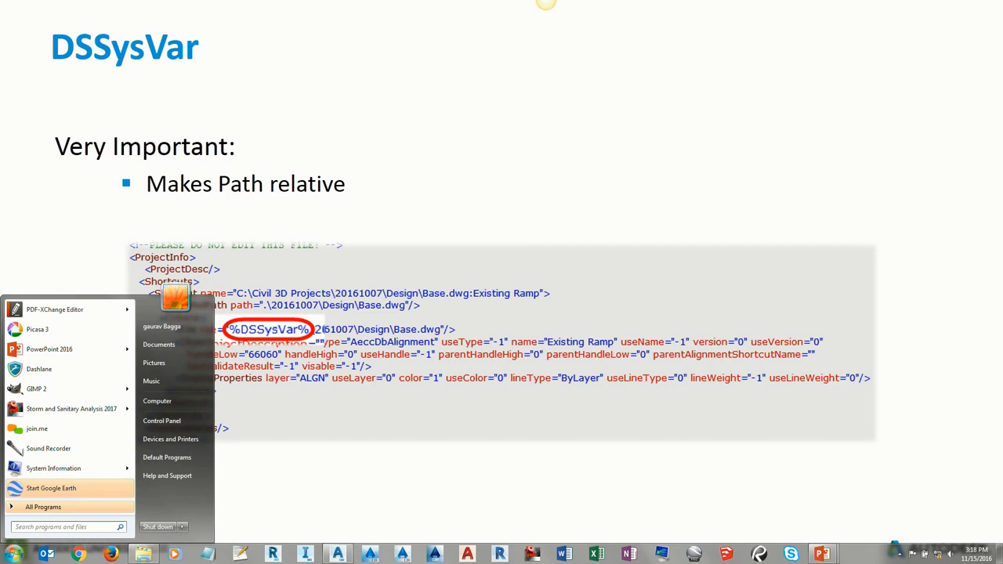
Open the system environment variables, check the DSSYSVAR user variable, and close the dialogs without making changes
type("en")
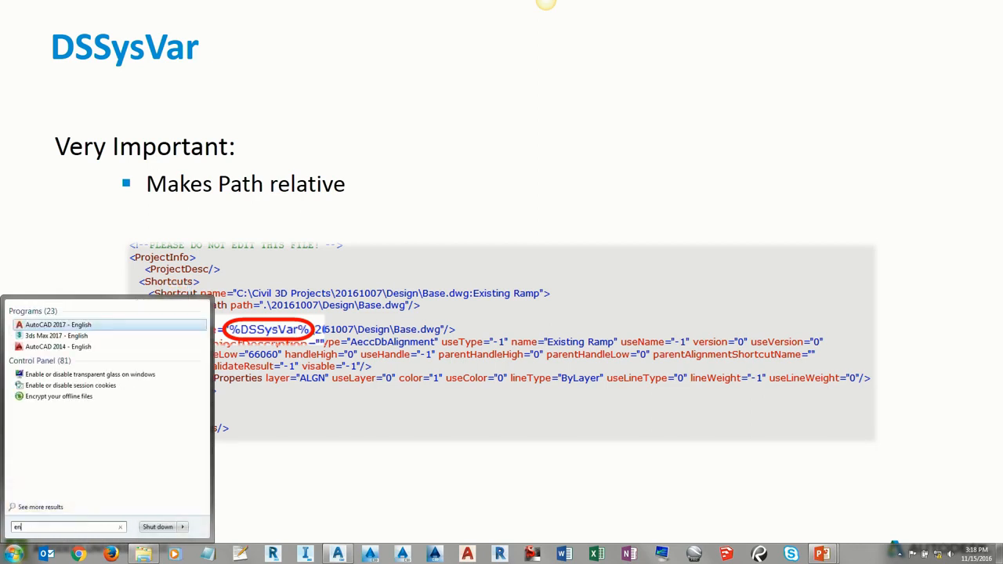
type("vironment")
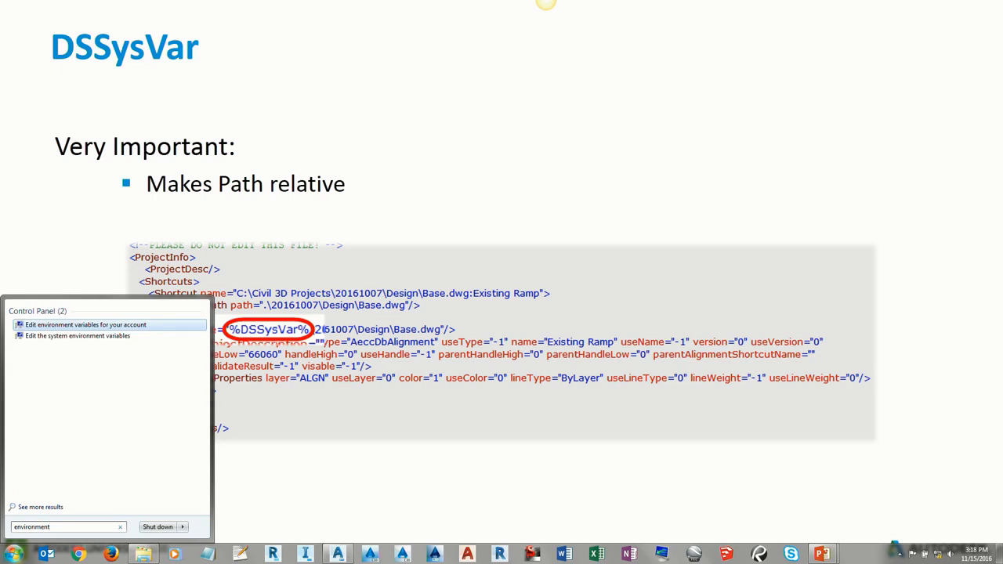
left_click(116, 336)
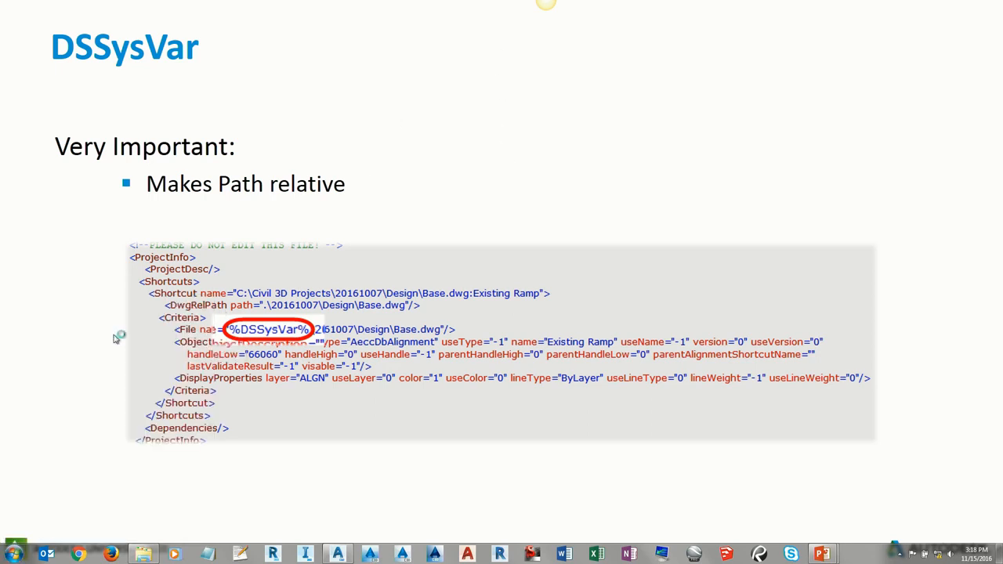
left_click(553, 286)
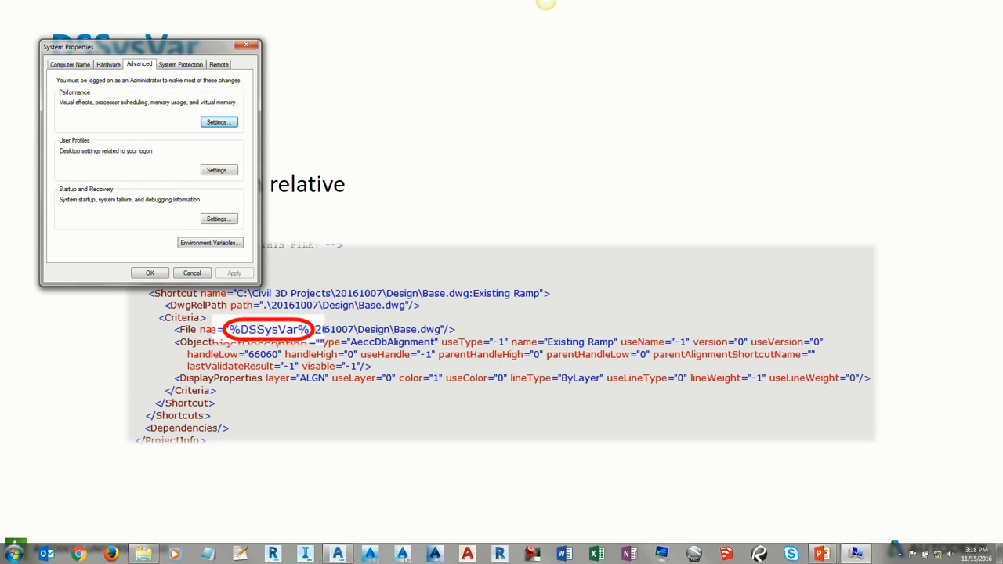
left_click(211, 242)
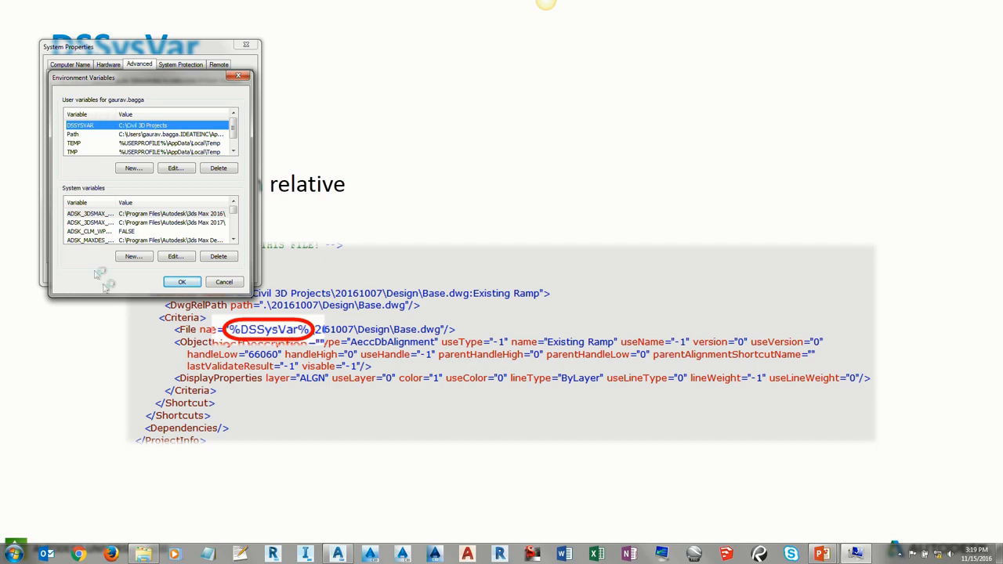
left_click(215, 284)
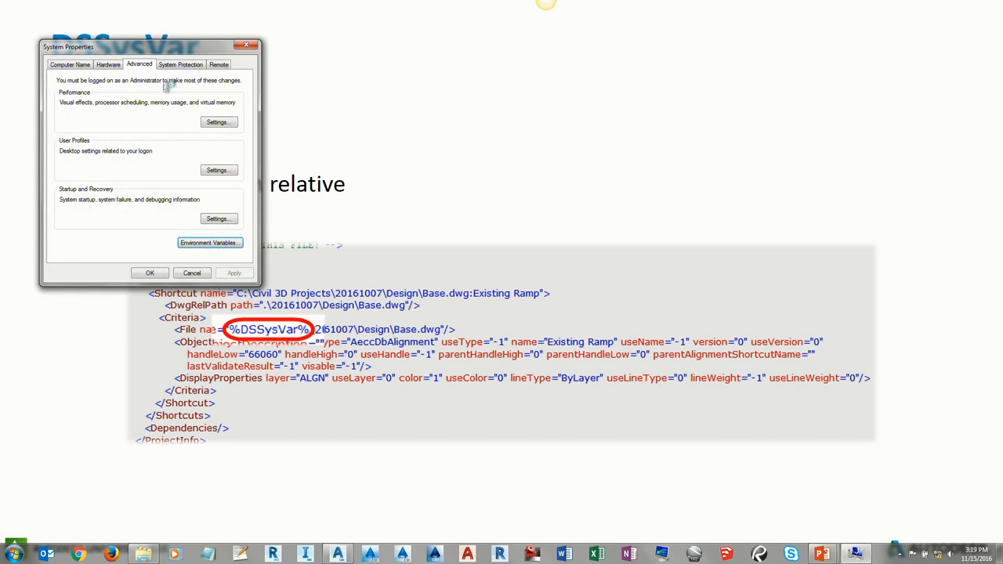
left_click(206, 271)
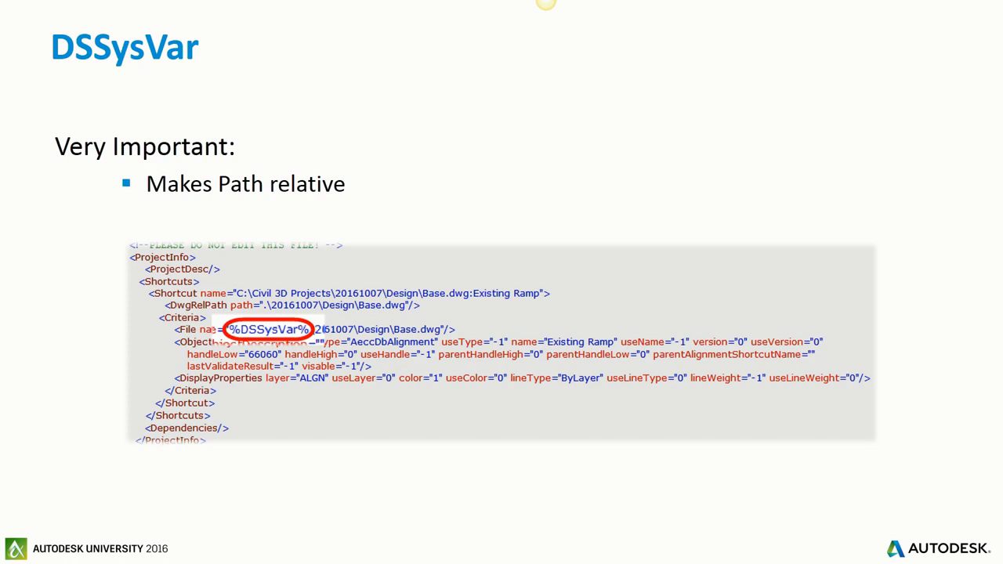
Open the Existing Ramp alignment shortcut from C:\Civil 3D Projects\20161007\_Shortcuts\Alignments in XML Notepad
key("super+e")
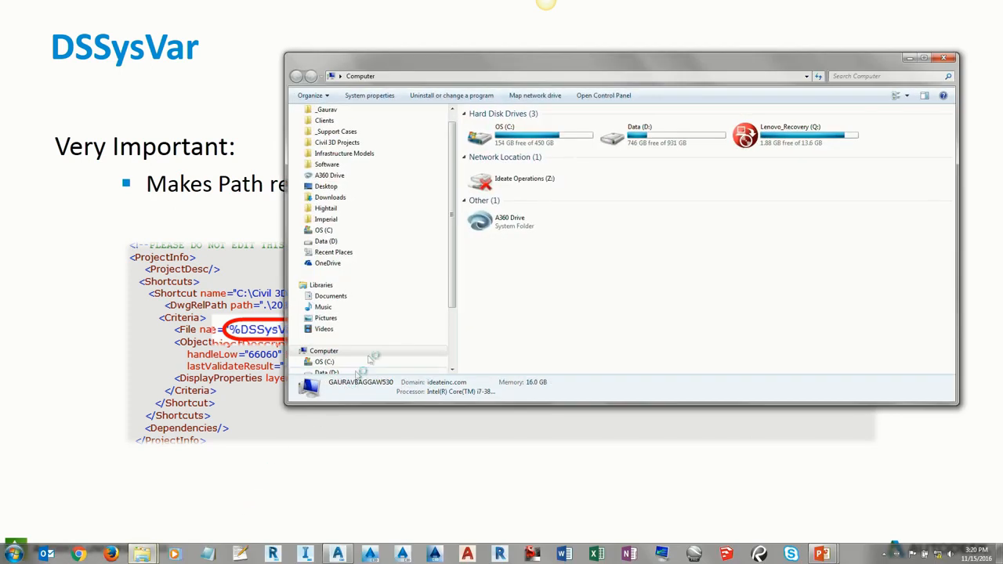
left_click(343, 142)
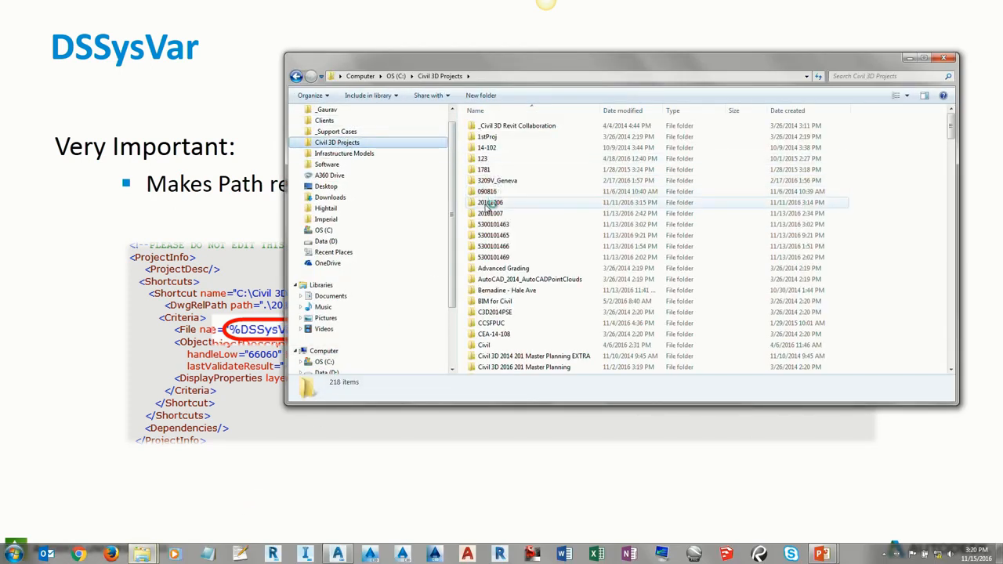
double_click(490, 213)
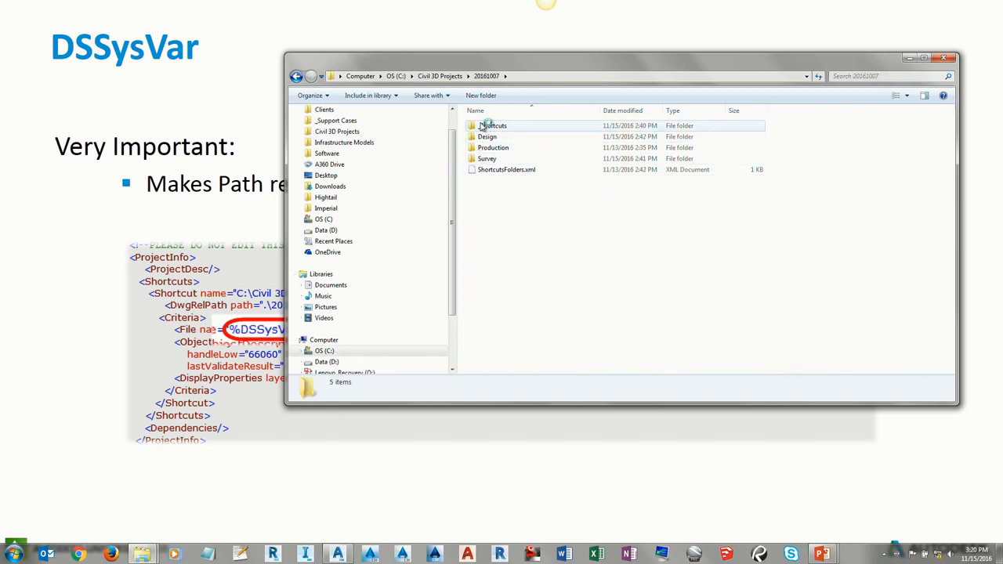
double_click(483, 126)
double_click(483, 125)
left_click(483, 126)
right_click(482, 127)
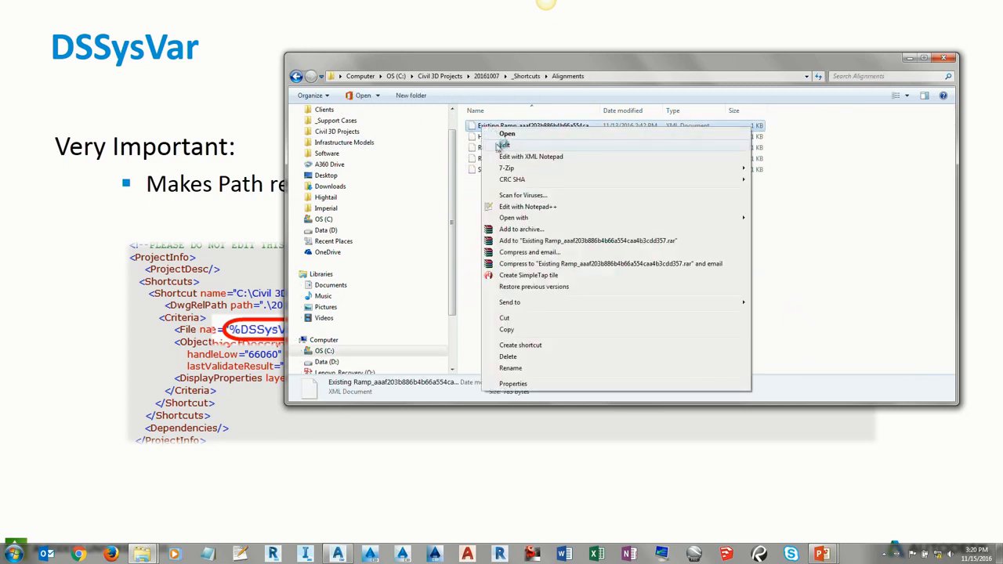
left_click(504, 145)
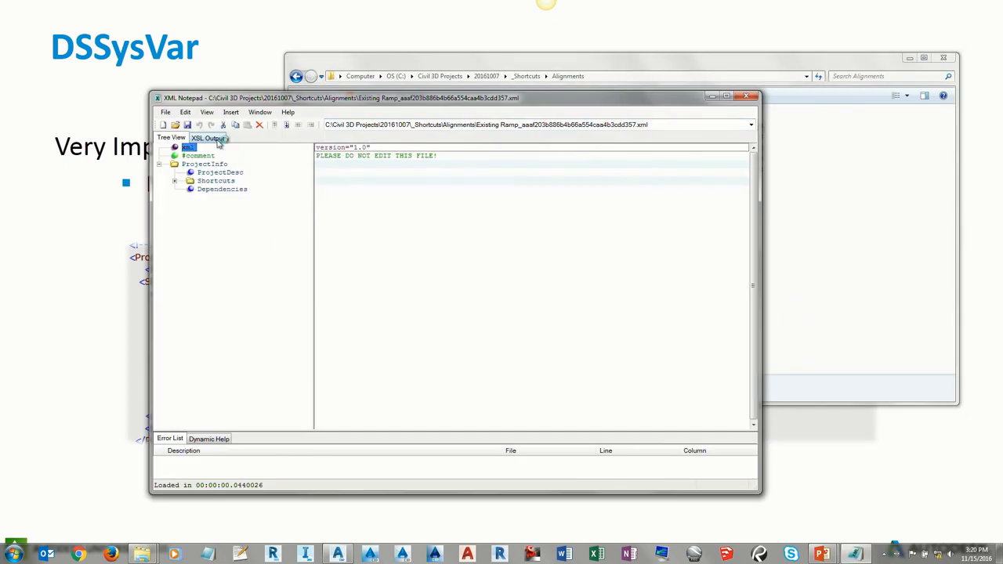
Examine the %DSSysVar% part of the File name path in the shortcut's XSL output, and close the file
left_click(217, 140)
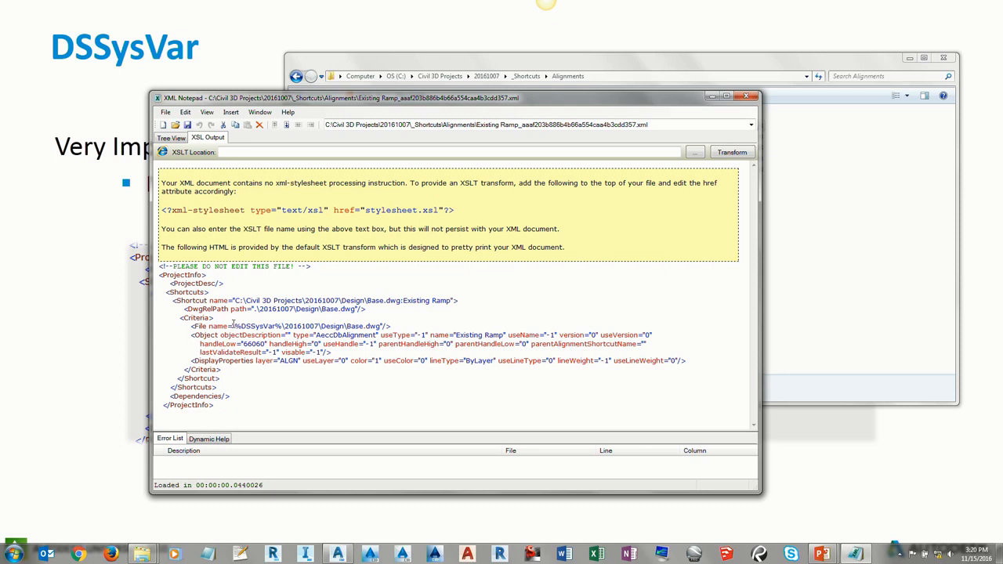
left_click_drag(233, 322, 276, 325)
left_click(270, 324)
left_click(749, 96)
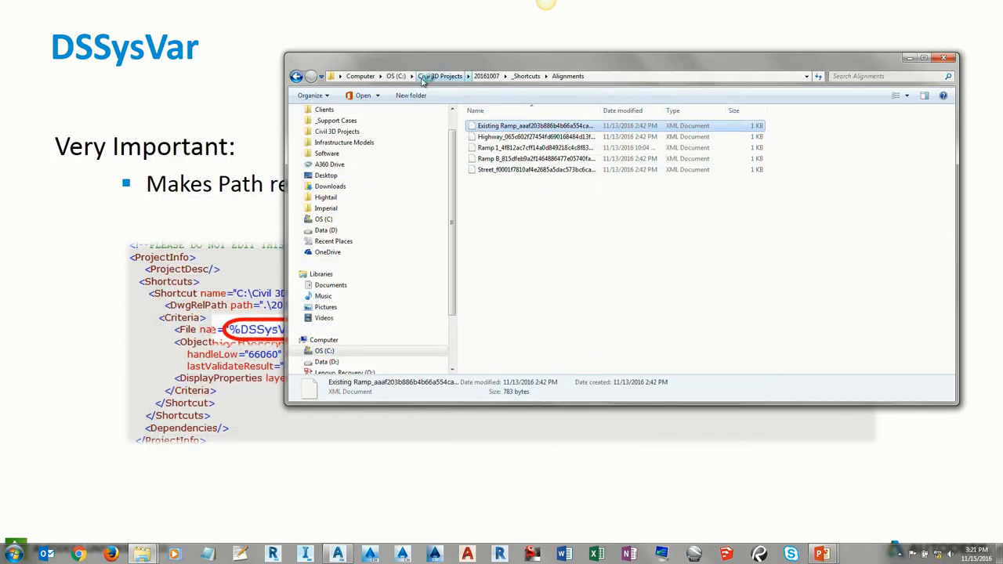
Open the Emerson Road alignment shortcut from the 14-102 project's _Shortcuts\Alignments folder in XML Notepad
left_click(440, 76)
double_click(487, 147)
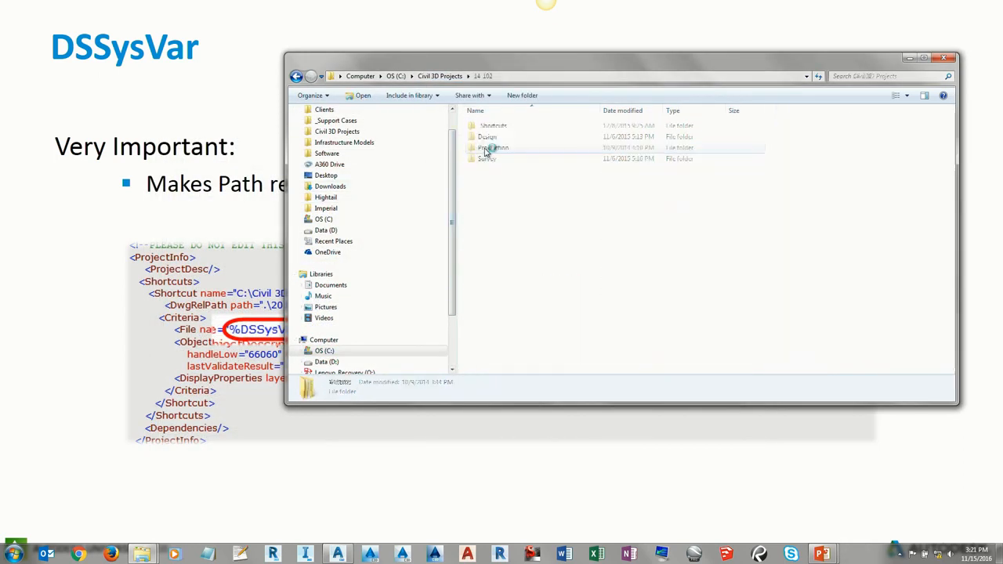
double_click(486, 126)
double_click(484, 126)
right_click(484, 127)
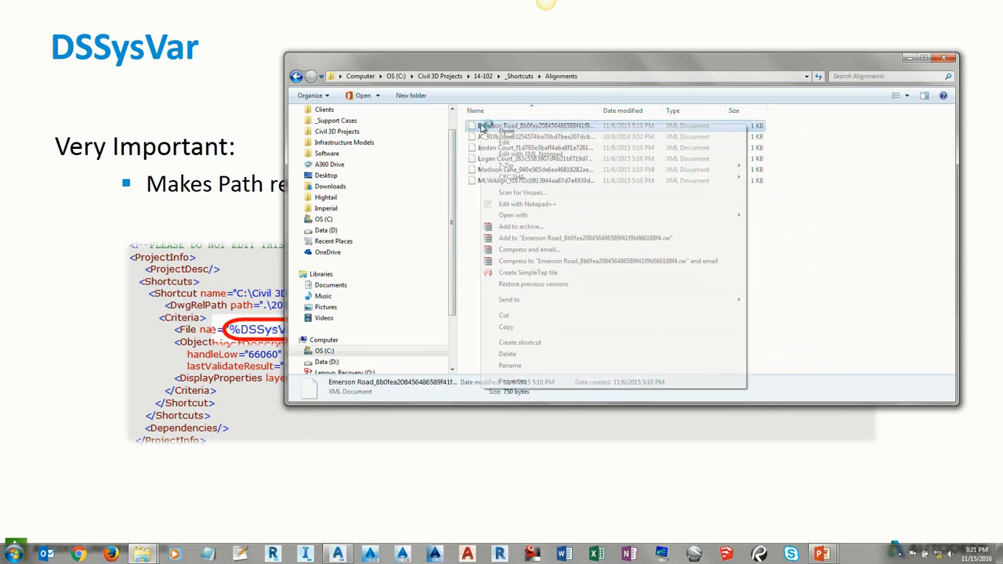
left_click(513, 154)
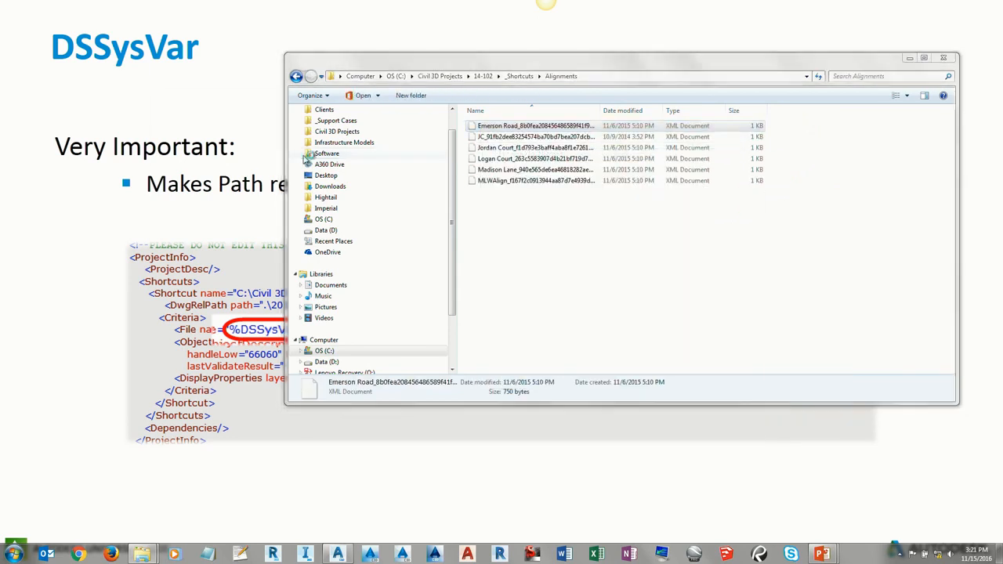
Examine the File name path in the Emerson Road shortcut's XSL output, close the file and minimize the folder window
left_click(216, 138)
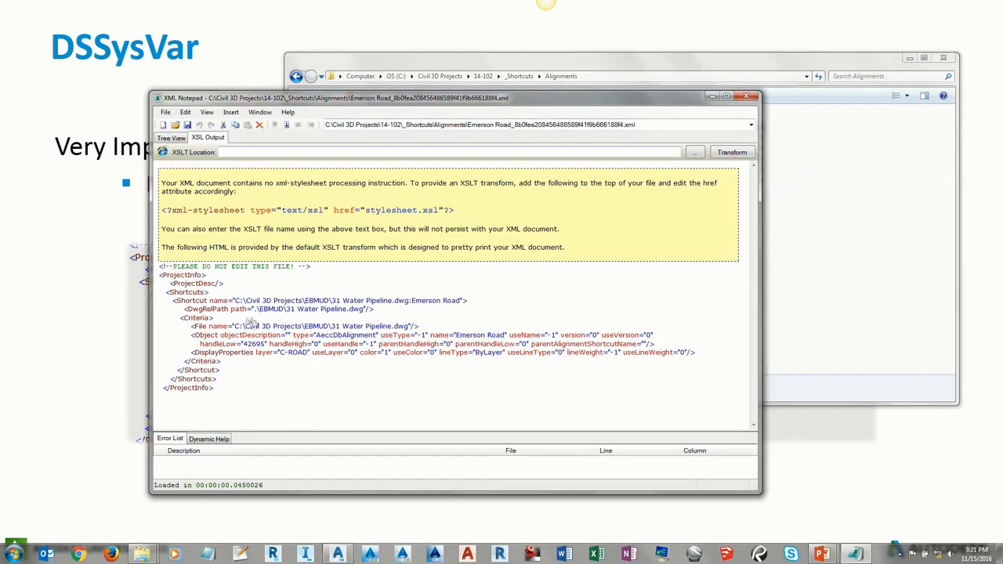
left_click_drag(229, 326, 409, 329)
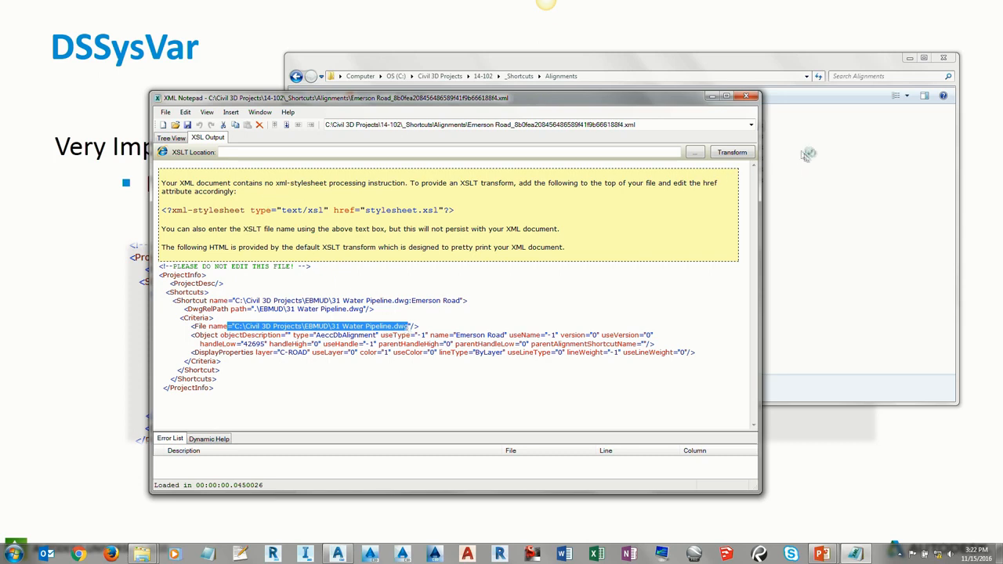
left_click(747, 95)
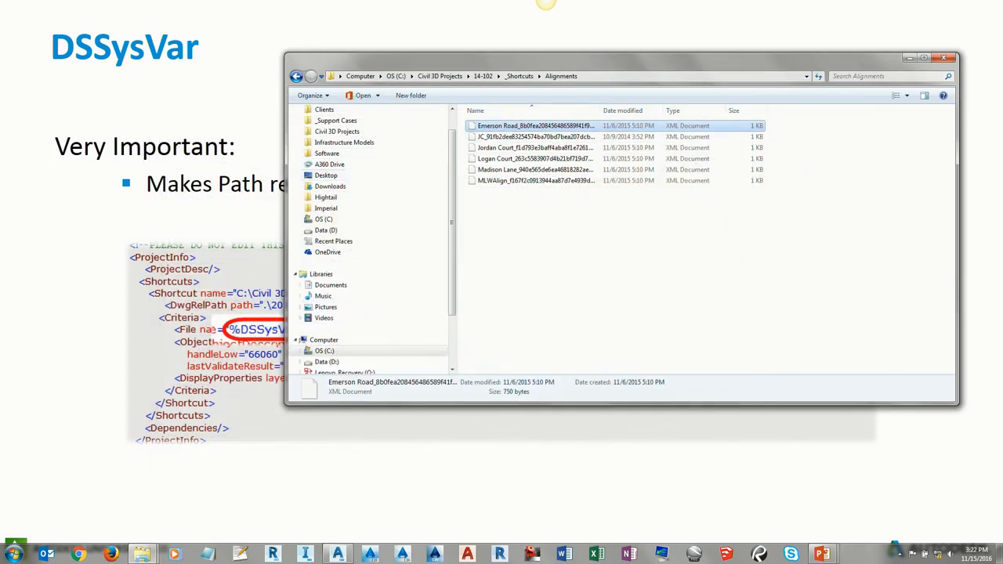
left_click(907, 58)
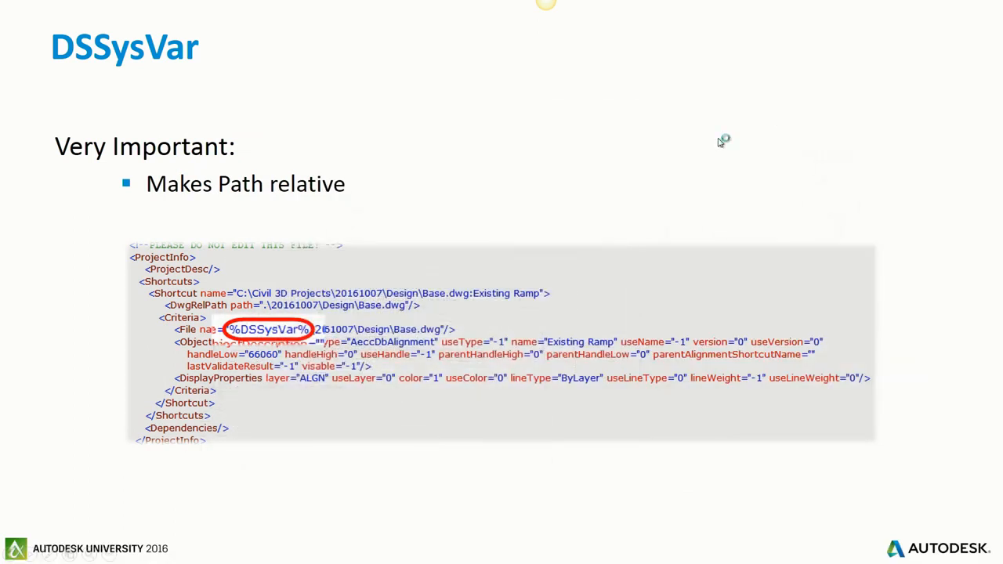
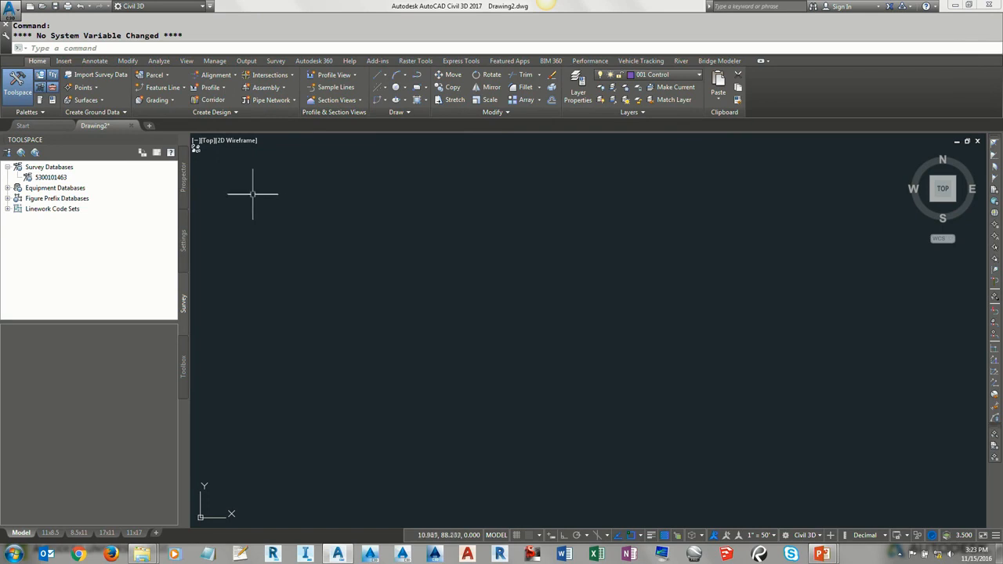
Examine the point styles and alignment styles in the drawing's Toolspace settings
left_click(183, 239)
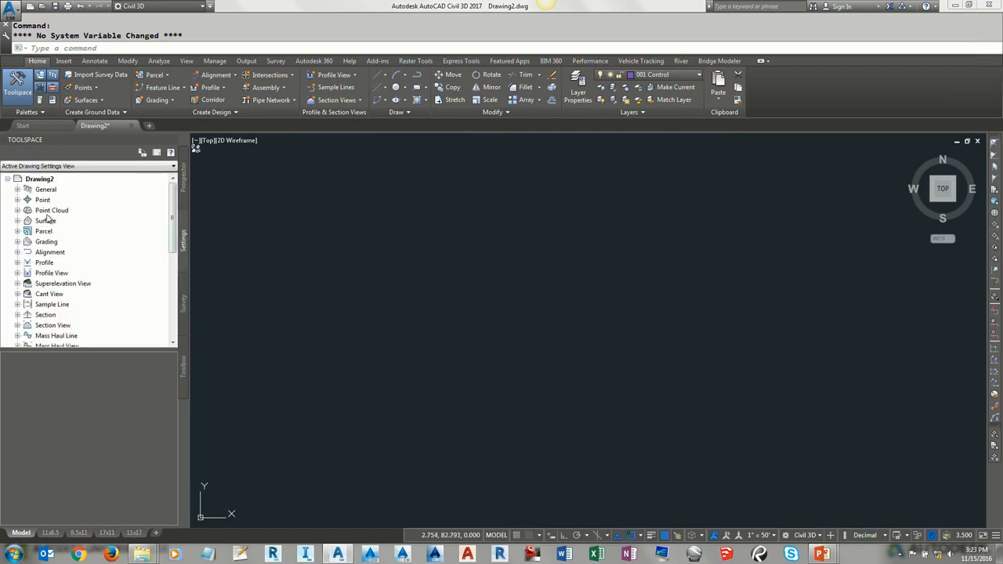
left_click(17, 200)
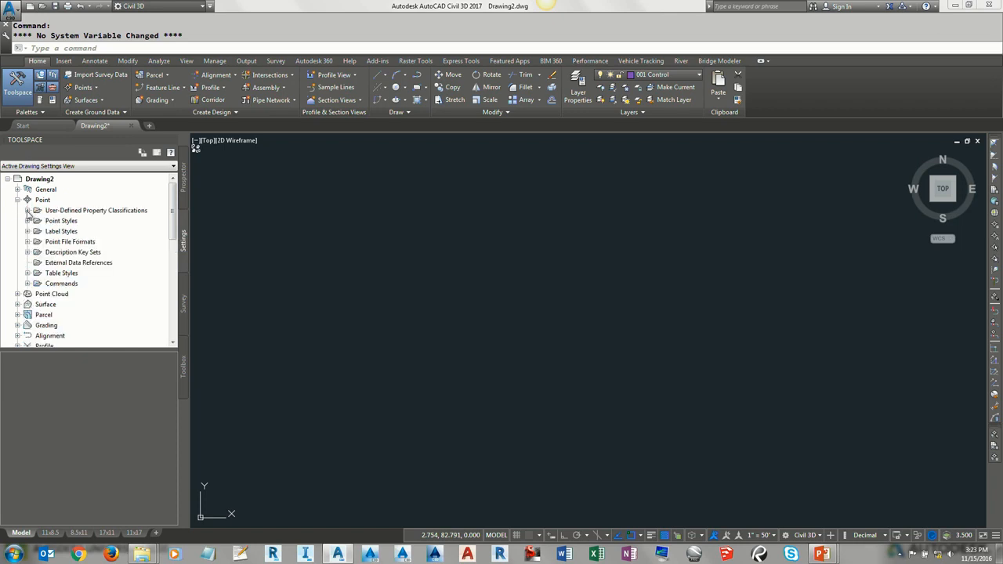
left_click(28, 221)
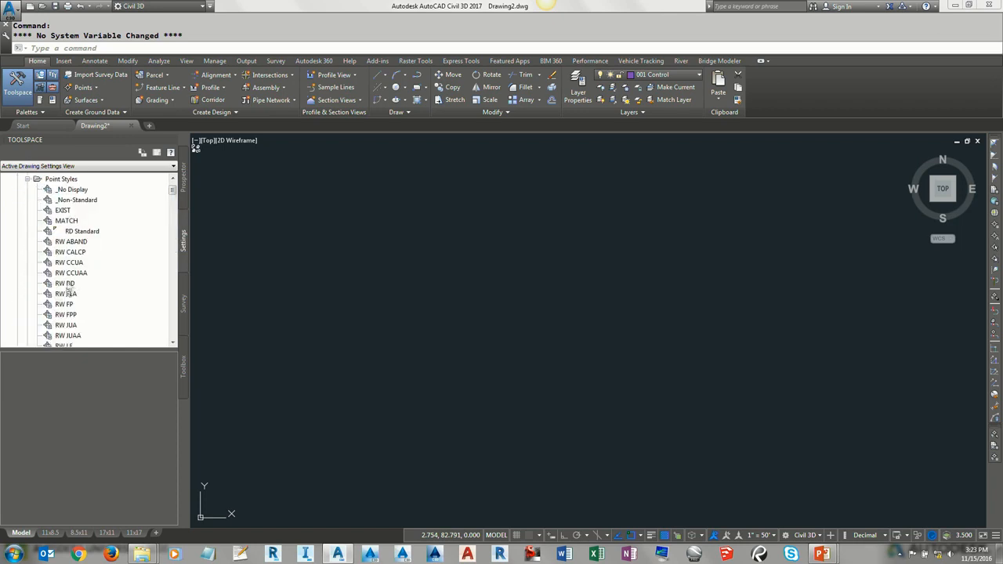
scroll(68, 267, "down", 6)
scroll(67, 264, "up", 10)
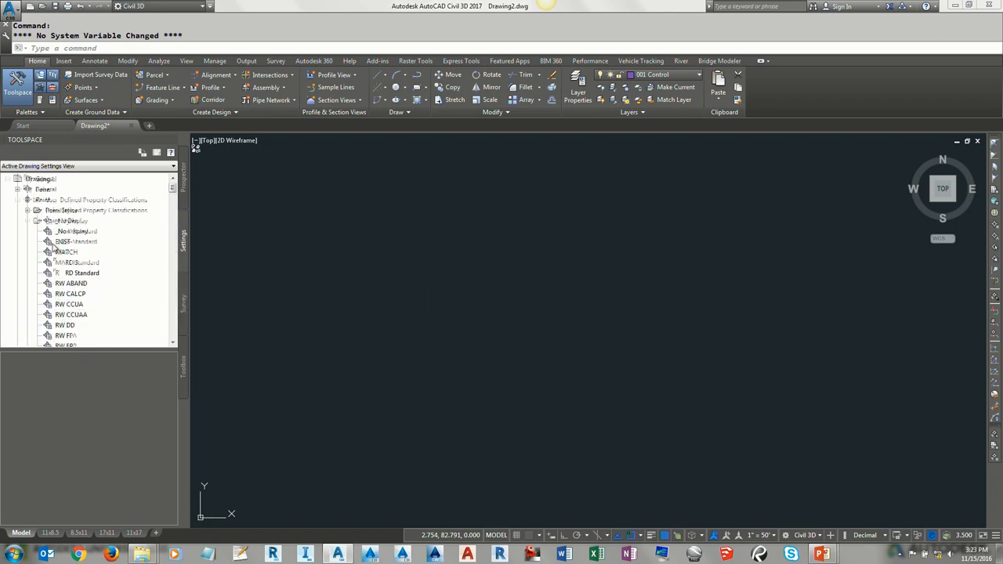
left_click(27, 221)
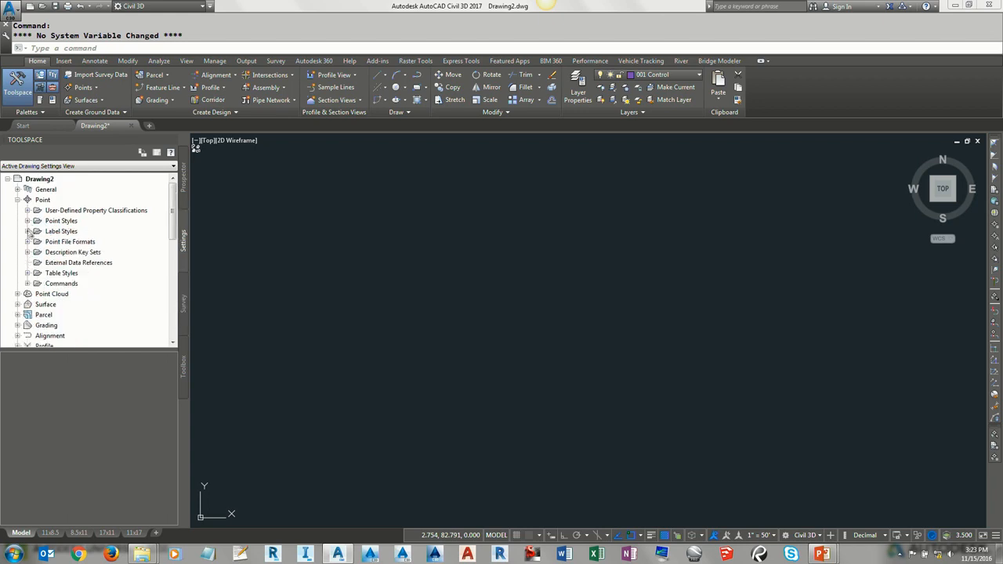
left_click(17, 200)
left_click(18, 253)
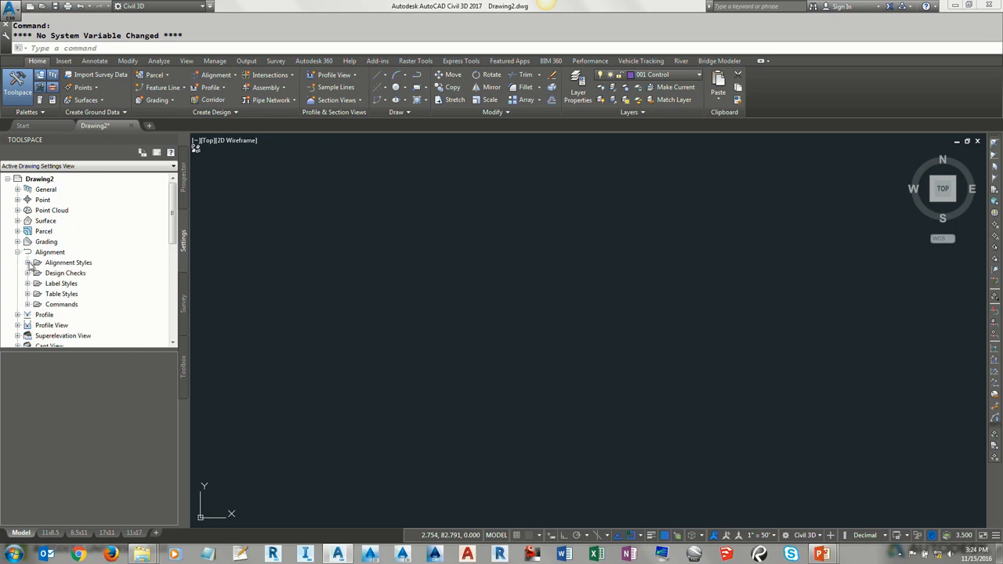
left_click(27, 262)
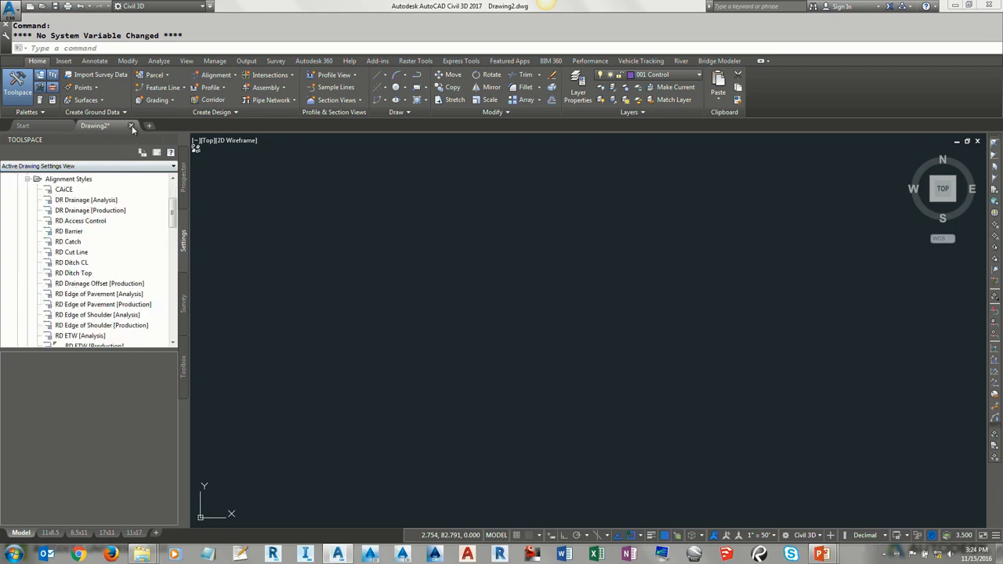
Close Drawing2 without saving and create a new drawing from the C3D_Caltrans_Survey.dwt template, dismissing the version message
left_click(133, 125)
left_click(510, 298)
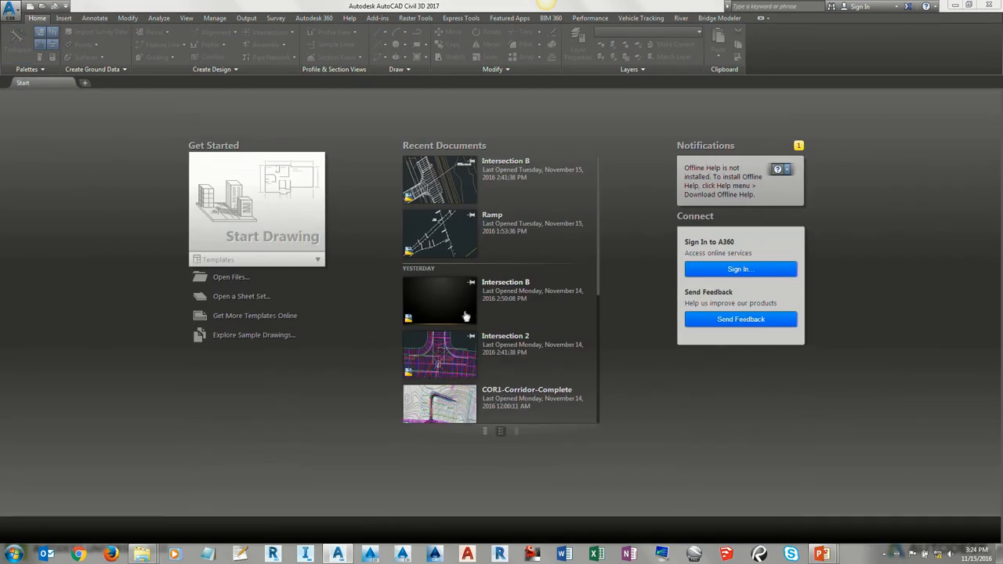
left_click(269, 262)
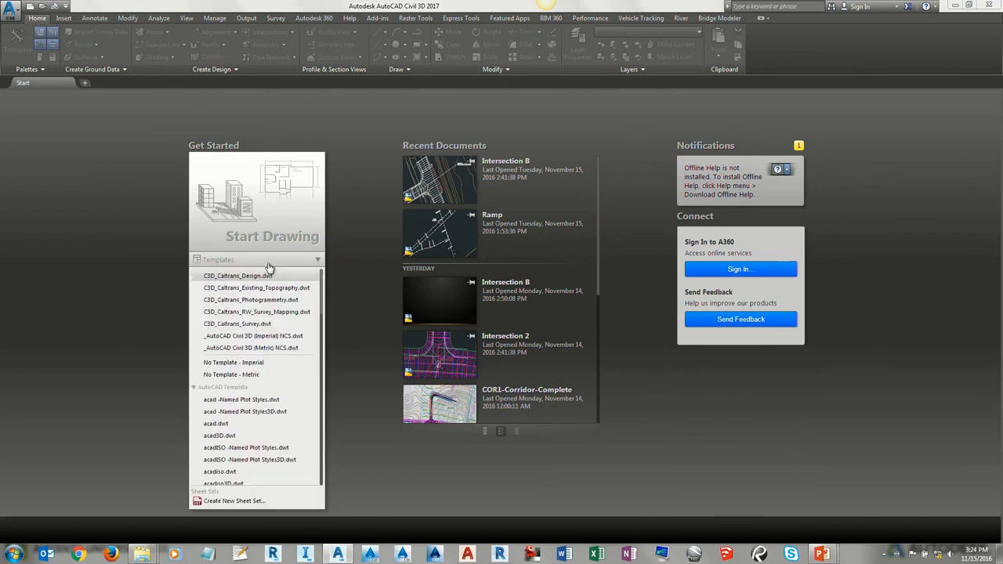
left_click(259, 324)
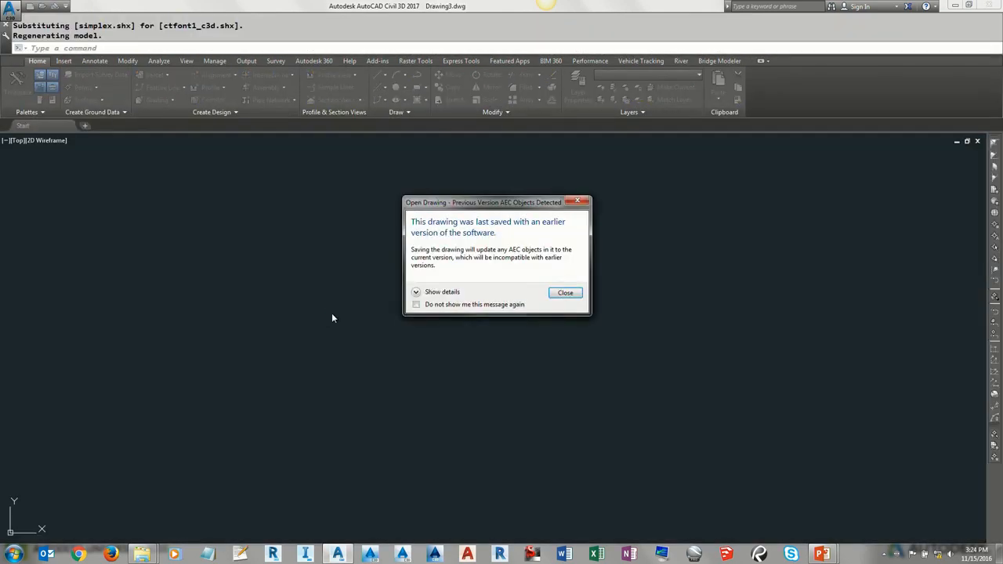
left_click(565, 293)
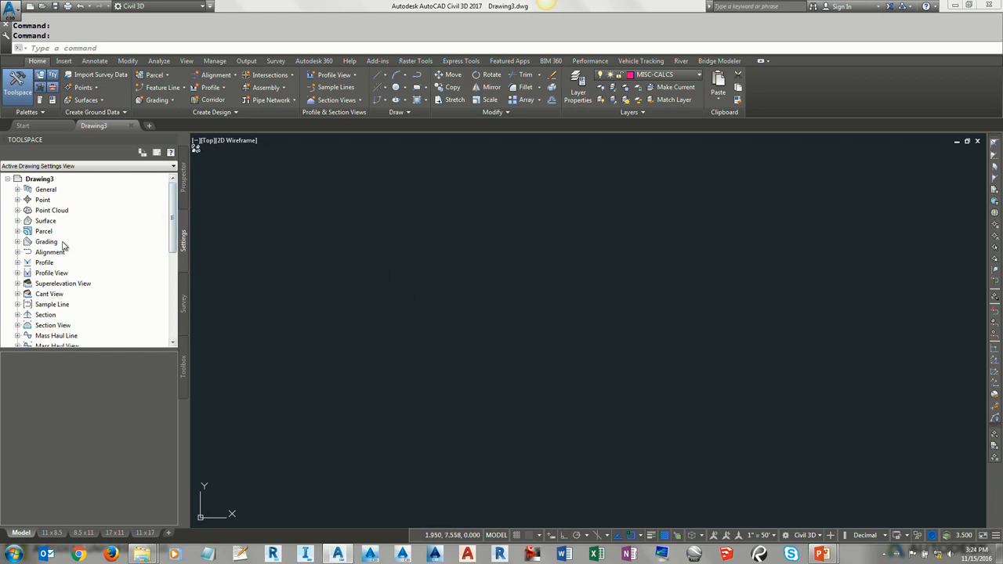
left_click(183, 301)
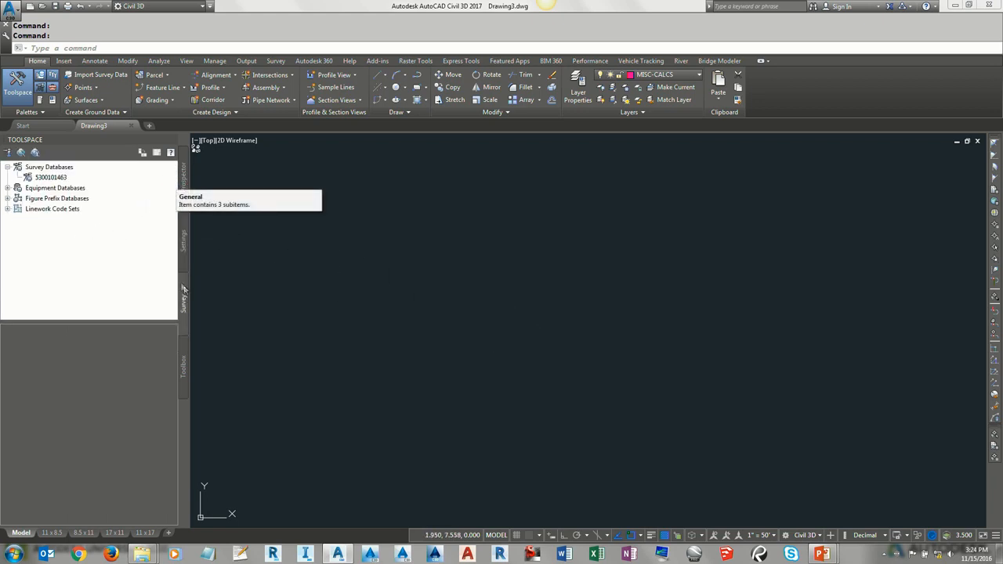
right_click(62, 179)
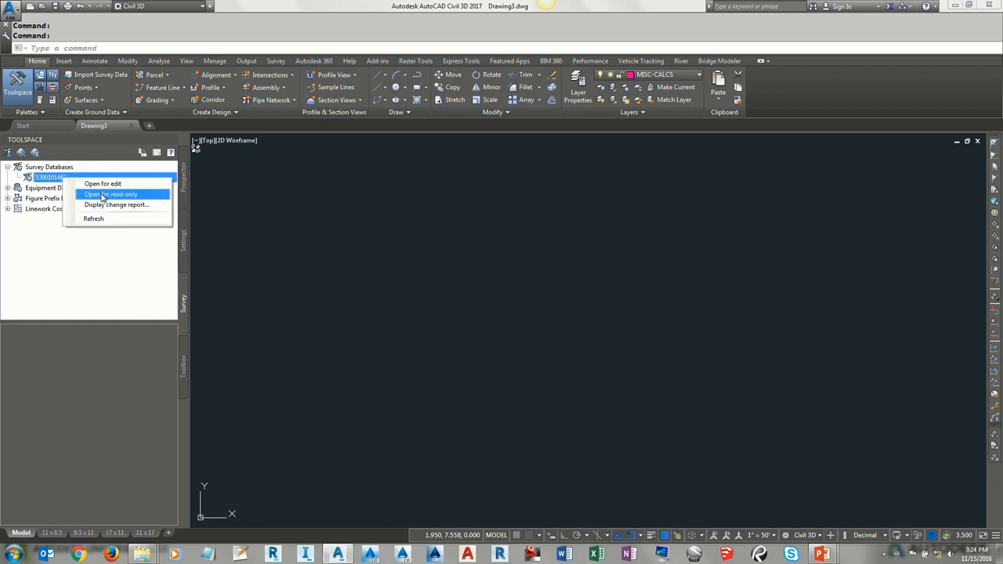
left_click(106, 194)
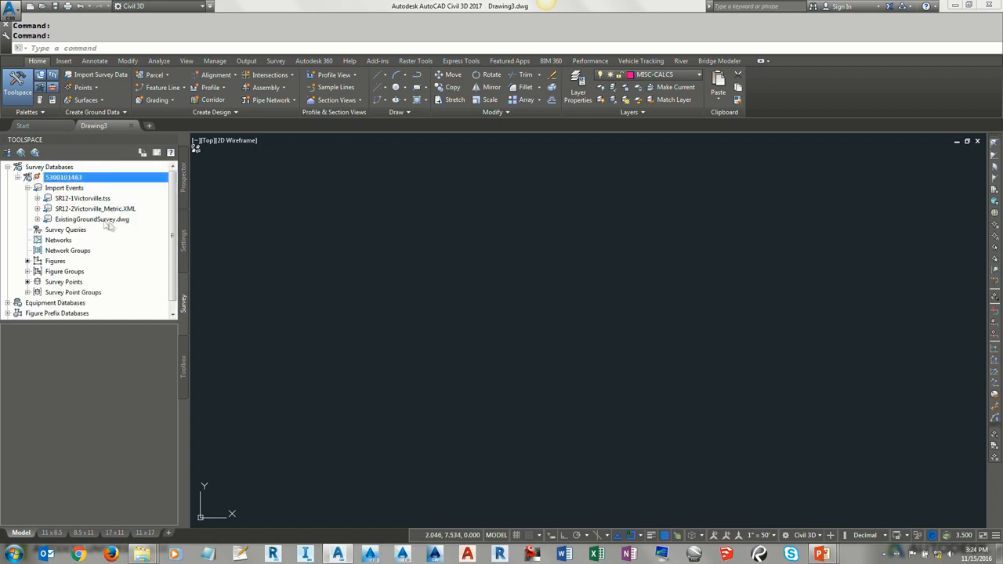
Start creating breaklines from all the survey figures and define a new TIN surface named EG as their target
left_click(56, 261)
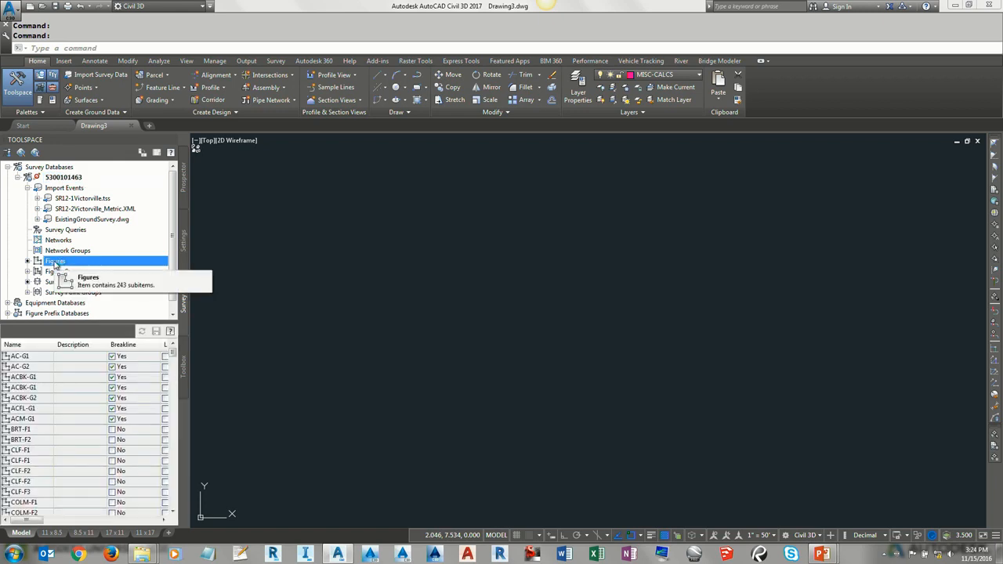
right_click(57, 265)
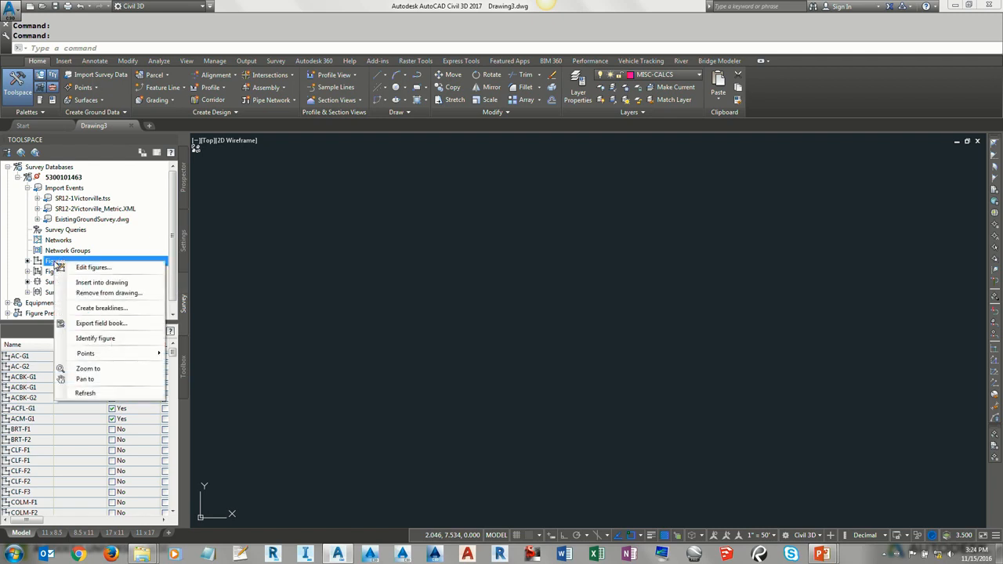
left_click(96, 308)
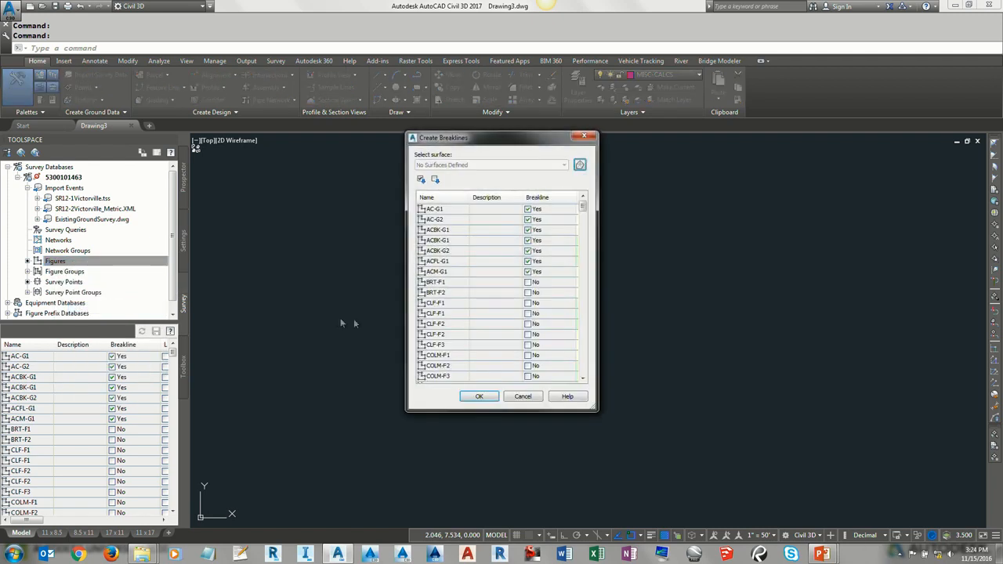
left_click_drag(596, 410, 637, 475)
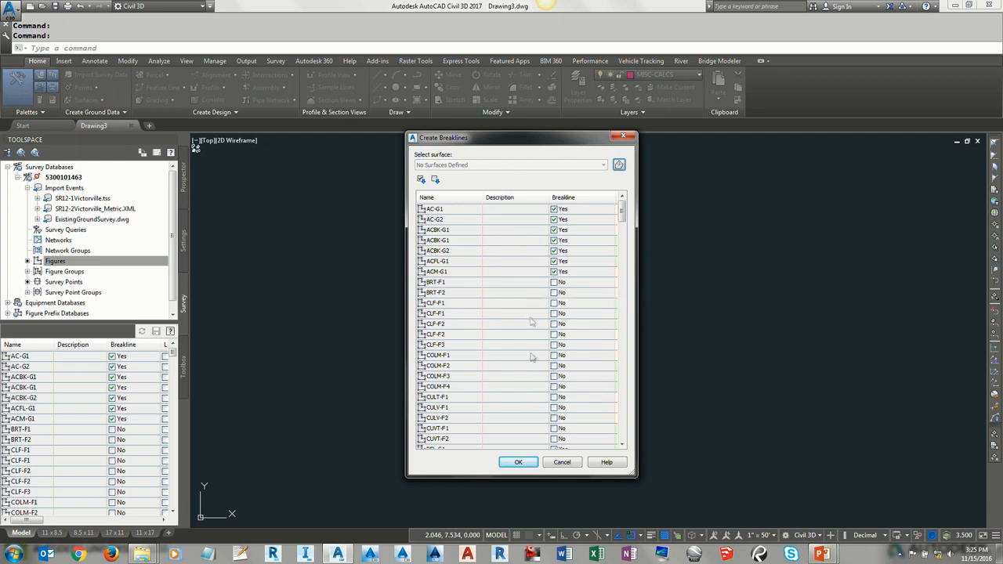
left_click(619, 164)
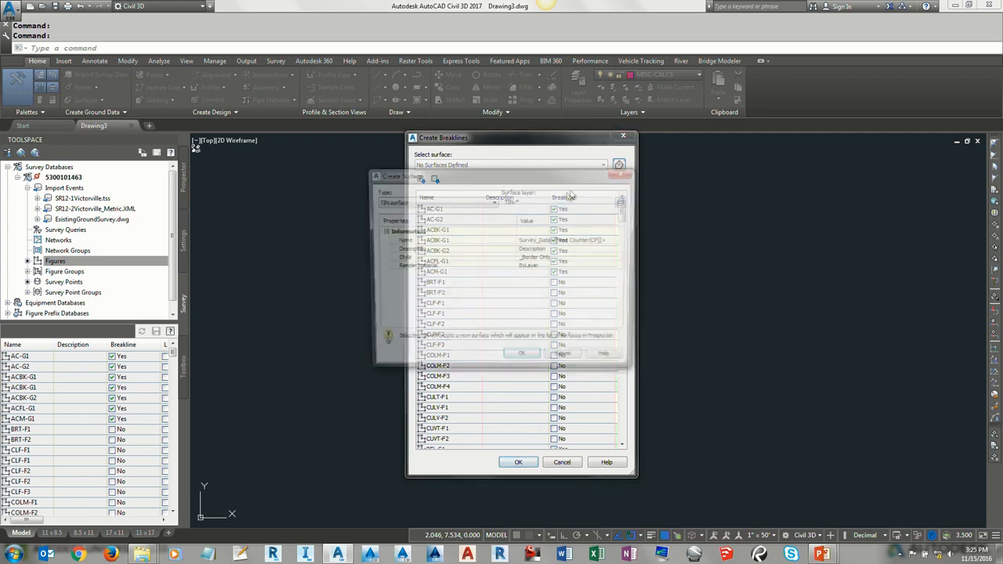
left_click(561, 245)
type("EG")
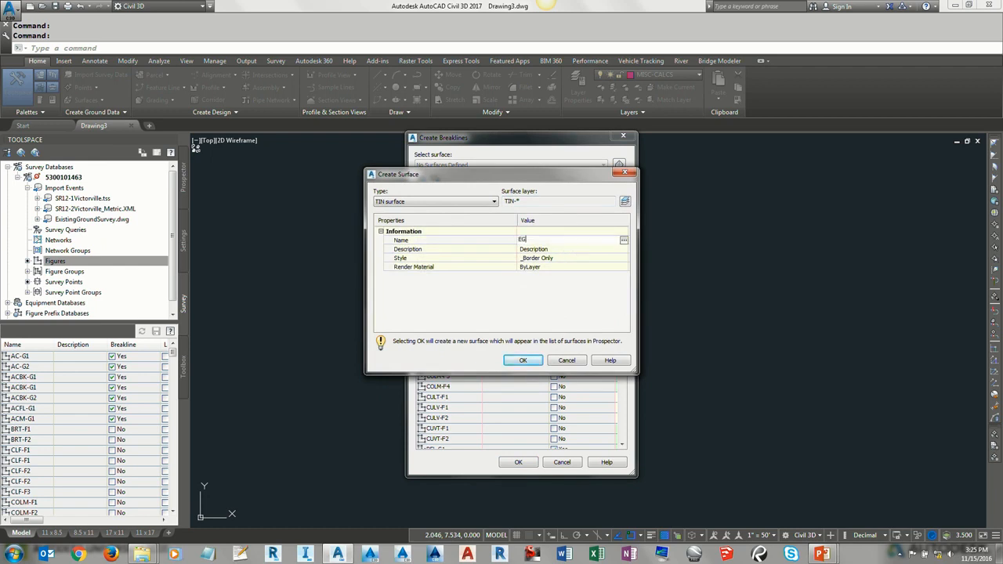
key("Return")
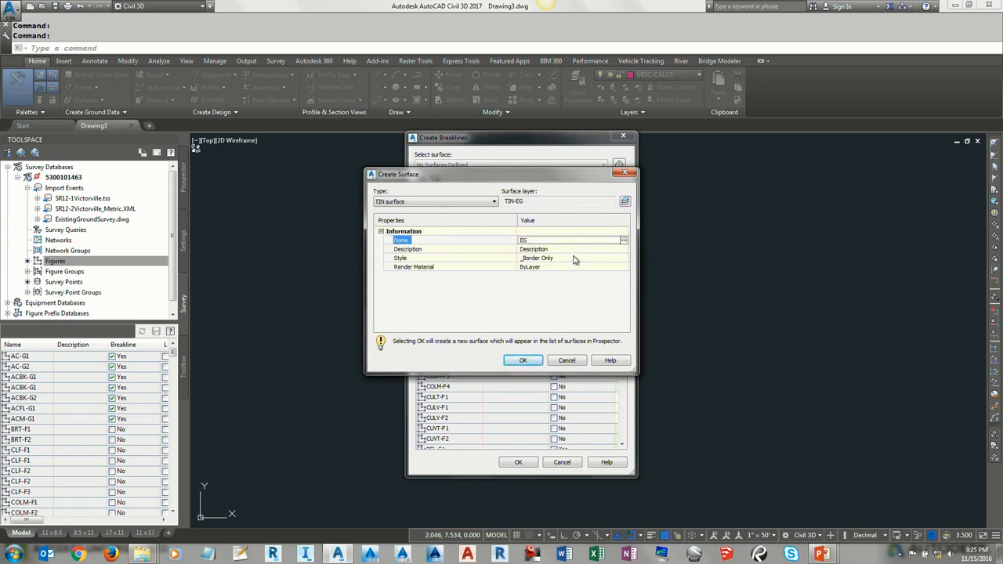
left_click(523, 361)
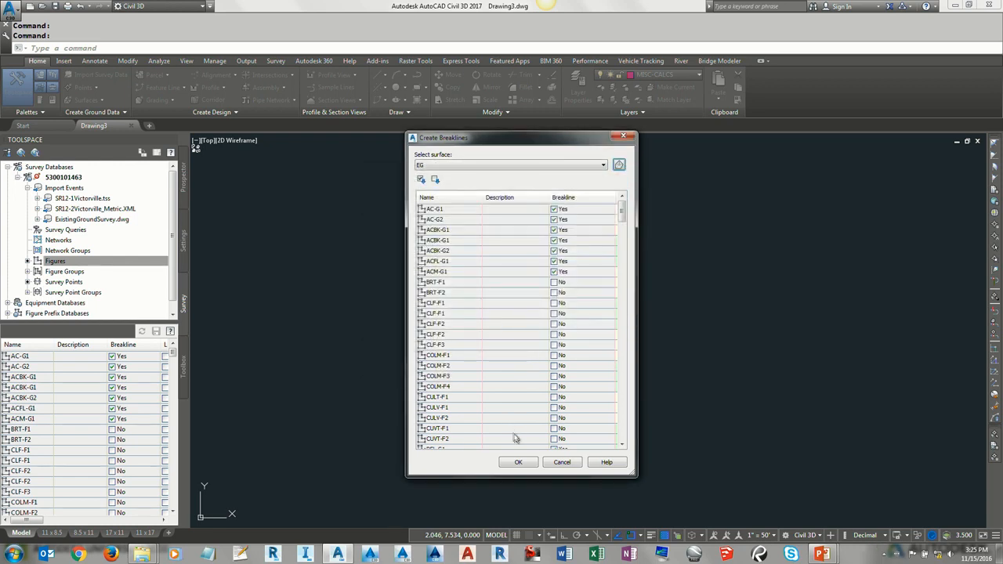
Add the survey figures to surface EG as Standard breaklines with the description "Survey Data"
left_click(520, 463)
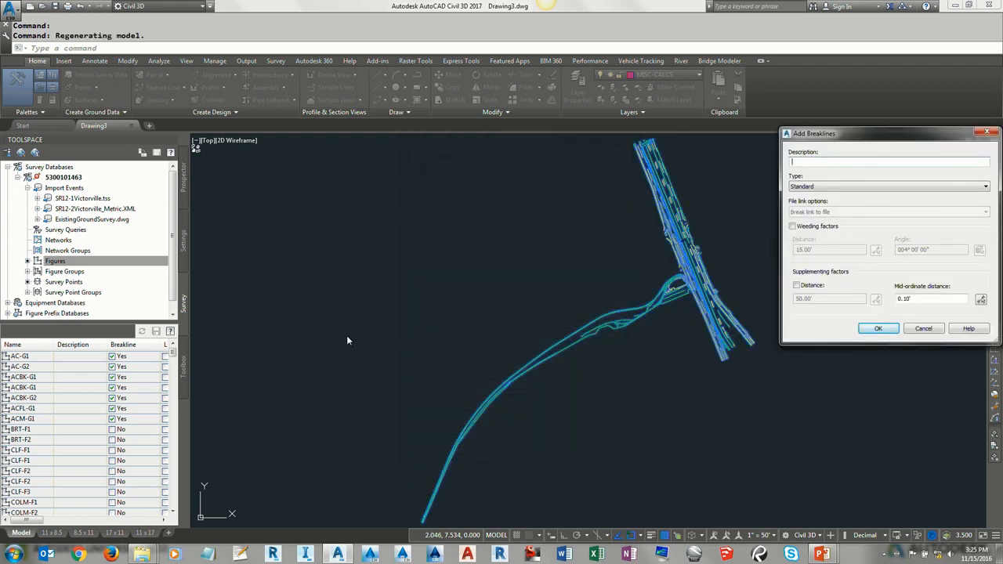
type("Survey Data")
left_click_drag(840, 134, 619, 148)
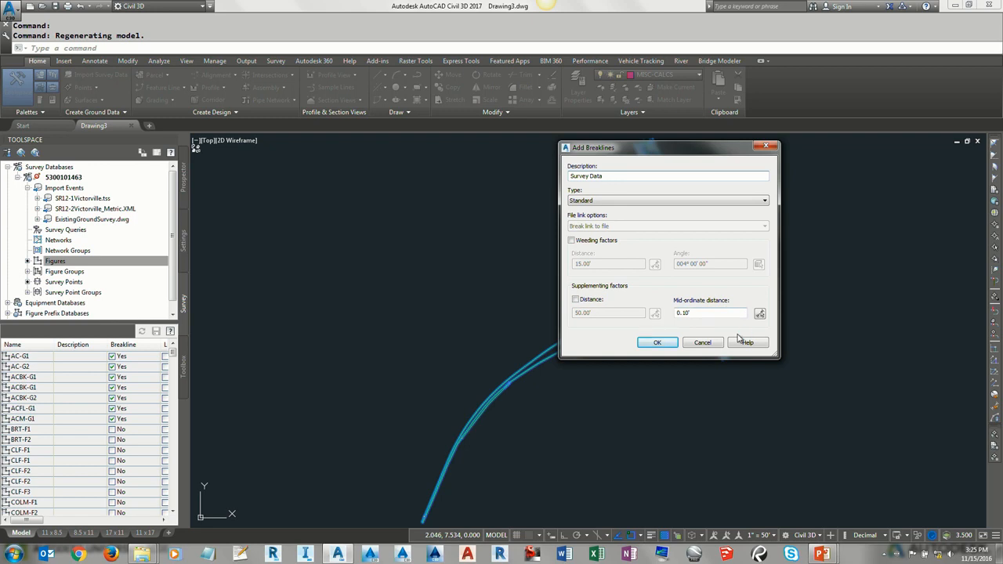
left_click(661, 340)
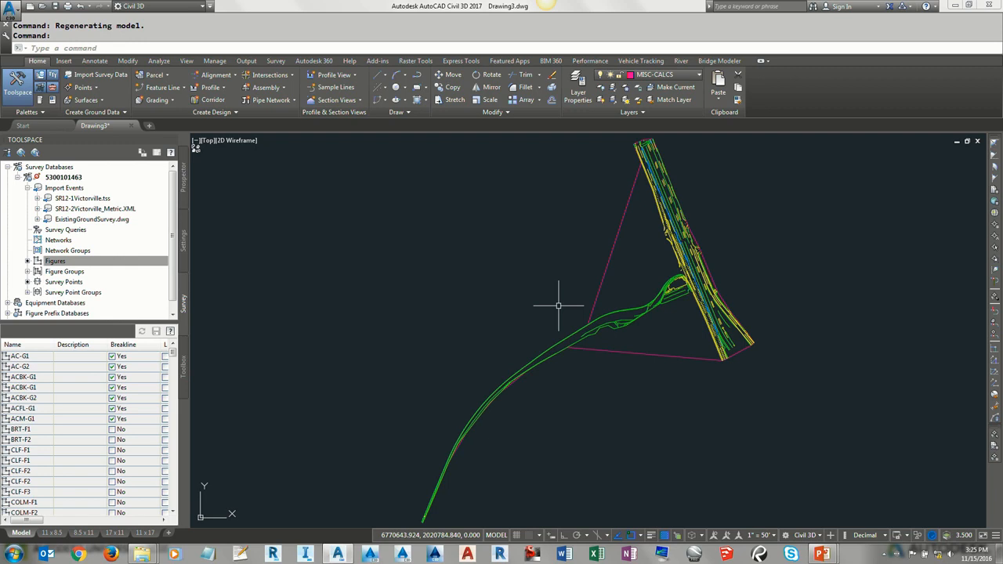
Examine the EG surface among the drawing's surfaces
left_click(183, 179)
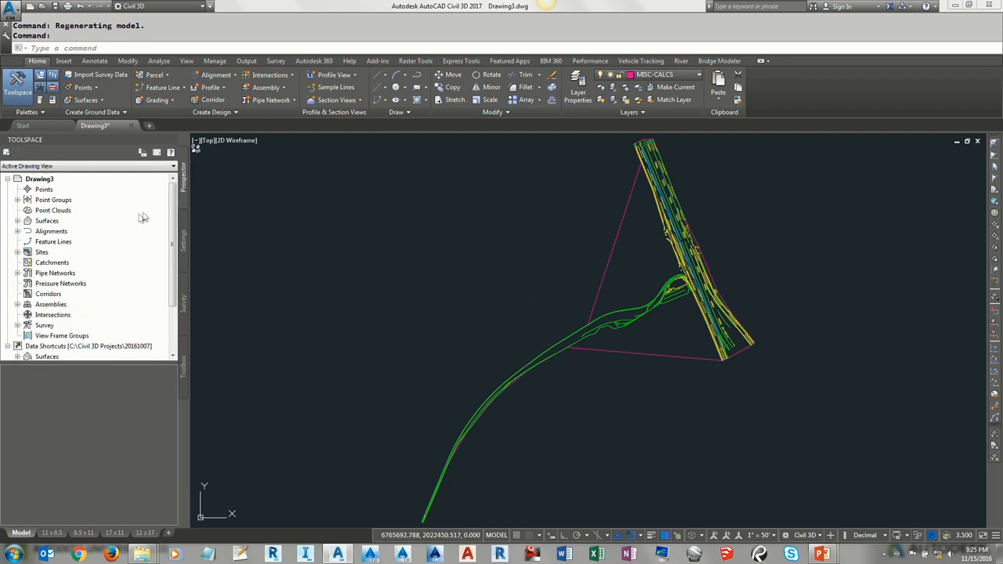
left_click(17, 221)
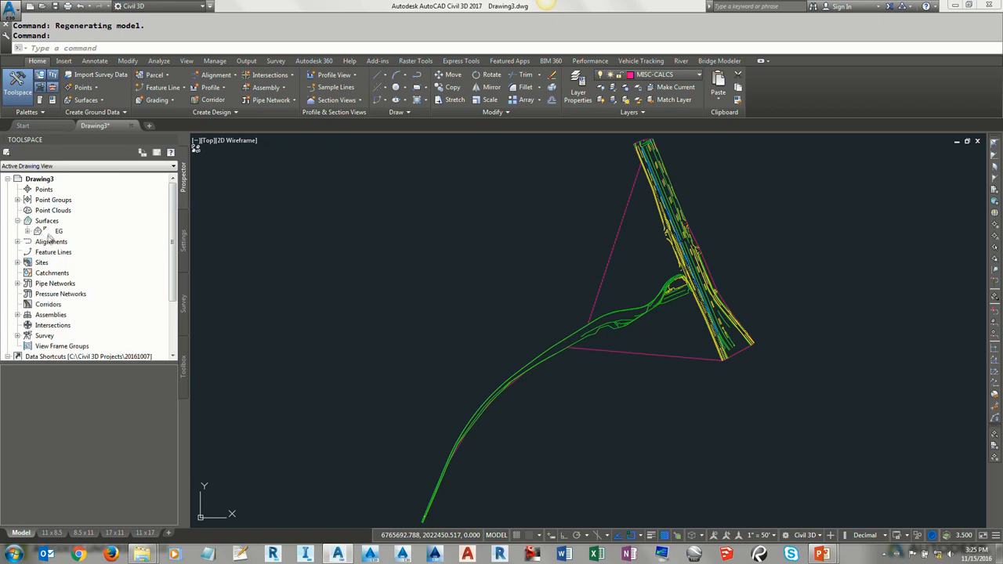
left_click(50, 233)
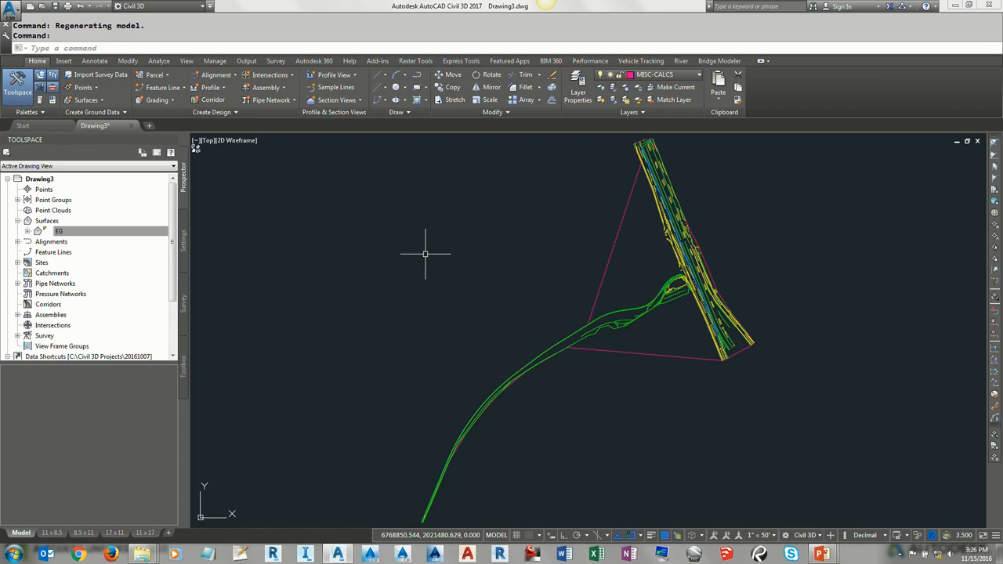
Run Resolve Crossing Breaklines from the EG surface, checking the breaklines in the survey database
left_click(608, 258)
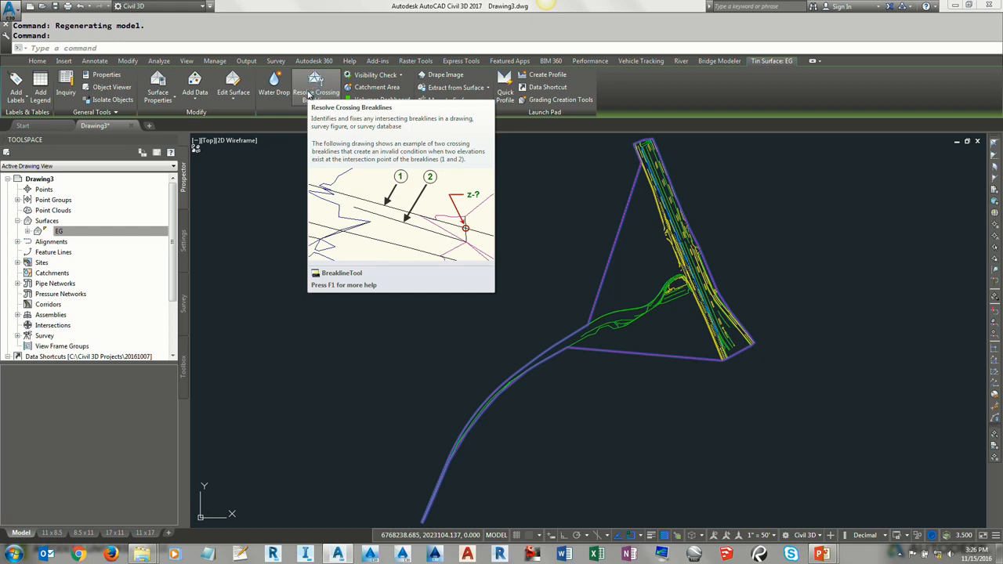
left_click(312, 93)
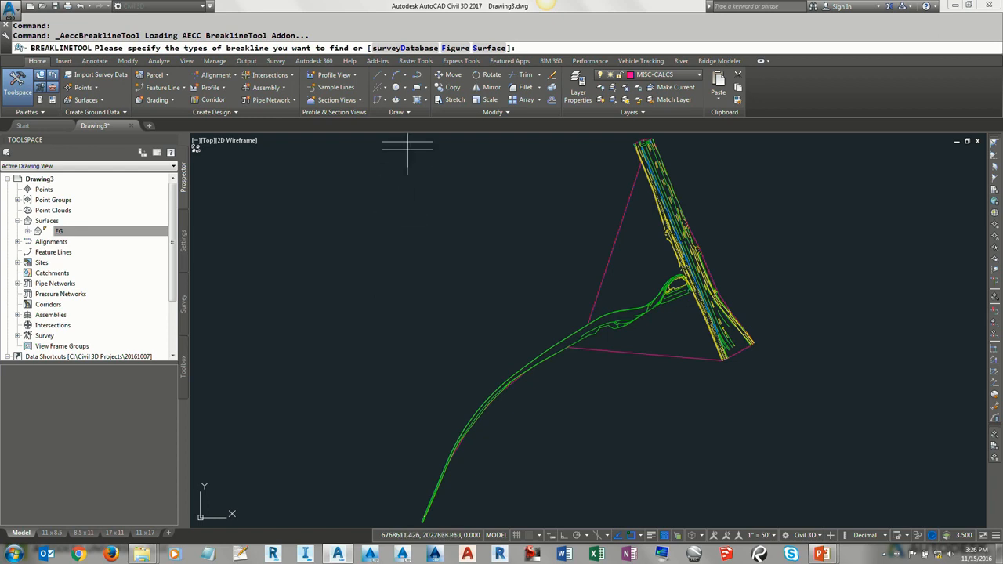
left_click(408, 49)
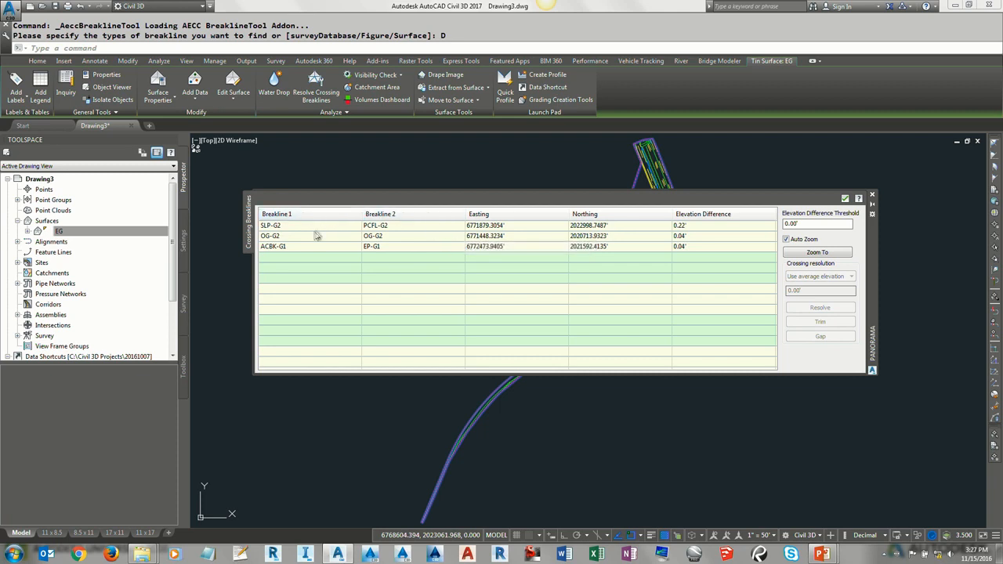
Examine where breaklines ACBK-G1 and EP-G1 cross in the drawing, moving the crossing list clear of them
left_click(295, 248)
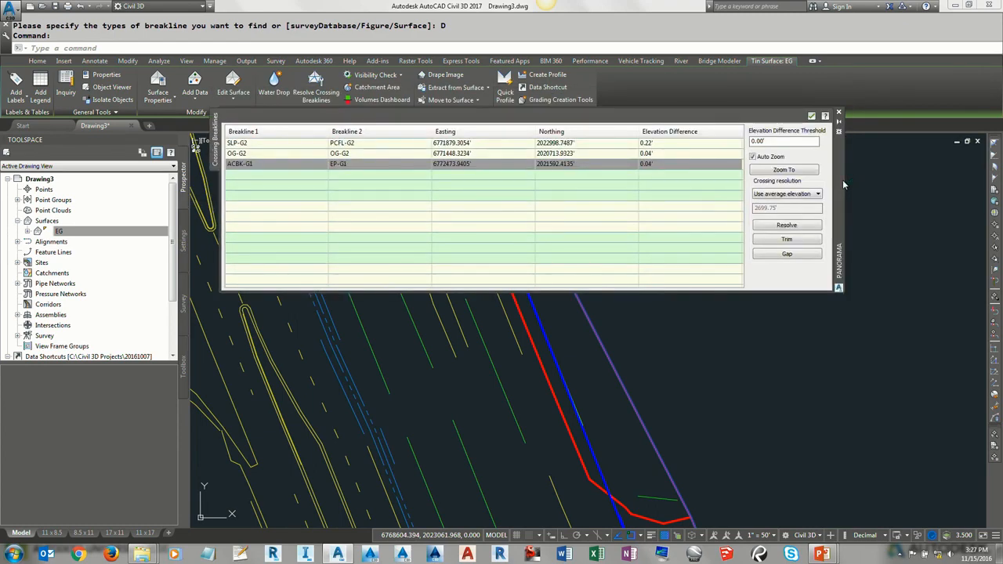
left_click_drag(823, 154, 800, 111)
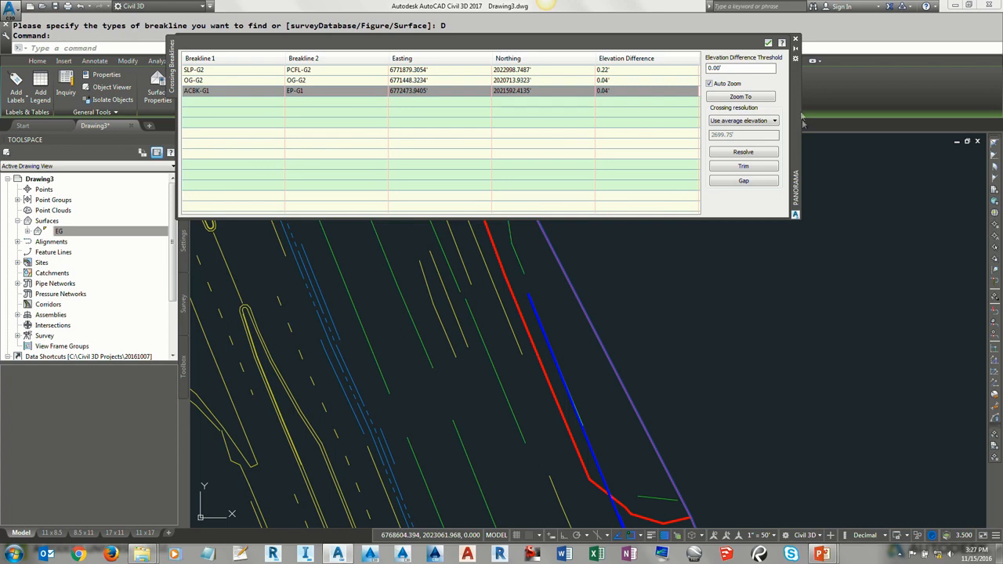
middle_click_drag(650, 470, 676, 347)
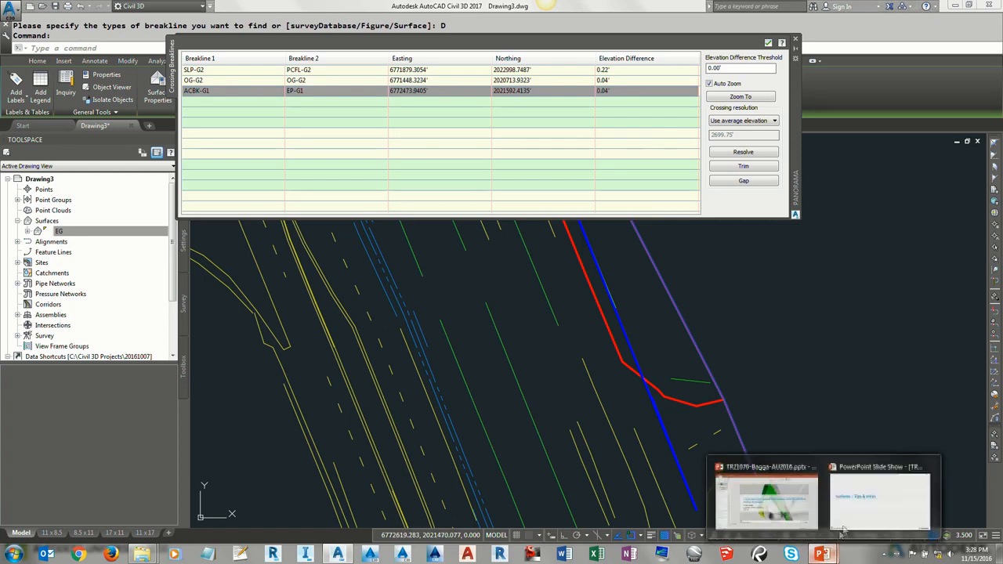
Switch to the PowerPoint presentation and show the Resolve Crossing Breaklines slide
left_click(767, 502)
left_click(530, 332)
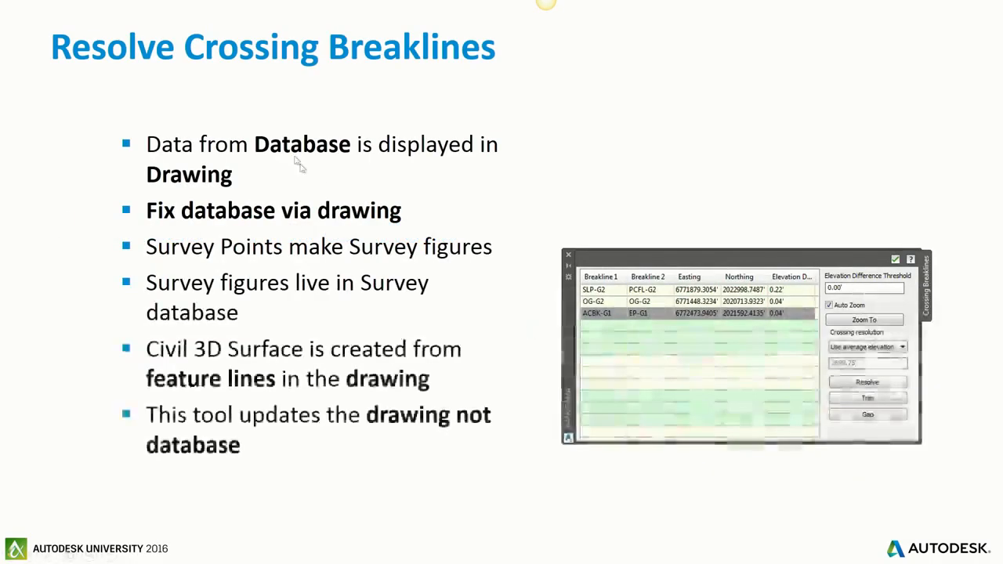
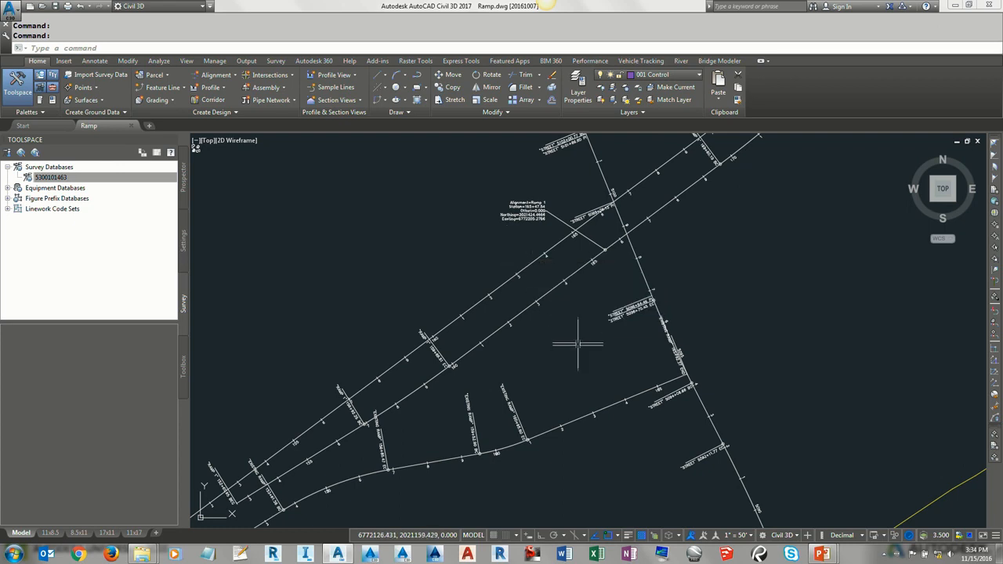
Create a centerline alignment layout named Ramp with the RD Ramp [Production] style and label set
scroll(578, 345, "up", 3)
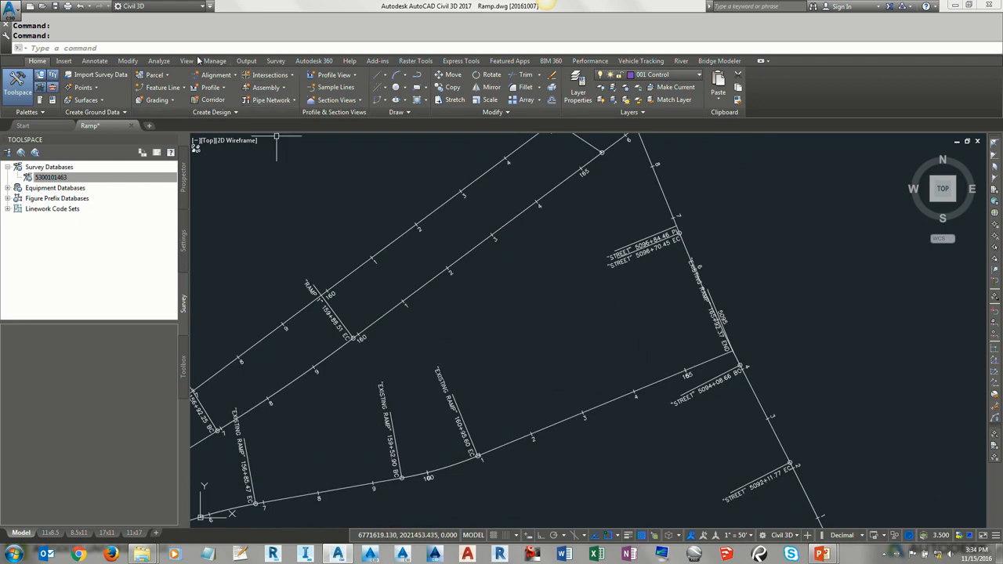
left_click(217, 75)
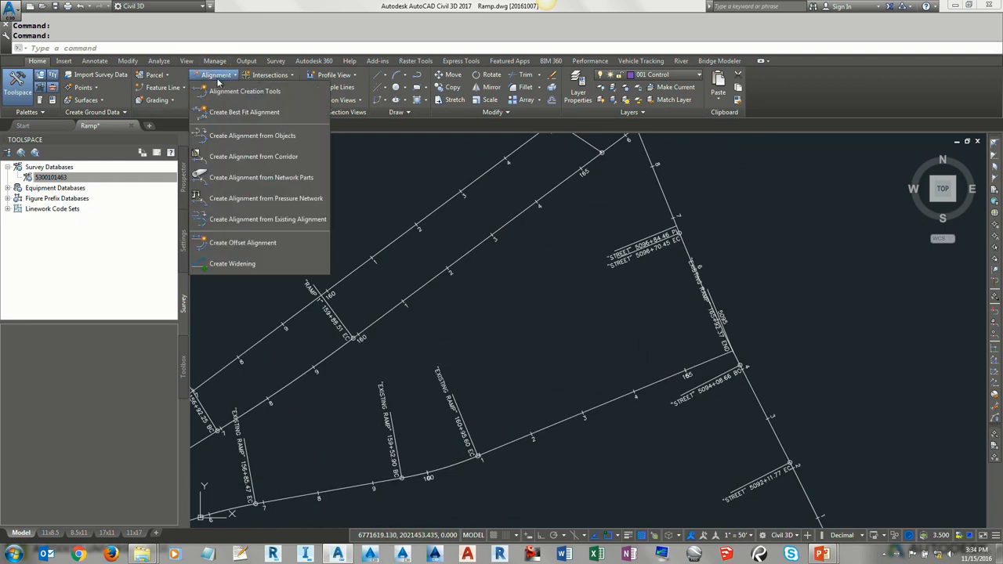
left_click(244, 91)
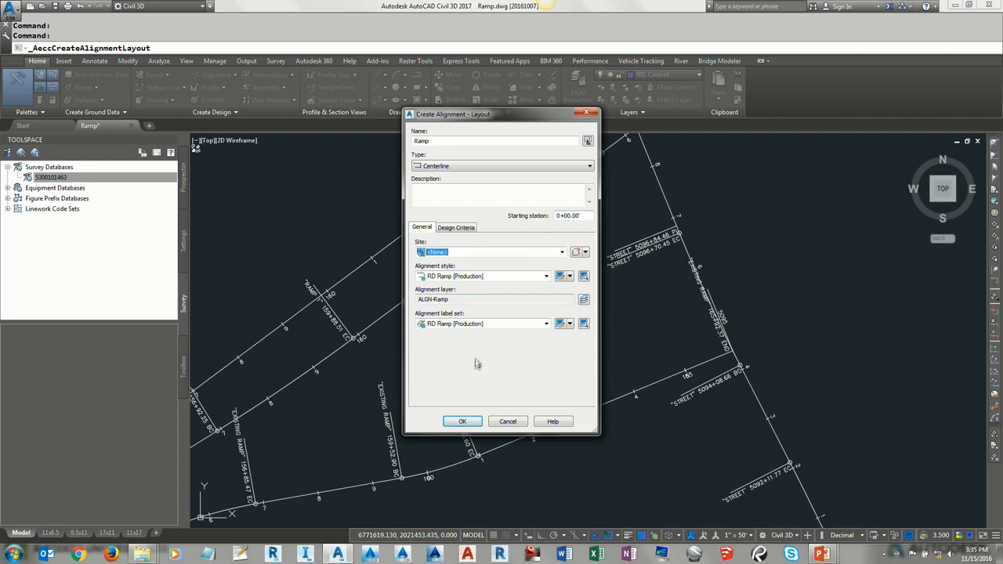
left_click(462, 423)
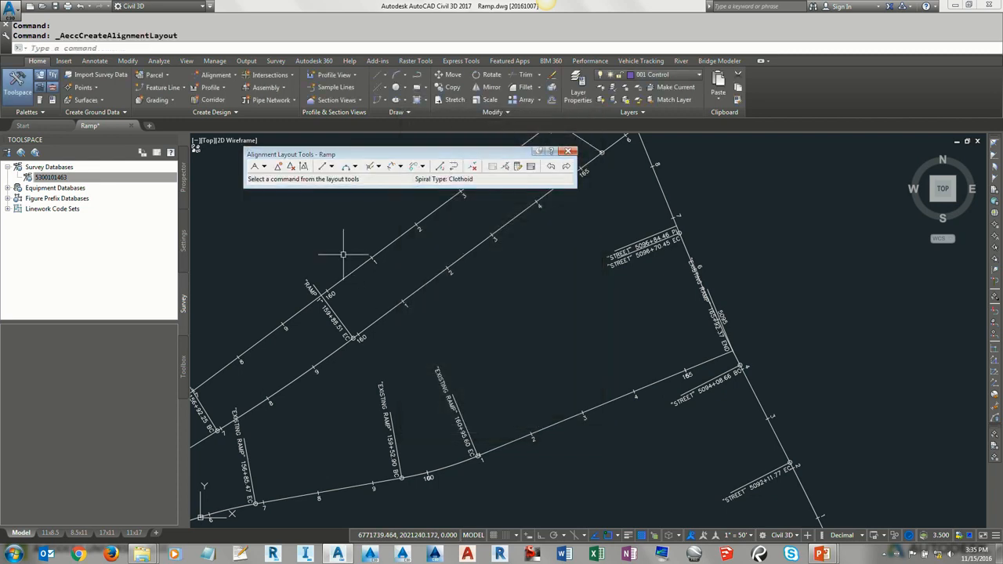
Show the drawing's Prospector tree and check the tangent-tangent options among the alignment layout tools
left_click(183, 176)
left_click(258, 160)
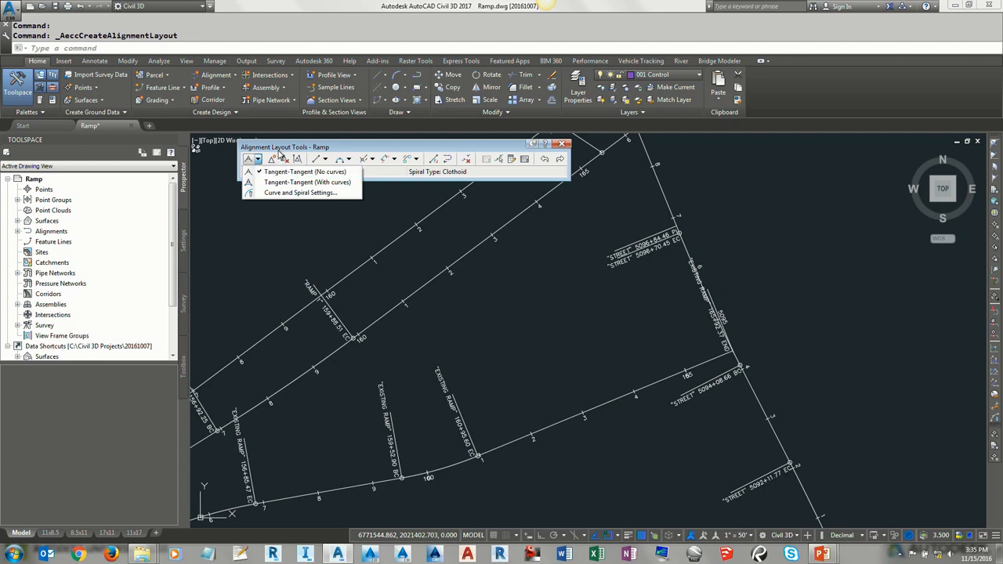
left_click(279, 149)
Start a two-point fixed line at station 16500 of Existing Ramp with an offset of 22, using transparent station offset
left_click(325, 161)
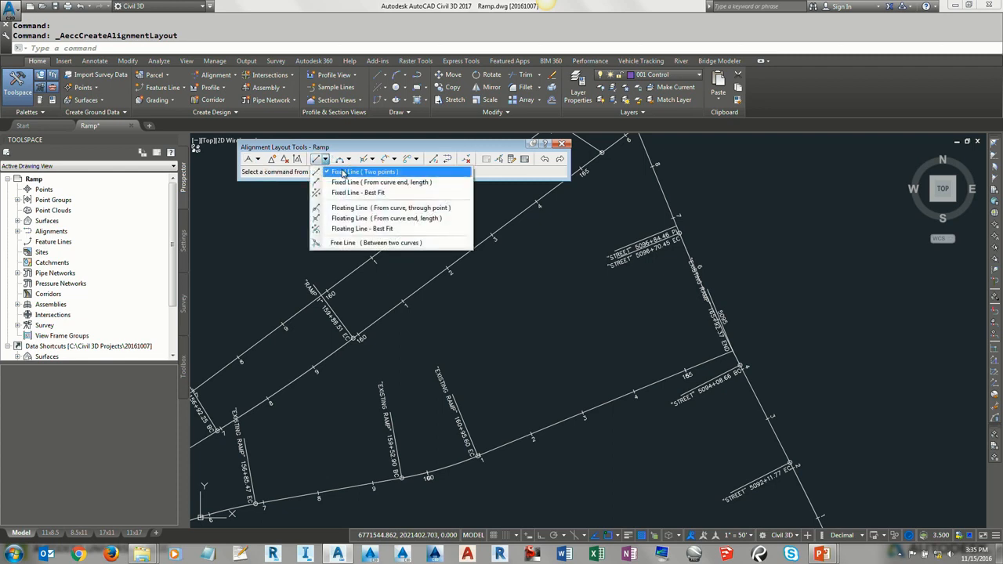
left_click(342, 172)
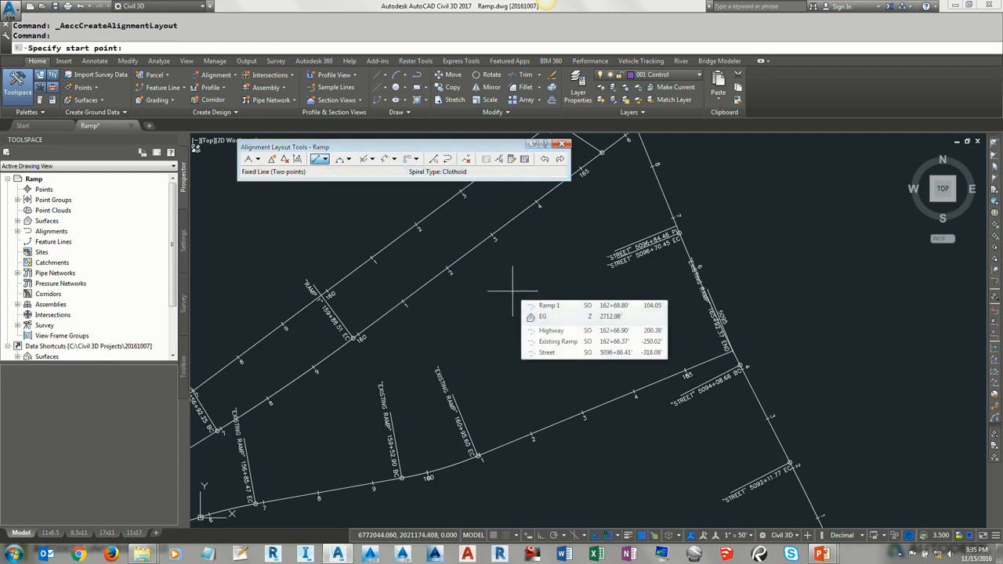
type("'so")
key("Return")
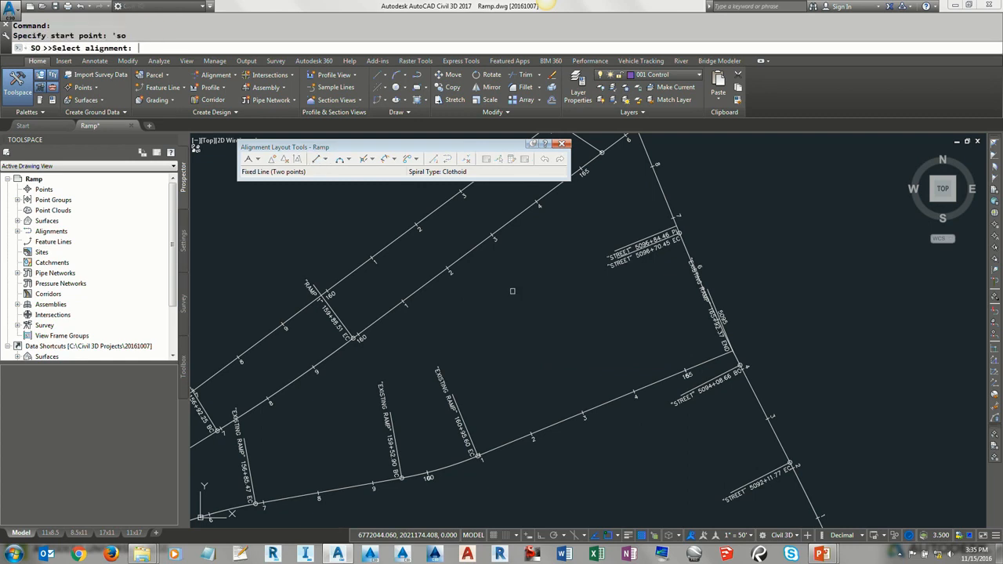
left_click(584, 411)
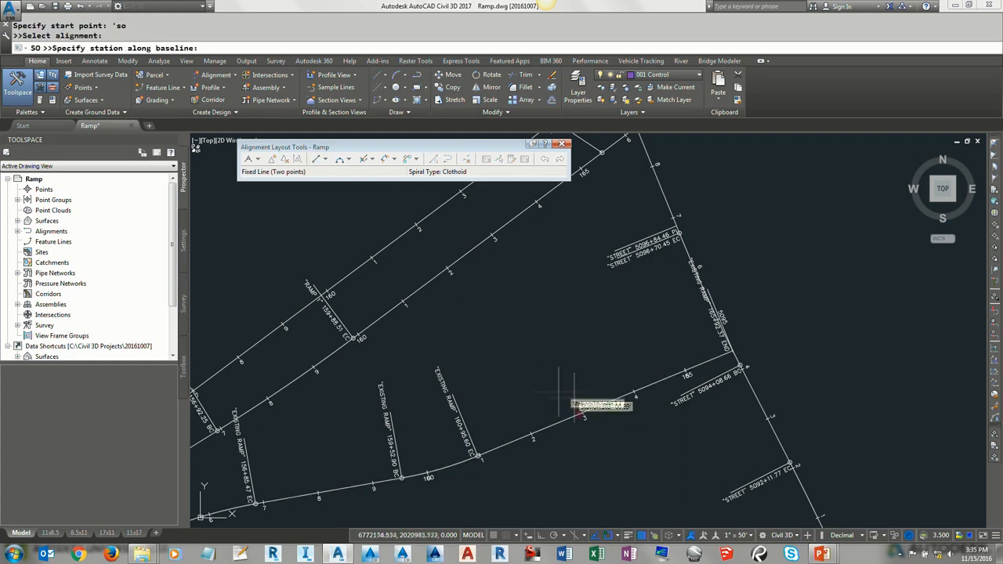
mouse_move(627, 314)
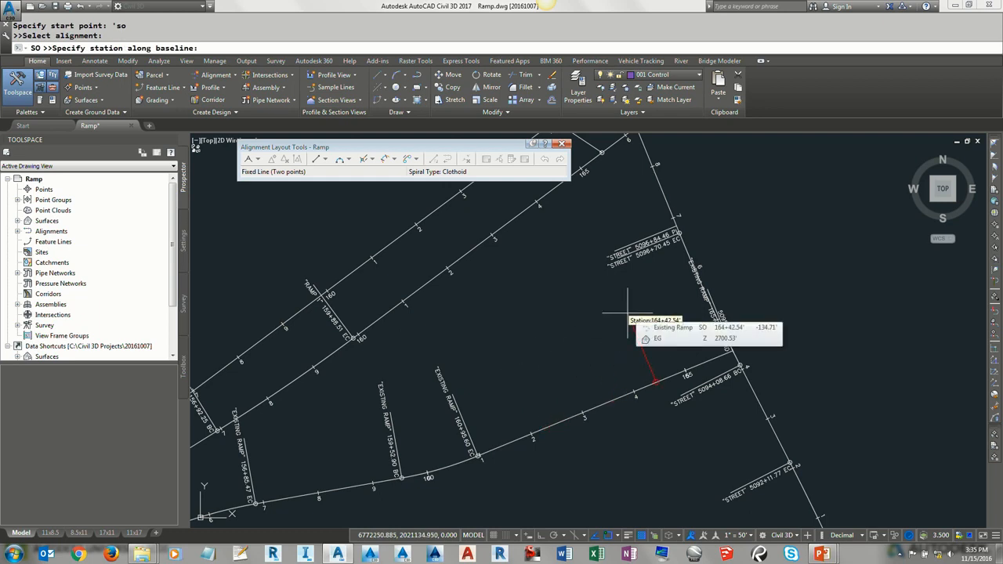
type("16500")
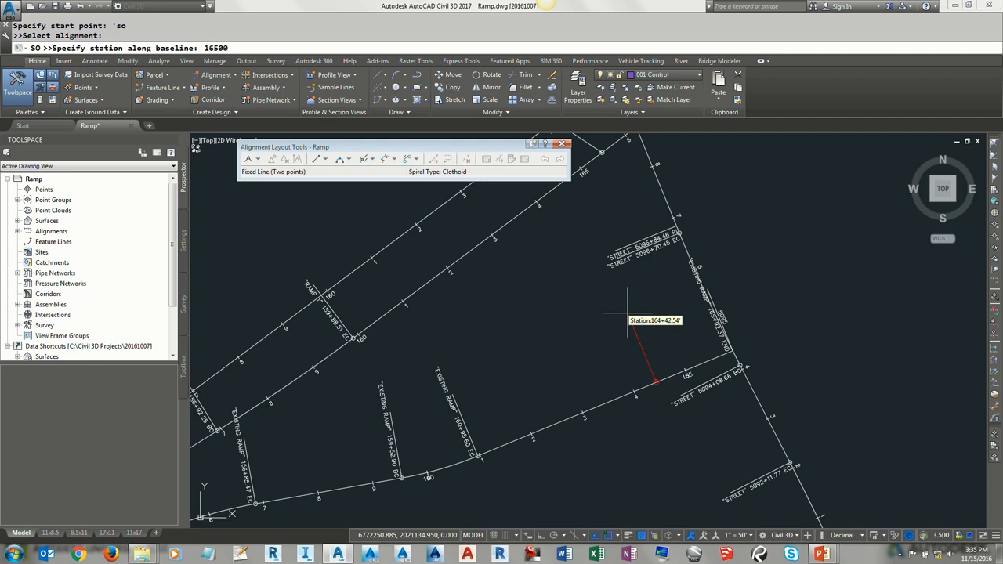
key("Return")
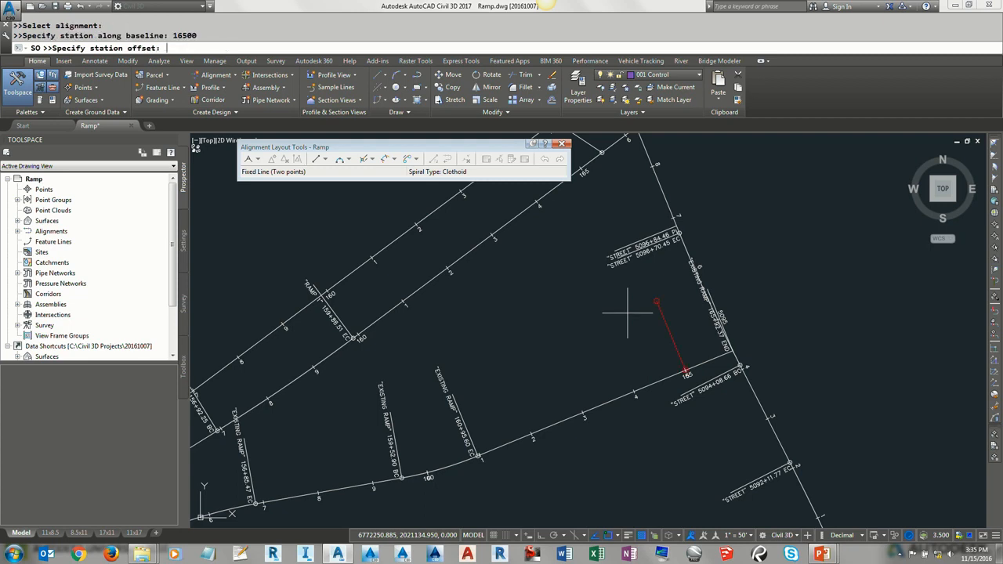
type("22")
key("Return")
End the fixed line at Existing Ramp station 16300 with an offset of 22 and finish the command
type("163")
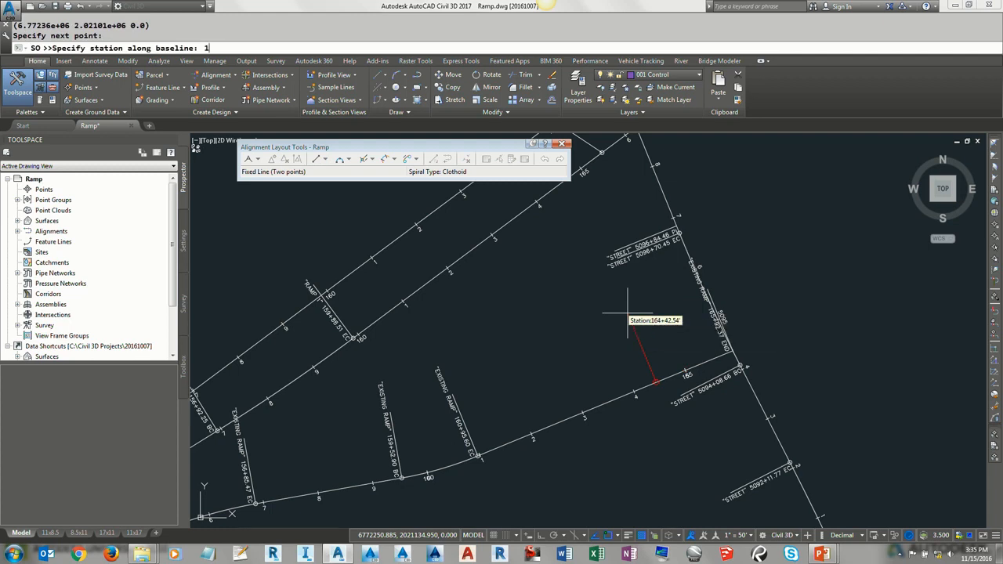
type("00")
key("Return")
type("22")
key("Return")
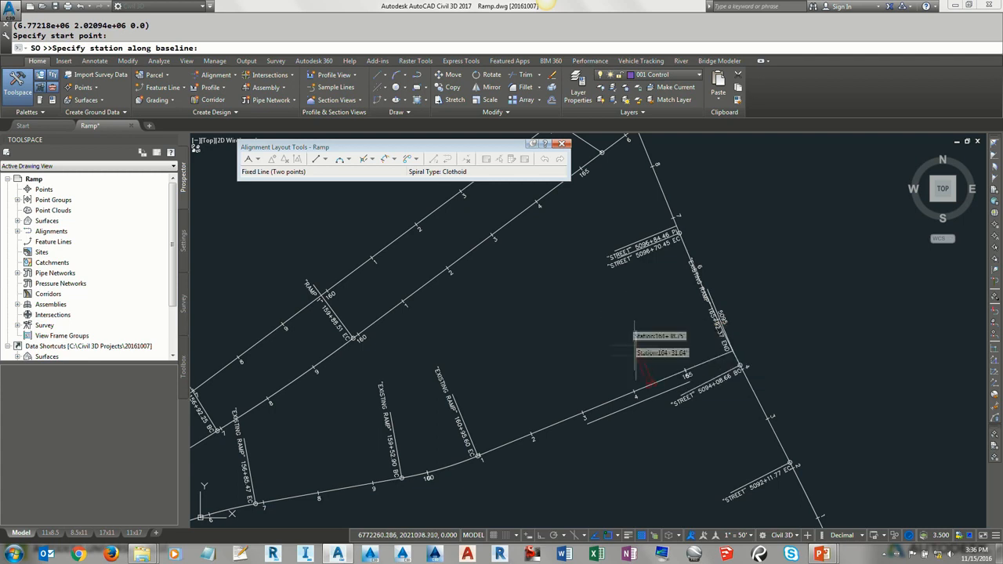
key("Escape")
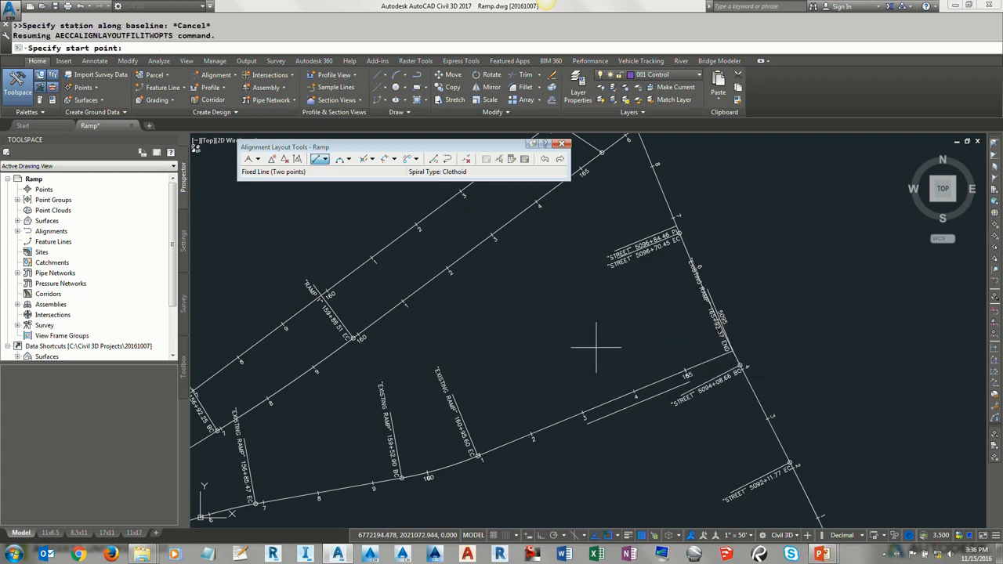
key("Escape")
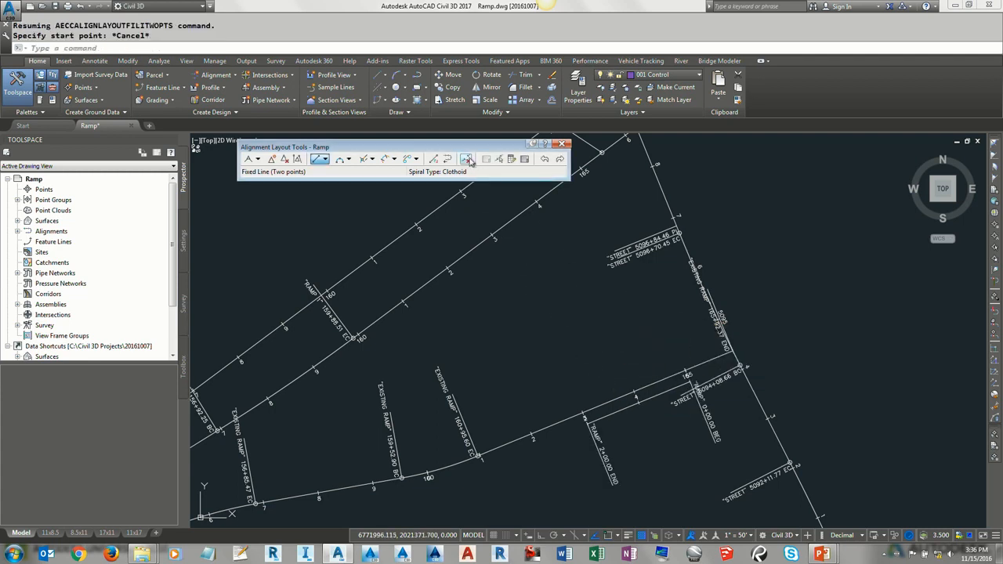
Delete the fixed line just drawn from the Ramp alignment
left_click(469, 161)
left_click(616, 406)
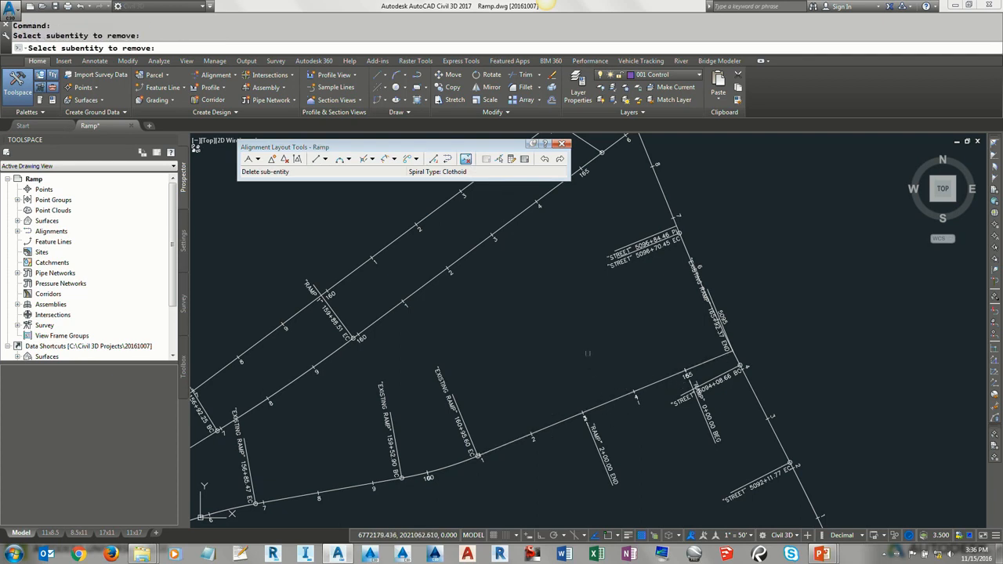
Start a new two-point fixed line at station 16500 of Existing Ramp, offset to the left side of that alignment
left_click(315, 159)
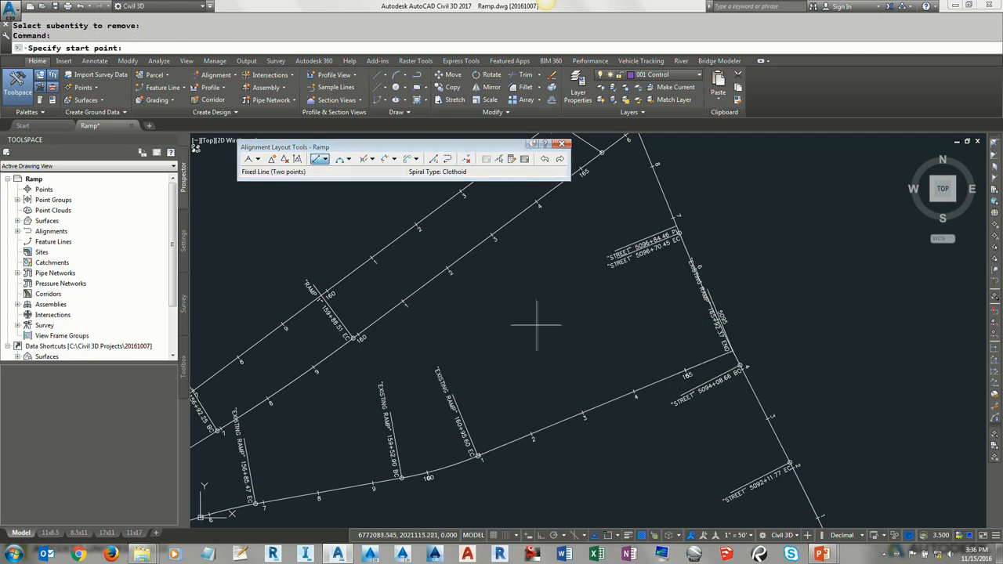
type("'so")
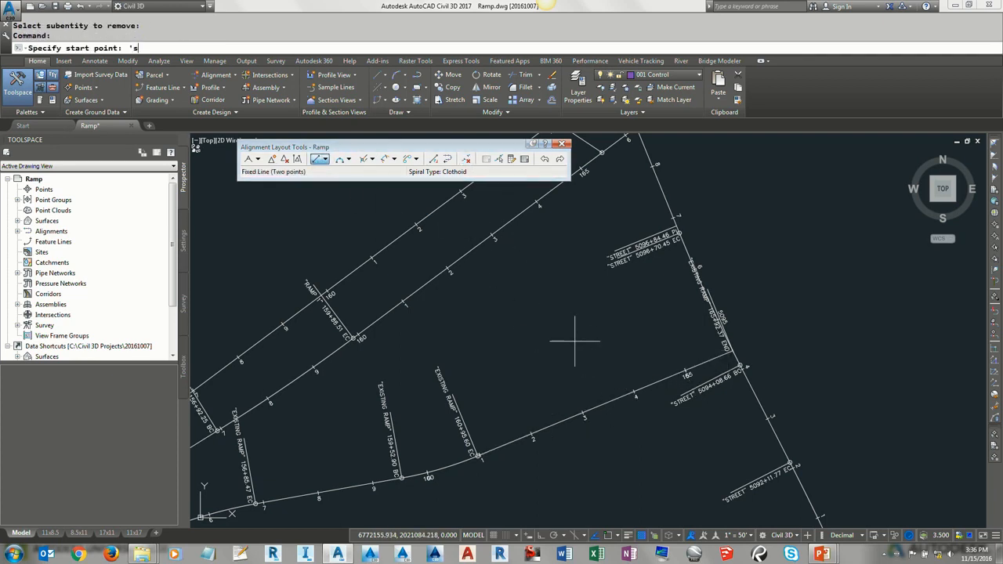
key("Return")
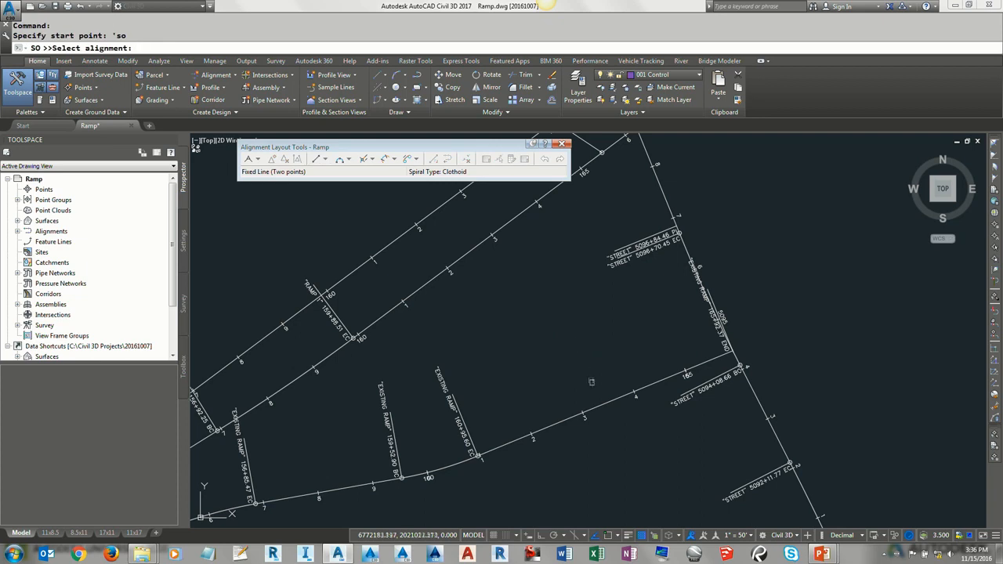
left_click(600, 401)
type("16500")
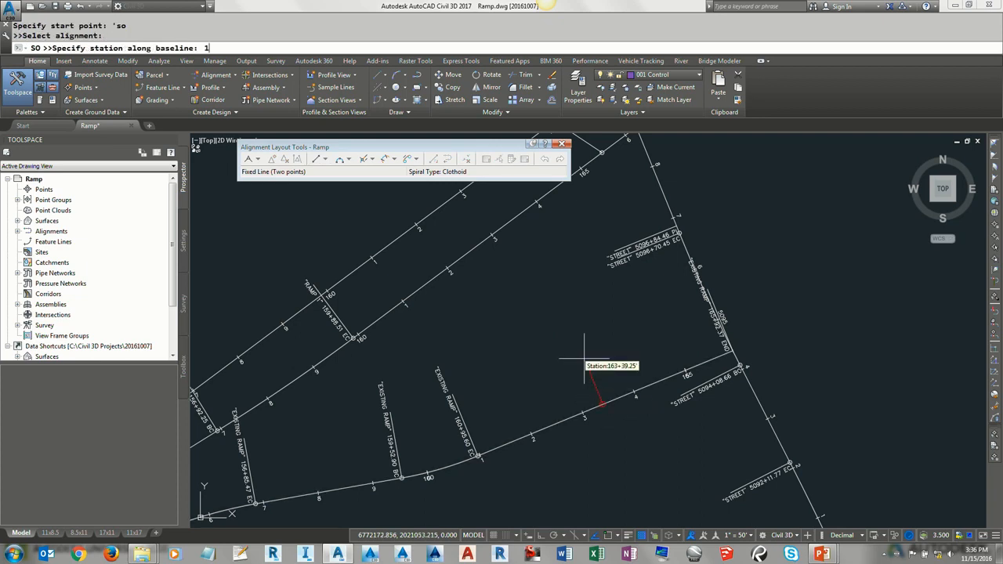
key("Return")
type("0")
key("Return")
End the fixed line at Existing Ramp station 16300, parallel on the alignment's left side, and finish the command
type("16300")
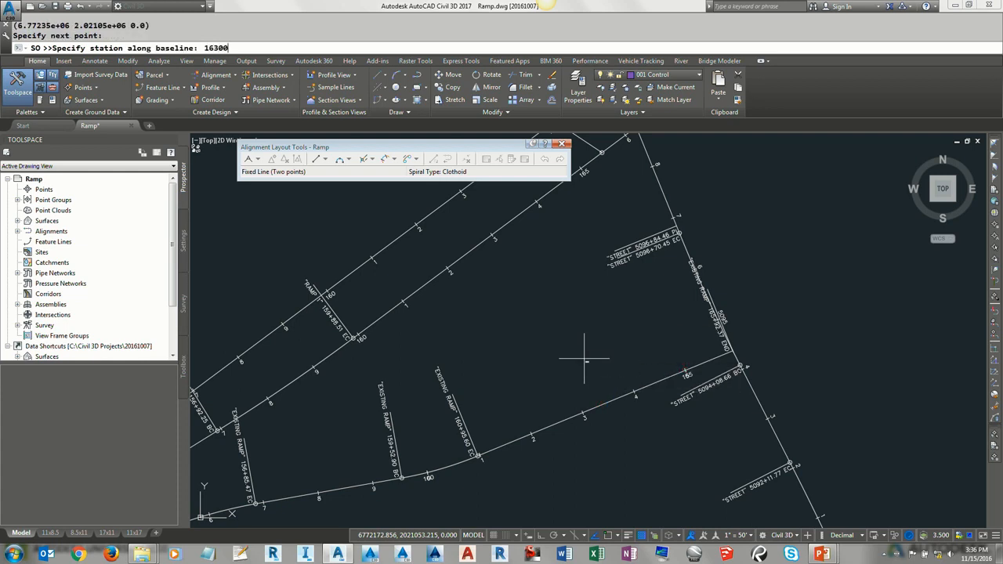
key("Return")
type("-10")
key("Return")
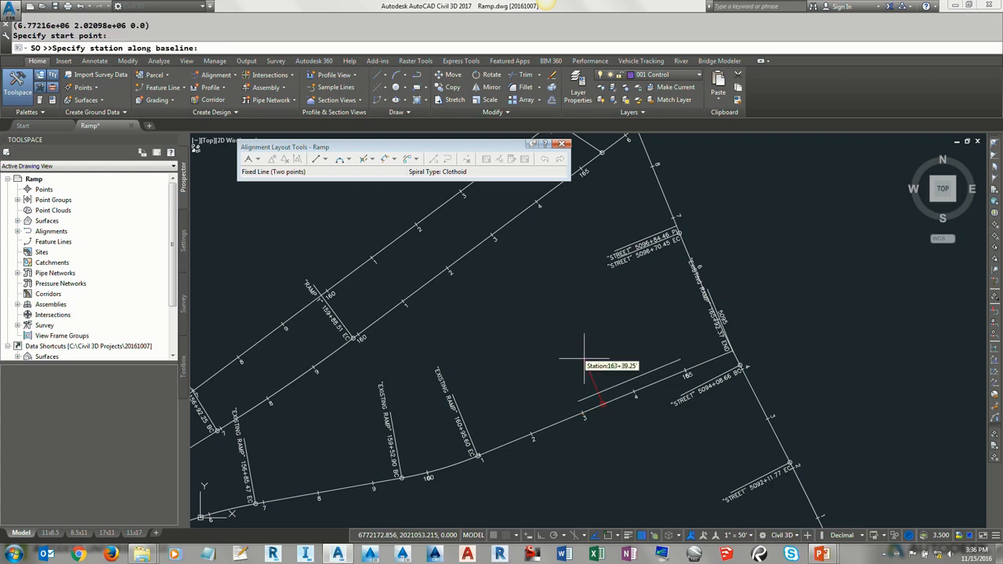
key("Escape")
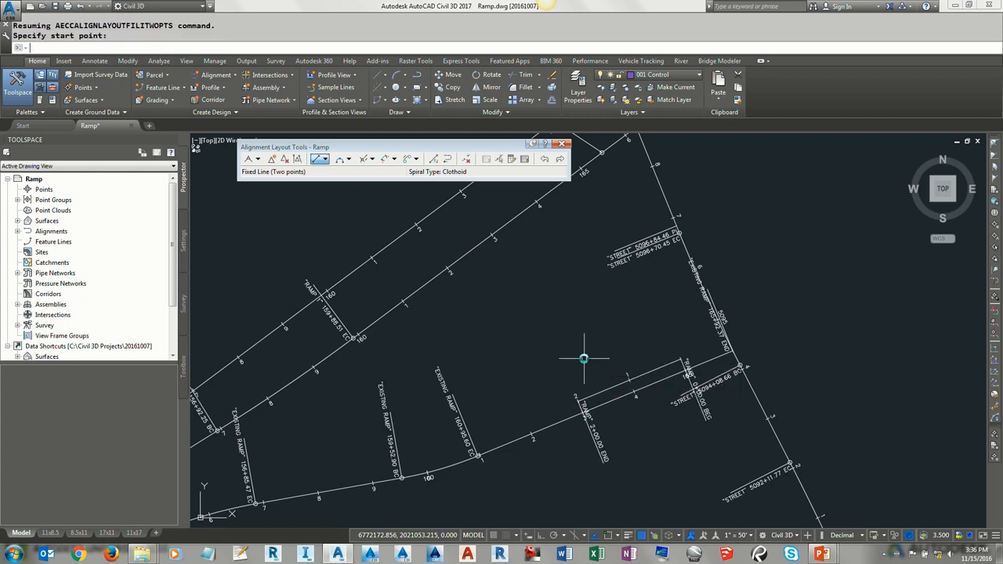
key("Escape")
key("Escape")
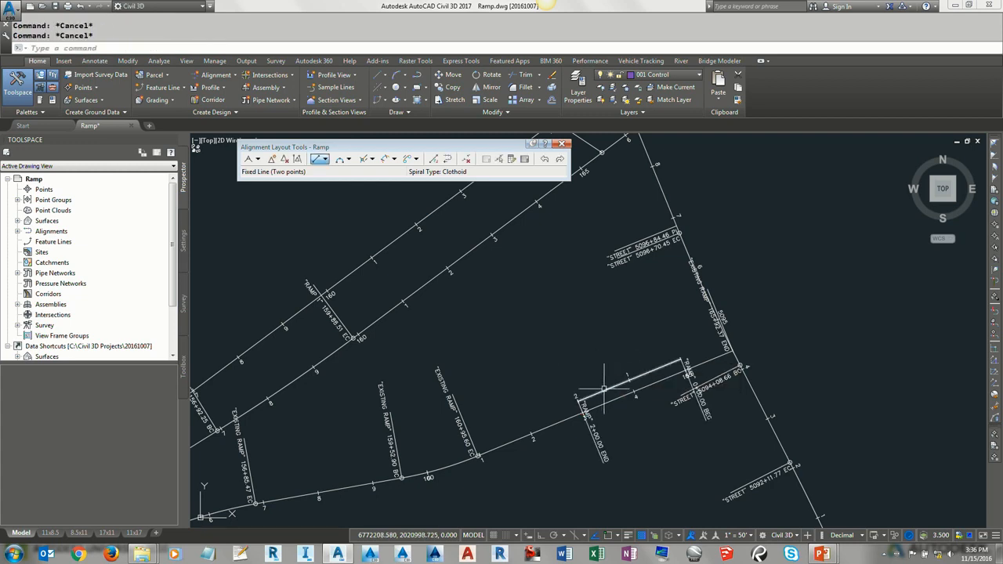
Begin a second two-point fixed line by station offset, with Ramp 1 as the reference alignment
mouse_move(604, 387)
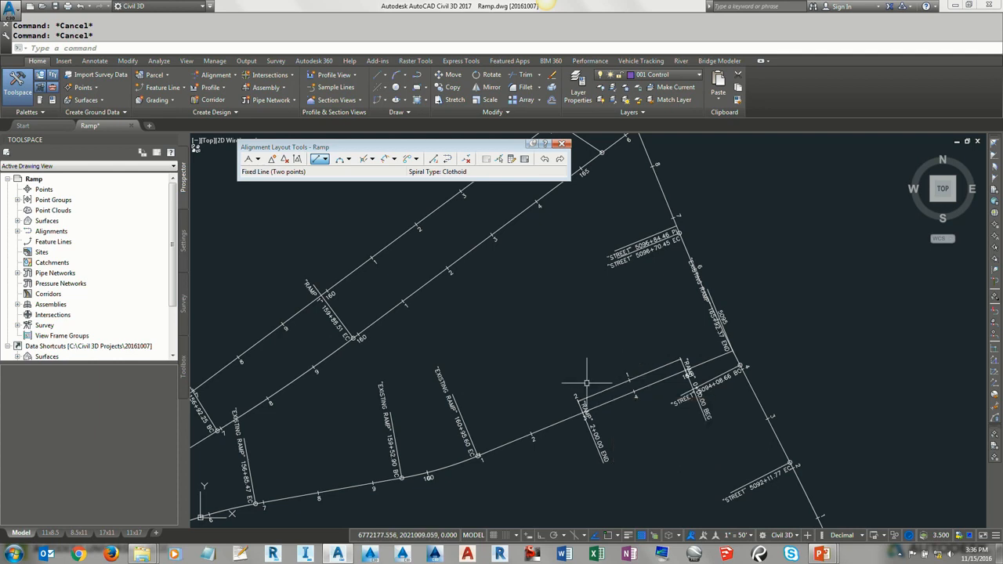
middle_click_drag(513, 255, 506, 308)
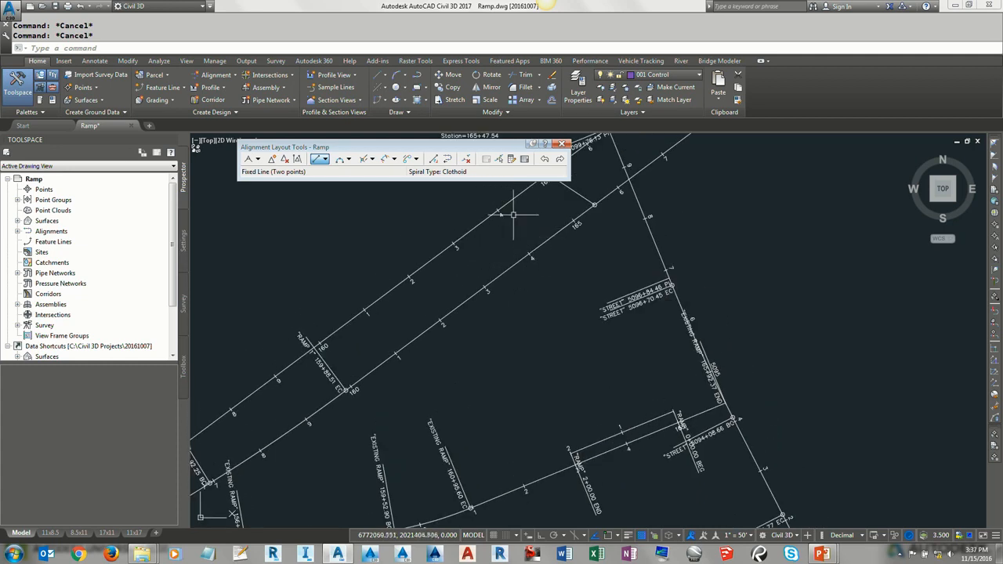
middle_click_drag(538, 228, 549, 287)
scroll(587, 271, "up", 2)
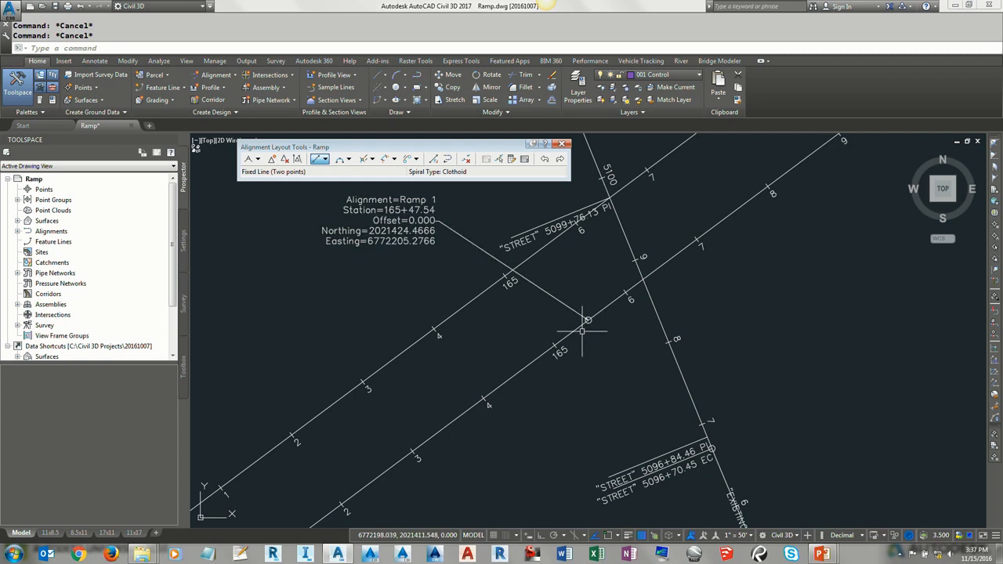
scroll(583, 325, "down", 4)
middle_click_drag(584, 341, 571, 280)
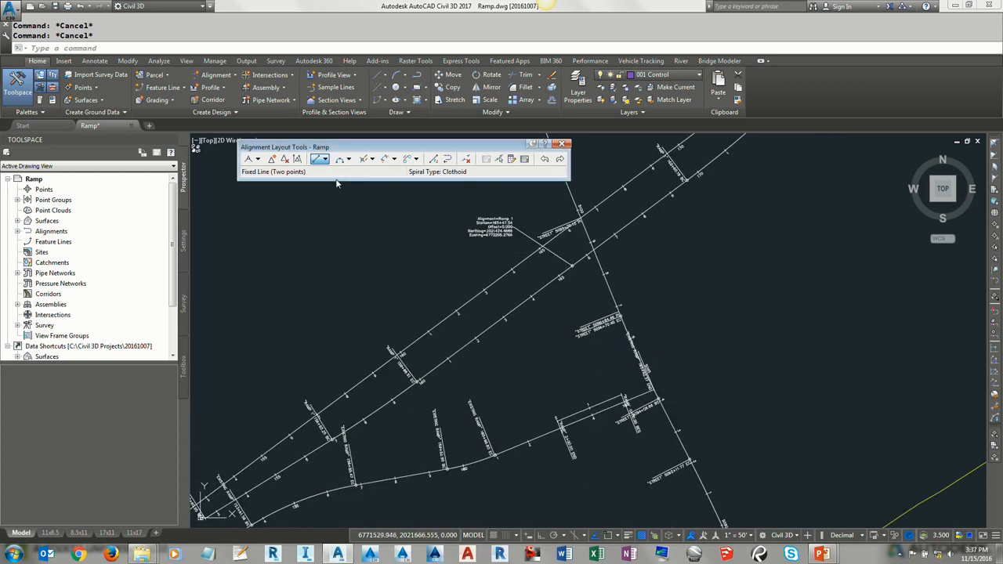
left_click(326, 160)
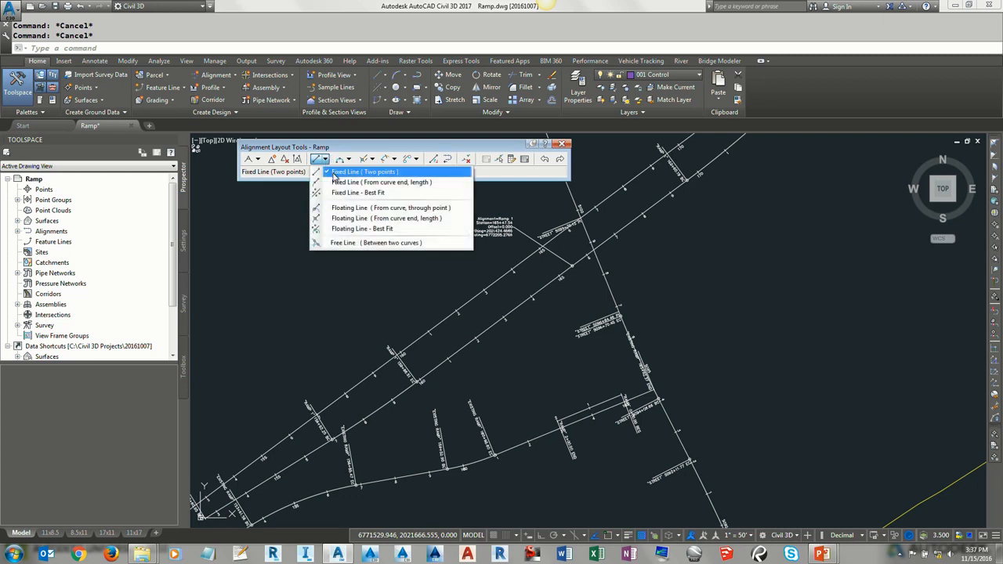
left_click(337, 177)
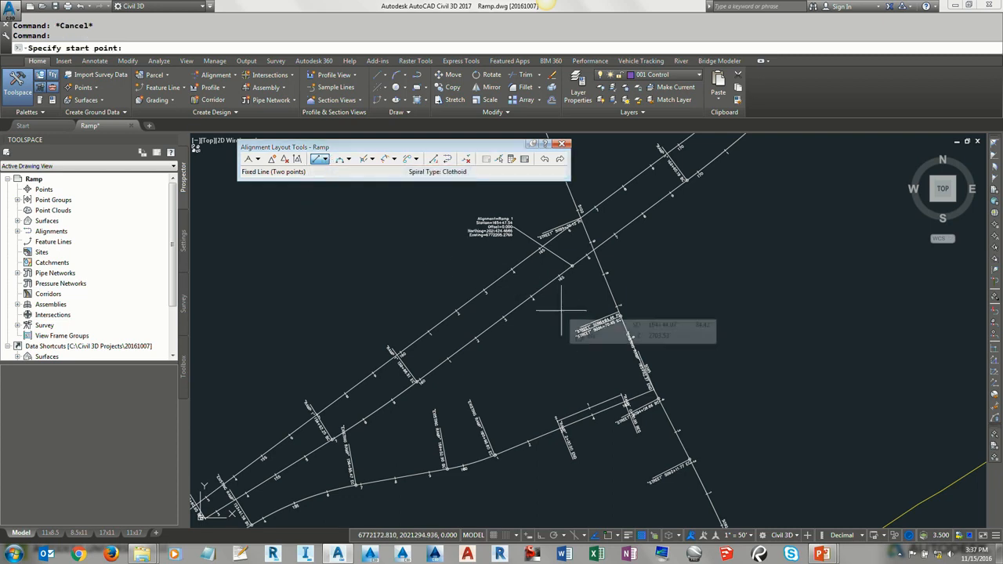
type("'so")
key("Return")
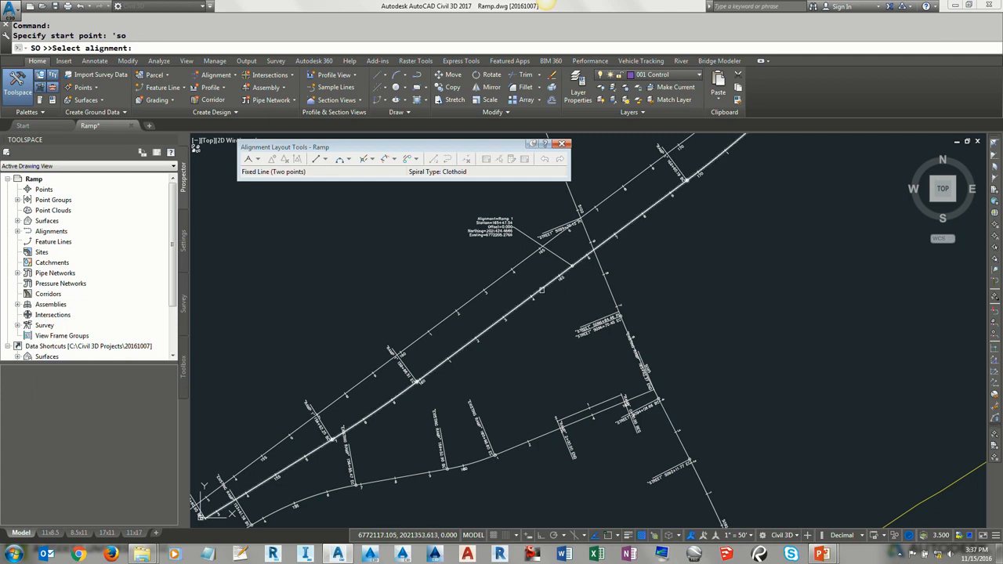
left_click(541, 290)
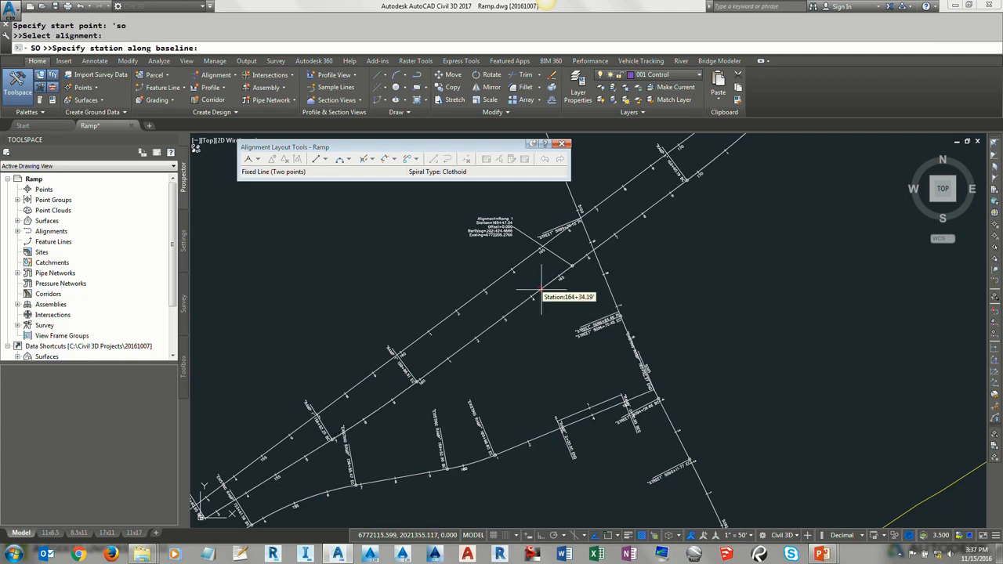
Place the second line's start point at Ramp 1 station 16547.54, offset to the right side of the alignment
scroll(580, 279, "up", 5)
middle_click_drag(579, 279, 546, 371)
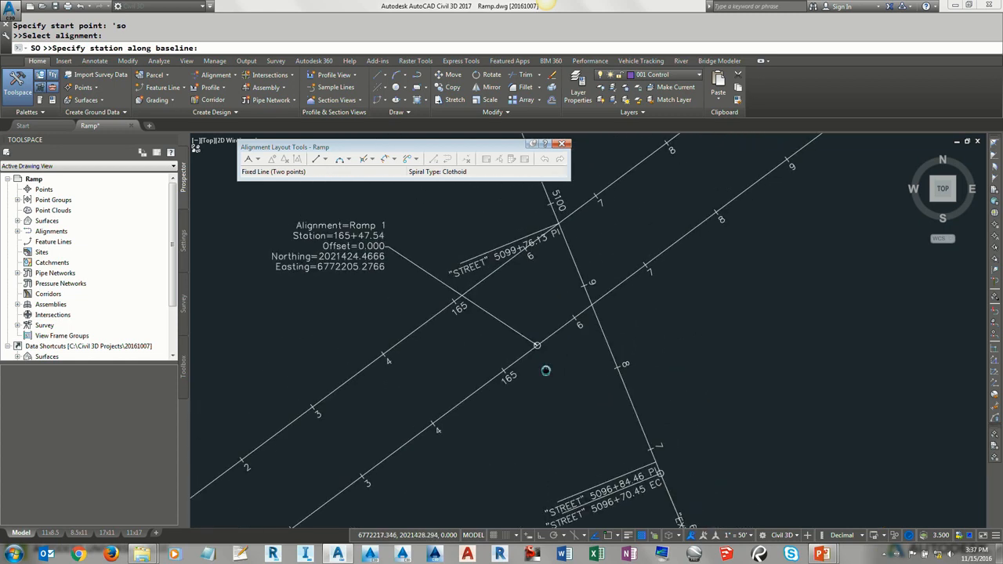
type("16547.54")
key("Return")
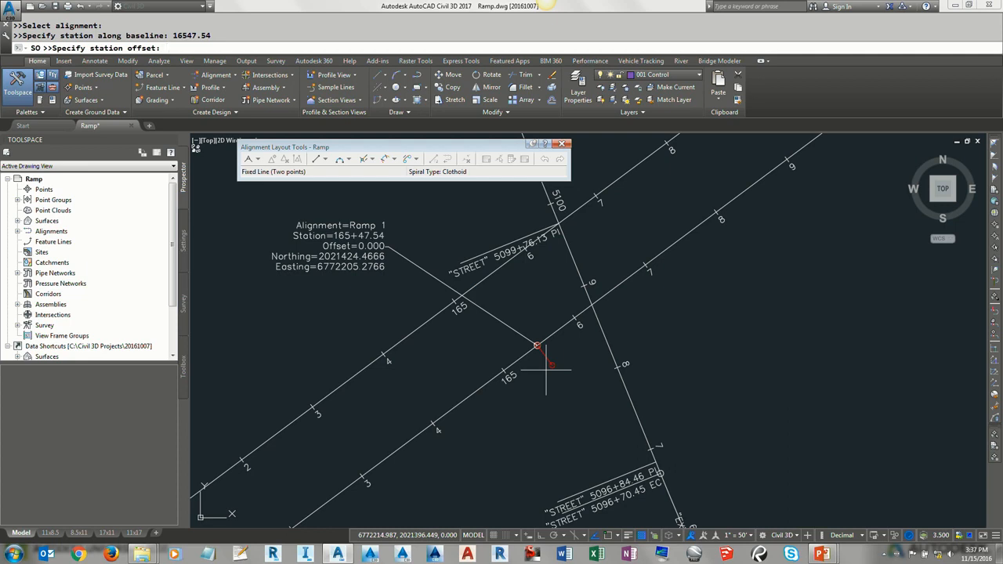
type("0")
key("Return")
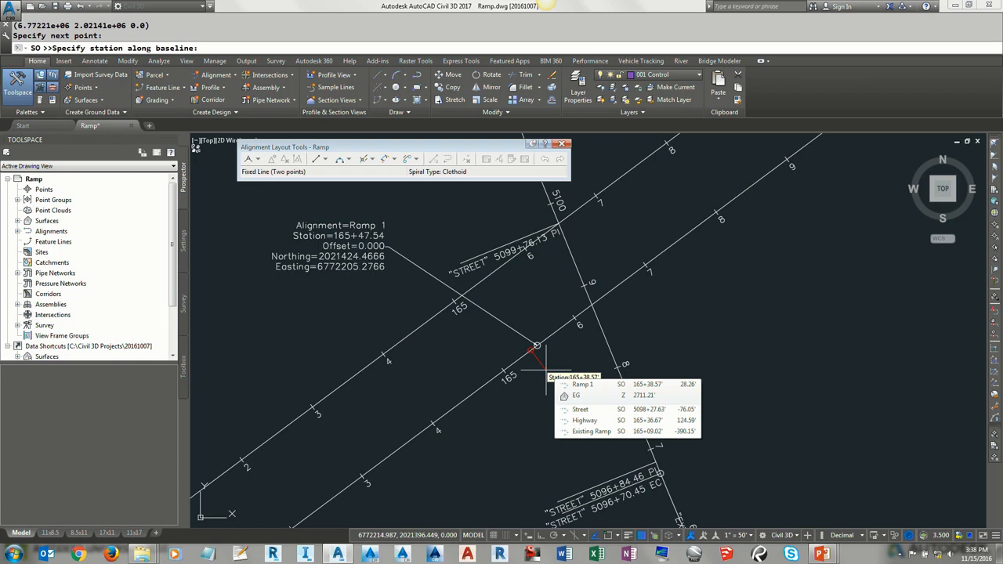
End the second line at Ramp 1 station 16247.54, keeping it parallel on the alignment's right side
mouse_move(468, 403)
middle_mouse_down()
mouse_move(540, 340)
mouse_move(554, 380)
middle_mouse_up()
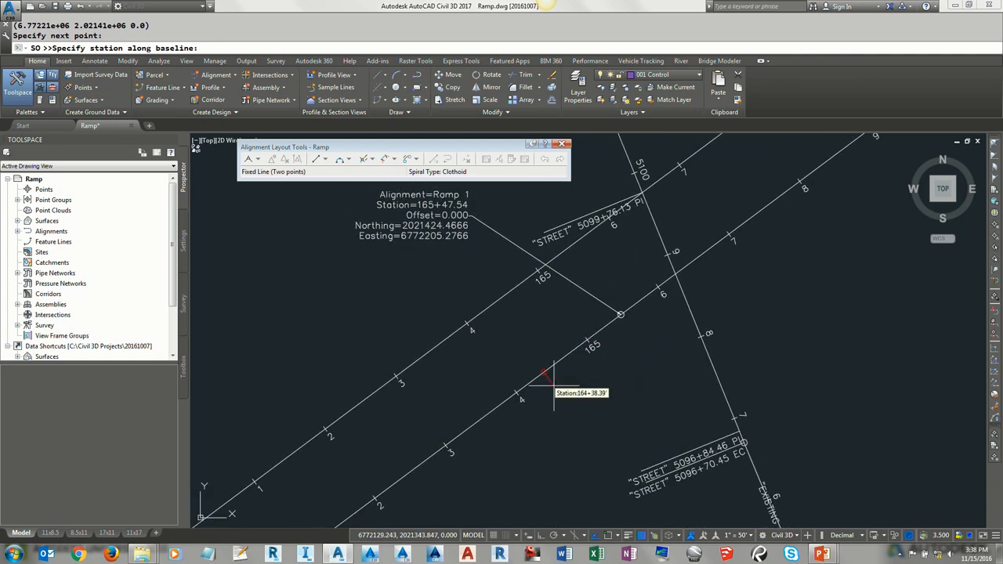
type("16247.54")
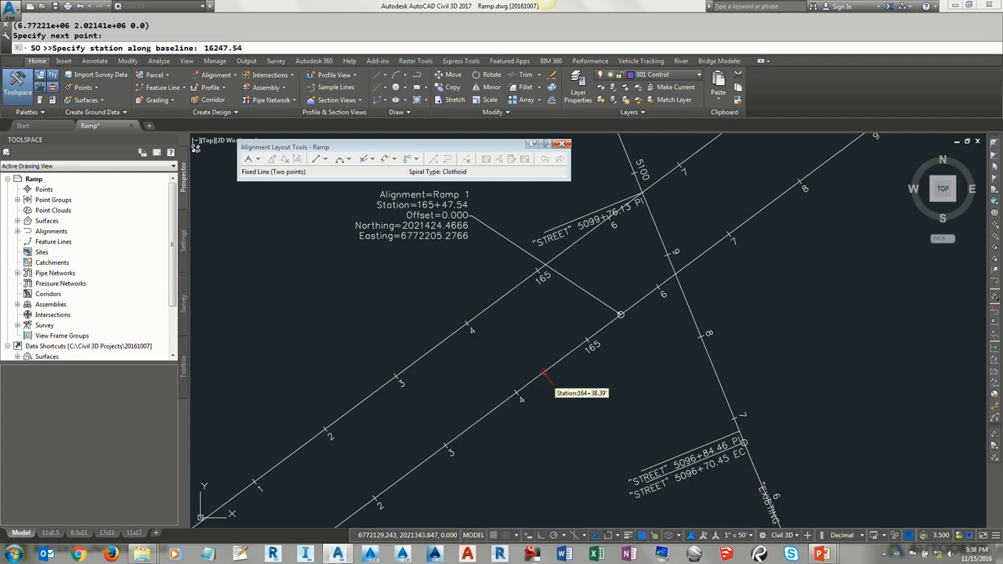
key("Return")
type("164+38")
key("Return")
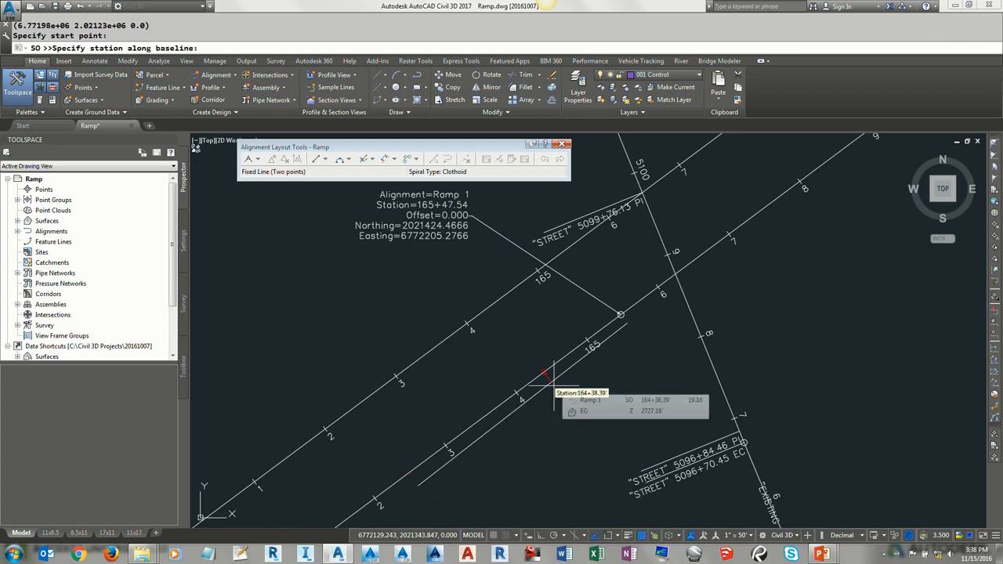
Exit the fixed-line command and examine where the new Ramp line ends beside Ramp 1
key("Escape")
key("Escape")
key("Escape")
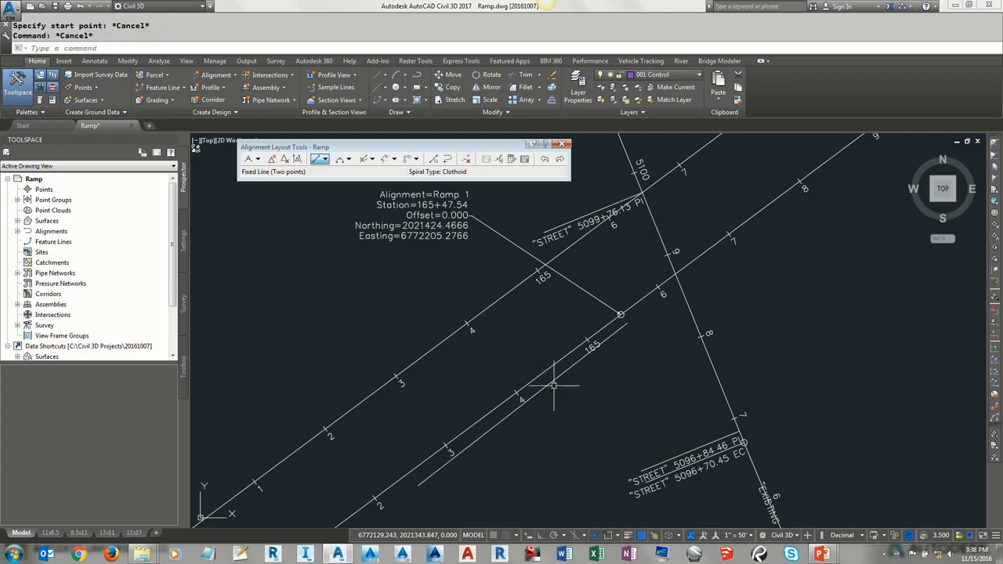
scroll(554, 385, "down", 4)
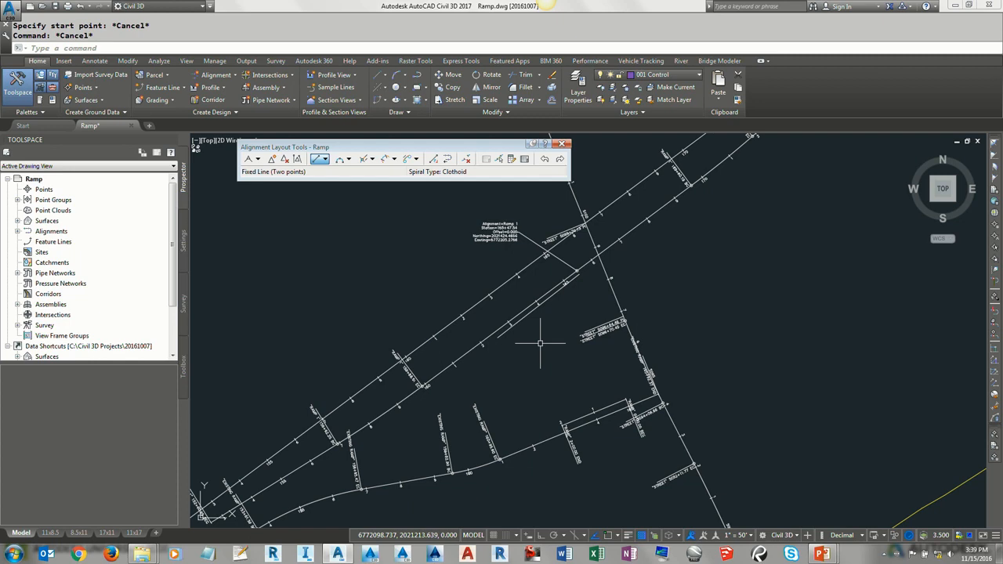
scroll(572, 305, "up", 2)
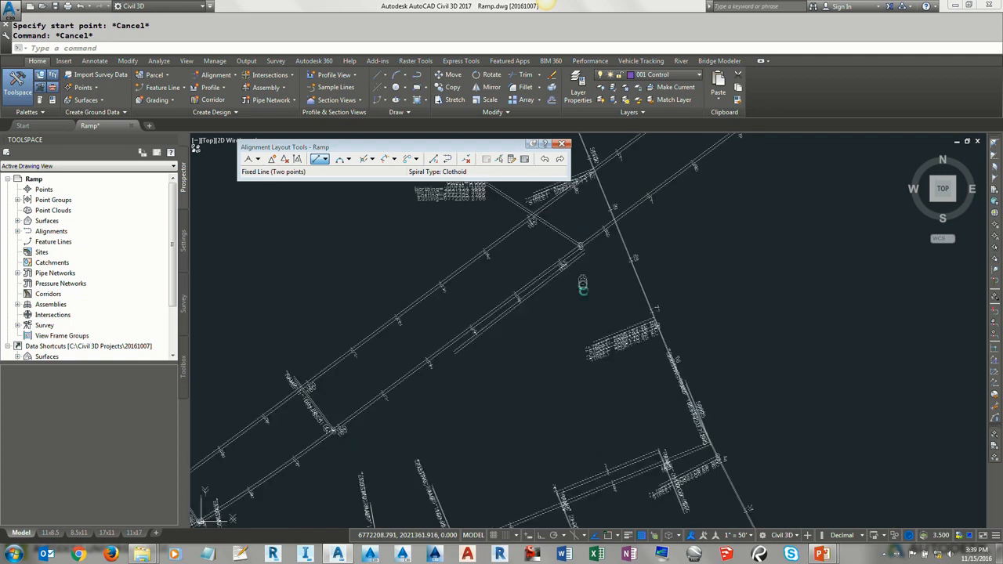
scroll(530, 309, "up", 2)
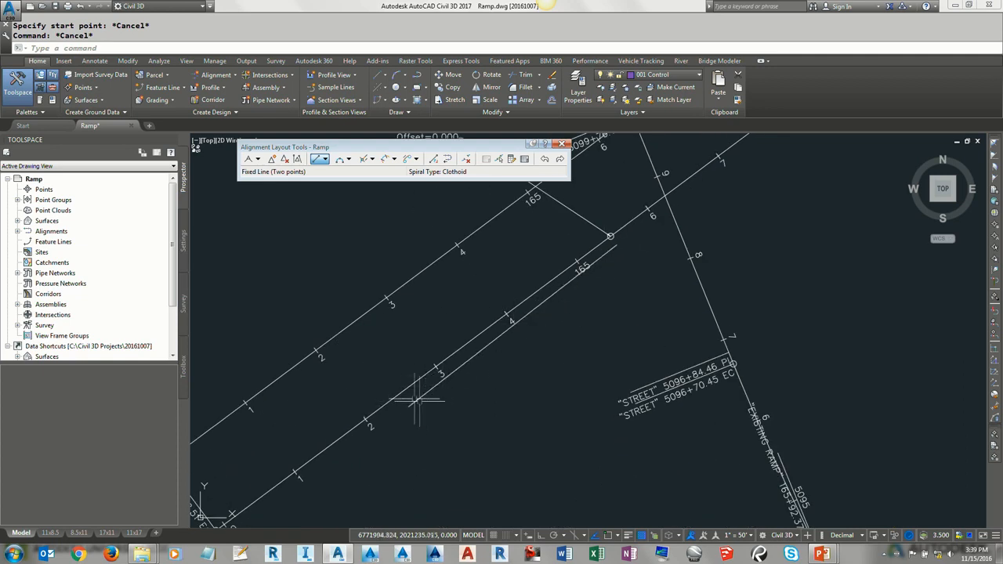
scroll(408, 403, "up", 2)
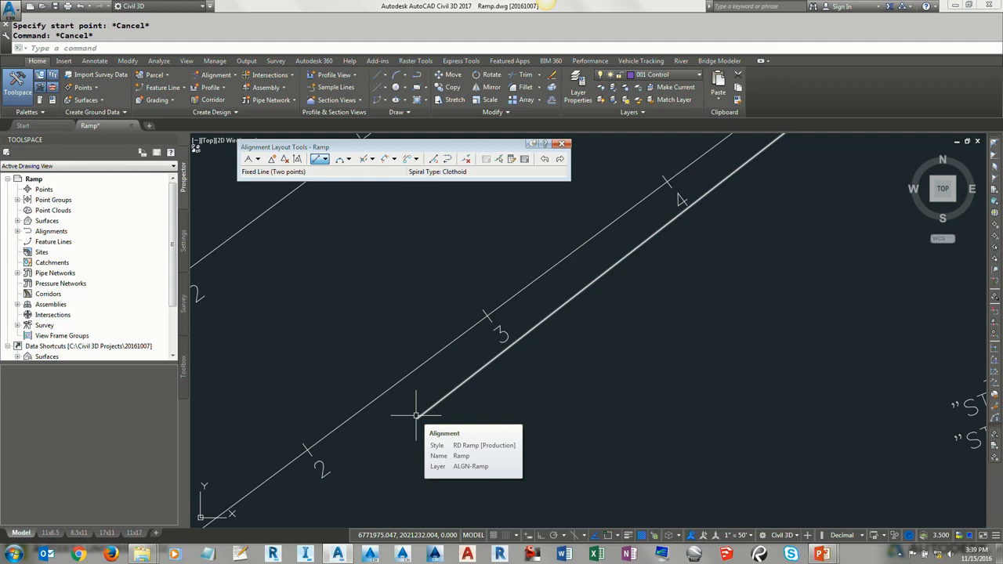
scroll(423, 394, "down", 5)
middle_click_drag(464, 423, 569, 322)
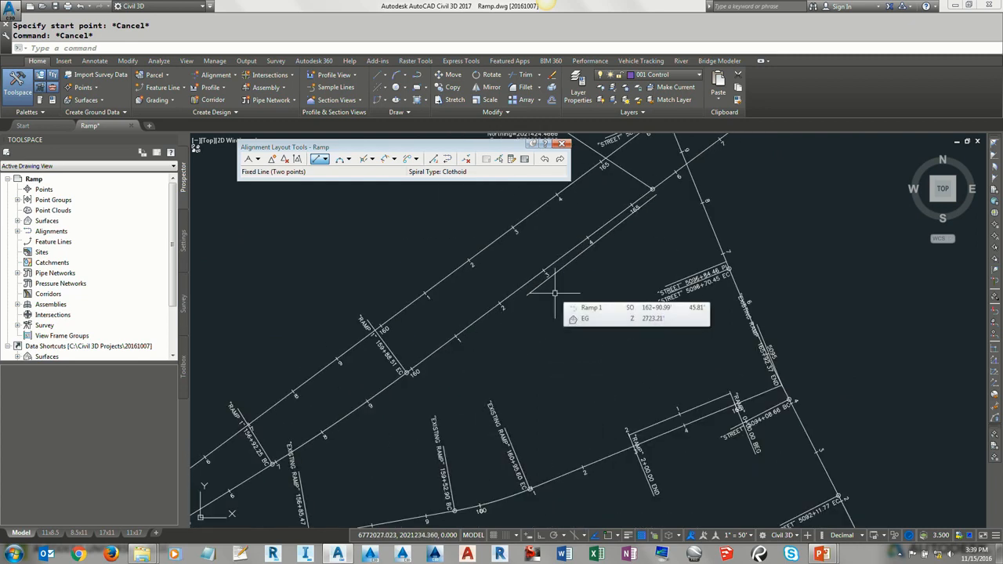
mouse_move(555, 293)
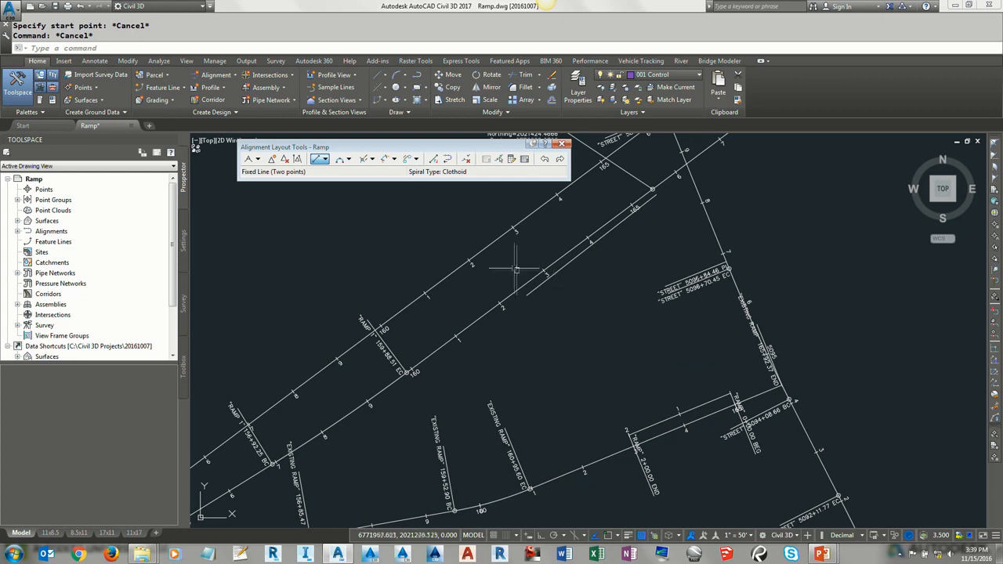
Start a floating curve from entity end, radius and length, attached to the lower end of the line beside Ramp 1, running counterclockwise
left_click(349, 159)
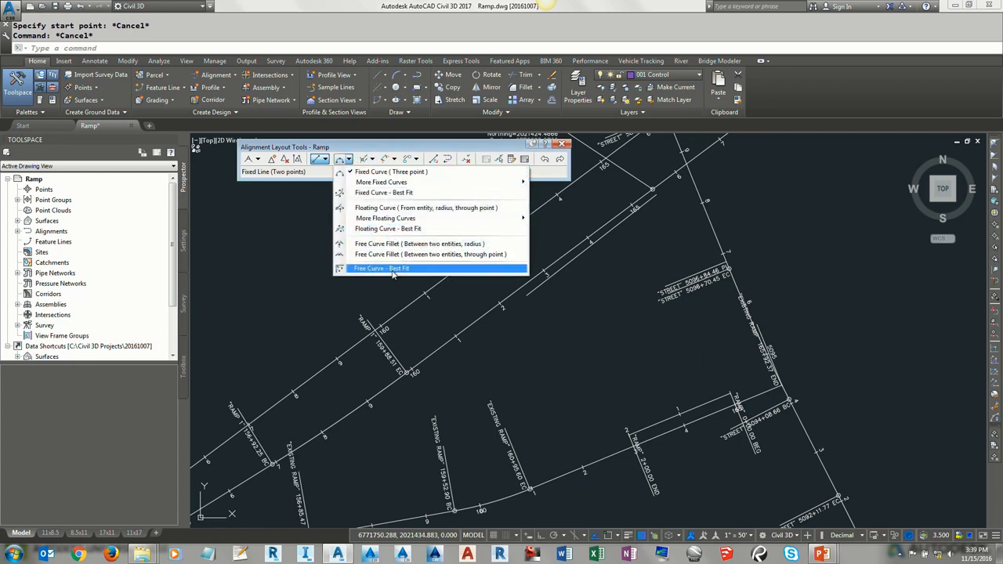
mouse_move(396, 227)
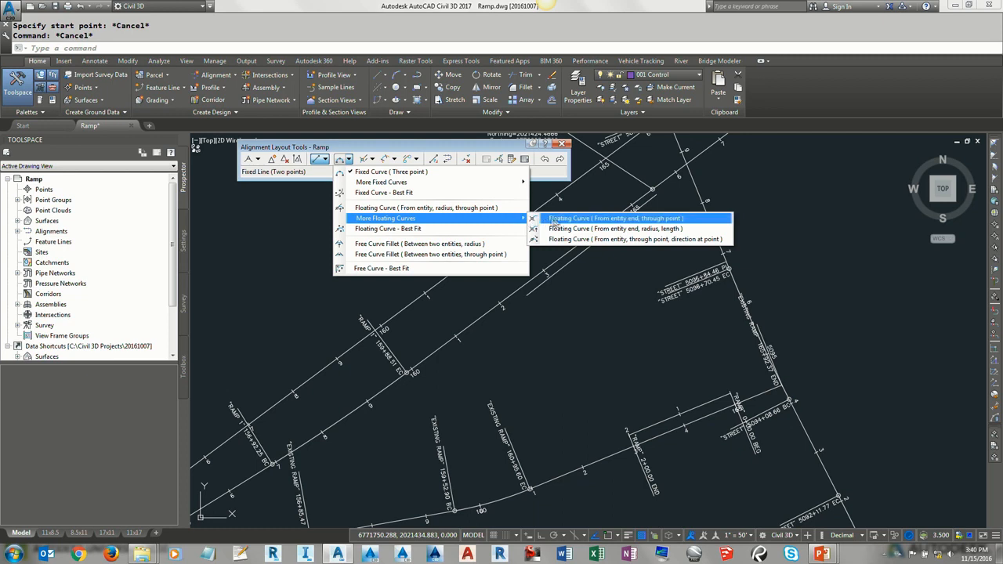
left_click(650, 229)
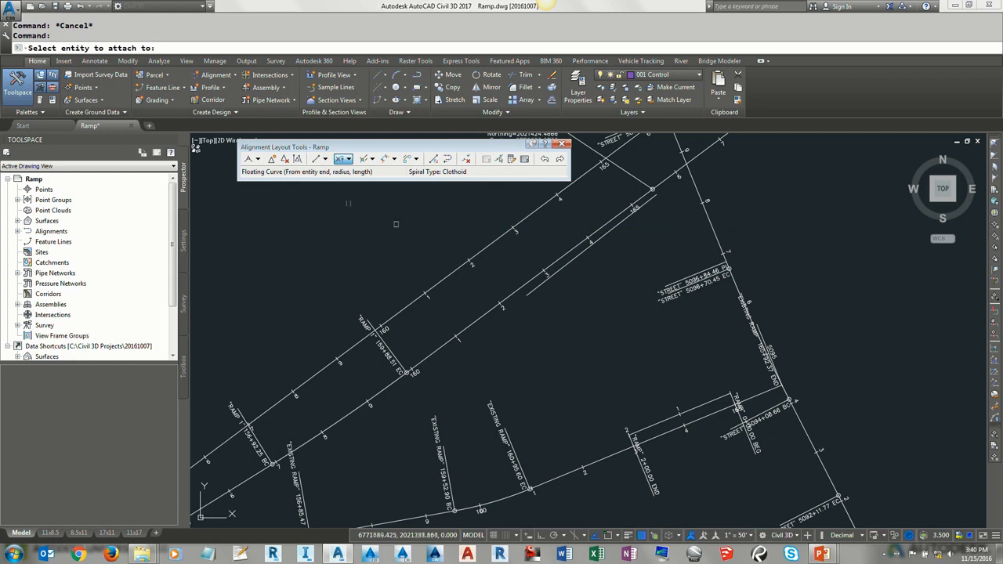
left_click(535, 298)
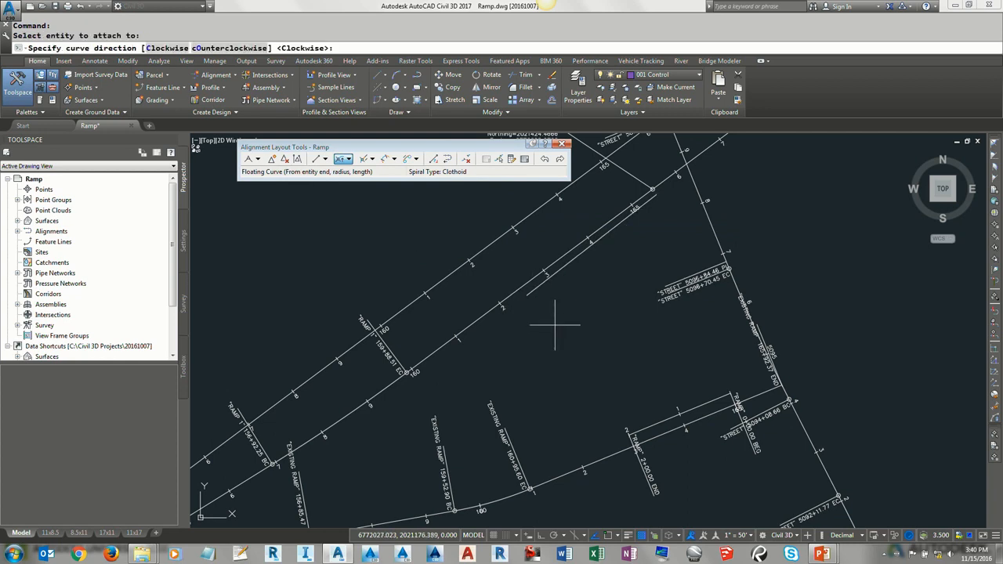
type("o")
key("Return")
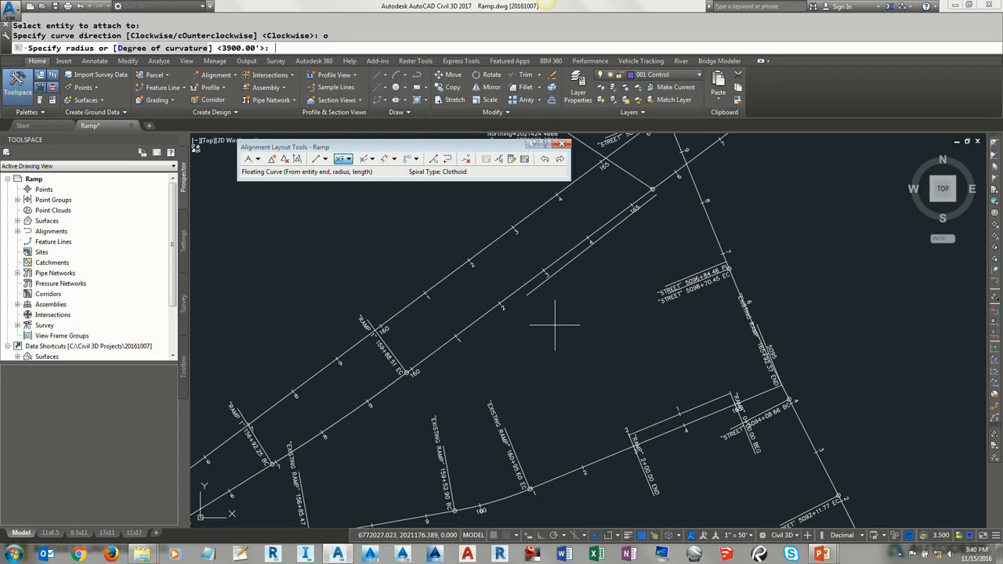
Give the floating curve a radius of 3000 and a delta angle of 3.1129, and finish the command
type("3000")
key("Return")
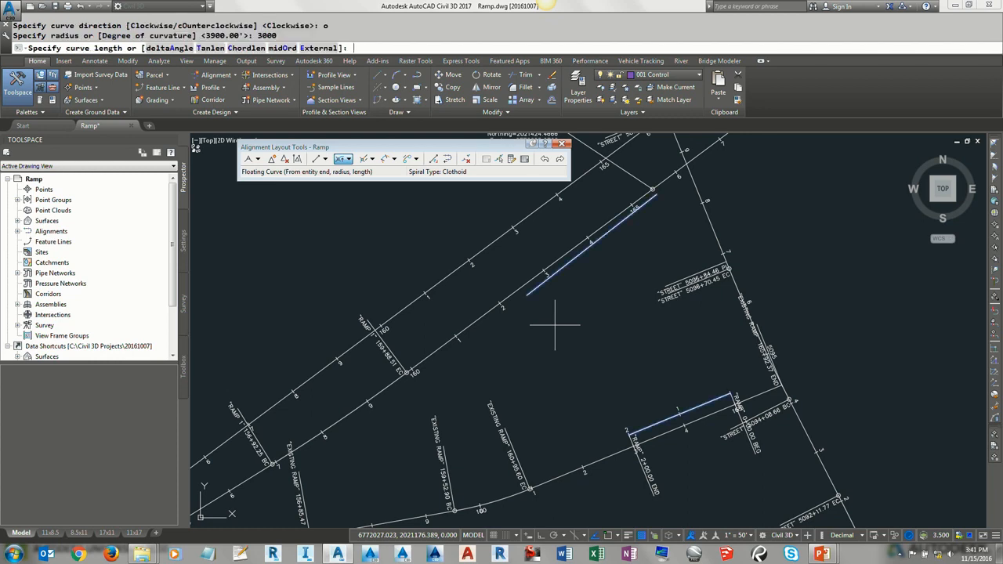
type("a")
key("Return")
type("3.1129")
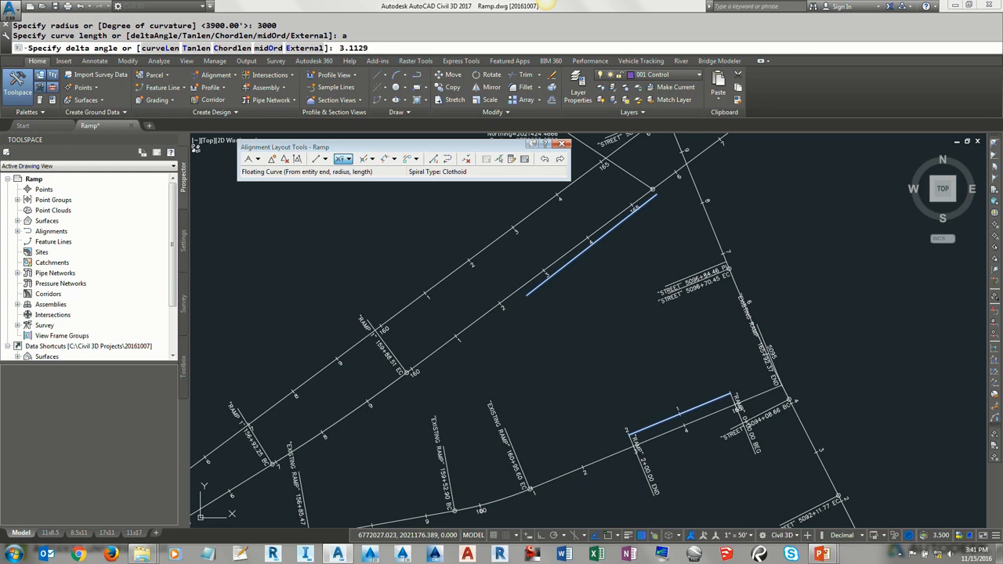
key("Return")
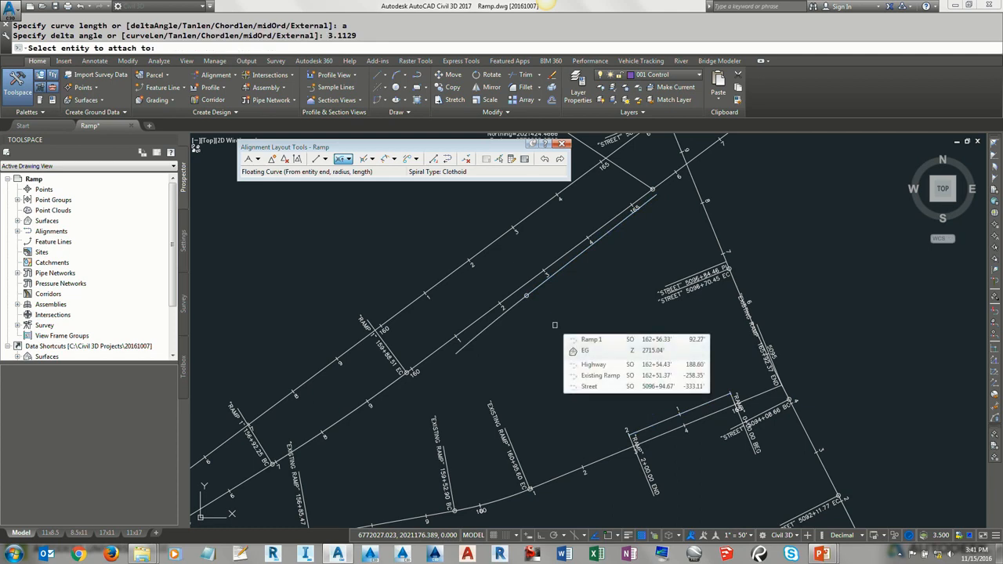
key("Return")
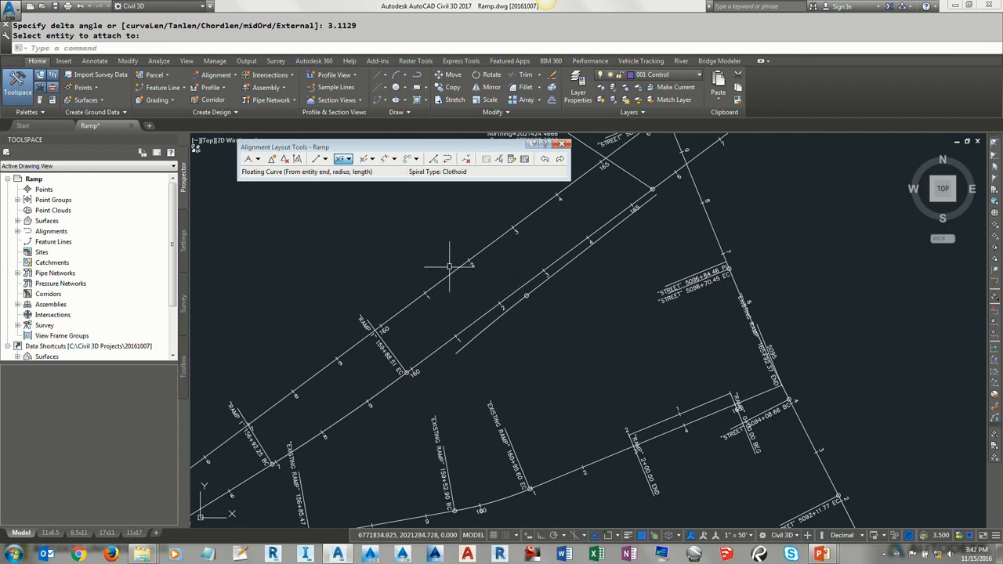
Add a 100 ft fixed line from the end of the new floating curve, and finish the command
left_click(326, 159)
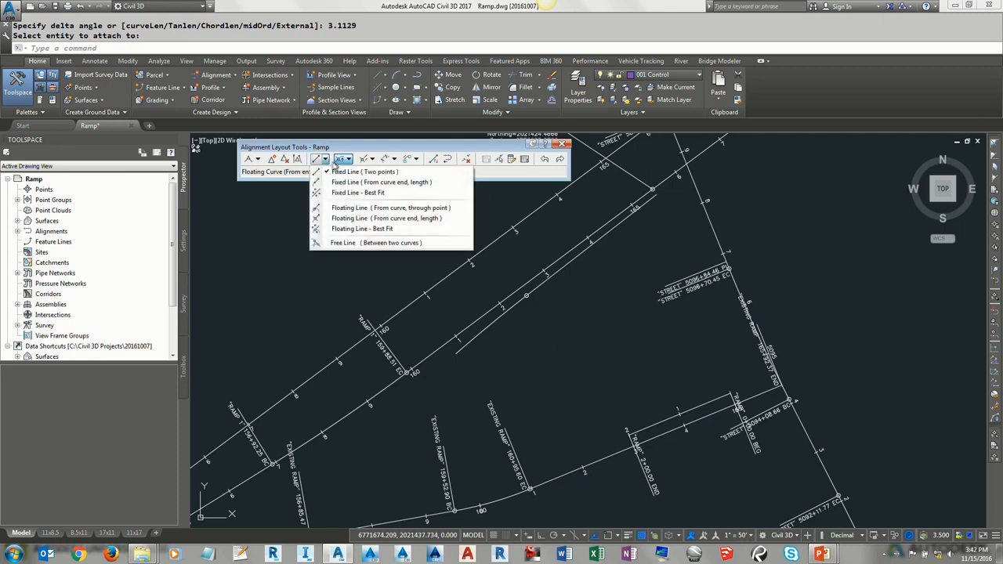
left_click(381, 182)
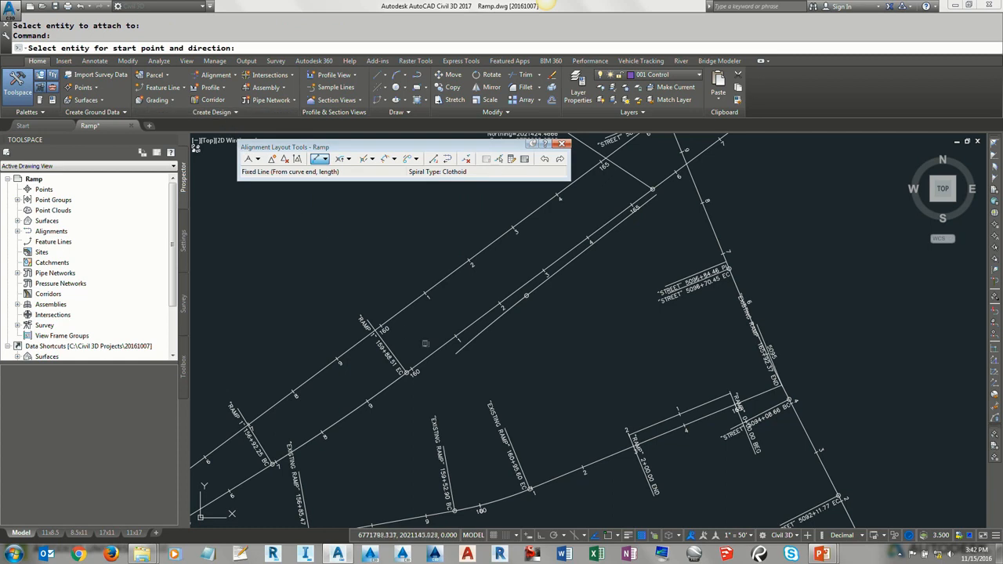
left_click(458, 349)
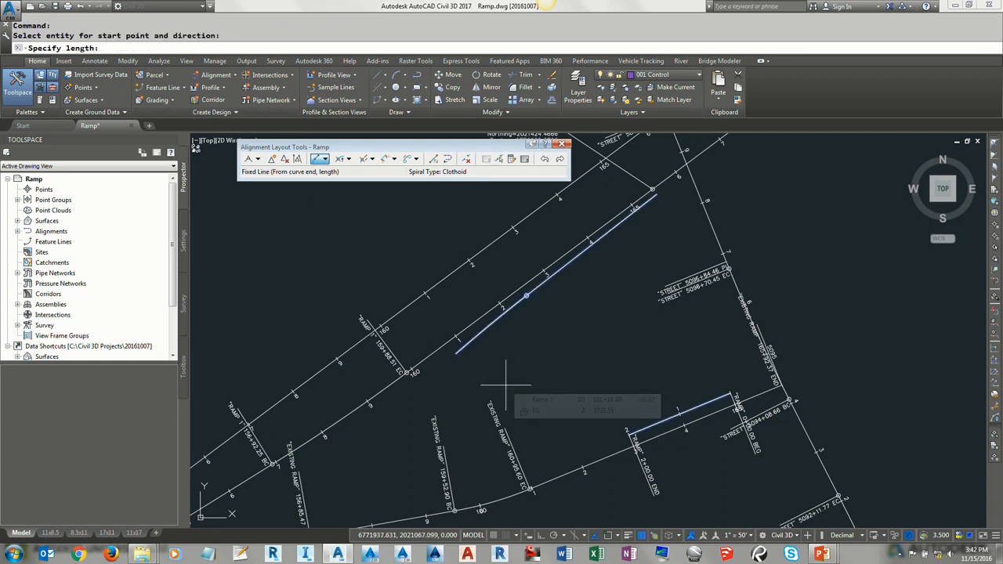
type("100")
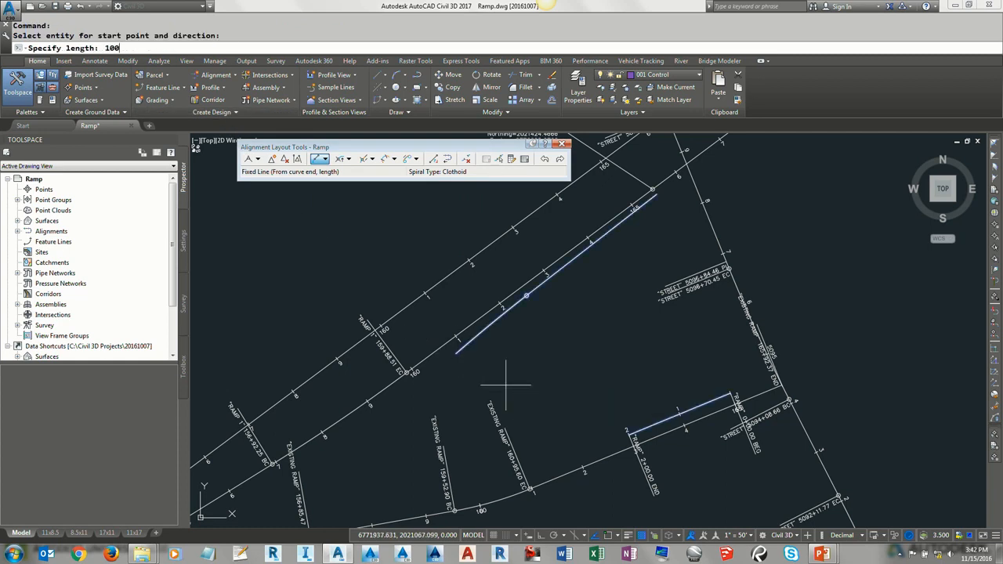
key("Return")
scroll(518, 368, "down", 2)
scroll(513, 364, "up", 2)
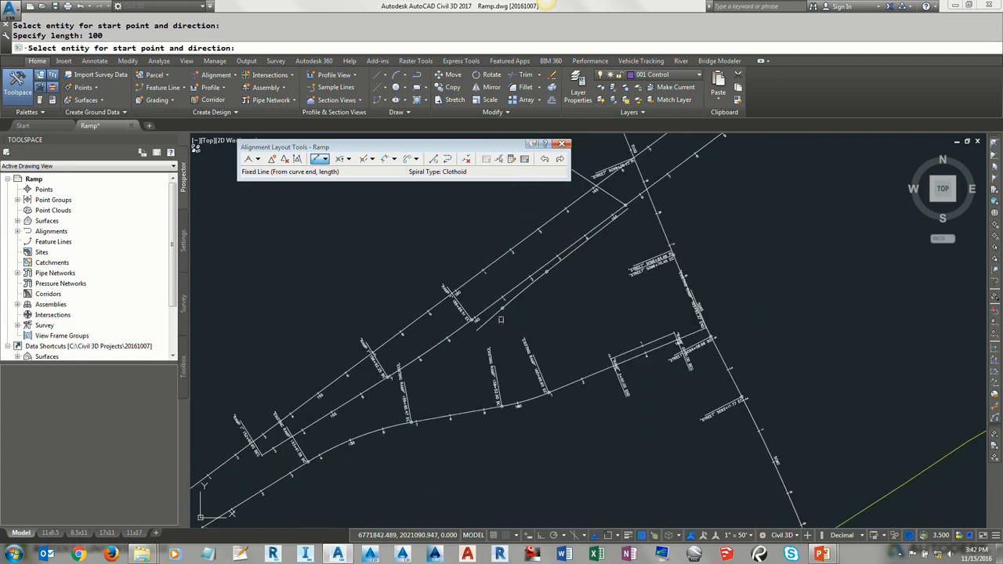
scroll(502, 329, "up", 2)
key("Return")
scroll(504, 342, "down", 1)
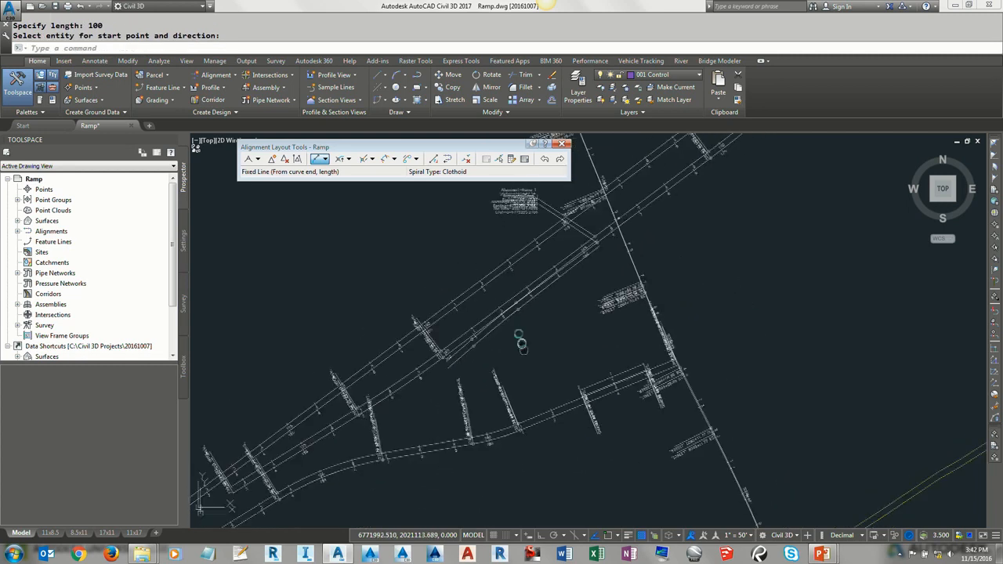
scroll(517, 345, "down", 1)
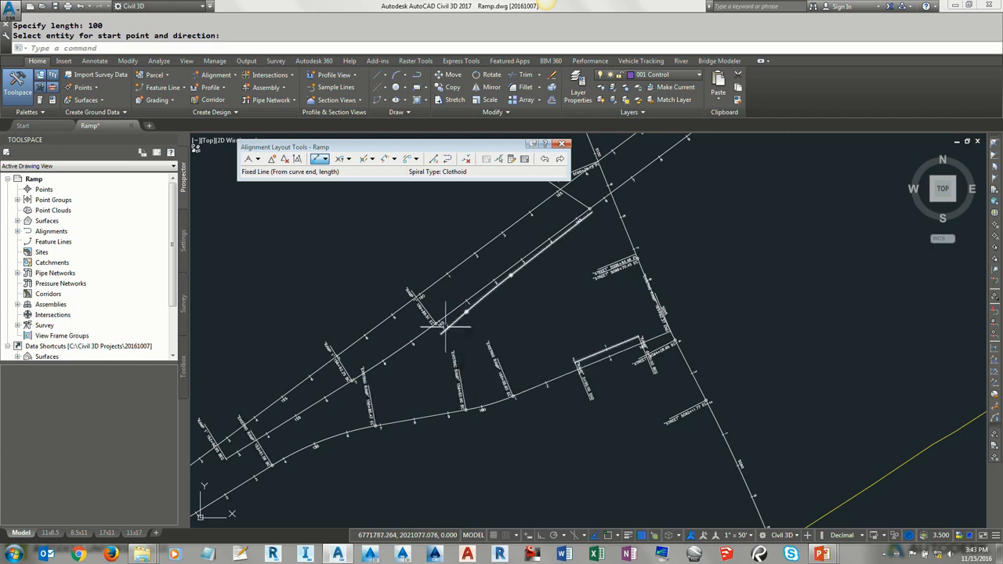
left_click(350, 160)
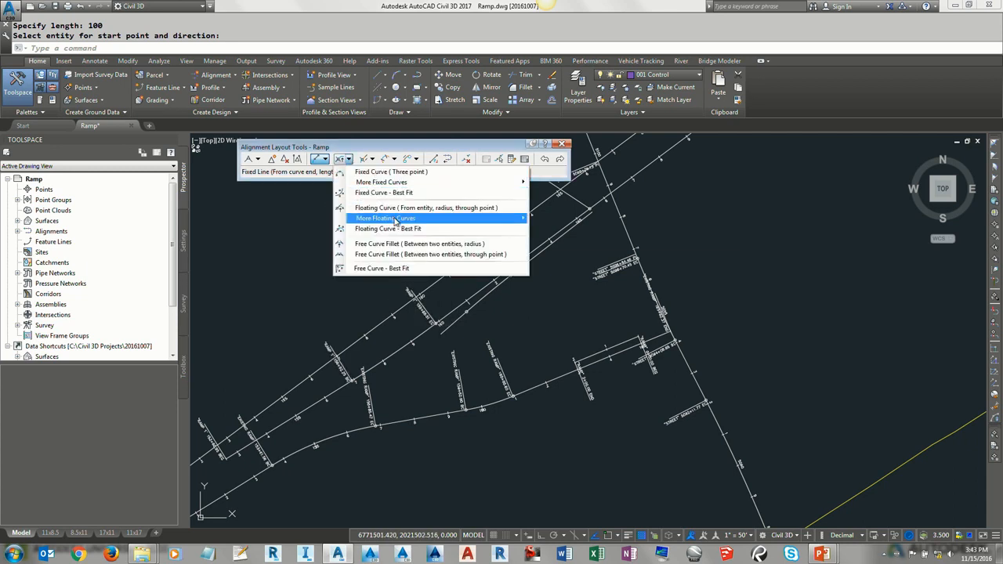
mouse_move(396, 221)
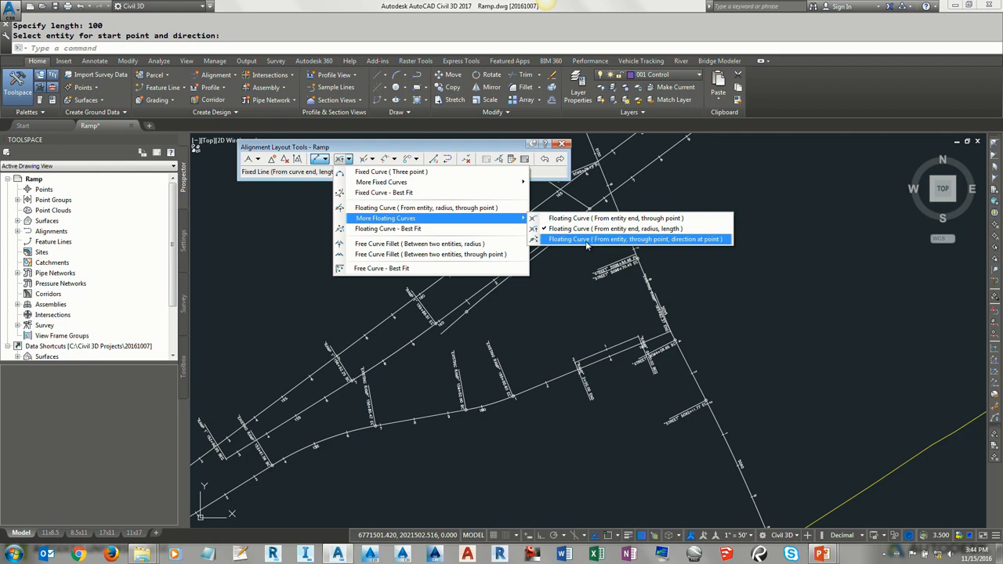
left_click(589, 239)
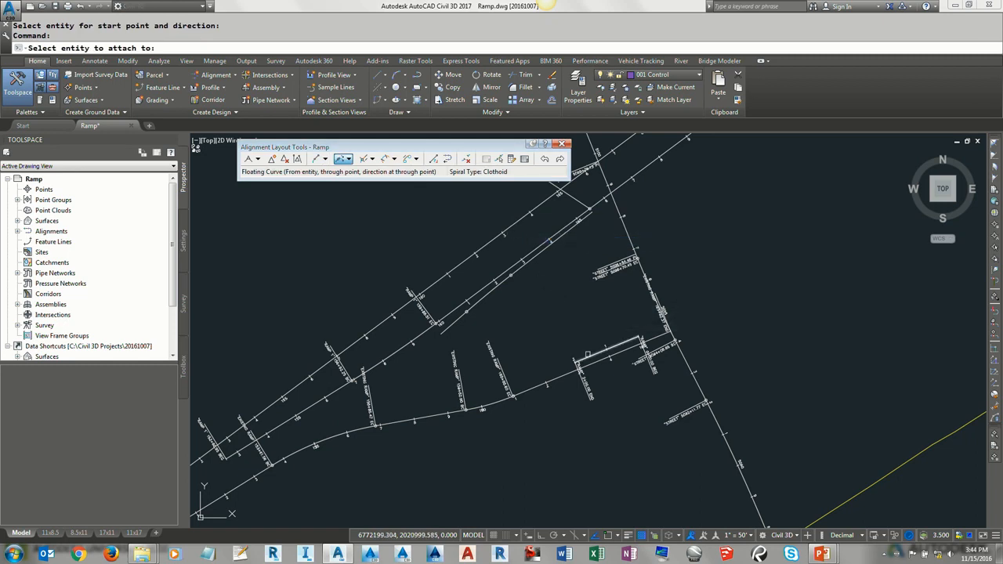
left_click(587, 356)
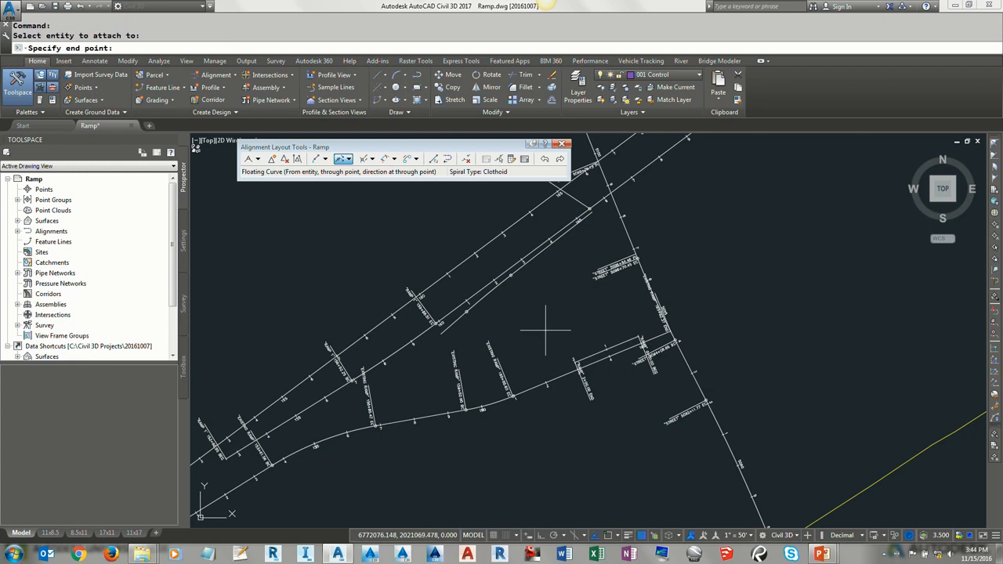
scroll(462, 323, "up", 3)
type("end")
key("Return")
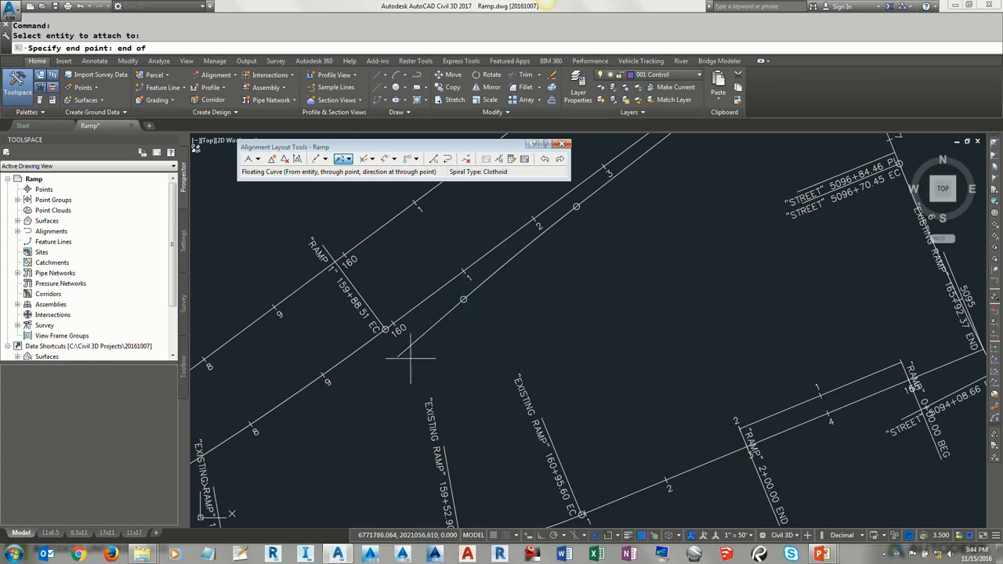
left_click(464, 298)
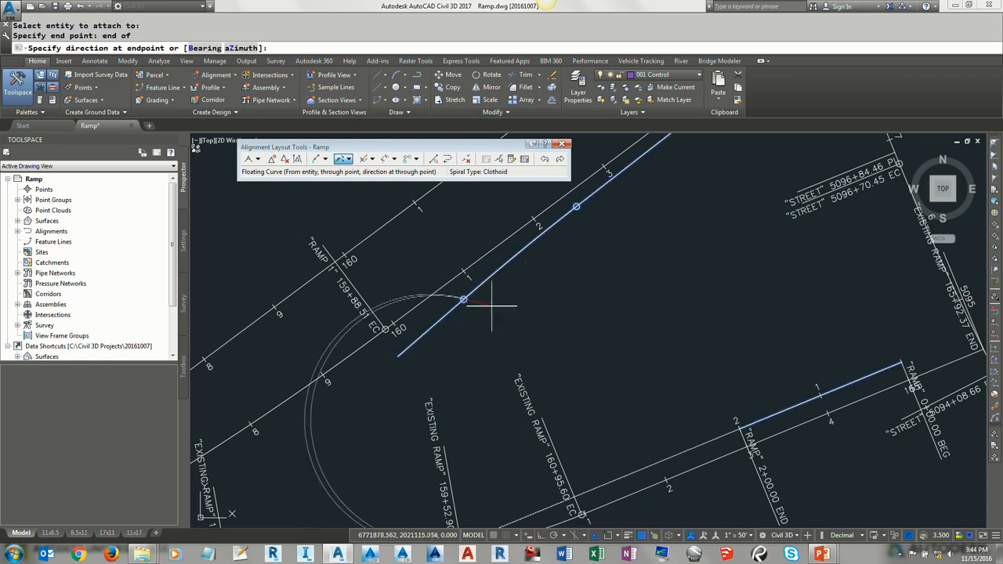
scroll(501, 306, "down", 3)
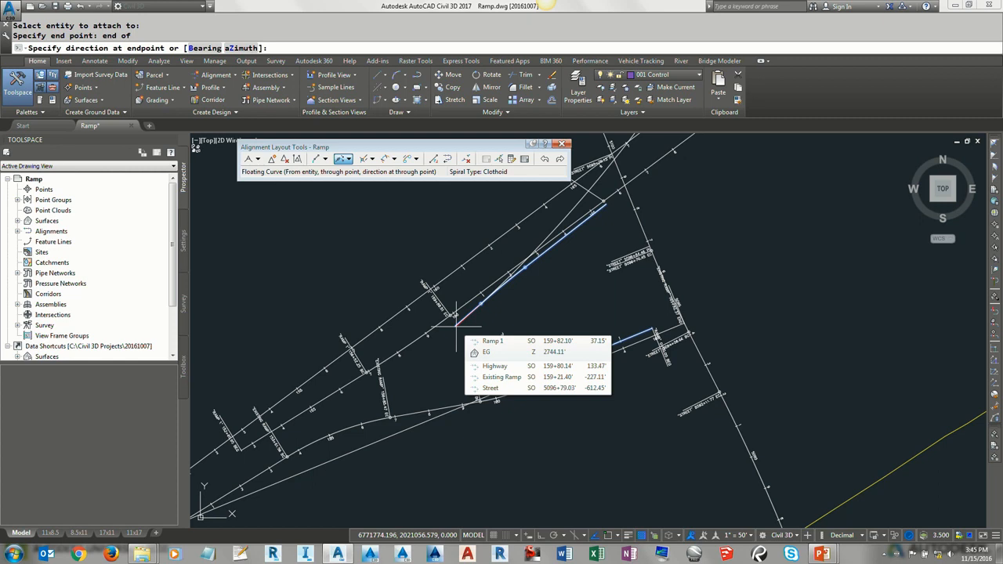
key("Escape")
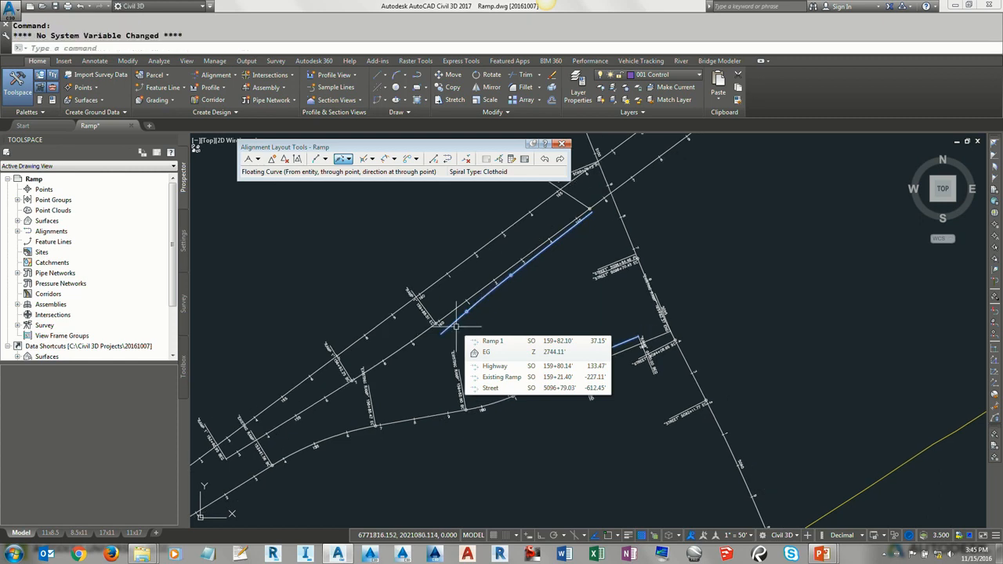
key("Escape")
key("Escape")
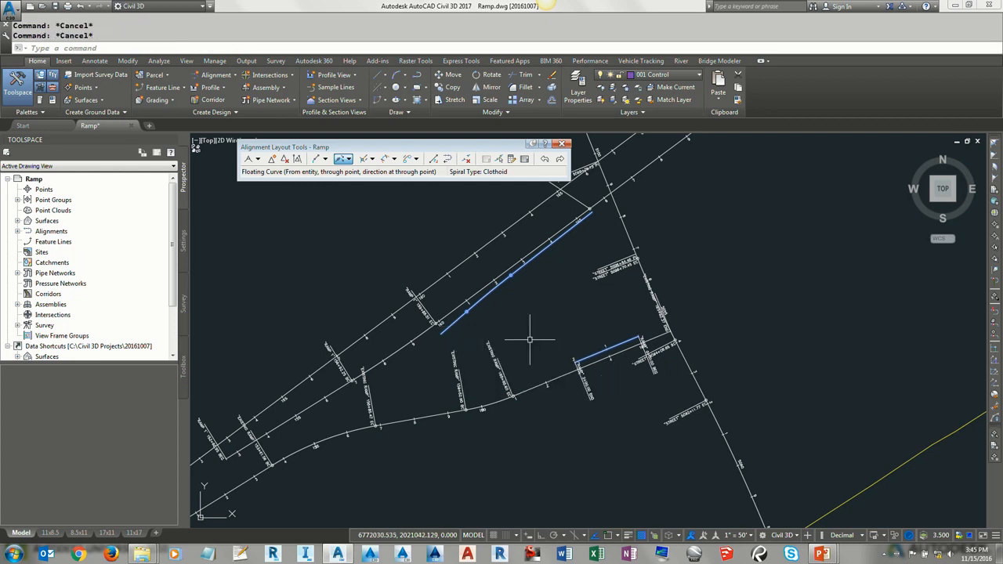
Regenerate the drawing and examine the Ramp line's 2+00.00 end alongside Existing Ramp
type("re")
key("Return")
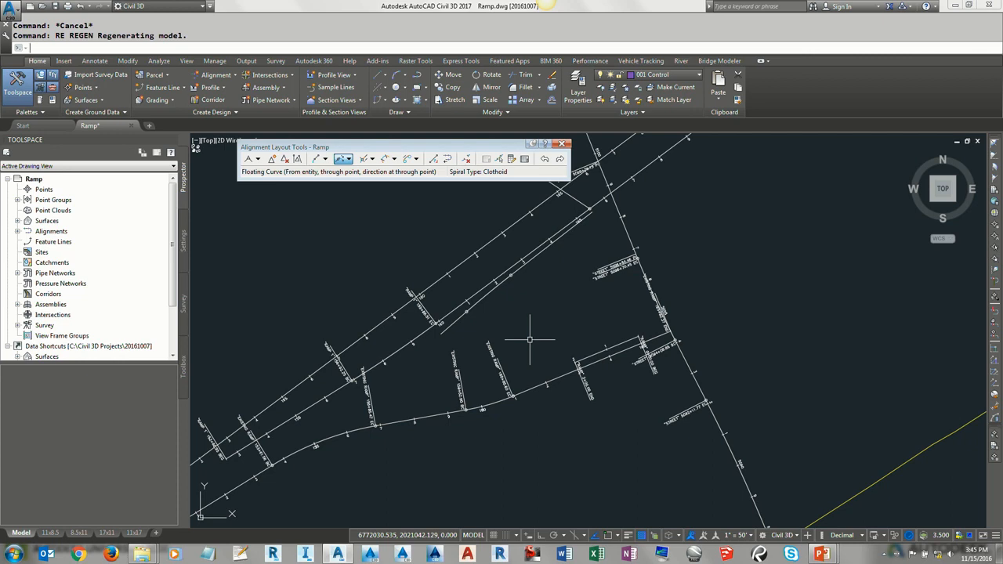
scroll(600, 358, "up", 5)
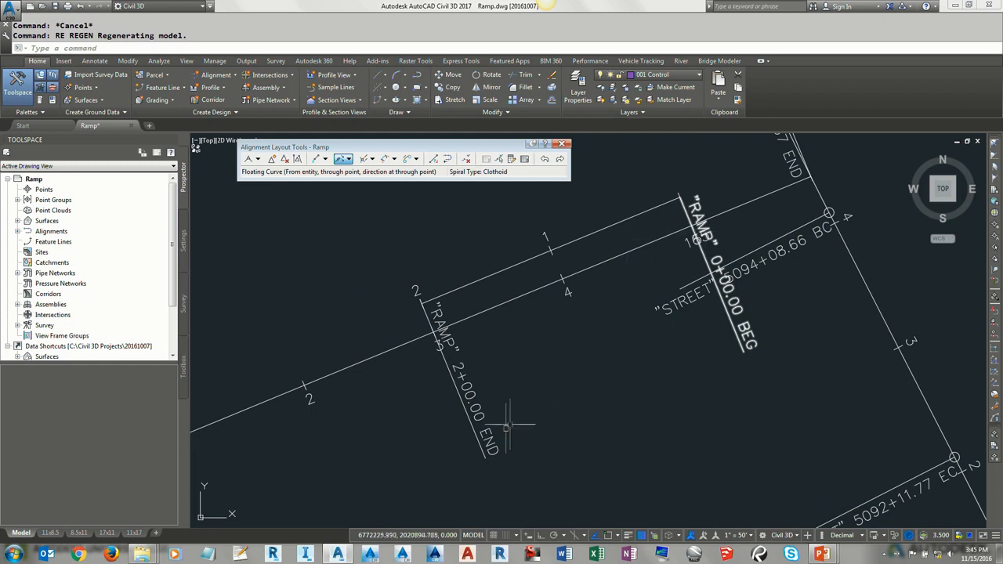
mouse_move(442, 398)
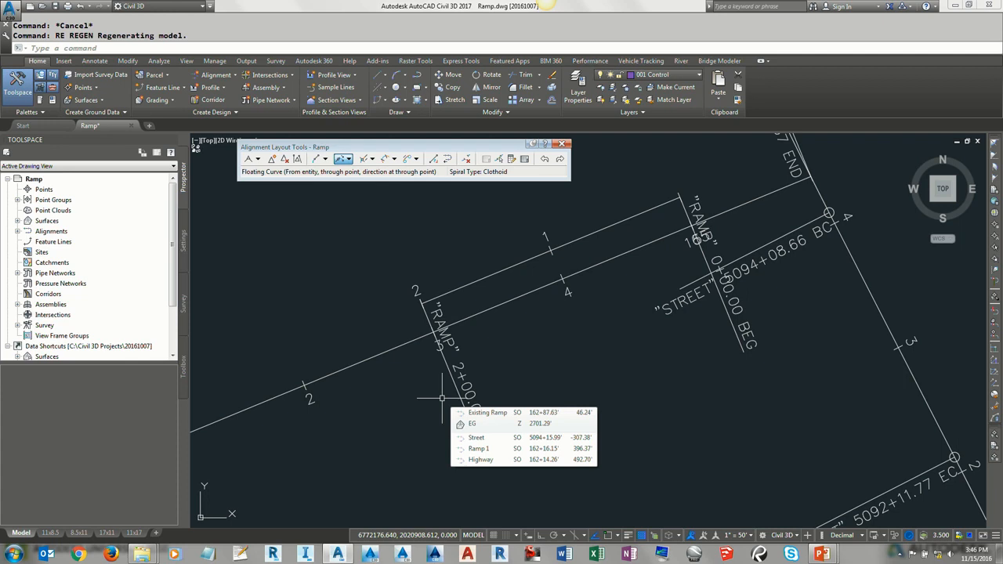
Reverse the direction of the Ramp fixed line beside Existing Ramp, accept the alignment reversal, and finish the command
left_click(447, 160)
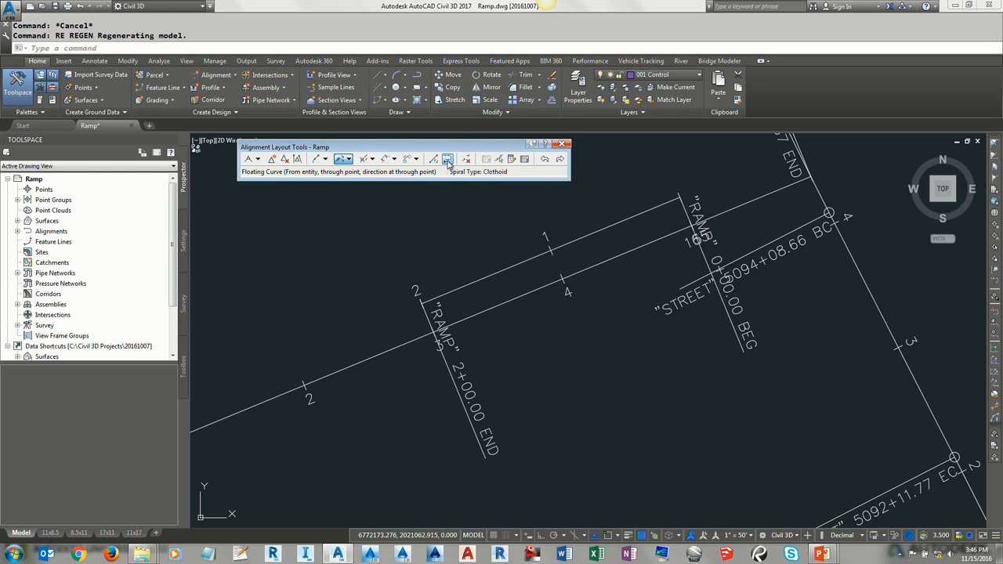
left_click(520, 264)
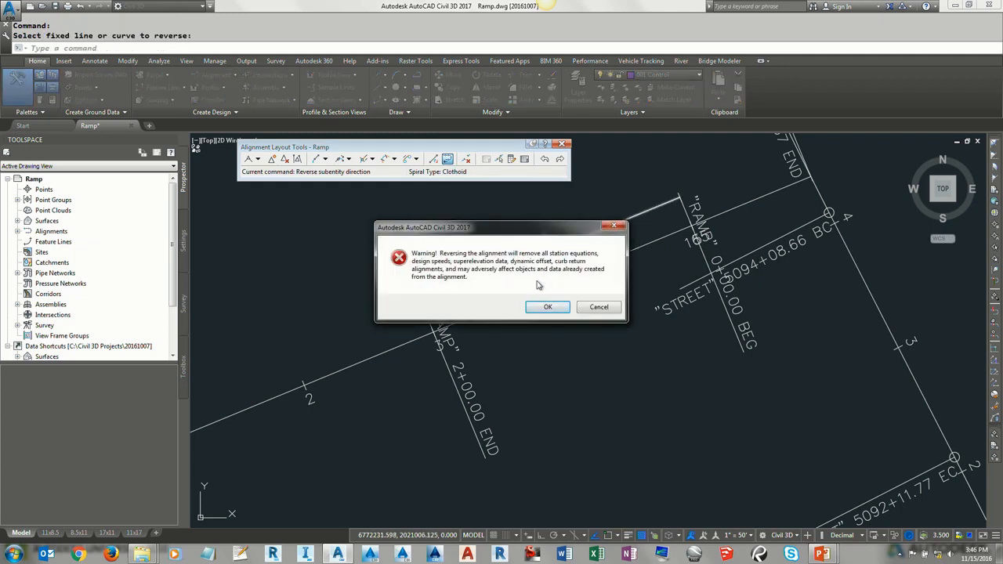
left_click(548, 306)
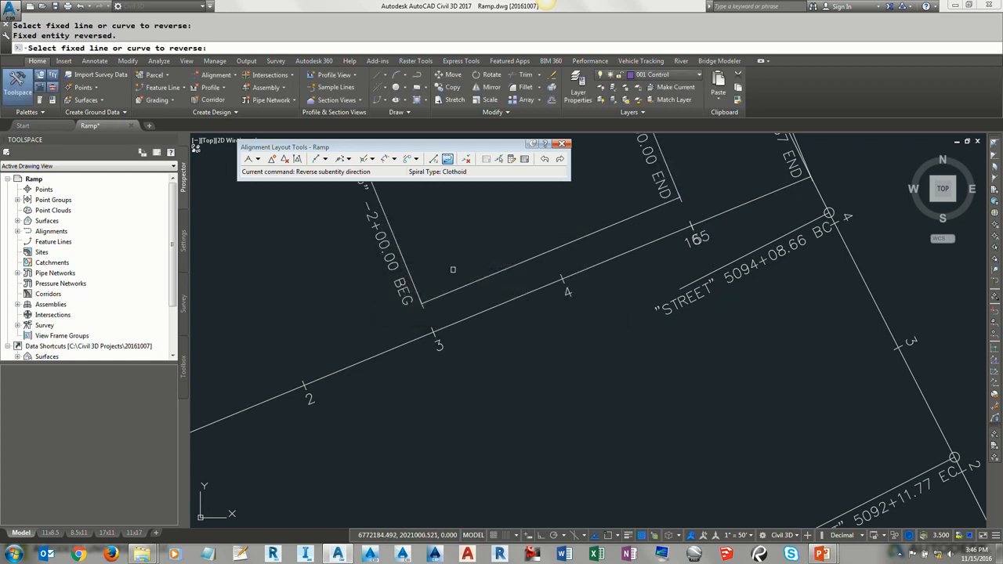
key("Return")
scroll(455, 271, "down", 5)
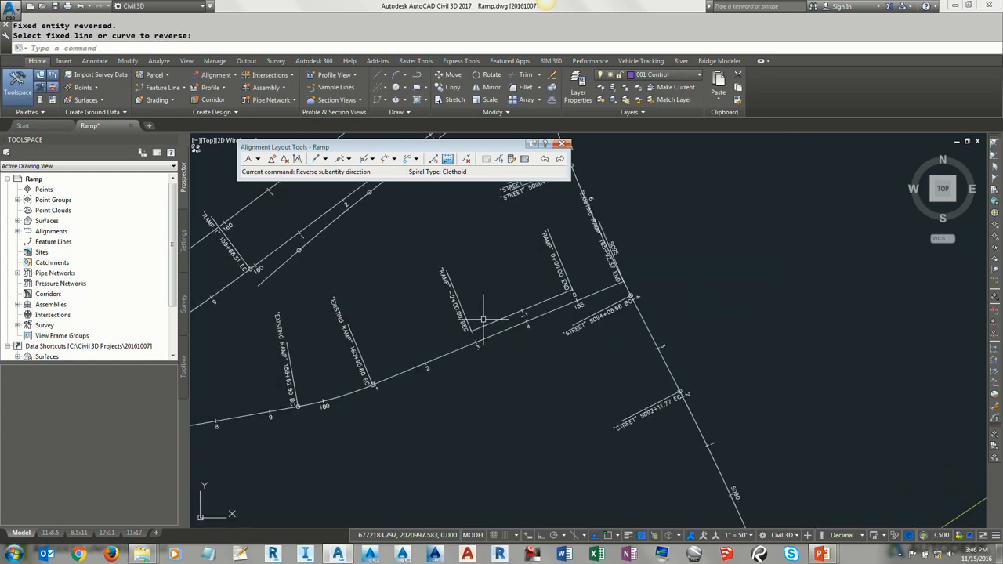
key("Escape")
key("Escape")
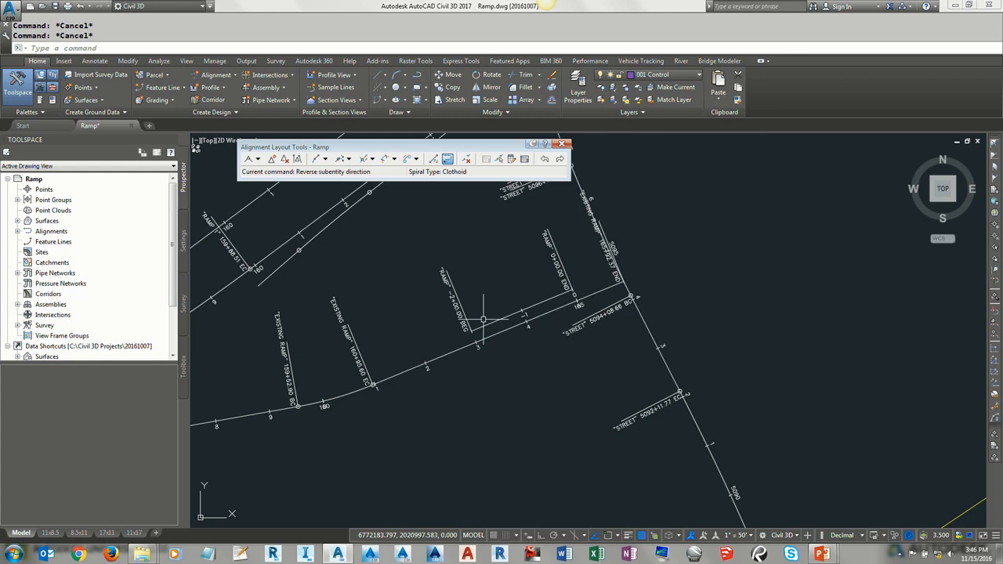
Add a floating curve (from entity, through point, direction at point) from the reversed line to the short line's upper end, directed at its lower end
left_click(350, 160)
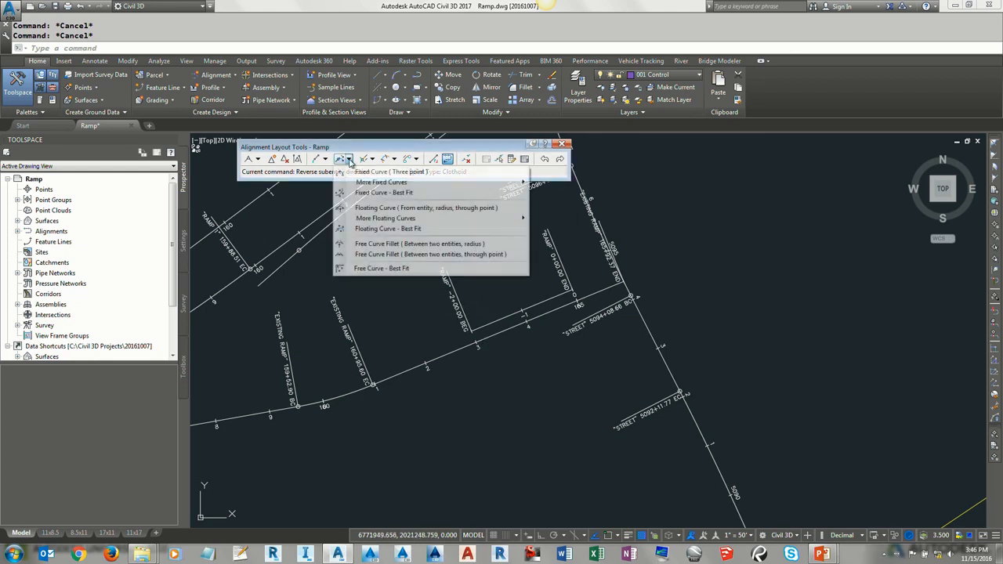
mouse_move(408, 218)
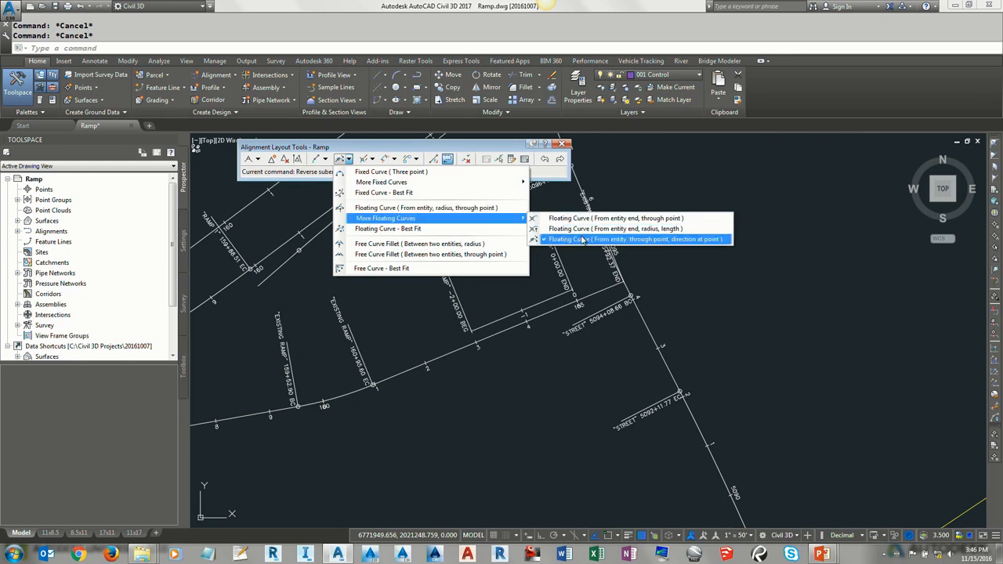
left_click(582, 240)
left_click(478, 326)
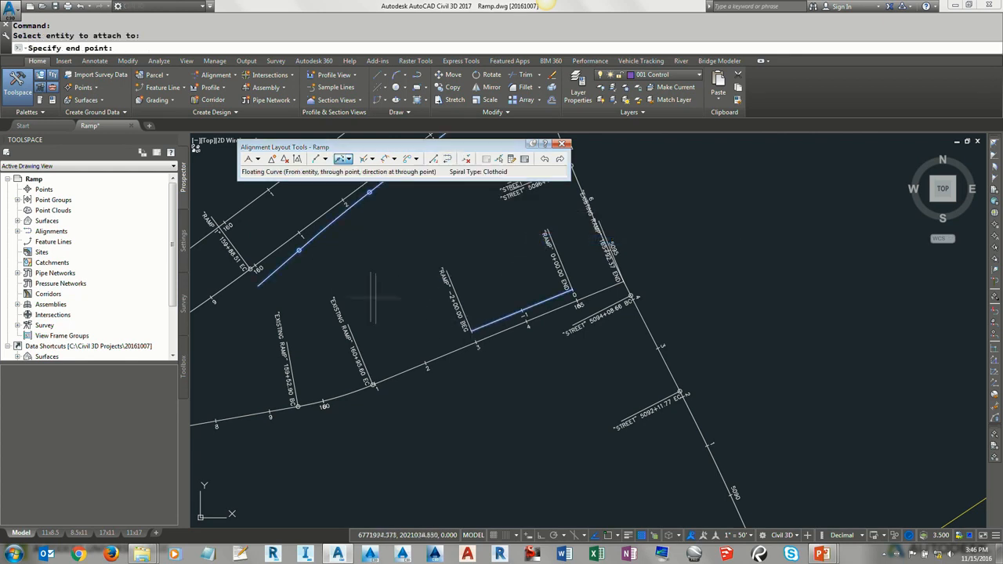
middle_click_drag(290, 266, 367, 316)
type("end")
key("Return")
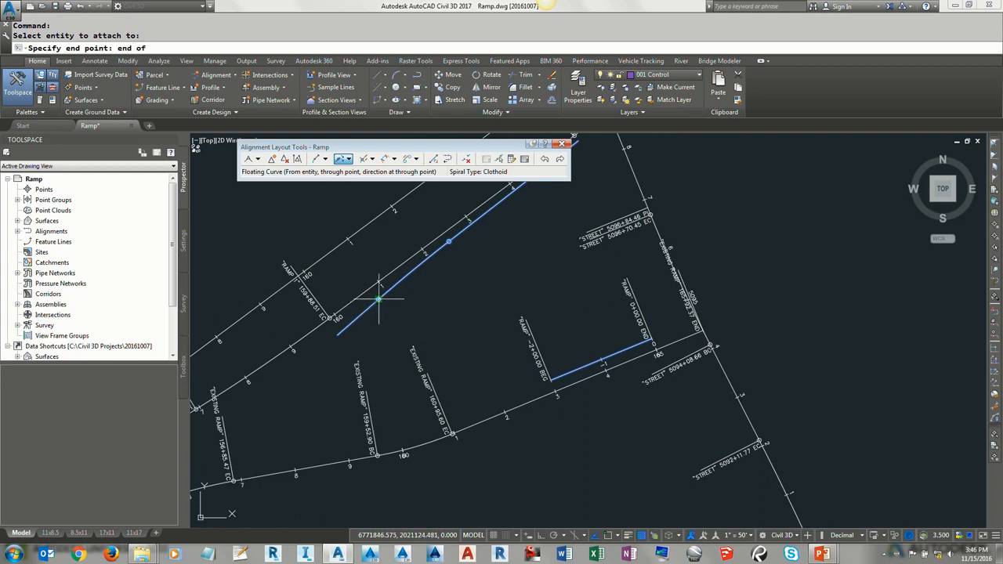
left_click(379, 299)
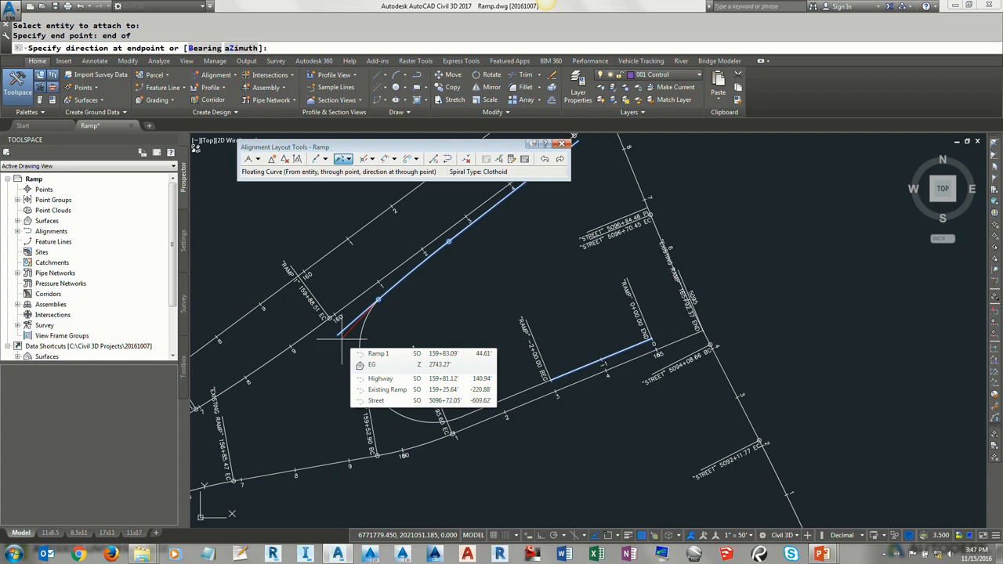
type("end")
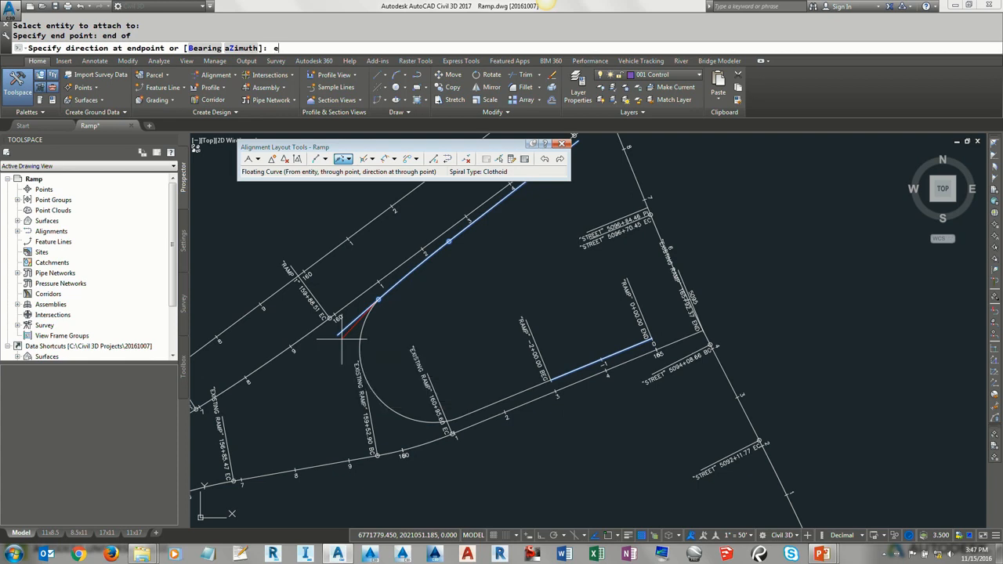
key("Return")
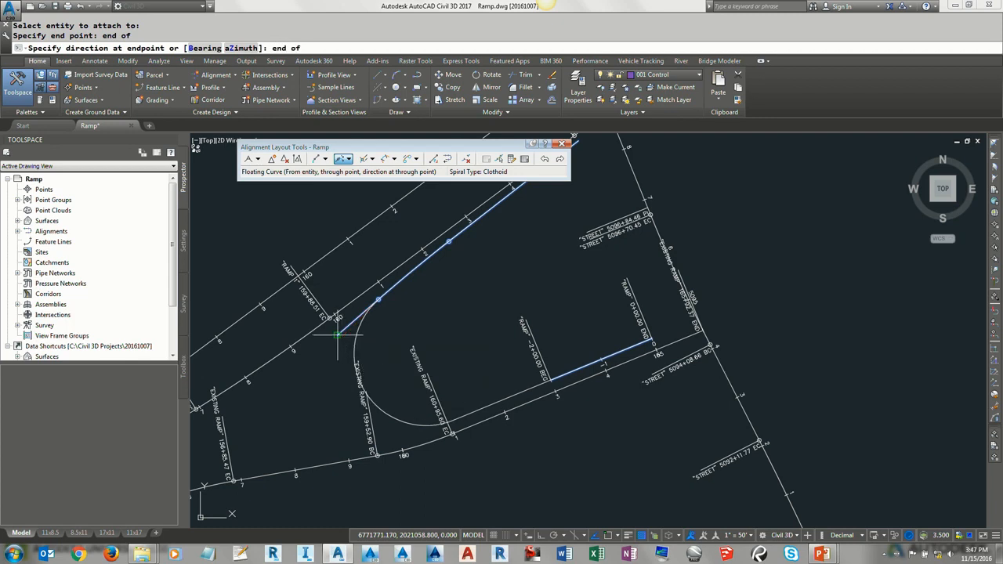
left_click(338, 335)
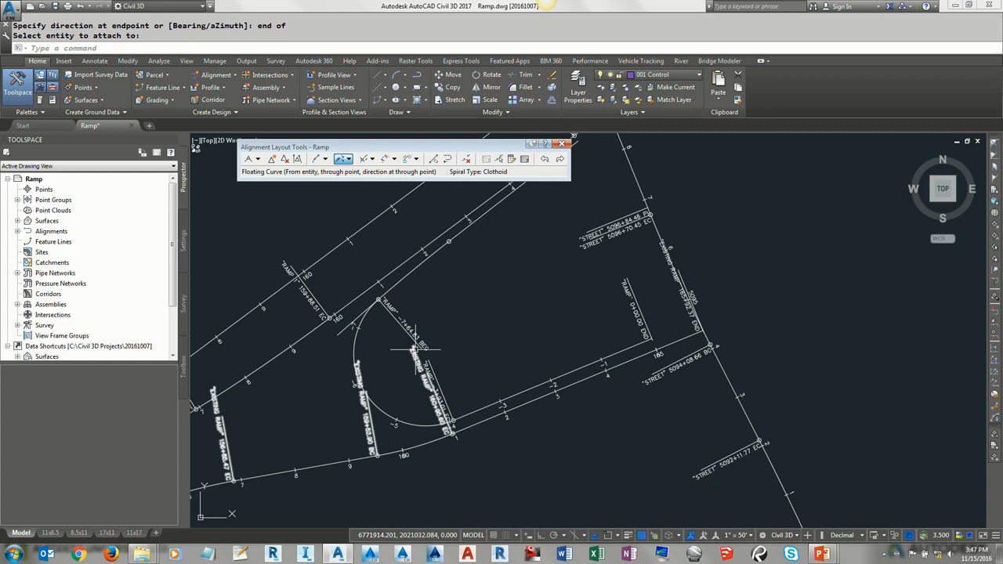
Delete the short fixed line sub-entity that projects past the loop curve near Ramp 1
middle_click_drag(470, 291, 476, 332)
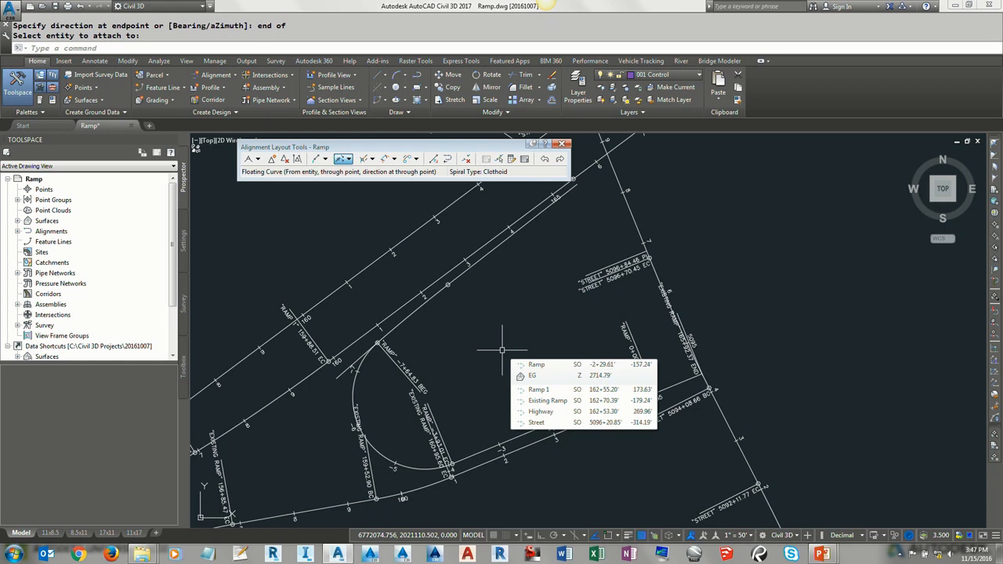
left_click(466, 158)
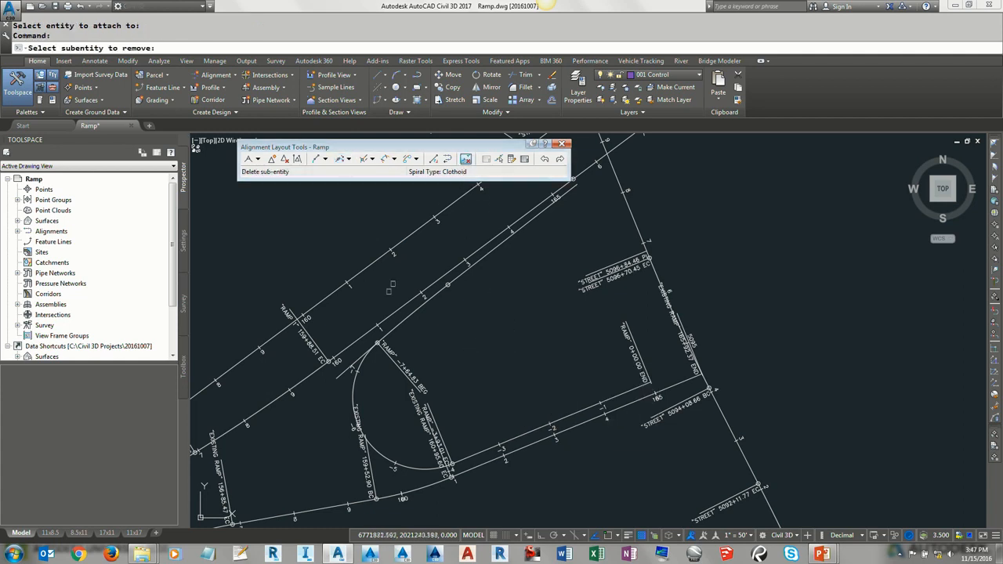
left_click(344, 372)
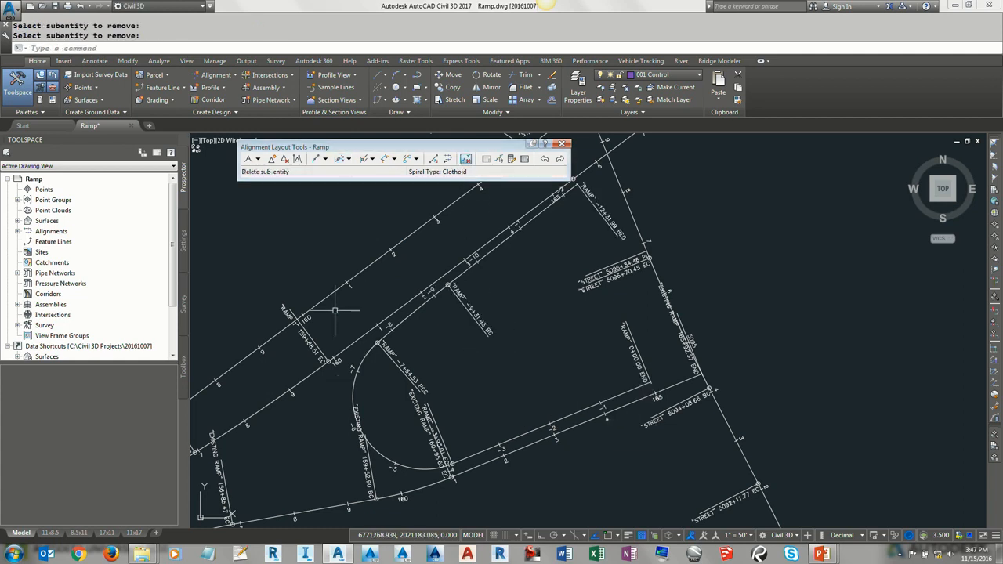
Examine the joined Ramp alignment along the loop curve and up to its beginning station label near Ramp 1
scroll(334, 304, "down", 2)
middle_click_drag(337, 311, 376, 318)
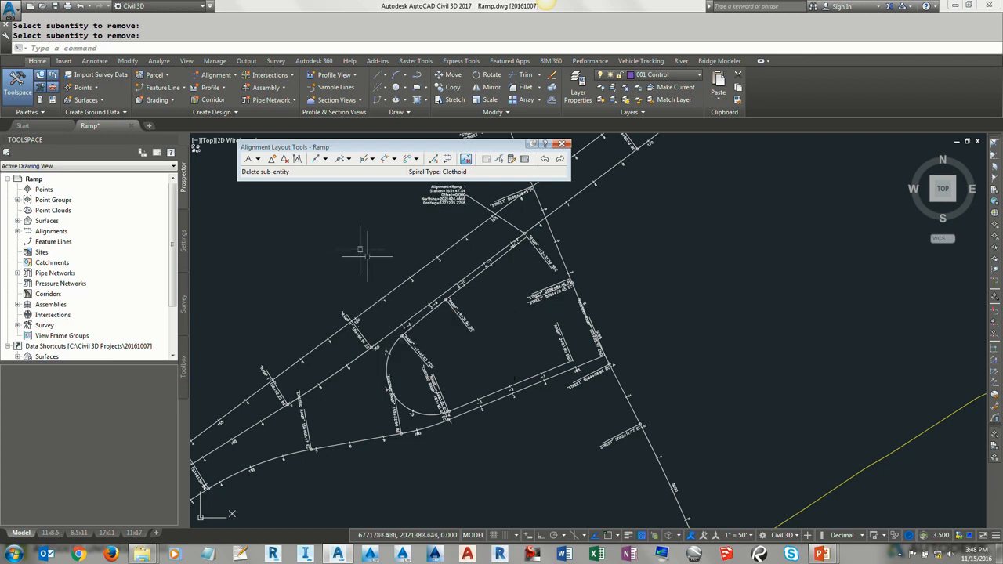
scroll(443, 415, "up", 6)
scroll(702, 290, "down", 4)
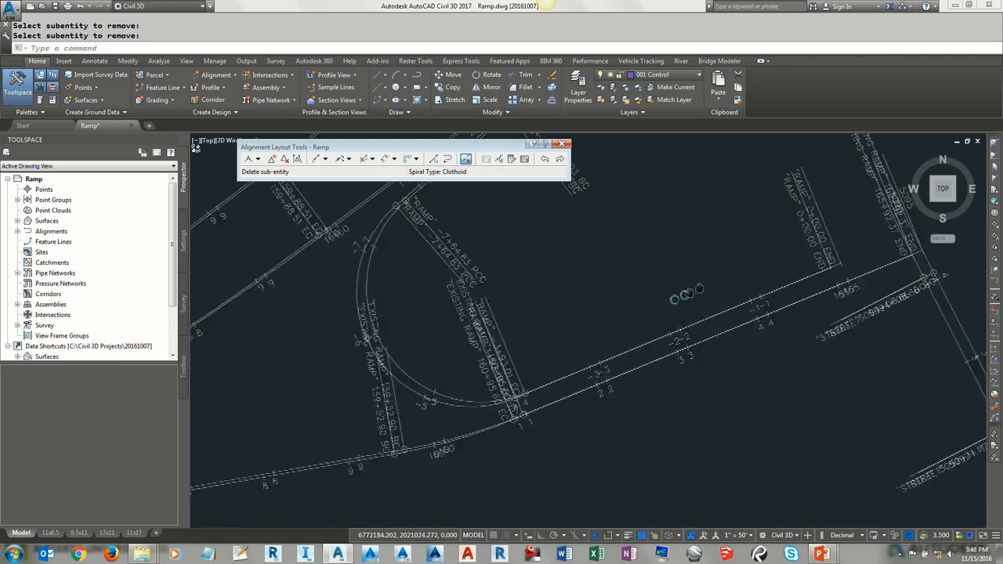
scroll(627, 314, "up", 3)
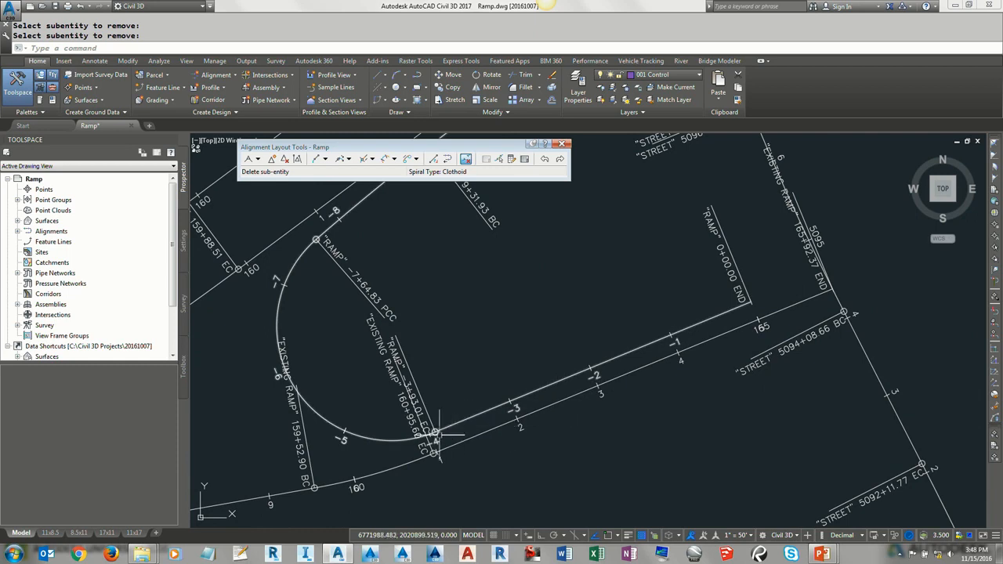
scroll(439, 435, "up", 2)
scroll(427, 361, "down", 2)
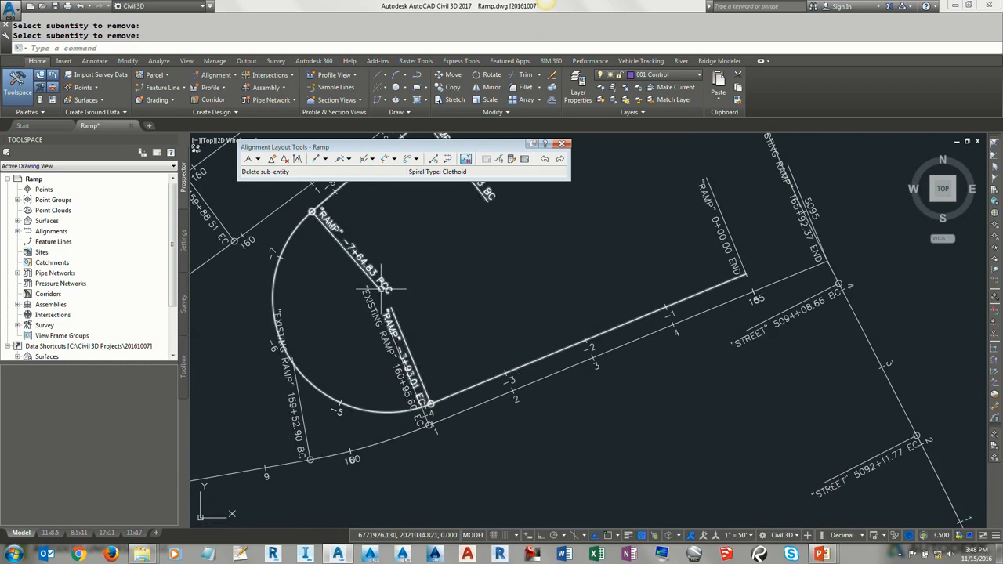
middle_click_drag(384, 293, 426, 425)
middle_click_drag(562, 282, 470, 409)
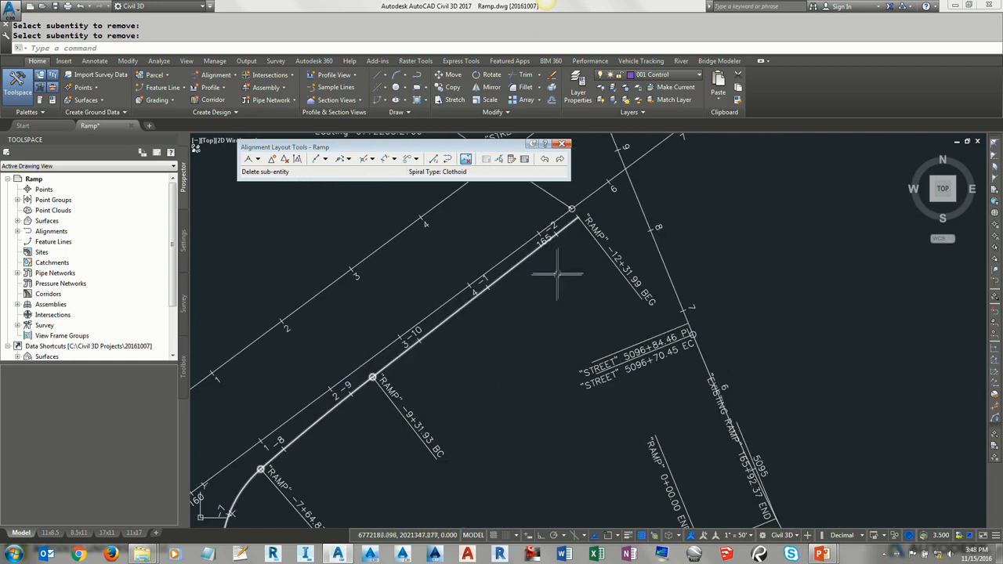
scroll(617, 237, "up", 4)
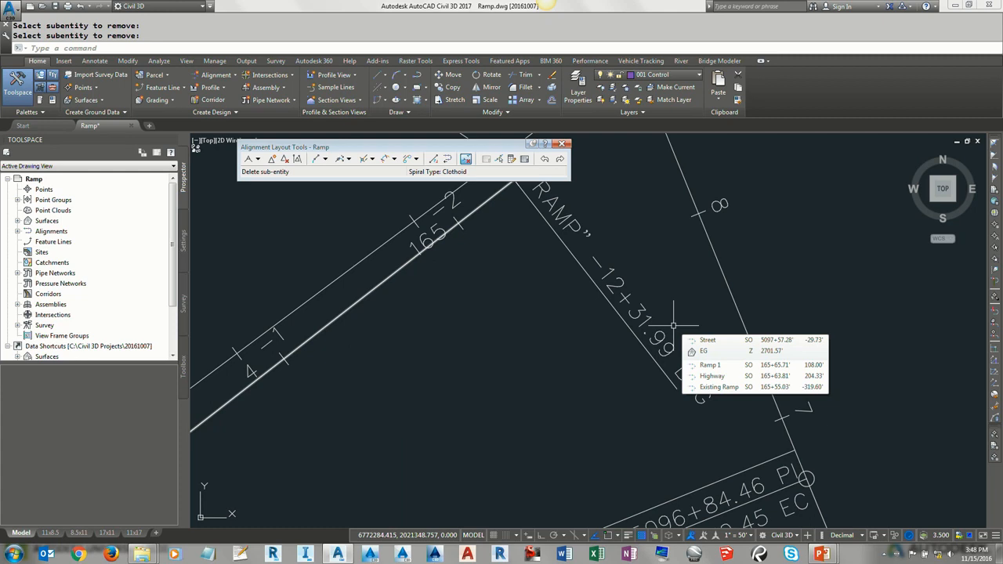
scroll(673, 325, "down", 3)
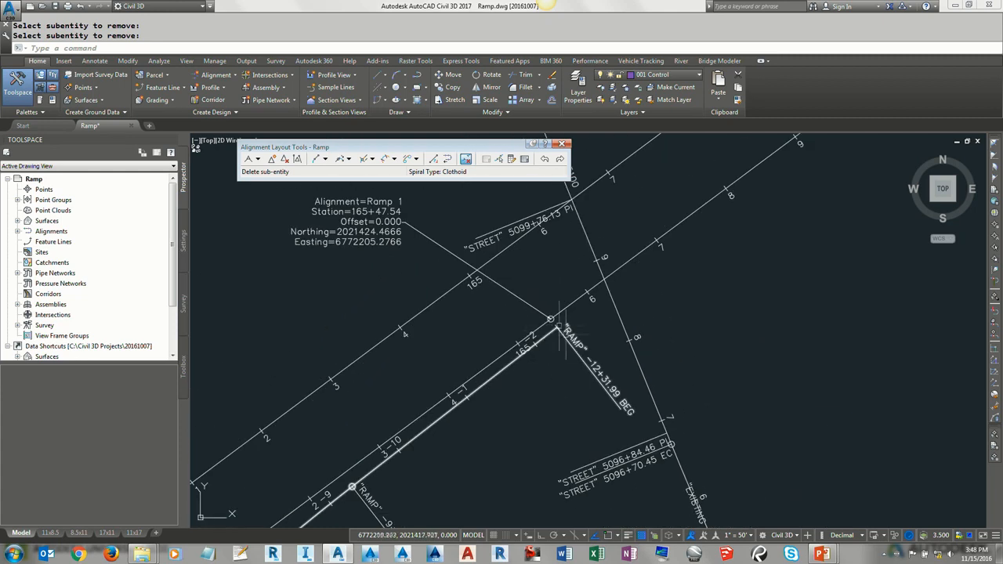
Add a Station/Offset label for the Highway alignment at the beginning endpoint of the Ramp alignment, and end the command
left_click(454, 288)
key("Return")
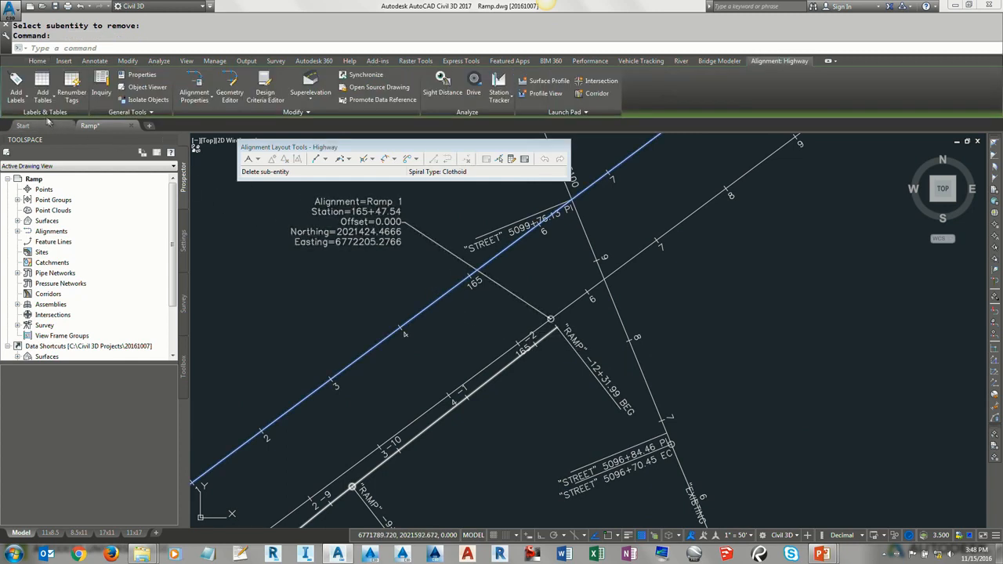
left_click(15, 90)
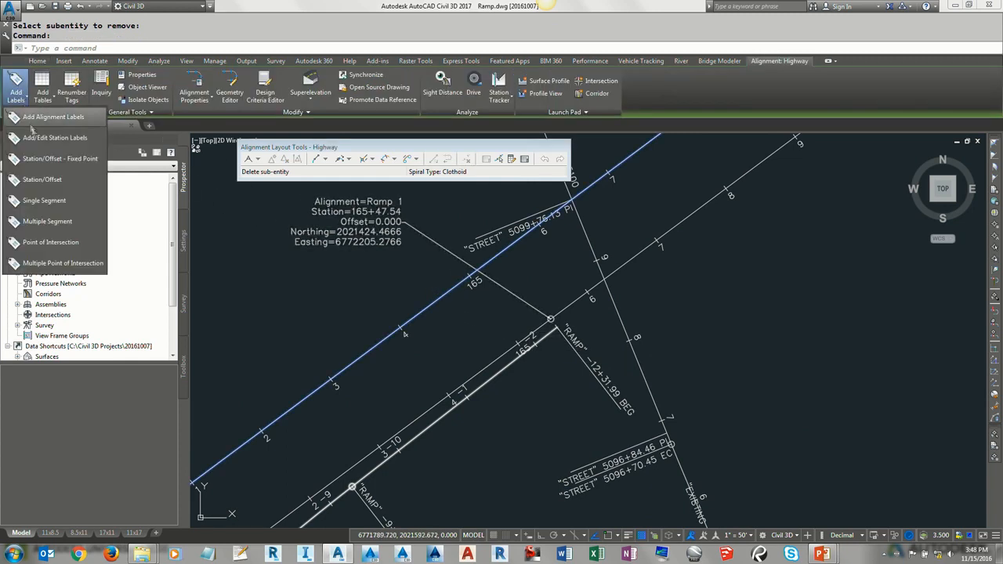
left_click(40, 180)
scroll(552, 345, "up", 5)
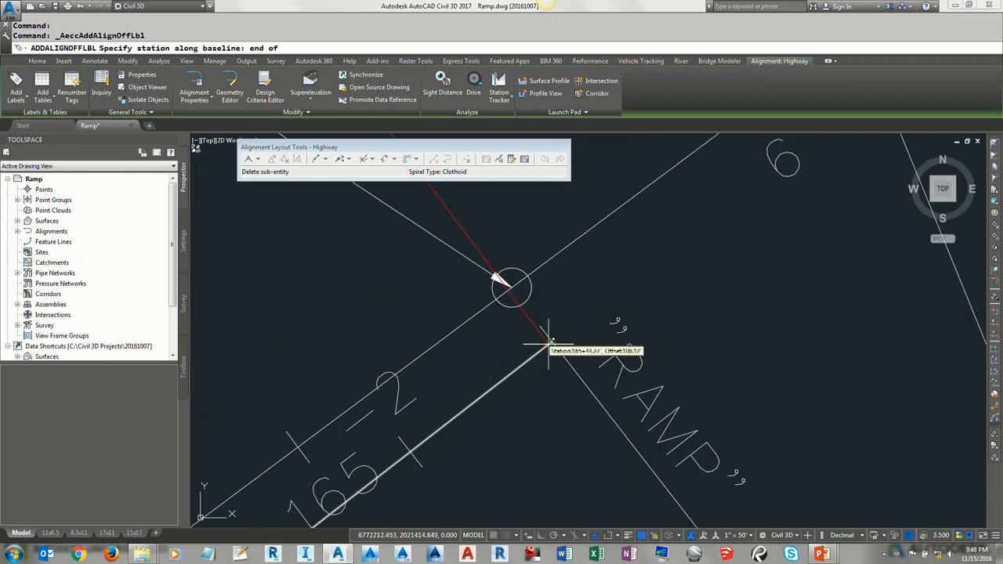
left_click(549, 343)
scroll(564, 299, "down", 3)
scroll(553, 295, "up", 4)
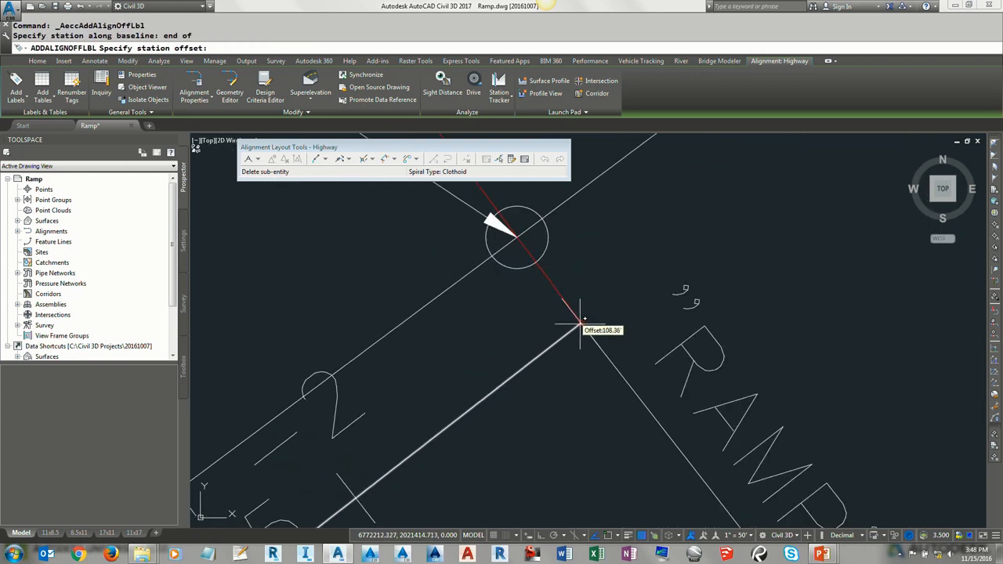
left_click(581, 324)
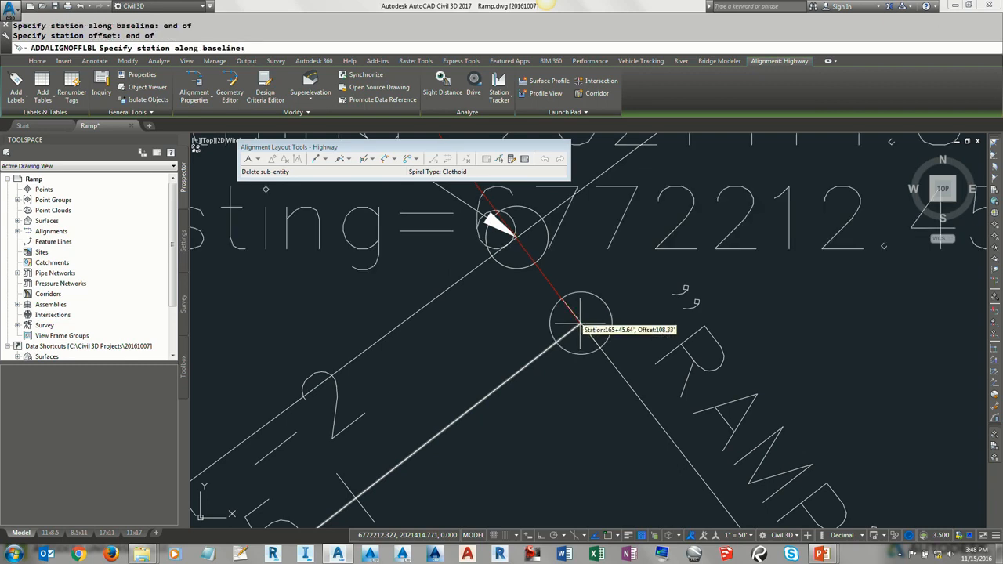
scroll(592, 308, "up", 2)
key("Escape")
scroll(592, 307, "down", 2)
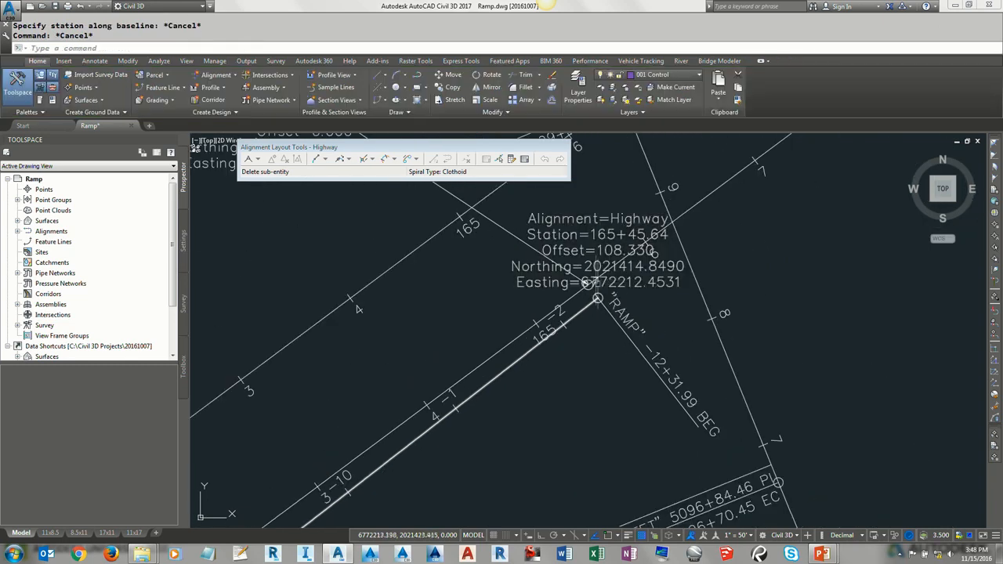
Move the Highway station offset label into the clear area beyond Street so it reads with a leader, and deselect it
left_click(566, 223)
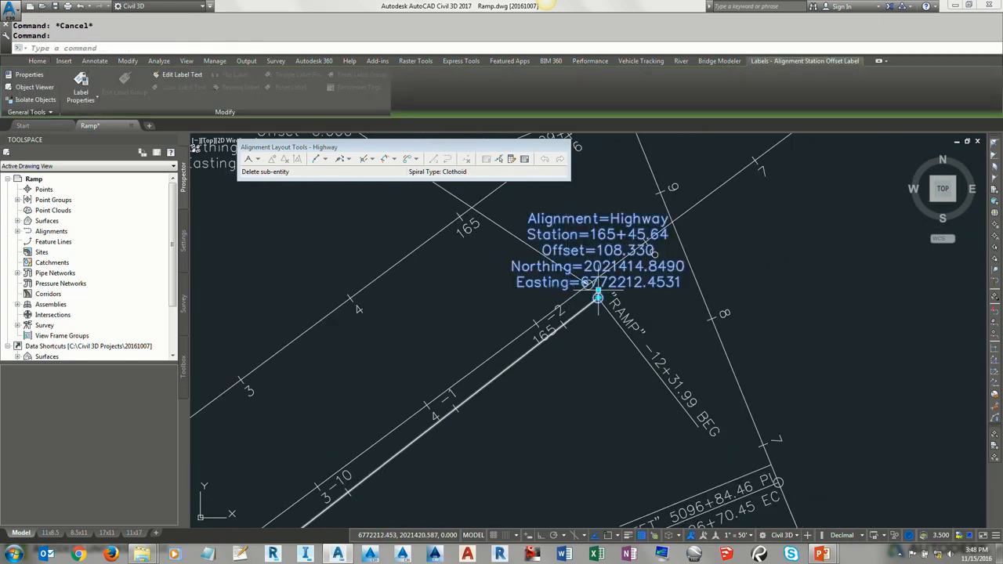
left_click(597, 298)
middle_click_drag(757, 228, 602, 275)
left_click(651, 267)
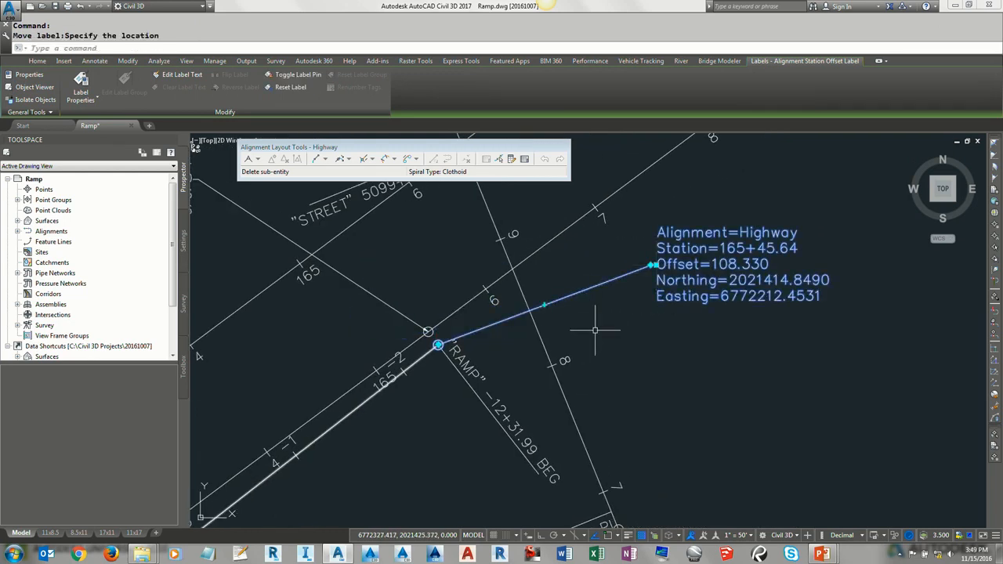
key("Escape")
Review the new Highway offset label and the whole Ramp alignment between its two end stations
scroll(620, 297, "up", 2)
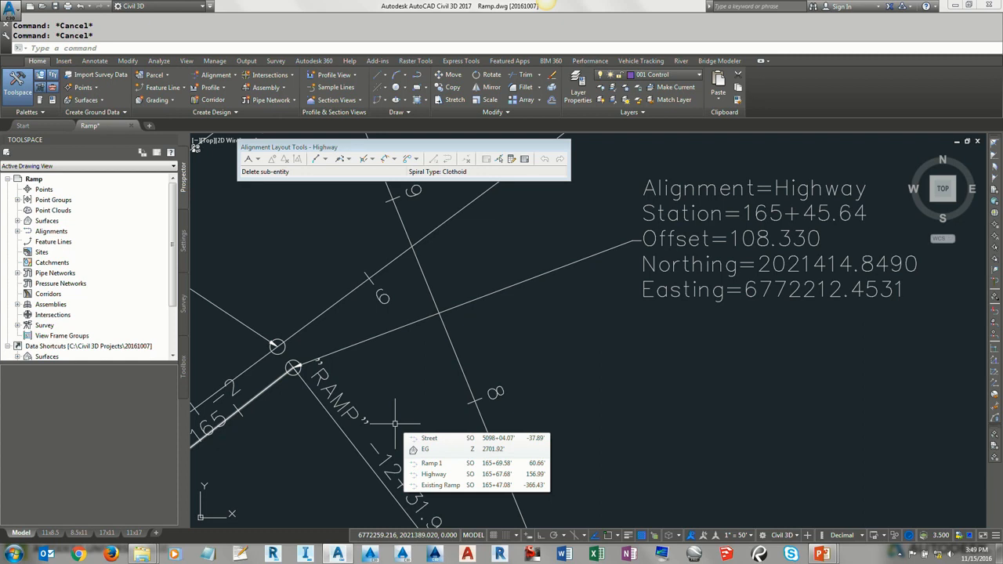
scroll(372, 284, "down", 2)
middle_click_drag(394, 326, 444, 214)
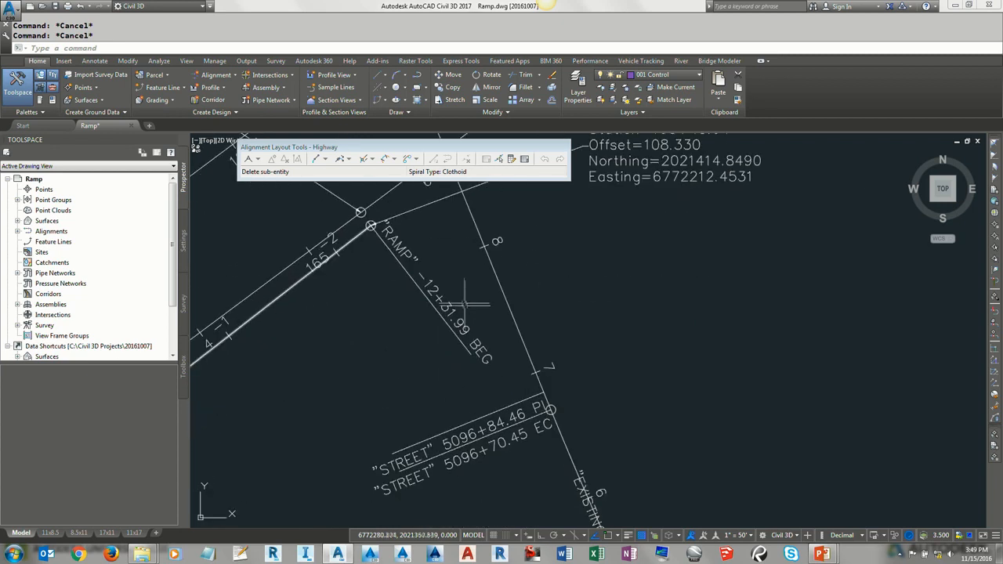
scroll(477, 333, "down", 1)
scroll(381, 403, "down", 1)
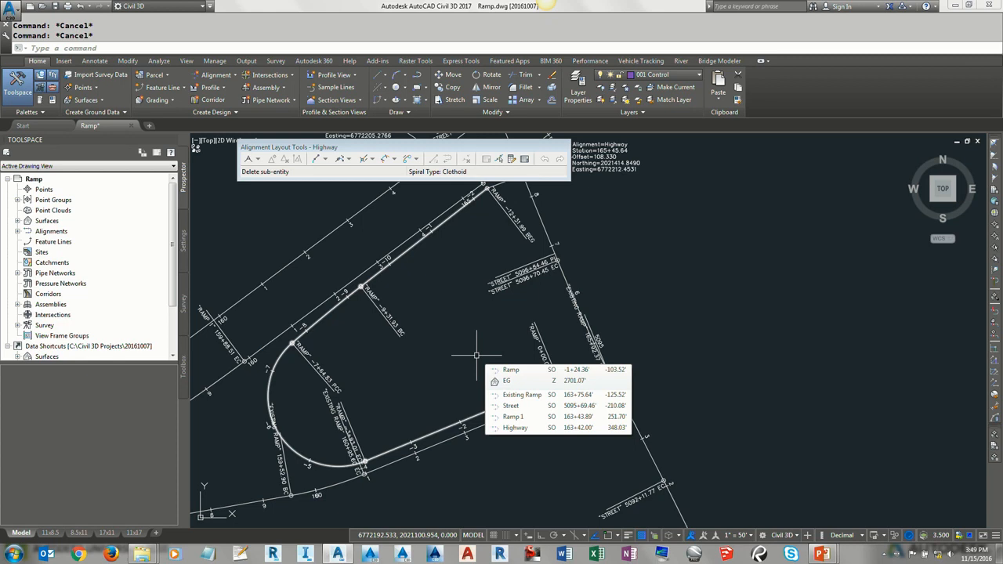
scroll(525, 360, "up", 5)
scroll(530, 362, "down", 6)
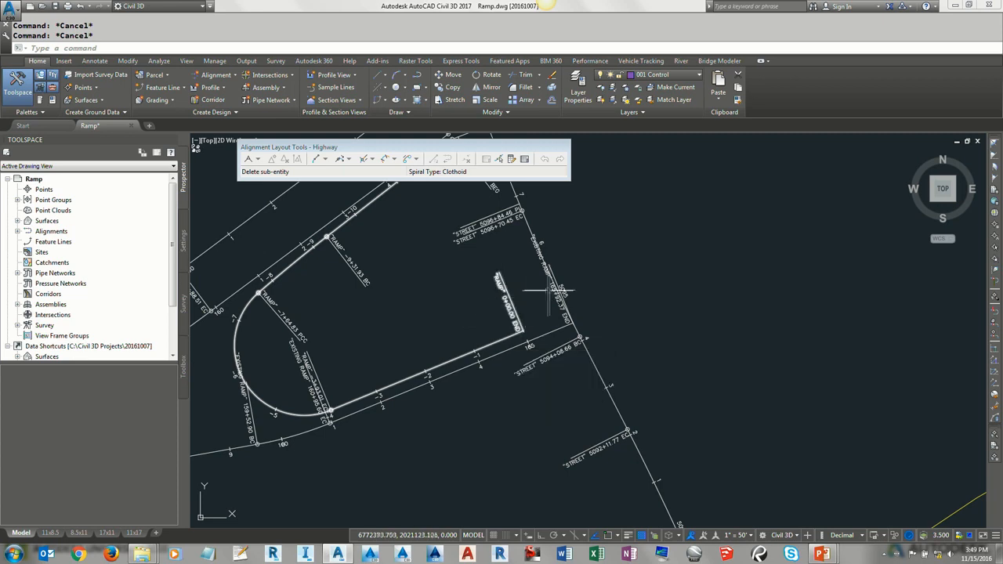
Regenerate the drawing display, and clear the selections on the Street and Ramp alignments
left_click(589, 360)
key("Escape")
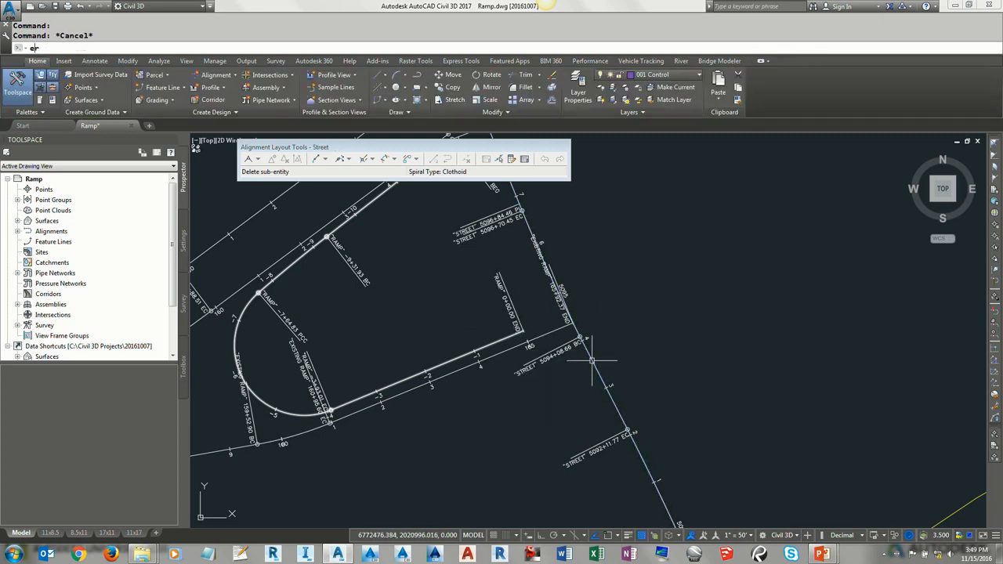
key("Escape")
type("re")
key("Return")
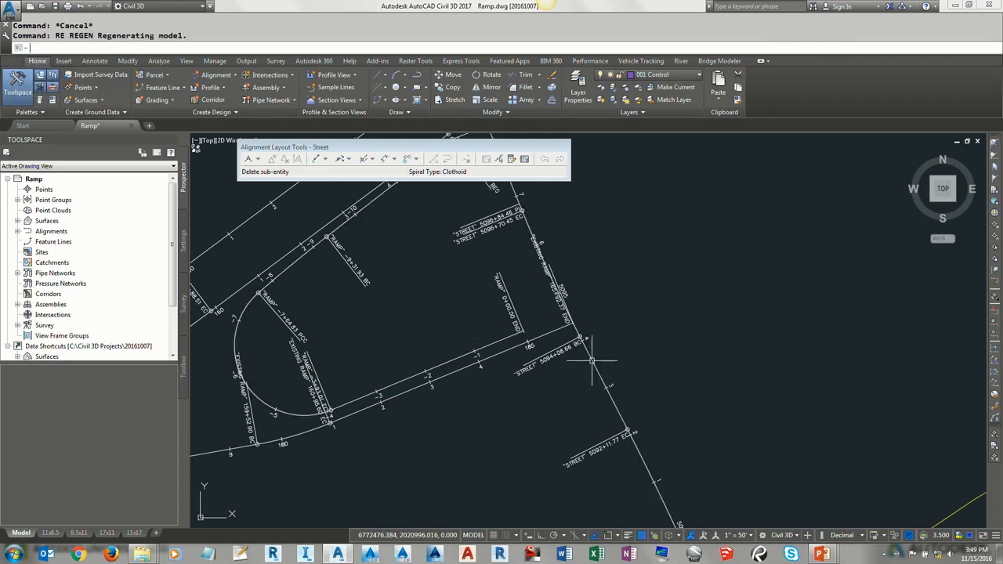
left_click(509, 338)
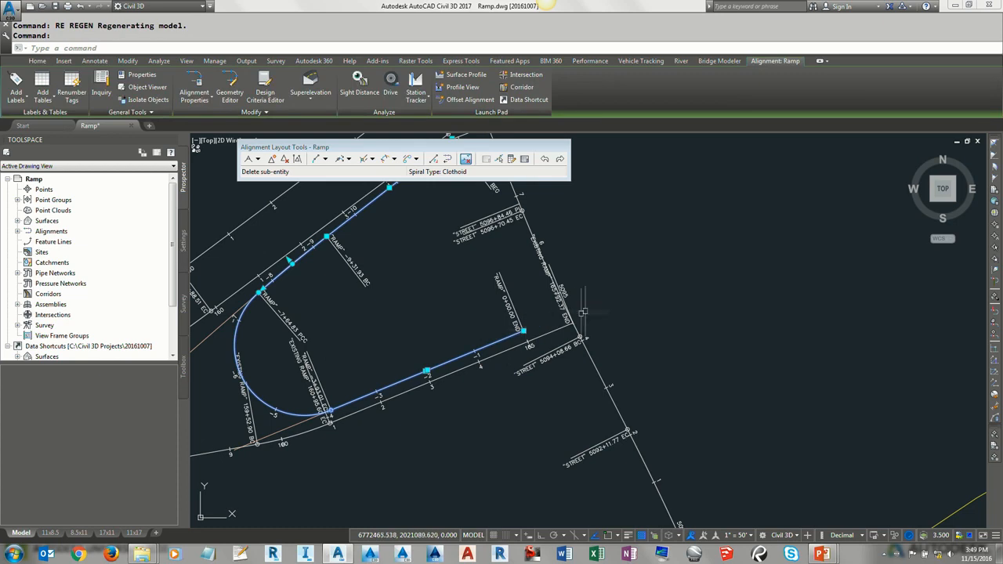
key("Escape")
key("Escape")
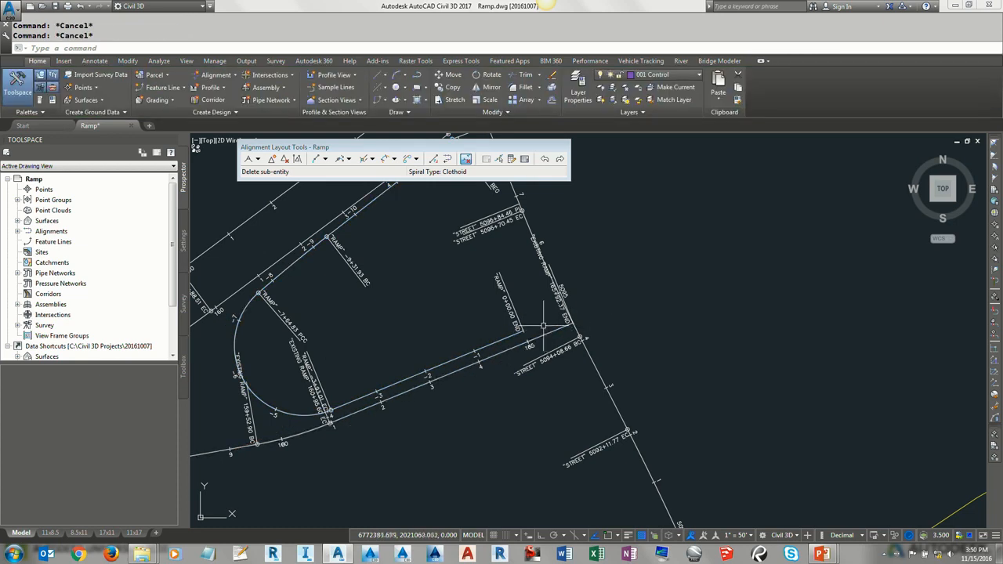
Isolate the Ramp and Street alignments so that only these two are displayed
left_click(497, 340)
left_click(585, 348)
right_click(575, 274)
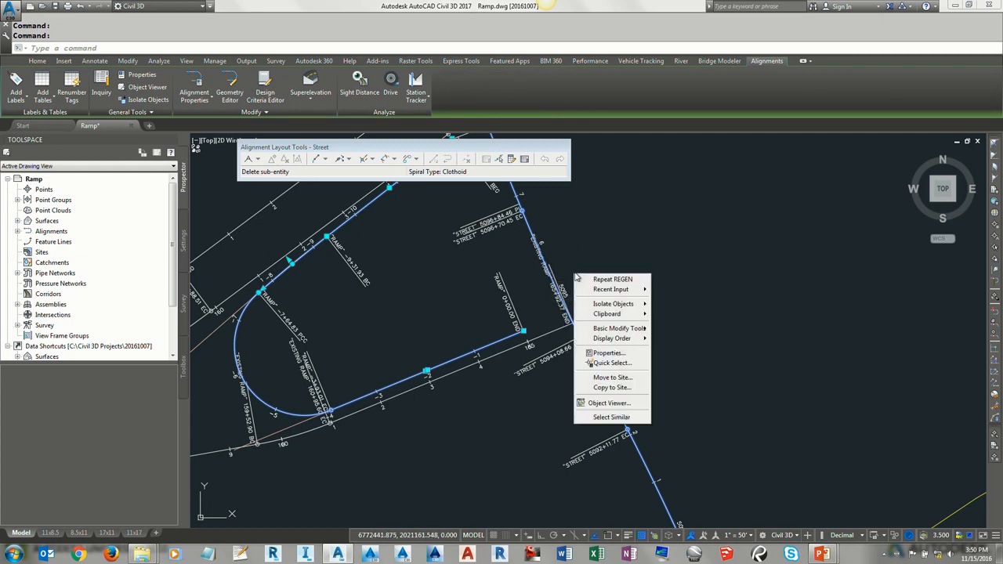
mouse_move(608, 305)
left_click(698, 305)
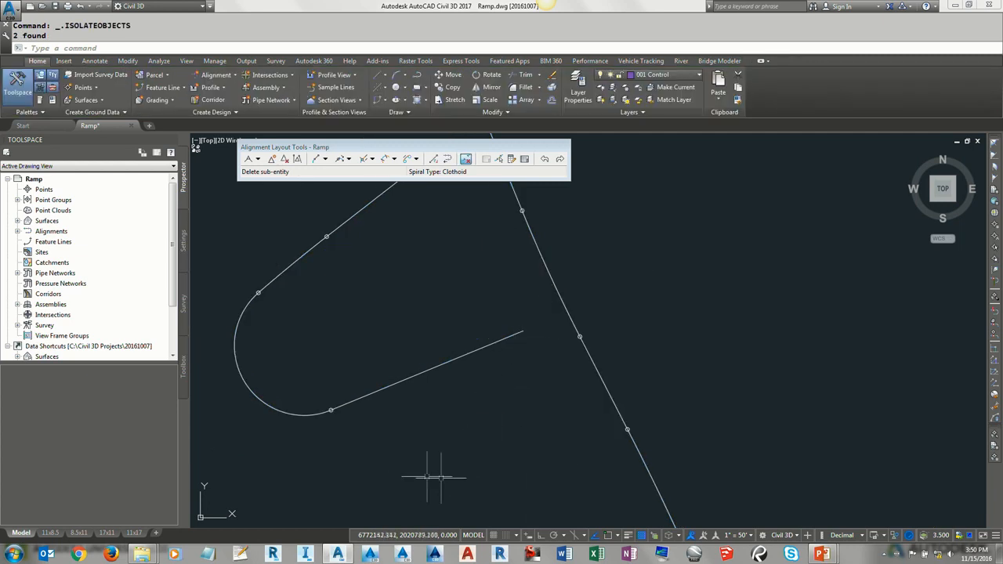
Set the Extension and Apparent intersection object snaps, stretch the Ramp alignment's open end to meet the Street alignment, and deselect it
left_click(608, 539)
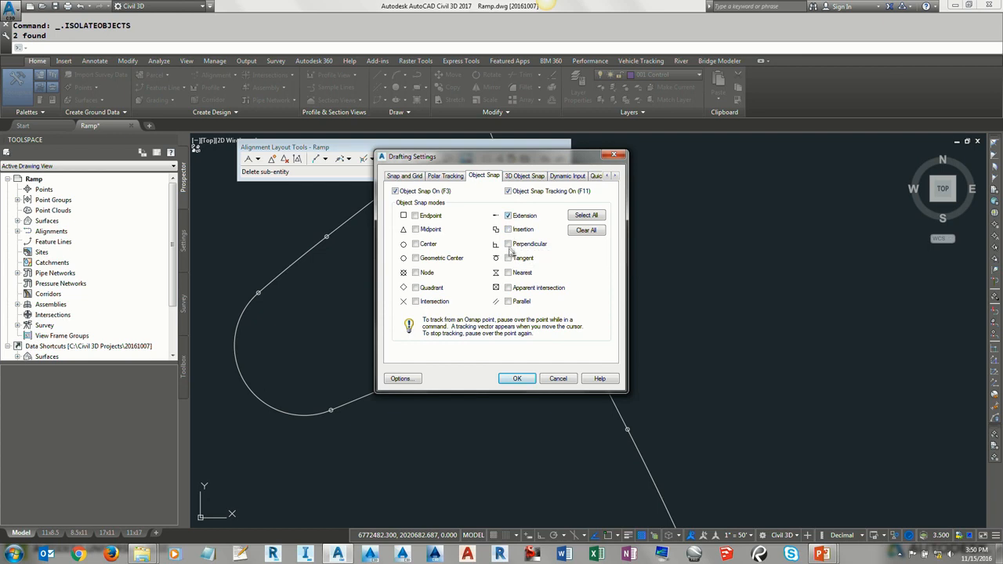
left_click(518, 379)
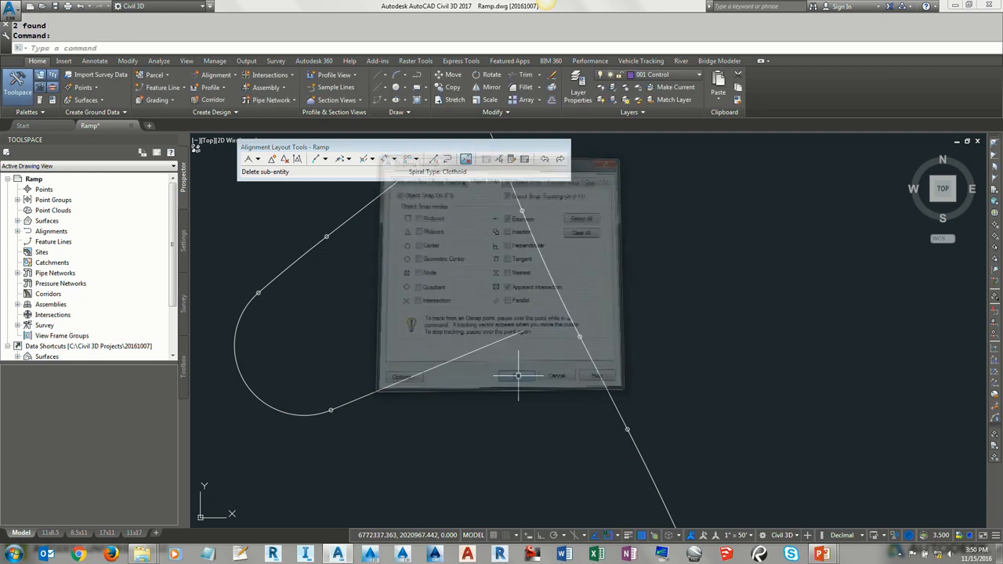
left_click(521, 333)
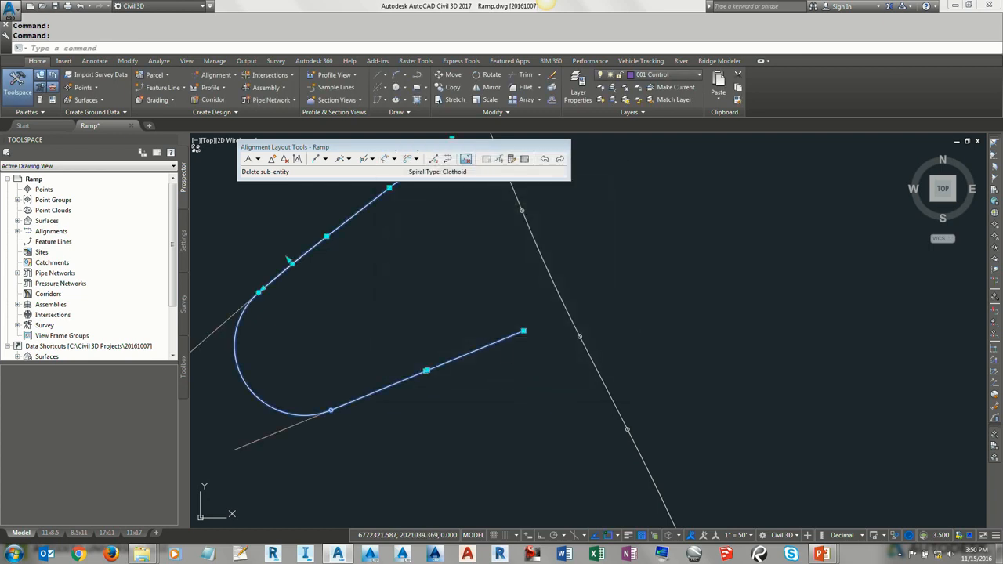
left_click(524, 331)
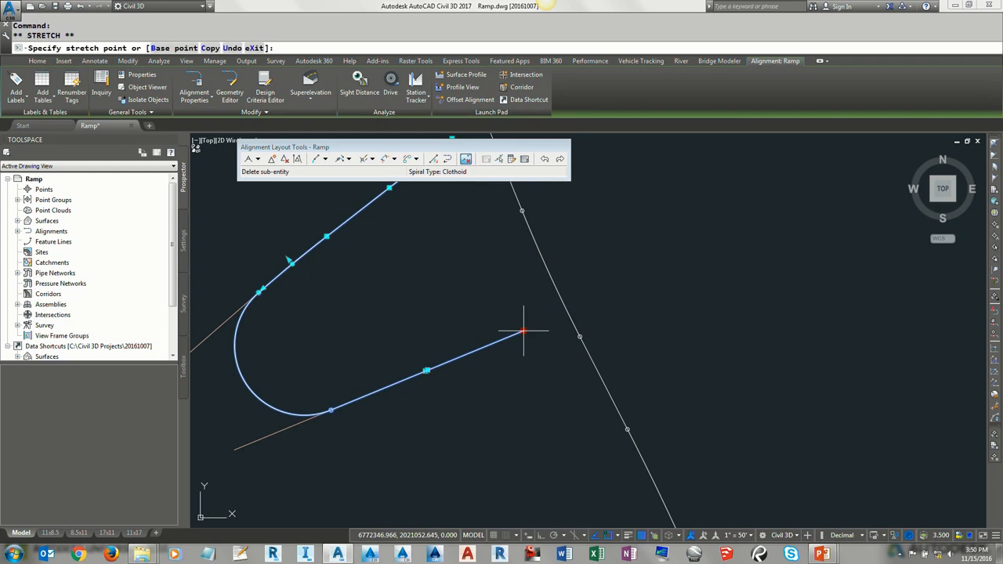
left_click(568, 312)
key("Escape")
key("Escape")
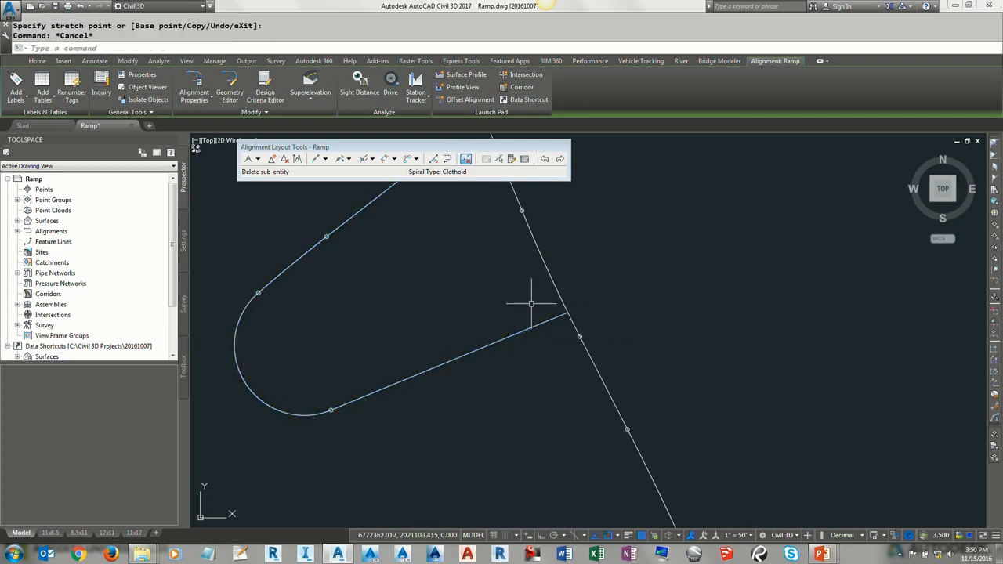
End the object isolation to bring back all the other alignments and labels
right_click(569, 275)
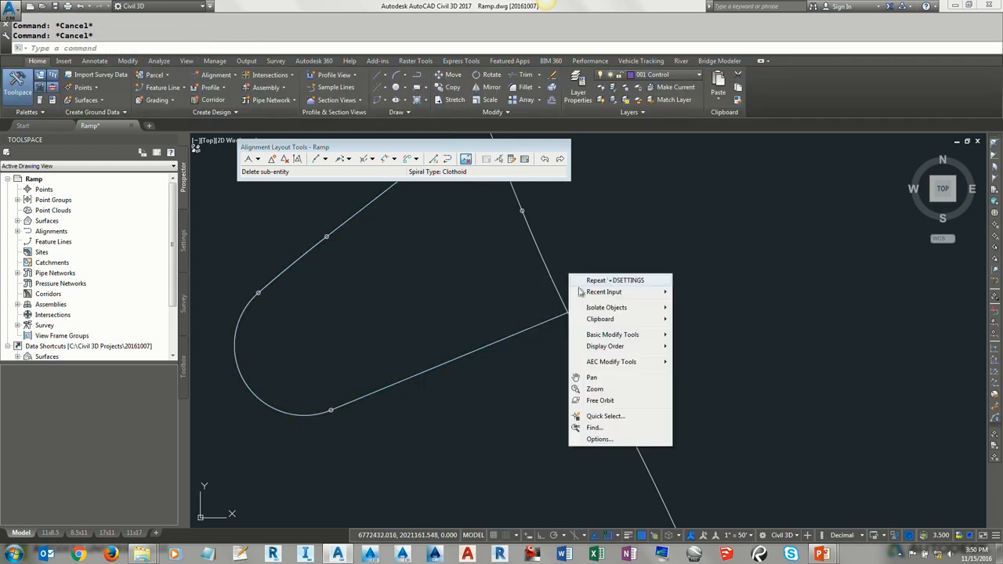
mouse_move(596, 308)
left_click(716, 329)
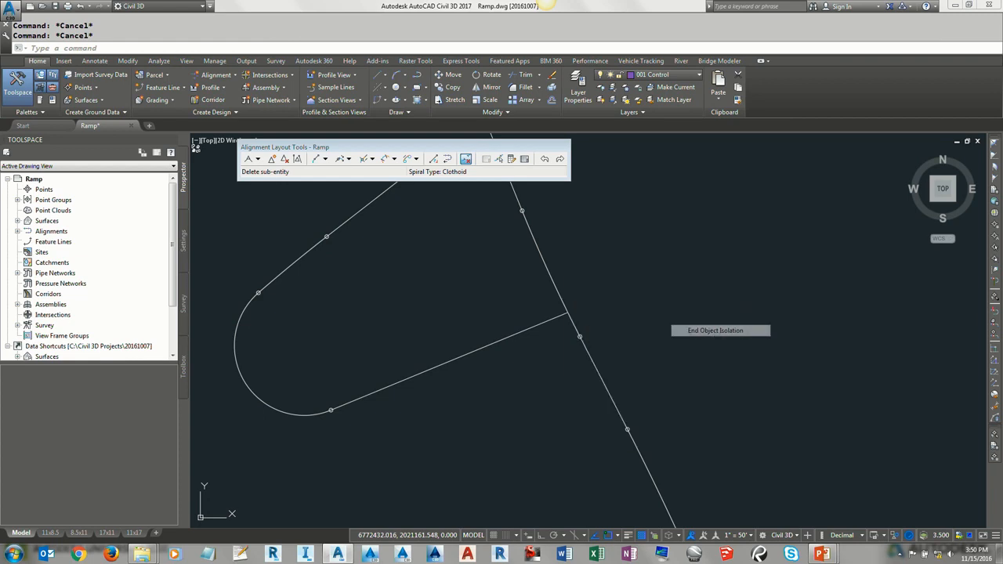
Reverse the direction of the Ramp alignment, accept the warning, and deselect it
scroll(500, 329, "up", 2)
left_click(515, 343)
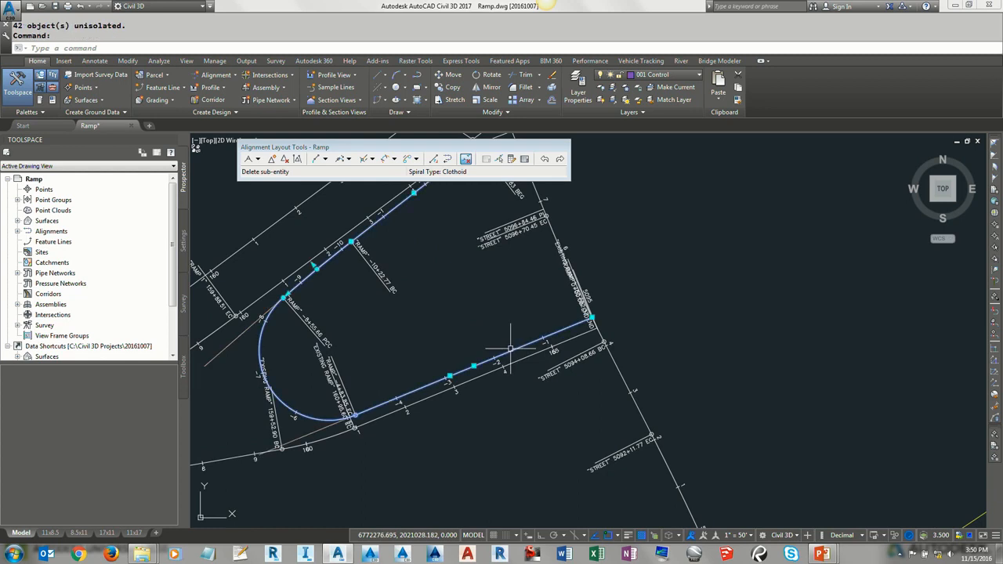
left_click(249, 112)
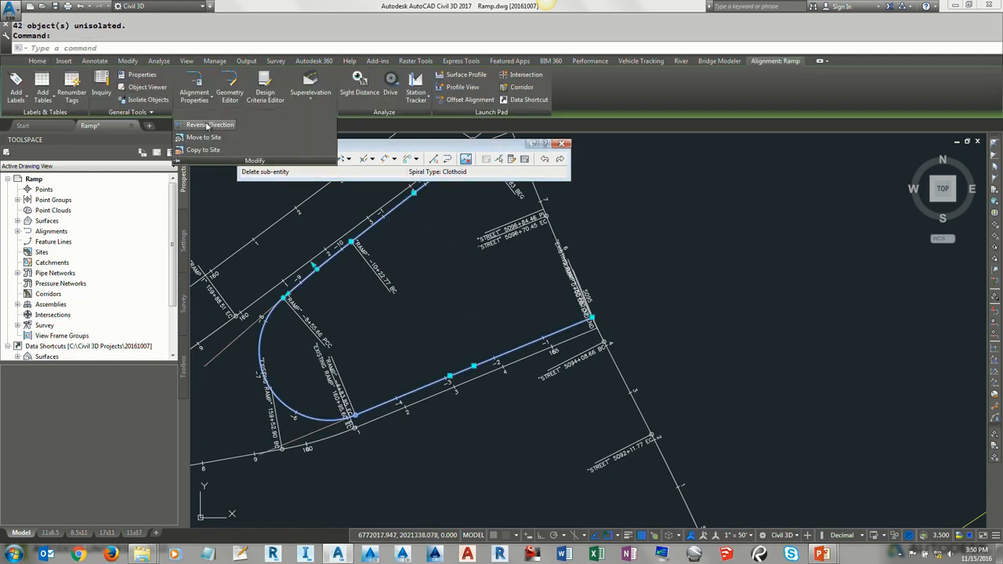
left_click(206, 126)
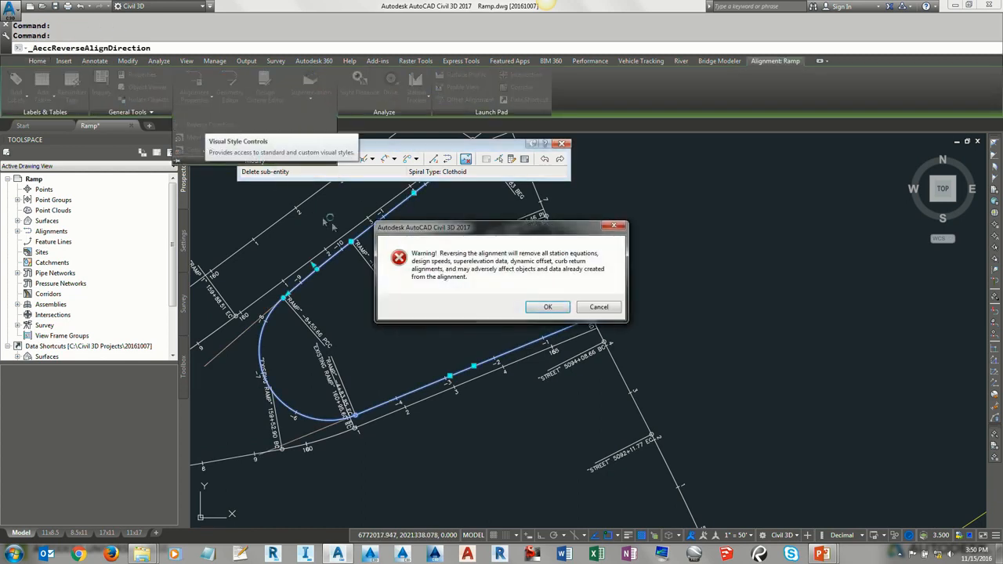
left_click(550, 306)
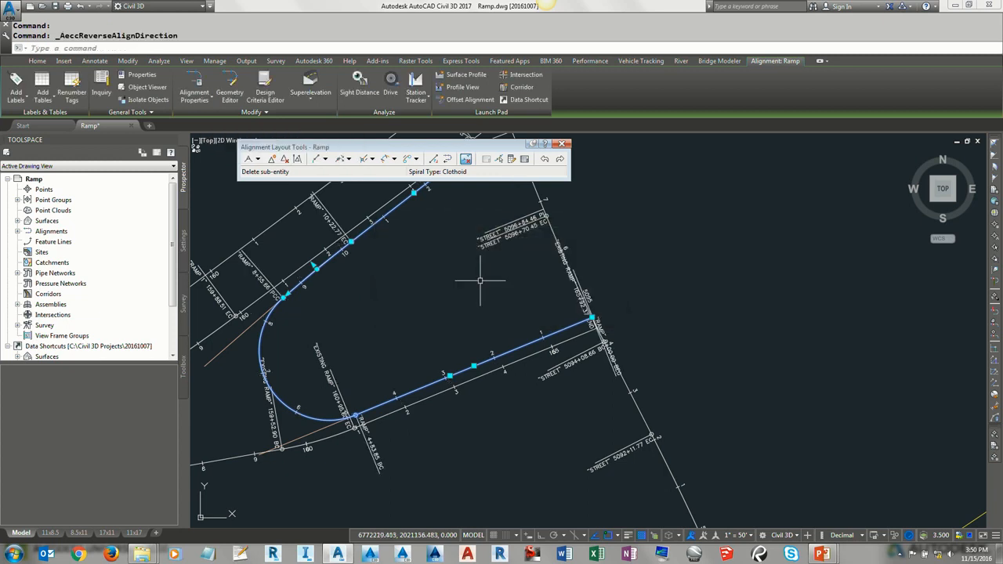
key("Escape")
key("Escape")
Examine the reversed Ramp stationing at its end near Ramp 1, around the loop curve and along the tangent towards Street
middle_click_drag(481, 280, 538, 322)
scroll(563, 294, "up", 5)
scroll(558, 289, "down", 4)
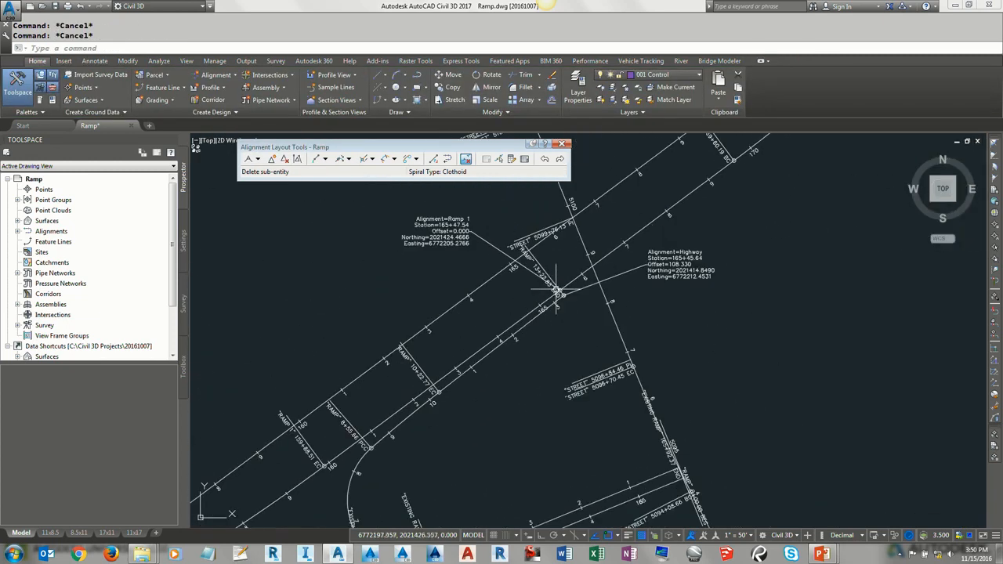
scroll(540, 271, "up", 5)
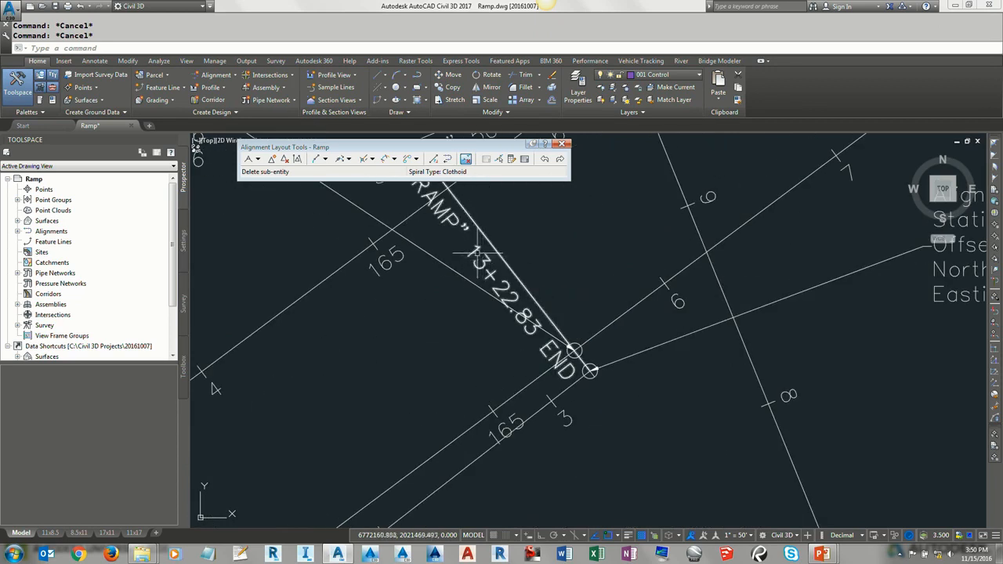
scroll(473, 260, "down", 2)
scroll(474, 261, "down", 2)
scroll(480, 286, "up", 4)
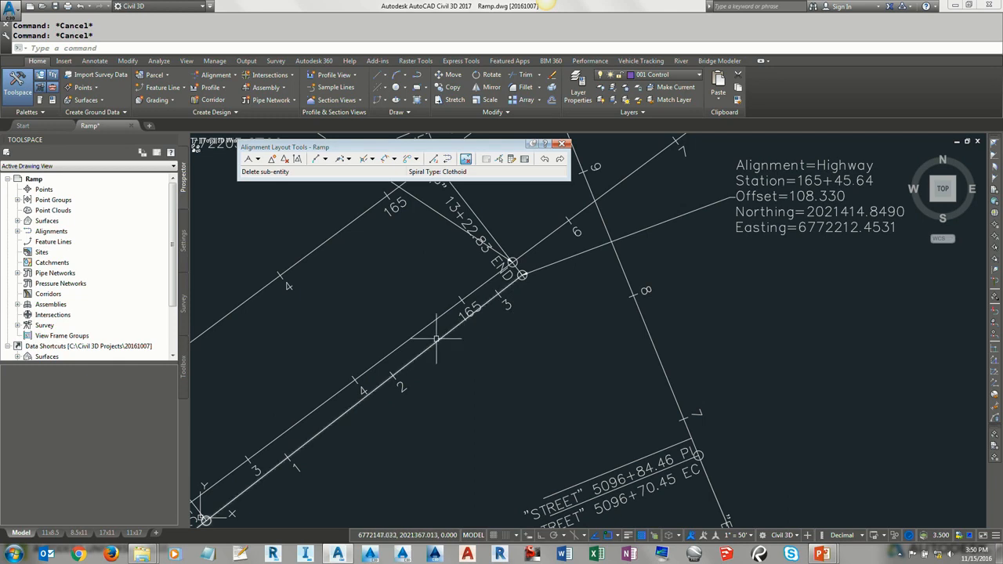
scroll(486, 274, "down", 5)
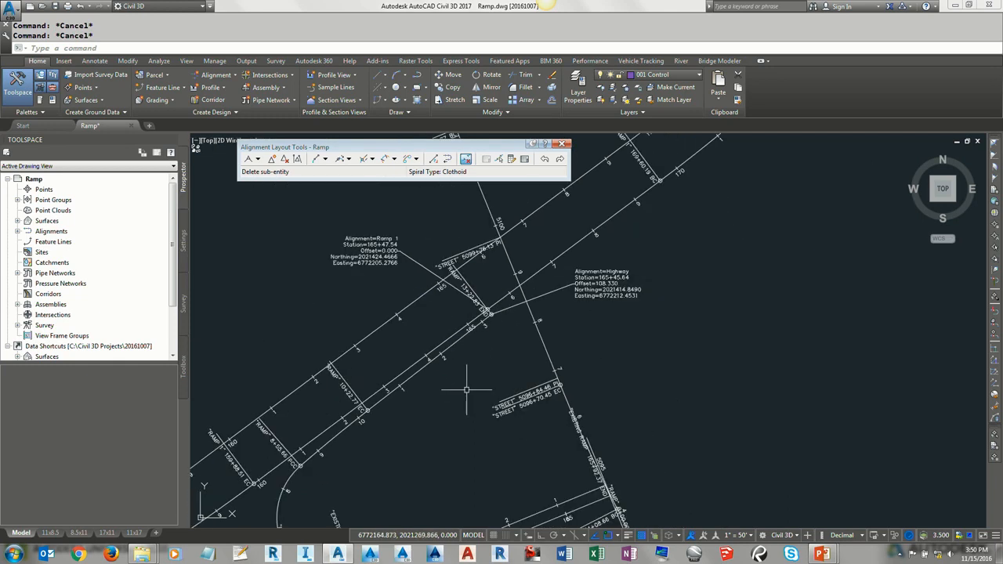
scroll(448, 390, "up", 3)
scroll(448, 423, "up", 3)
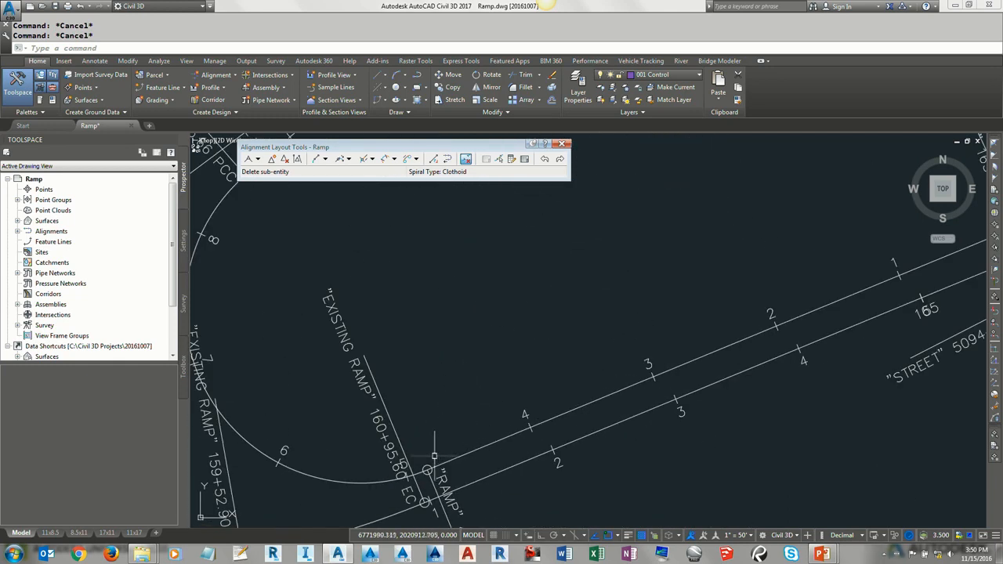
middle_click_drag(619, 353, 392, 375)
mouse_move(442, 354)
middle_mouse_down()
mouse_move(666, 276)
mouse_move(533, 299)
mouse_move(559, 284)
middle_mouse_up()
middle_click_drag(437, 281, 545, 428)
mouse_move(516, 291)
middle_mouse_down()
mouse_move(467, 414)
mouse_move(406, 405)
mouse_move(517, 410)
mouse_move(455, 470)
mouse_move(519, 410)
mouse_move(510, 347)
middle_mouse_up()
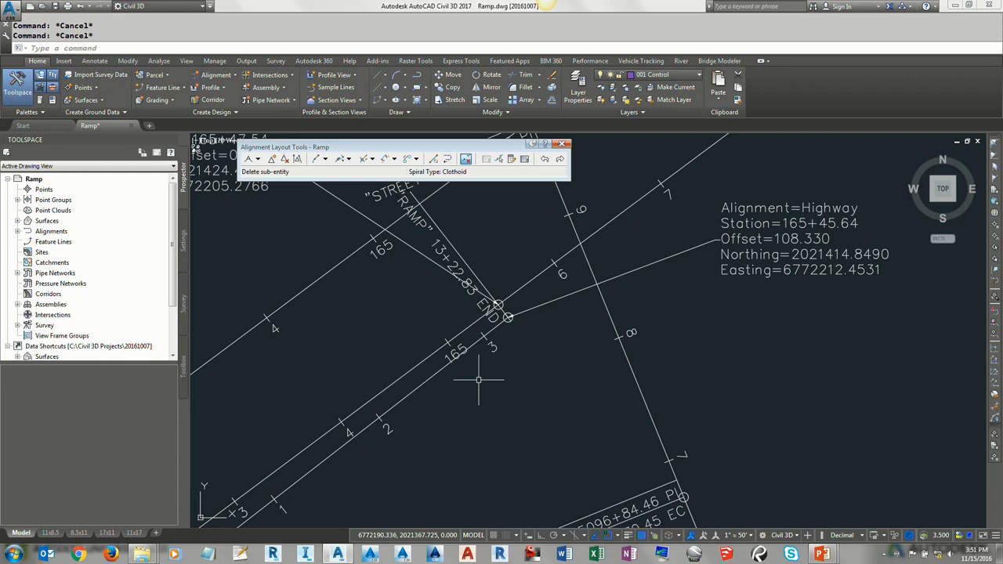
In the Ramp alignment's station control, move the reference point to its endpoint at the Highway station offset label
left_click(443, 370)
left_click(196, 91)
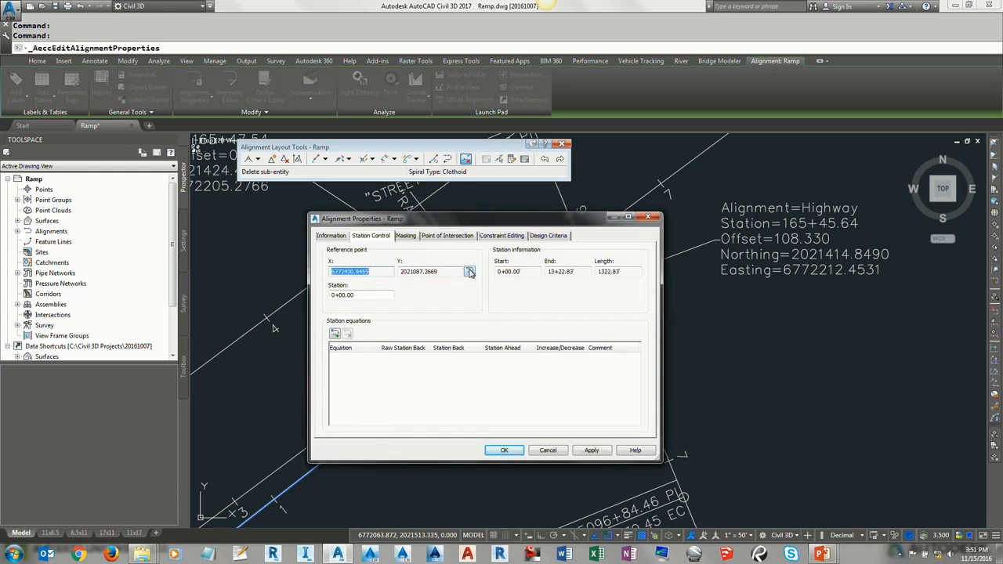
left_click(469, 272)
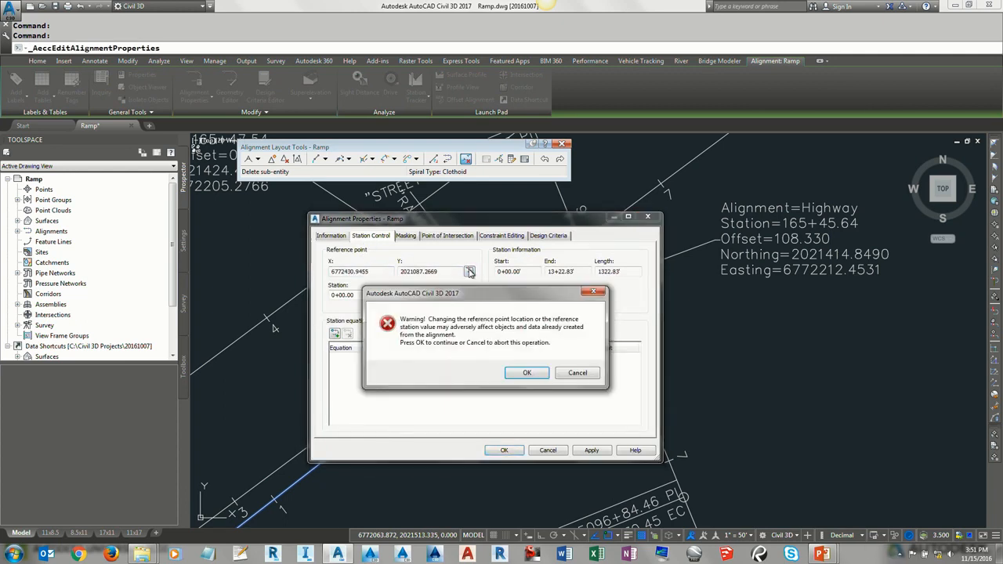
left_click(530, 373)
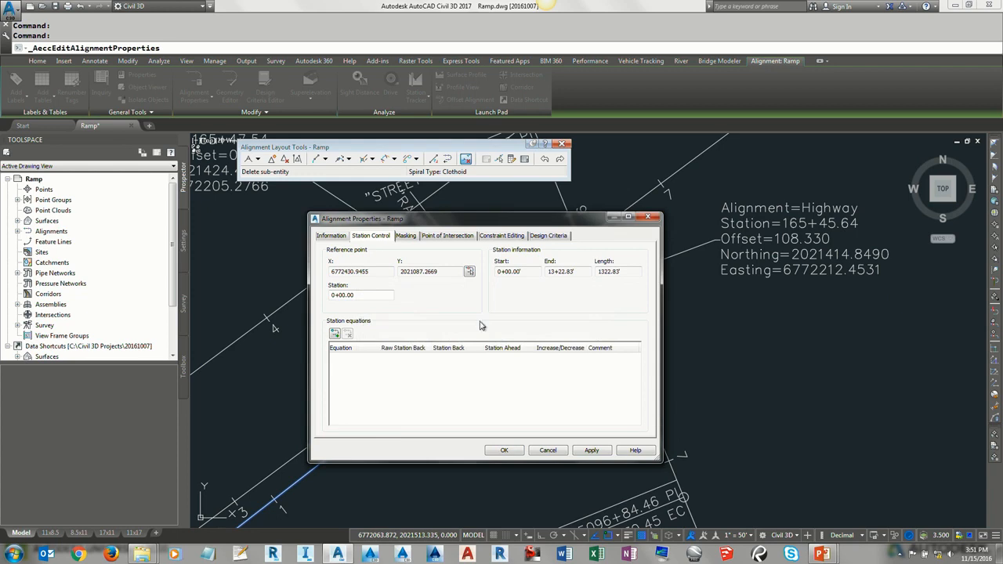
type("end")
key("space")
scroll(508, 315, "up", 5)
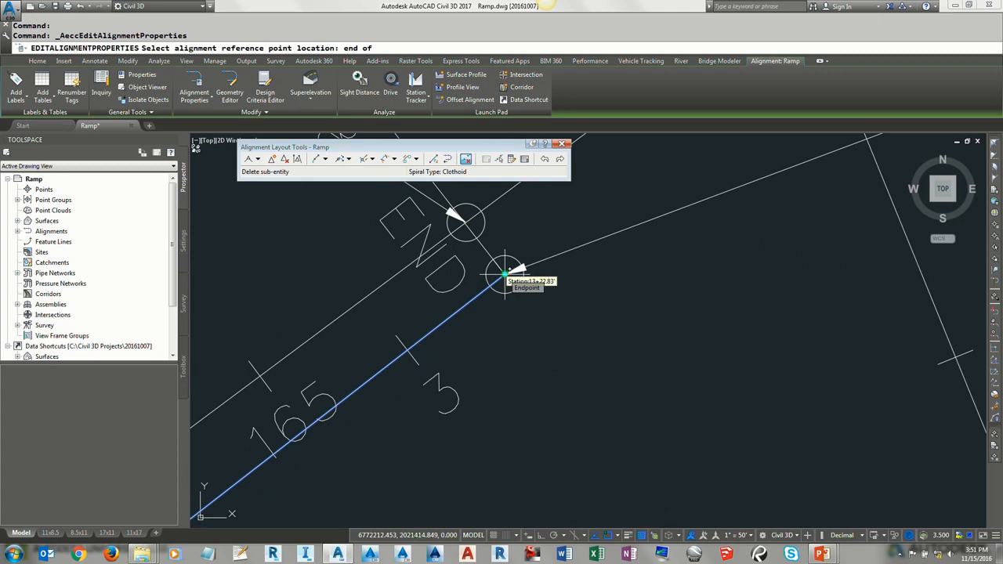
left_click(506, 274)
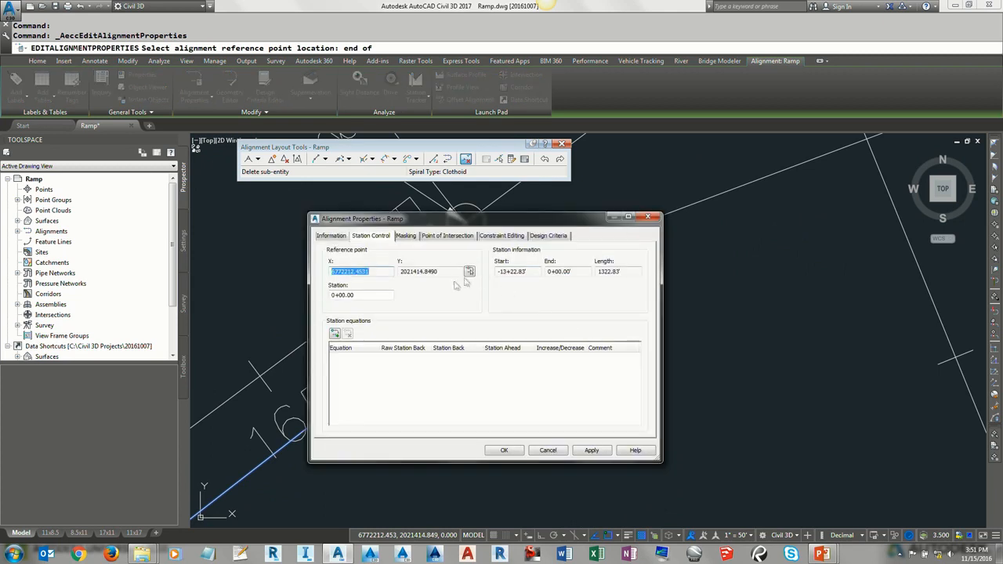
left_click_drag(362, 294, 326, 294)
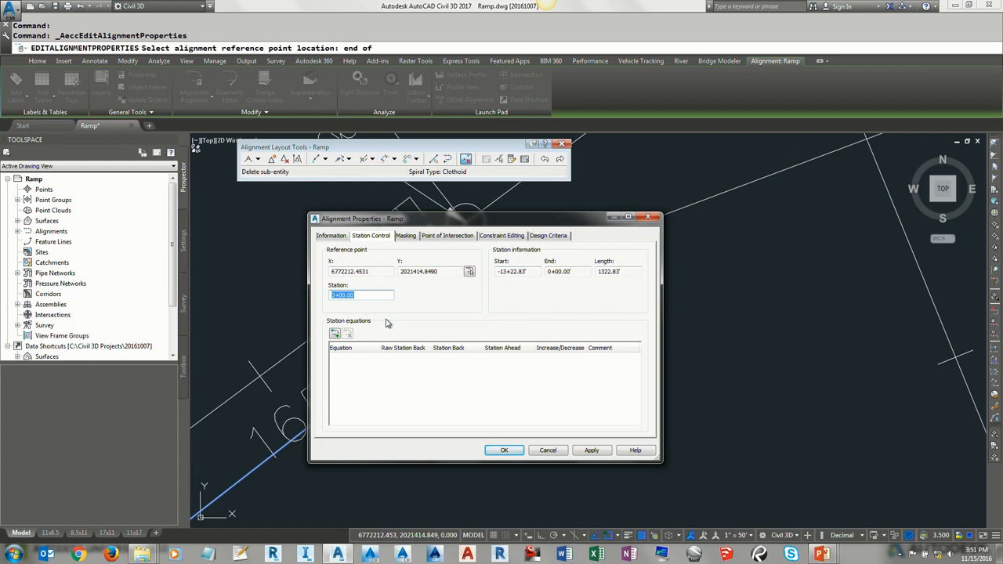
left_click(504, 450)
Set the Ramp alignment's reference point station to 165+45.64 to match the Highway label, accepting the warning
scroll(492, 366, "down", 3)
scroll(497, 307, "up", 6)
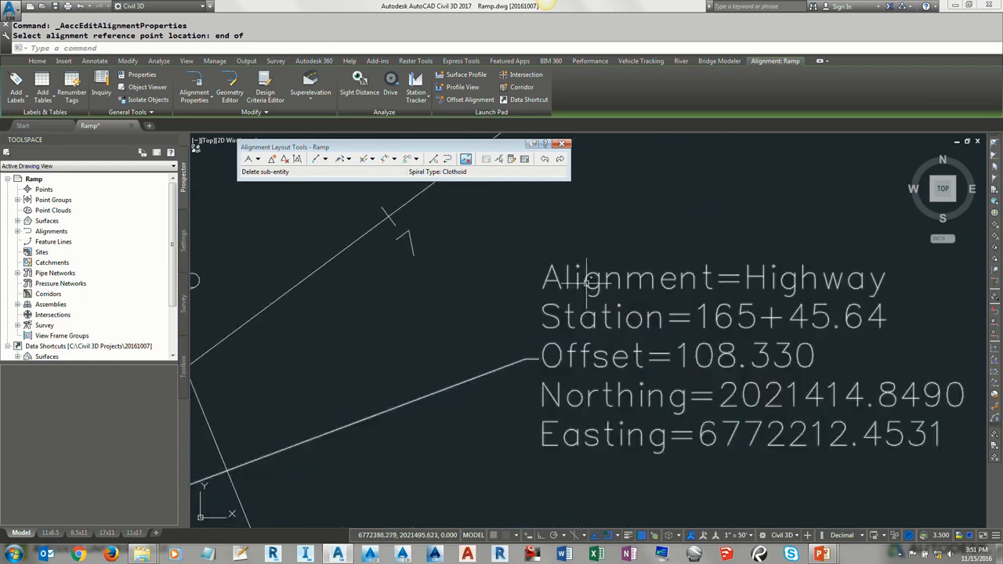
scroll(571, 310, "down", 2)
mouse_move(571, 309)
middle_mouse_down()
mouse_move(593, 226)
mouse_move(636, 183)
middle_mouse_up()
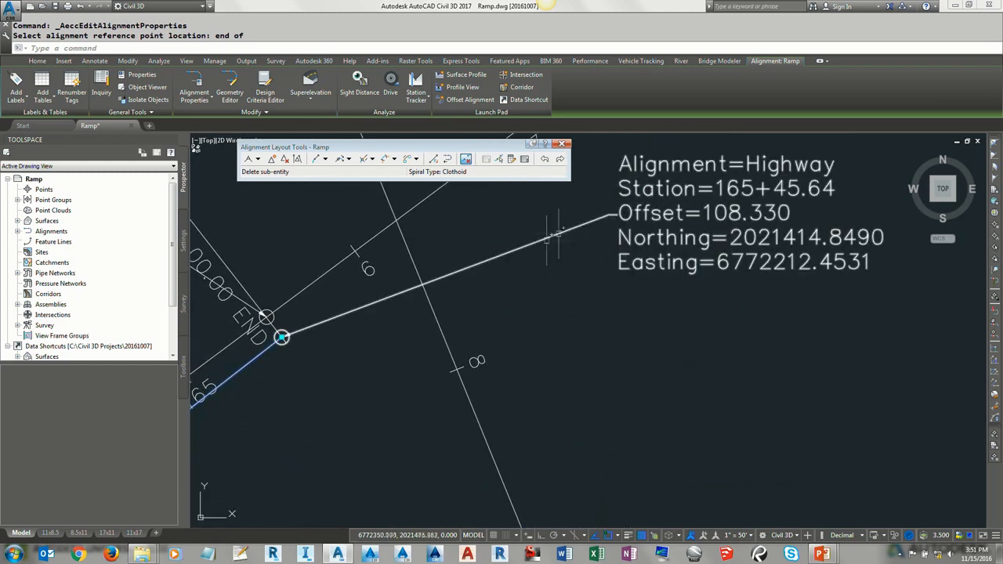
right_click(313, 246)
left_click(377, 394)
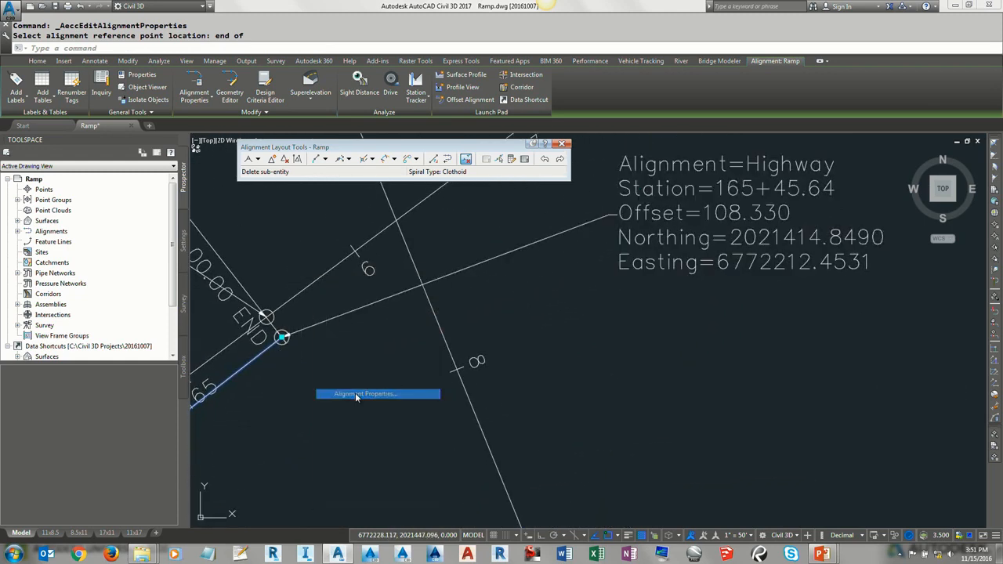
left_click(360, 294)
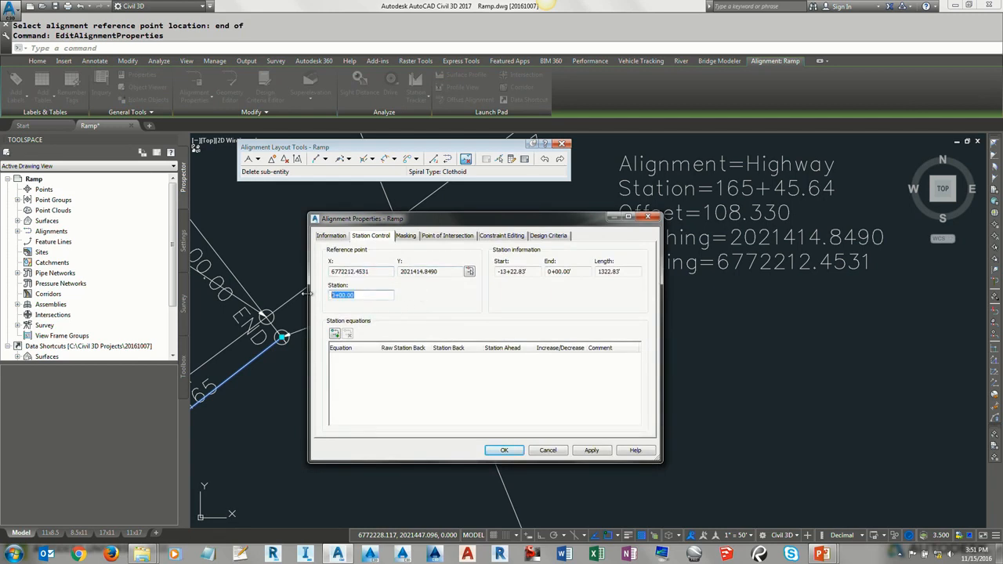
type("165545.64")
left_click(504, 450)
left_click(530, 372)
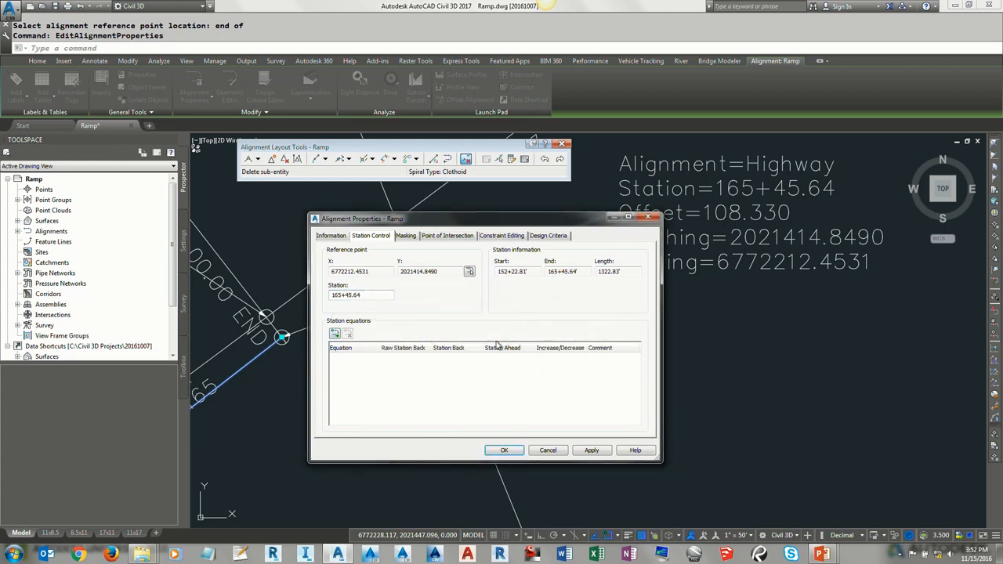
left_click(506, 451)
scroll(460, 379, "down", 2)
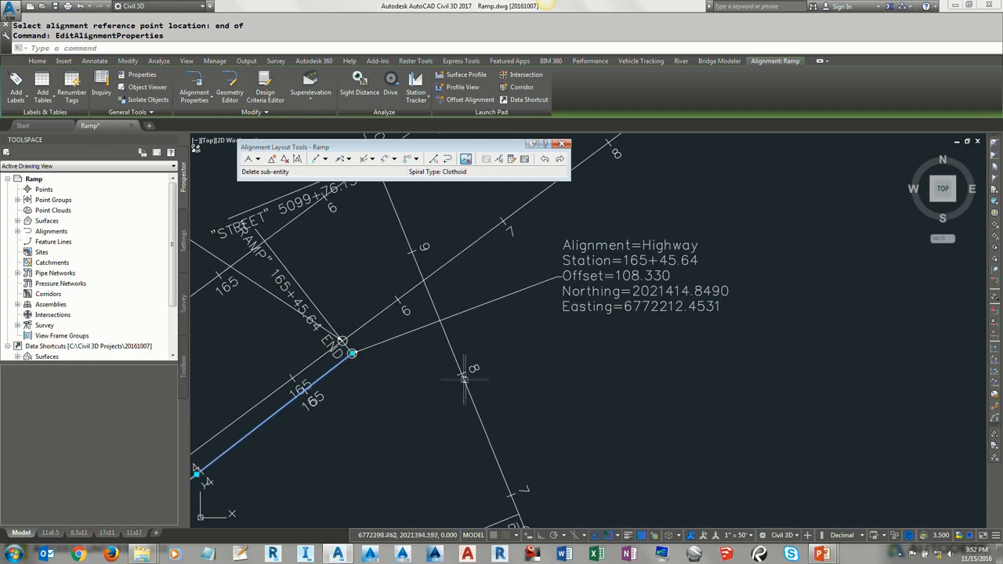
Examine the restationed Ramp alignment from its Highway label end, around the loop curve, to its other end at Street
key("Escape")
key("Escape")
mouse_move(460, 379)
middle_mouse_down()
mouse_move(440, 338)
mouse_move(486, 300)
mouse_move(614, 246)
mouse_move(576, 320)
middle_mouse_up()
scroll(486, 301, "down", 2)
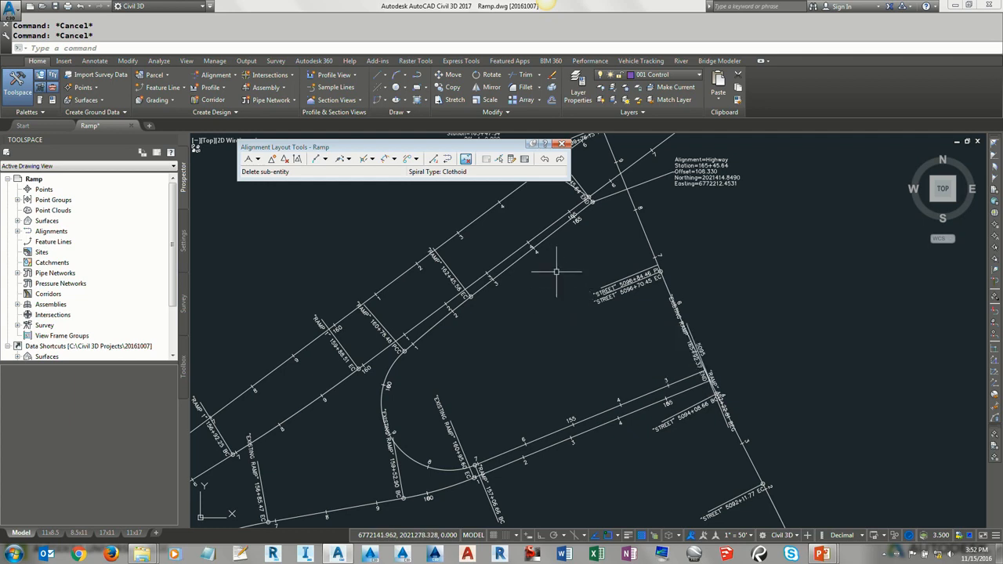
left_click(437, 322)
scroll(522, 270, "down", 2)
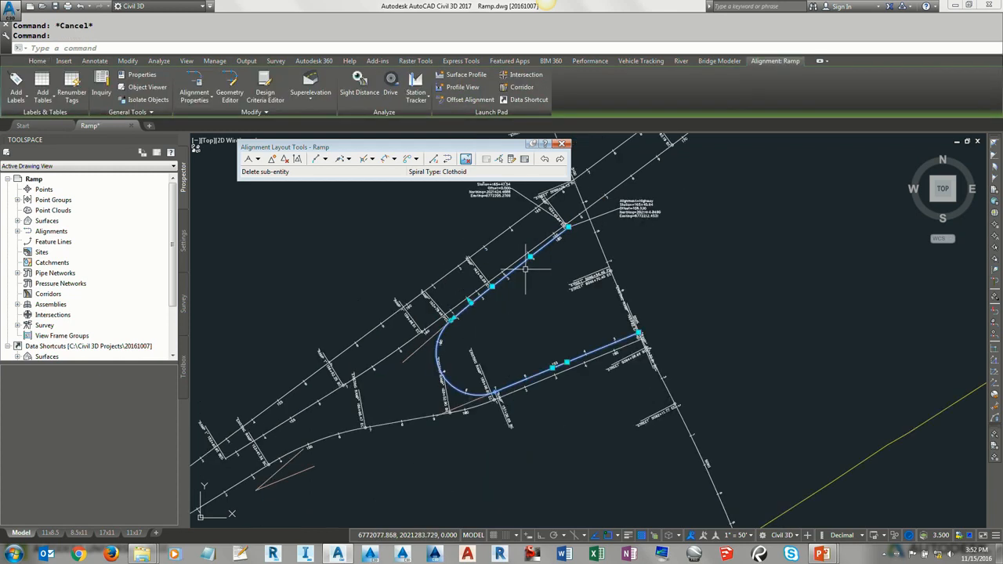
scroll(553, 240, "up", 2)
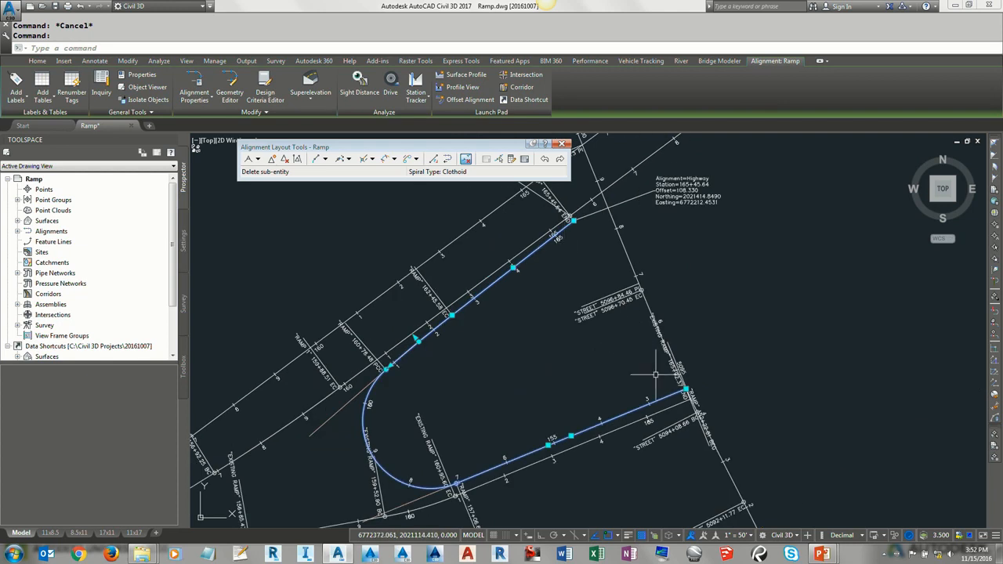
middle_click_drag(615, 330, 625, 319)
key("Escape")
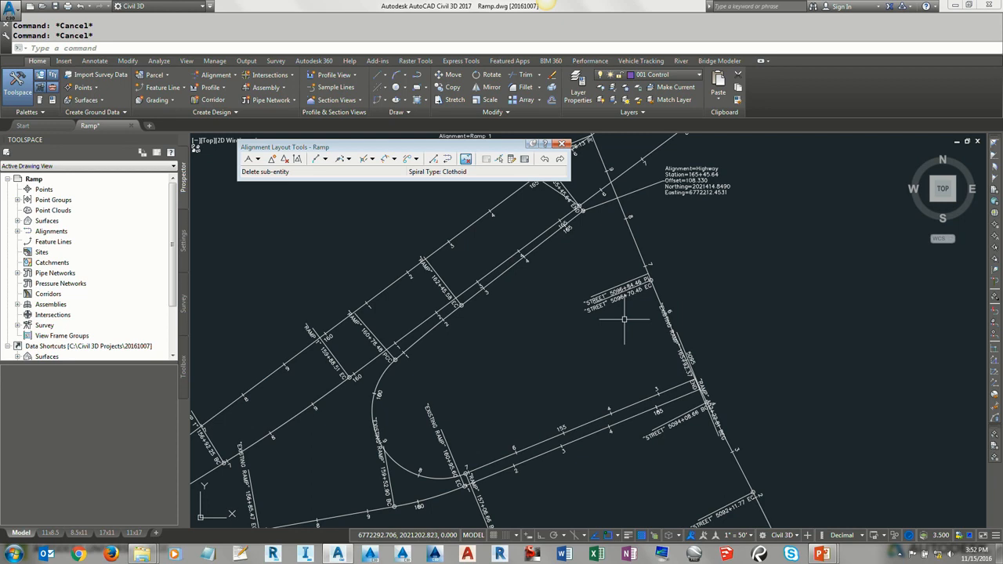
left_click(828, 555)
left_click(883, 503)
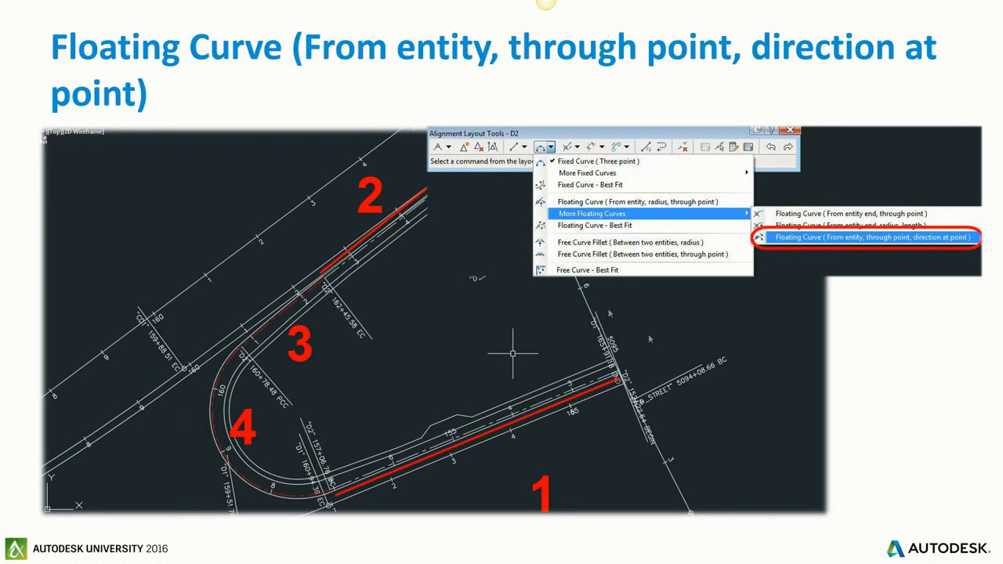
left_click(372, 254)
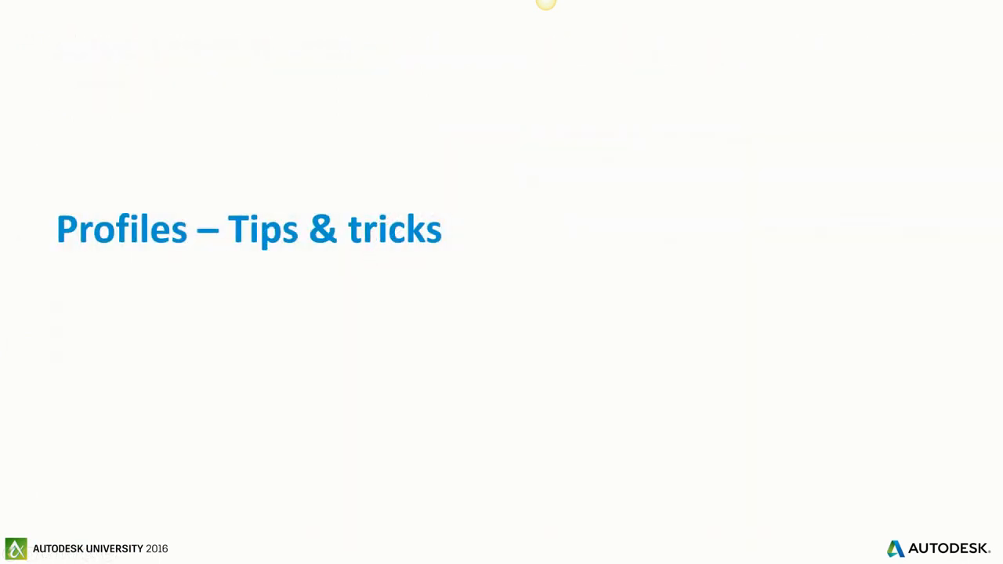
left_click(373, 254)
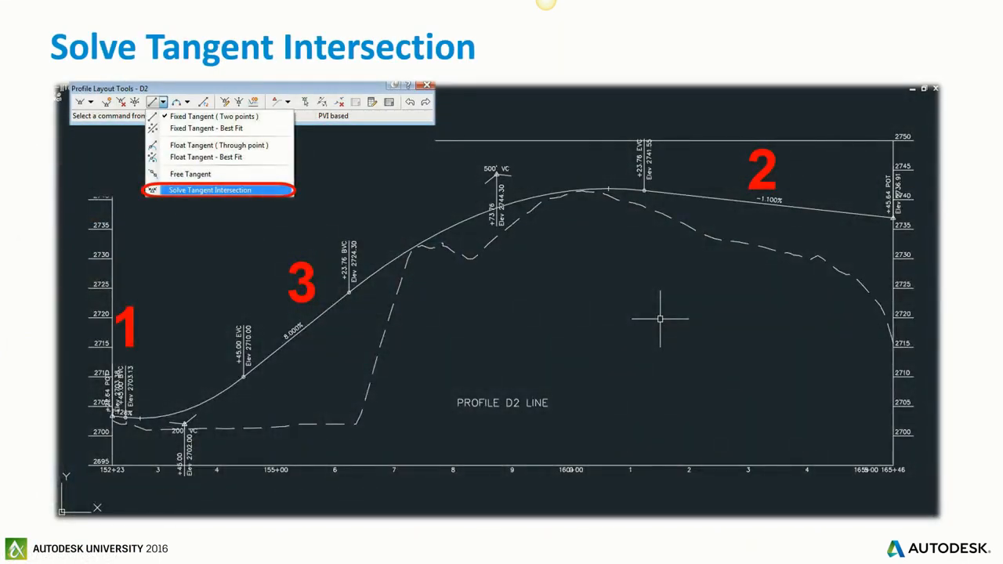
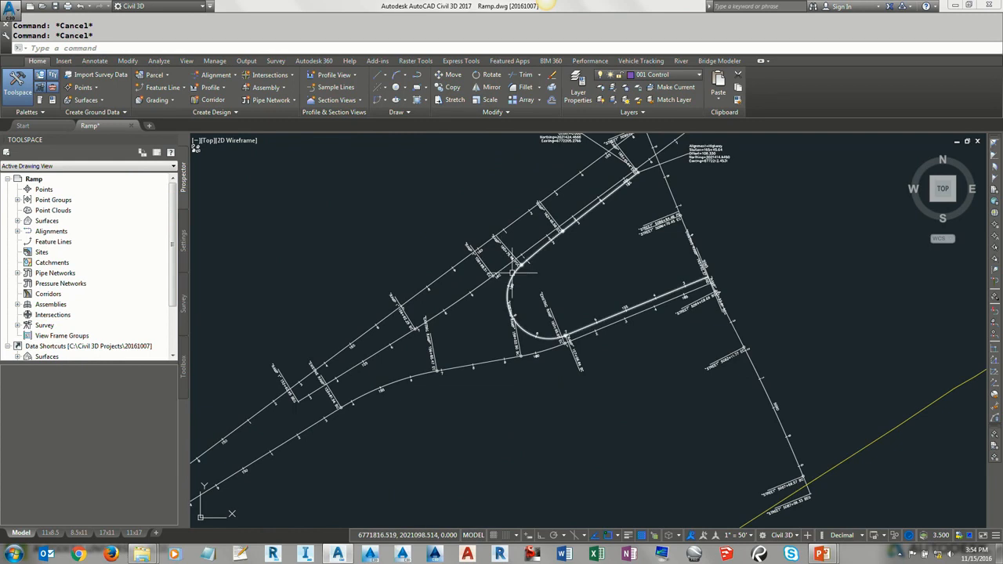
Sample the EG surface profile along the full station range of the Ramp alignment and proceed to drawing it in a profile view
scroll(508, 266, "up", 4)
left_click(520, 278)
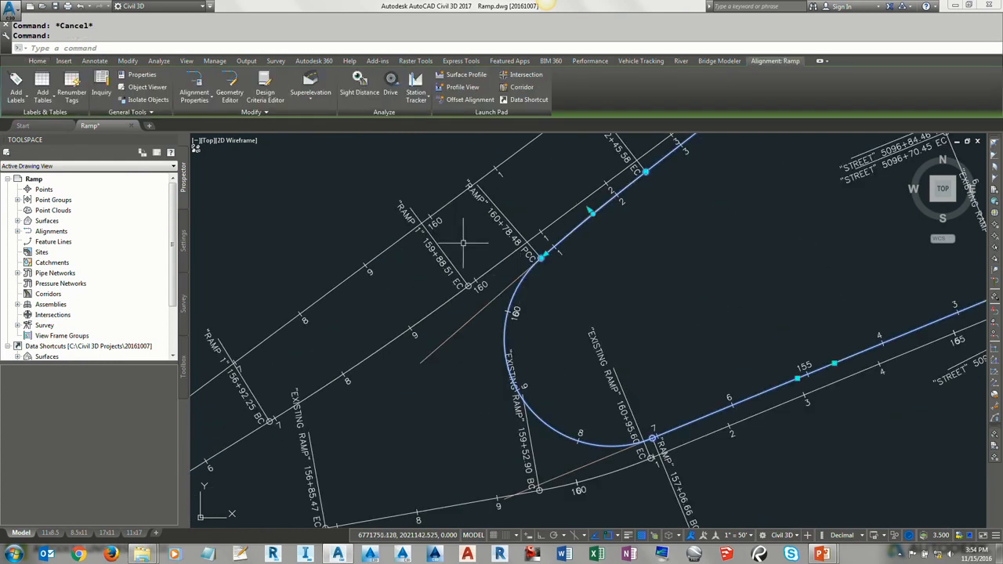
scroll(460, 217, "down", 4)
left_click(451, 76)
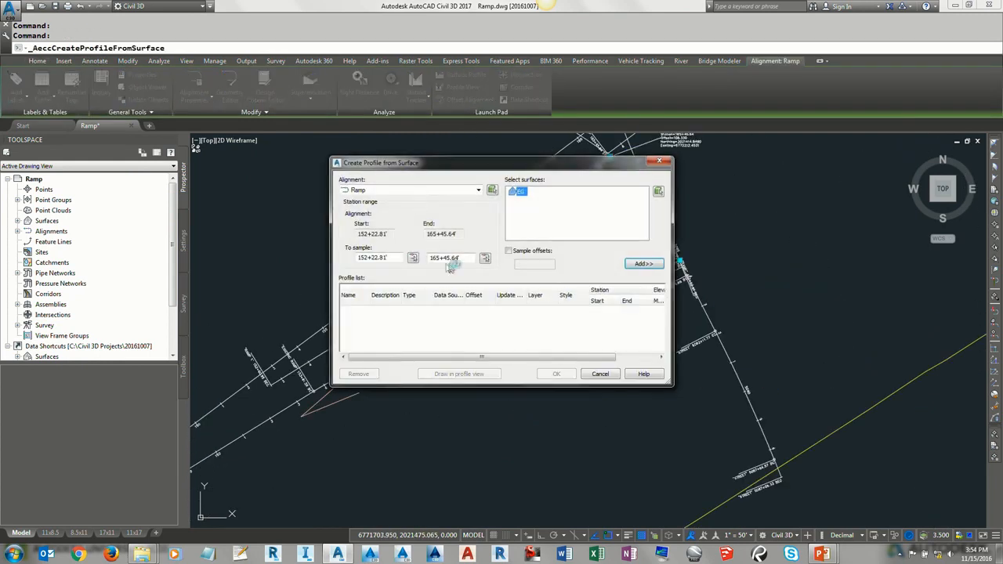
left_click(639, 265)
left_click(459, 374)
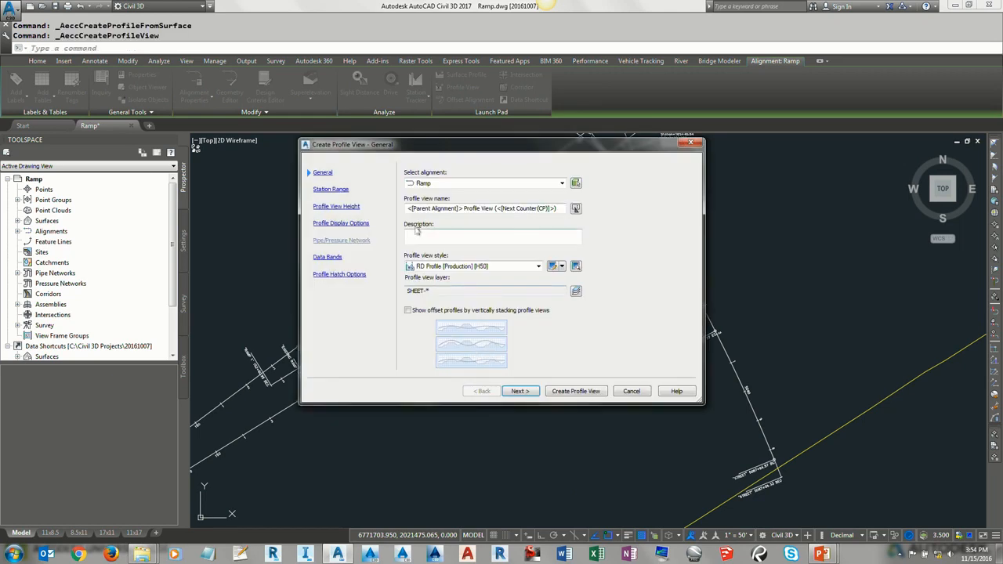
Create the Ramp profile view with the RD Profile [Production] [H50] style and place it in the empty area beside the plan
left_click(519, 391)
left_click(519, 391)
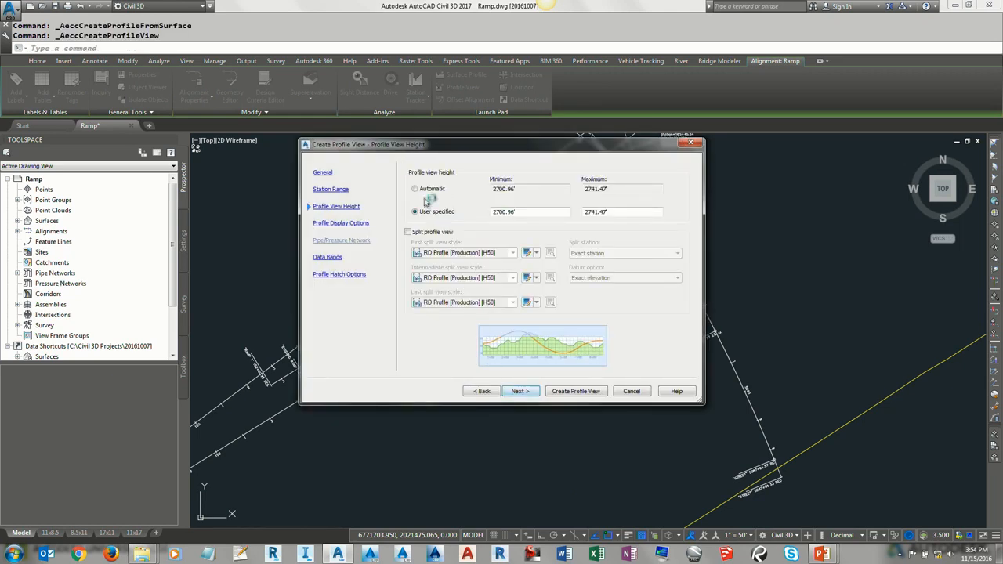
left_click(577, 391)
scroll(534, 333, "down", 5)
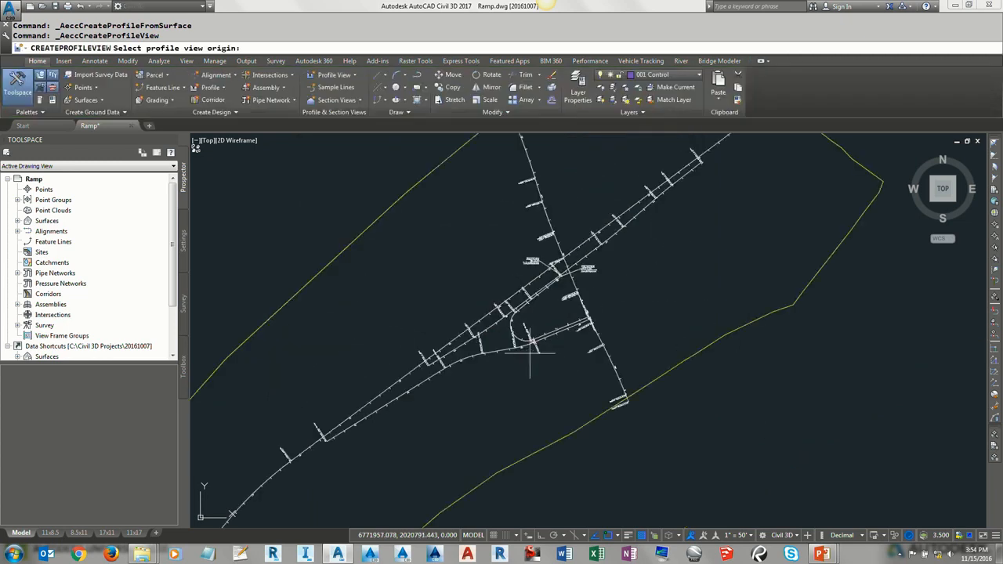
left_click(584, 357)
scroll(618, 360, "up", 5)
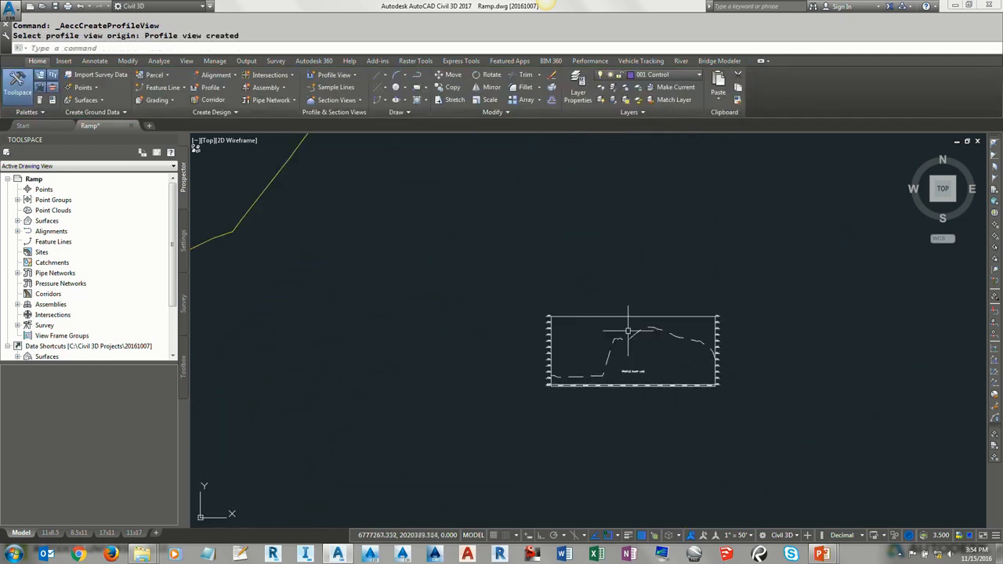
scroll(567, 263, "up", 3)
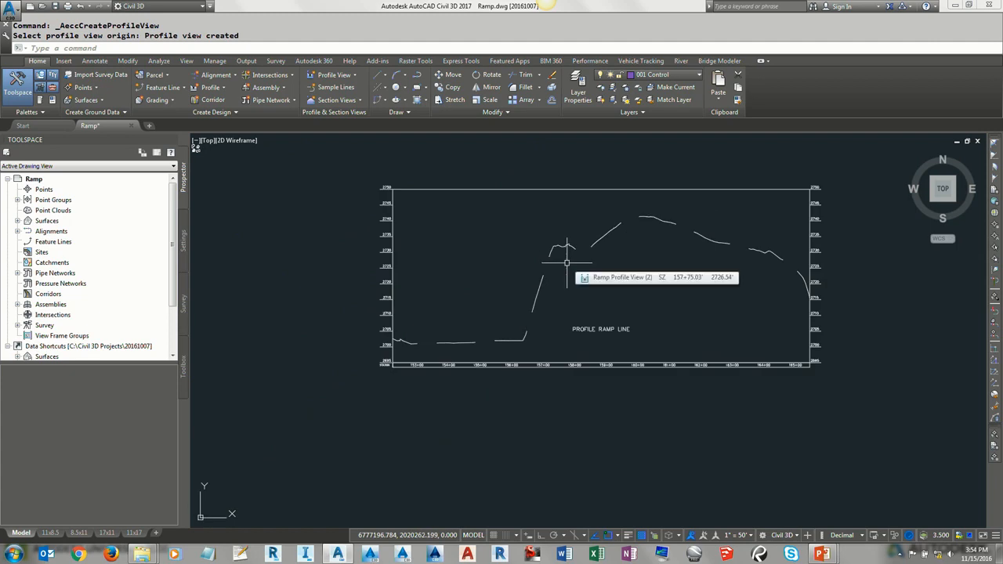
Examine the Ramp 1 alignment alongside the Ramp tangent, comparing their stations and offsets up to the Ramp endpoint near Street
scroll(566, 263, "down", 8)
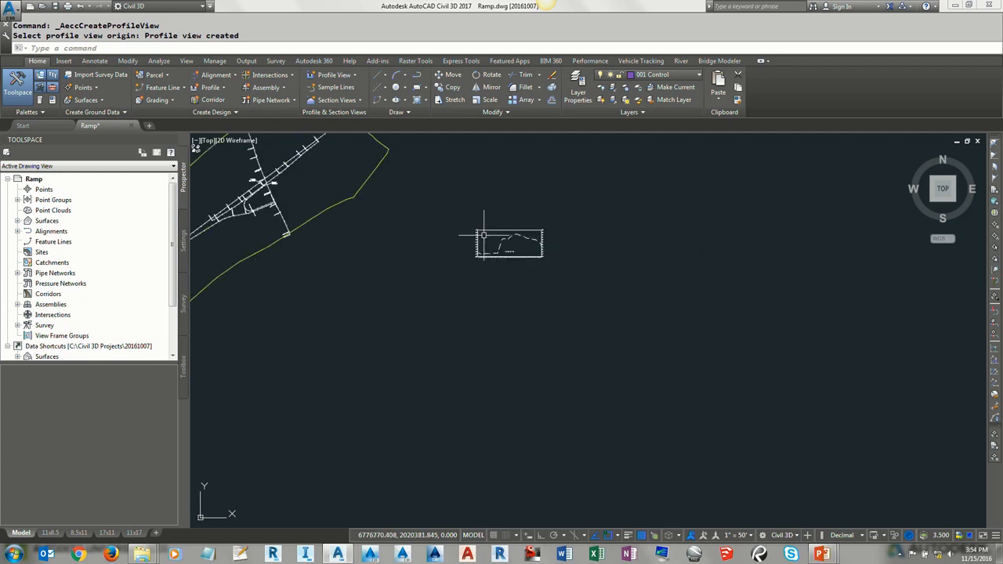
middle_click_drag(381, 258, 520, 232)
scroll(521, 232, "up", 8)
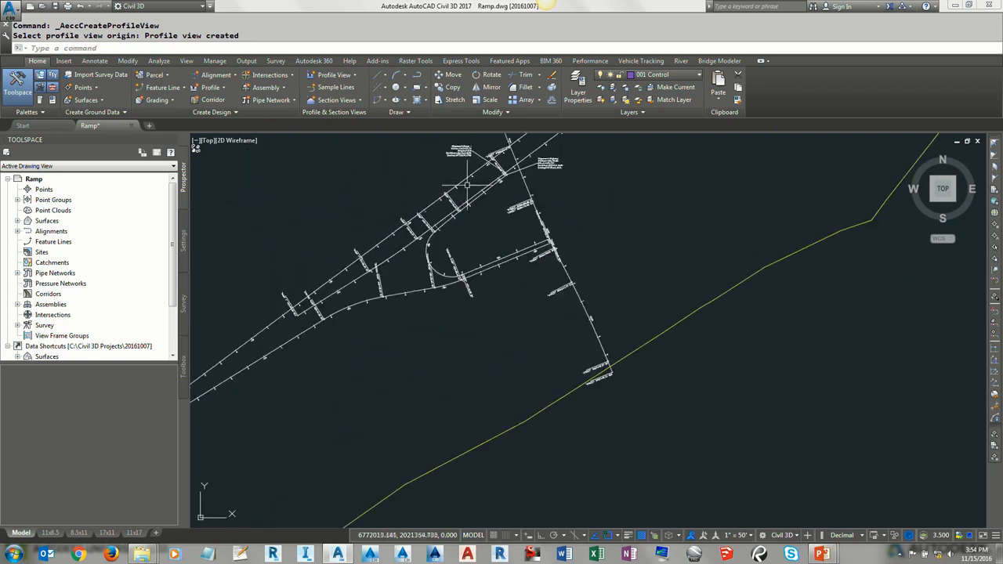
scroll(471, 216, "up", 5)
left_click(481, 200)
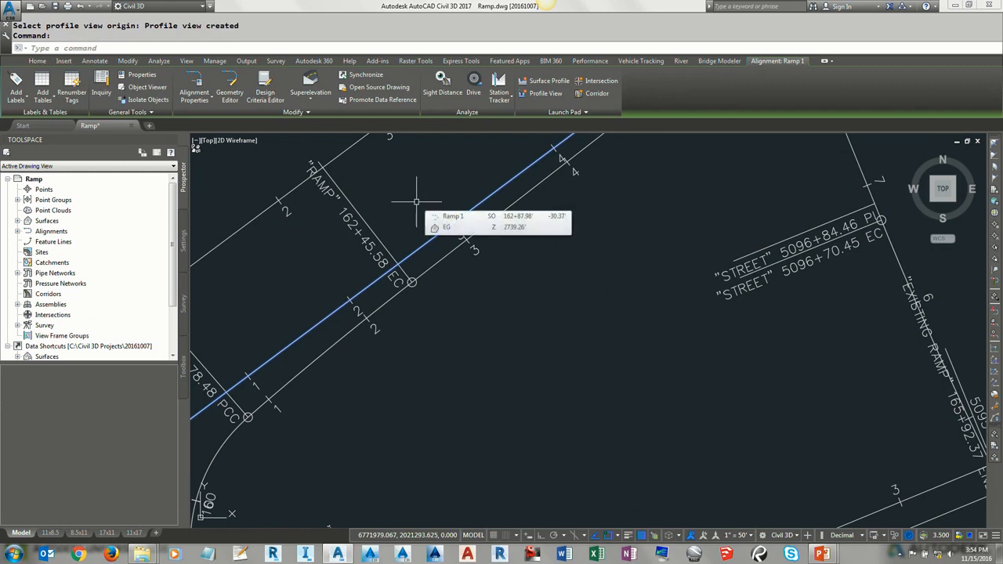
mouse_move(417, 202)
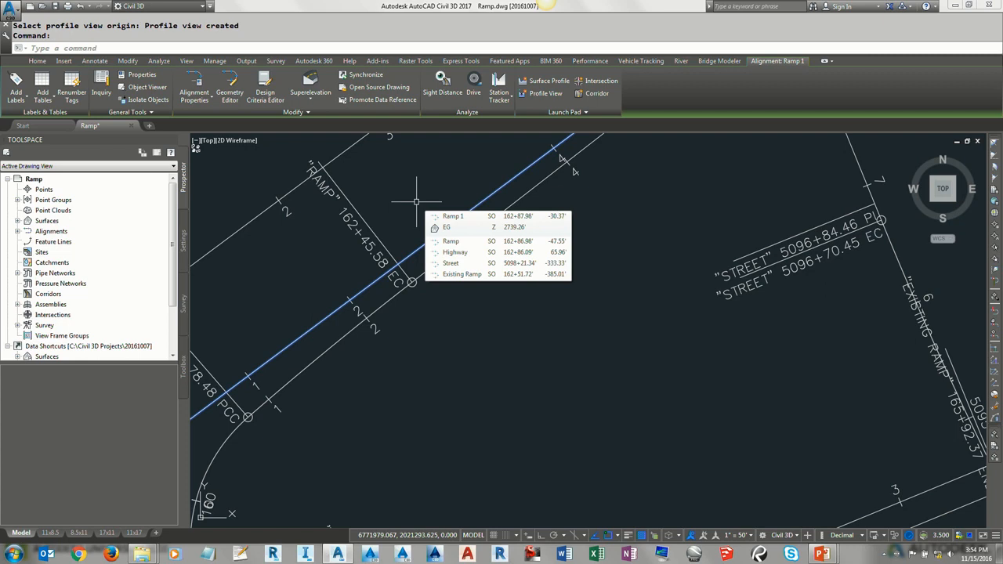
scroll(457, 210, "up", 2)
middle_click_drag(587, 239, 520, 350)
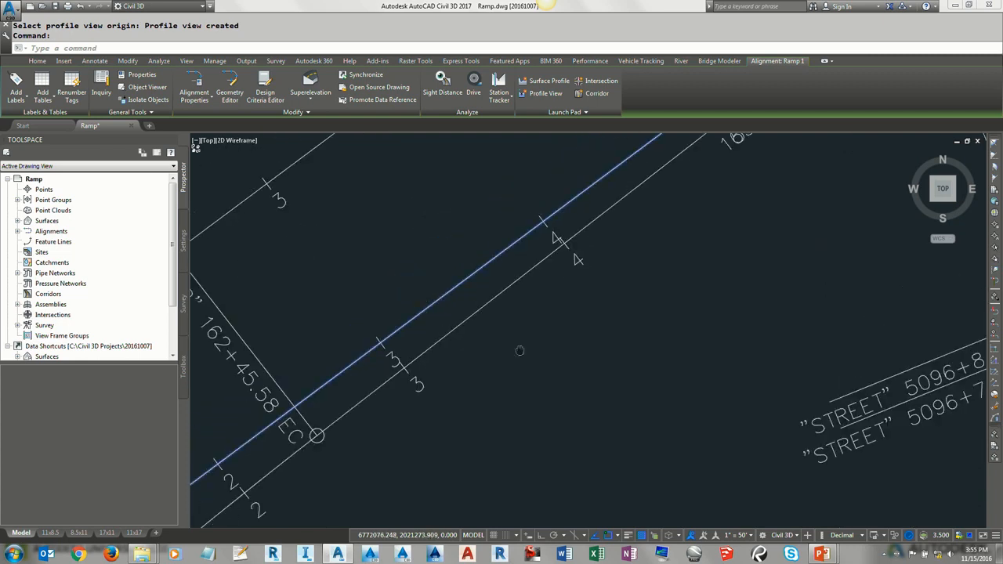
mouse_move(657, 153)
middle_mouse_down()
mouse_move(627, 219)
mouse_move(525, 352)
middle_mouse_up()
scroll(656, 278, "up", 3)
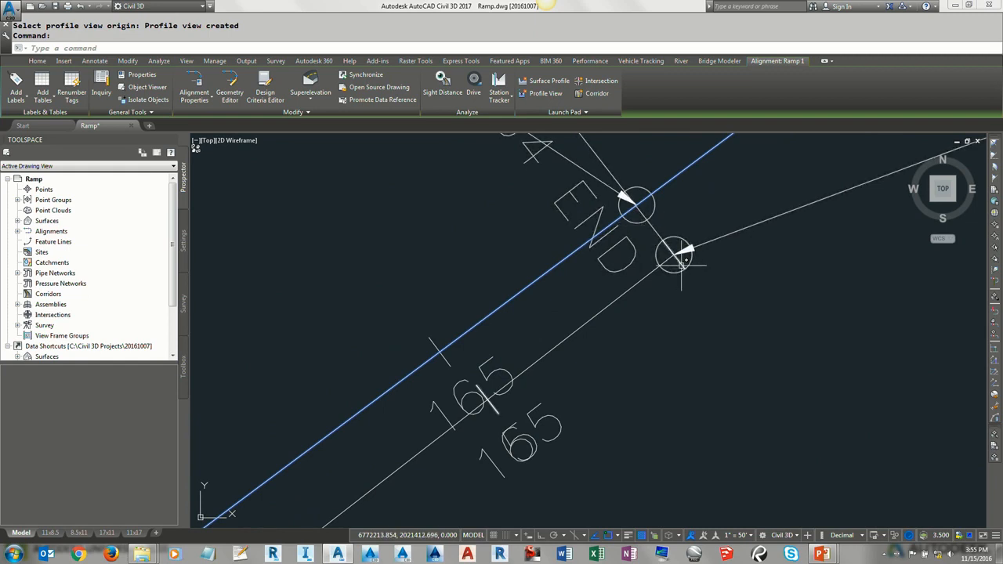
scroll(682, 265, "down", 5)
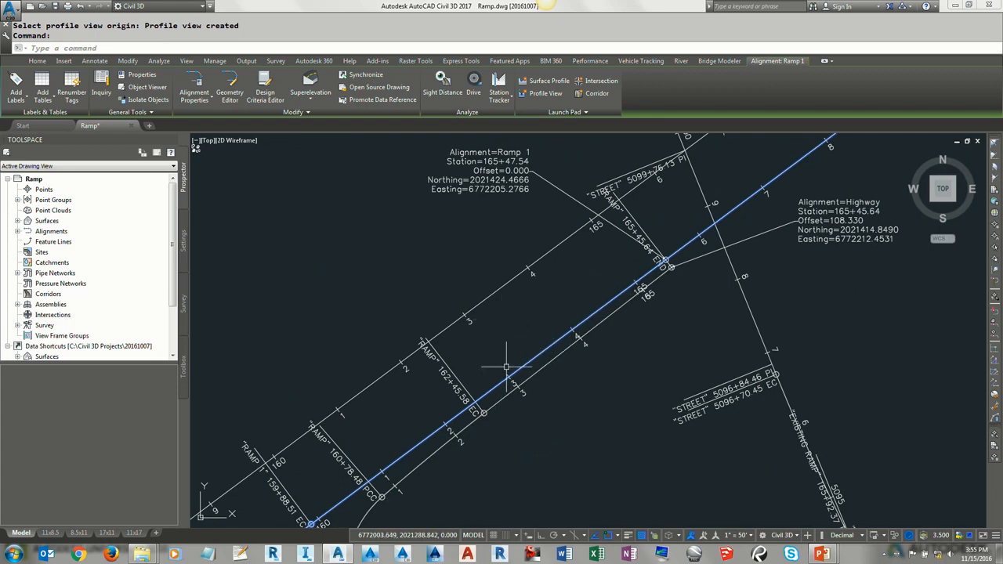
scroll(507, 366, "down", 3)
mouse_move(512, 308)
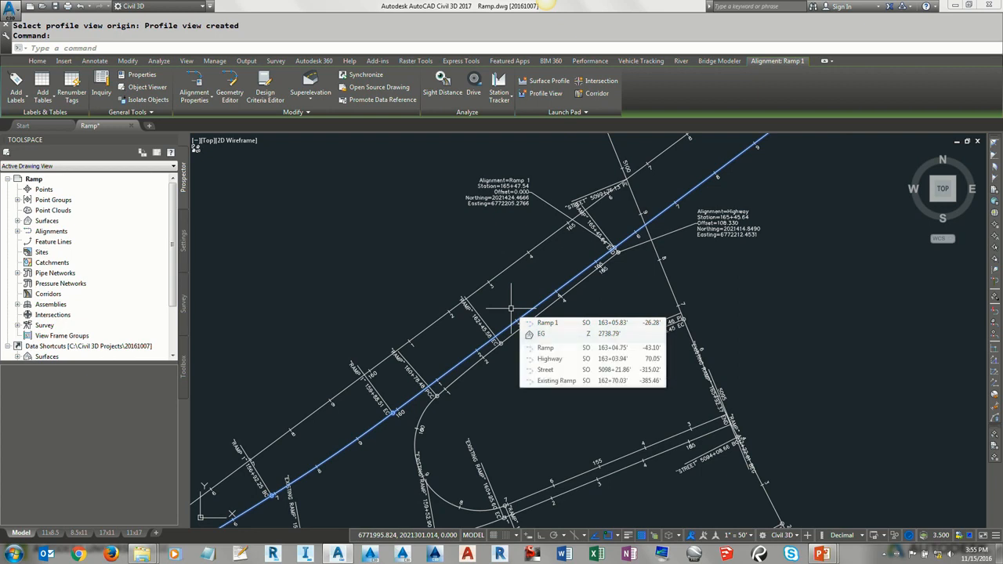
Create a reference to the Ramp 1 FGCL profile from the Ramp 1 centerline alignment's data shortcuts, using the _No Labels label set
scroll(41, 285, "down", 2)
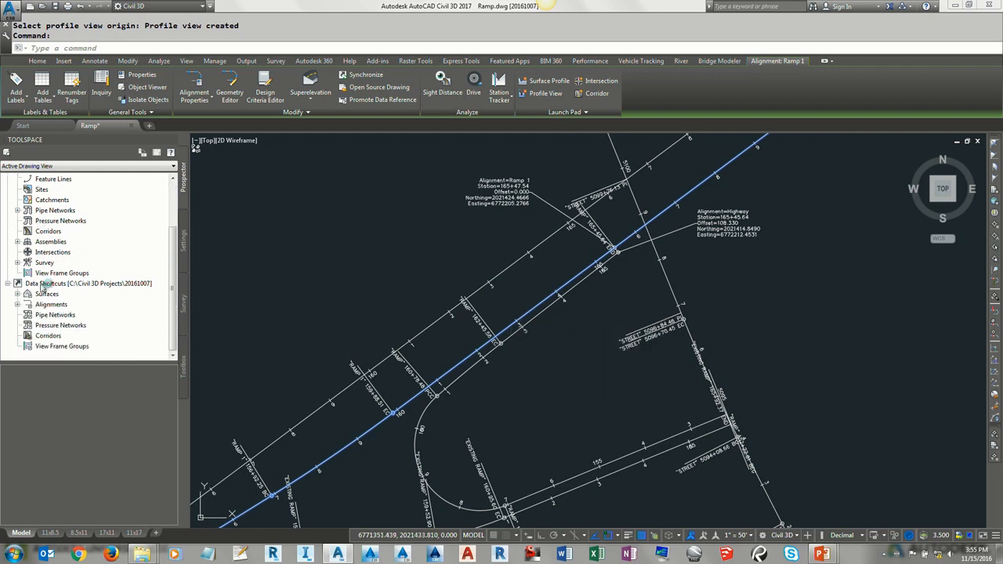
left_click(18, 305)
left_click(28, 305)
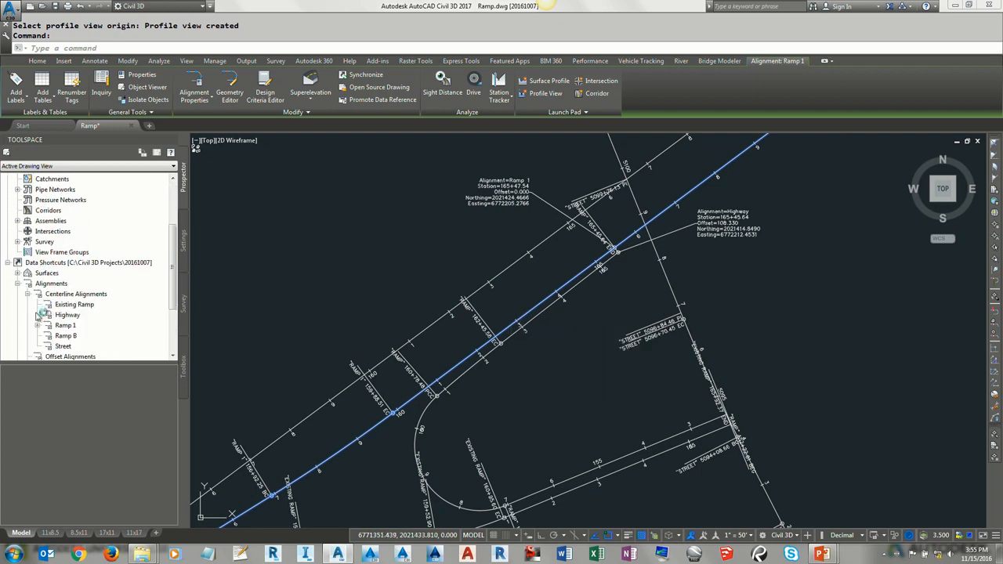
left_click(37, 326)
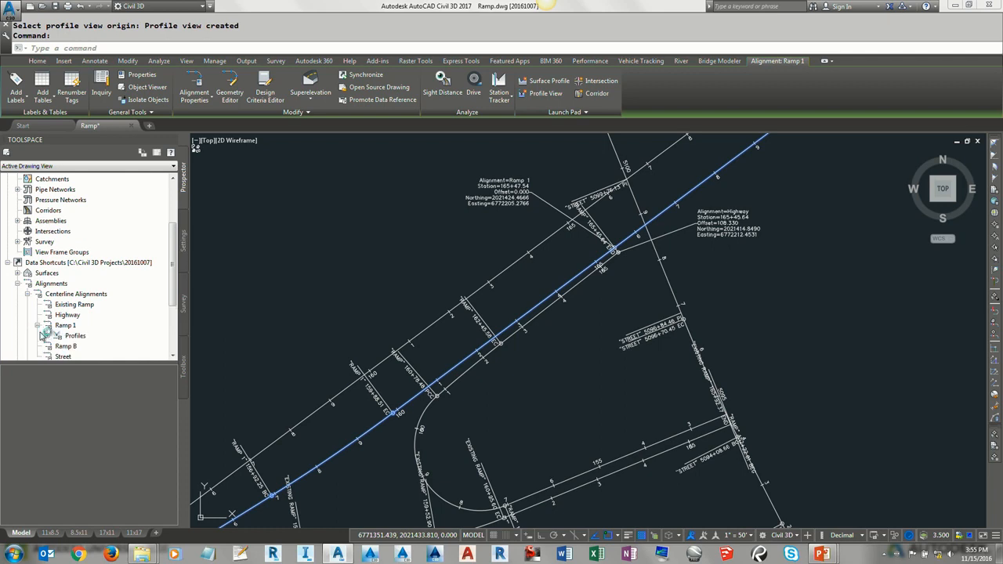
scroll(43, 335, "down", 1)
left_click(48, 304)
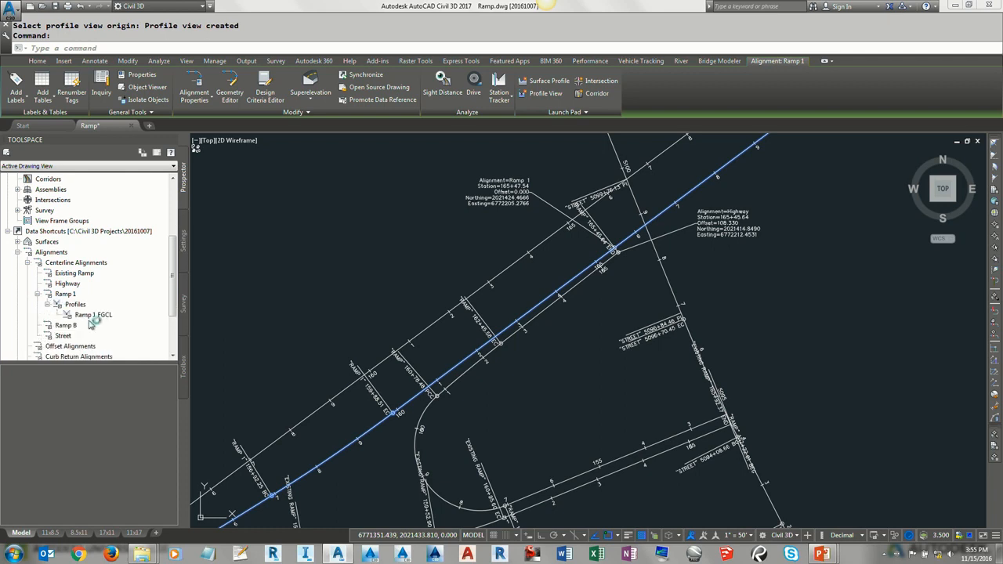
right_click(93, 315)
left_click(169, 317)
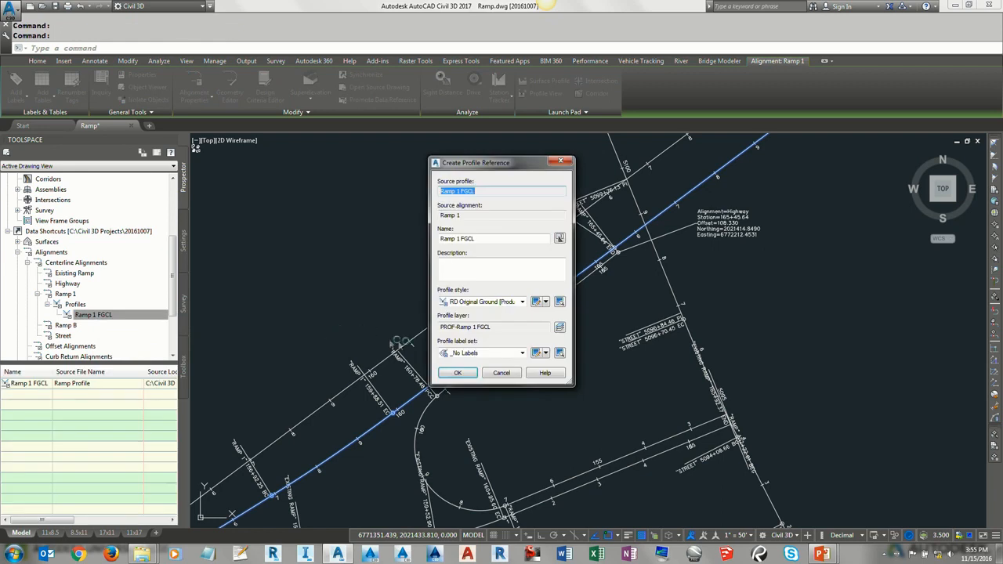
left_click(463, 373)
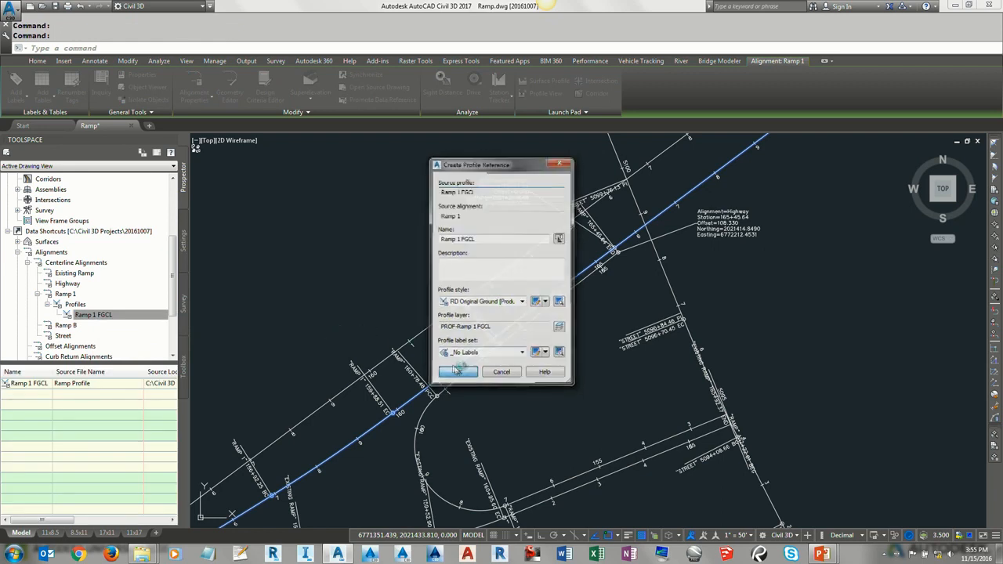
Create a profile view for the Ramp 1 alignment with default settings and place it above the Ramp profile view
scroll(502, 329, "down", 5)
mouse_move(607, 381)
middle_mouse_down()
mouse_move(514, 322)
mouse_move(545, 331)
middle_mouse_up()
left_click(334, 75)
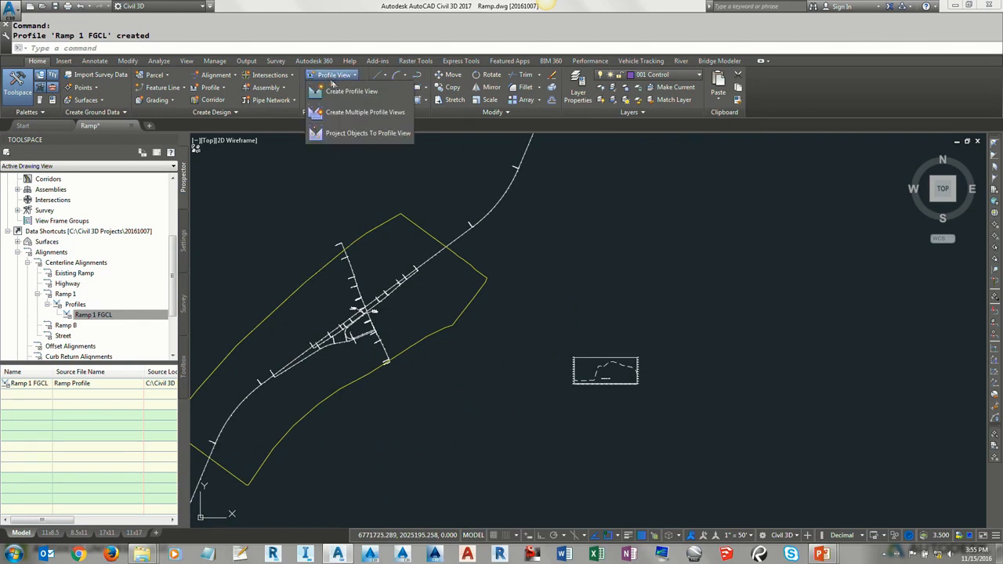
left_click(349, 89)
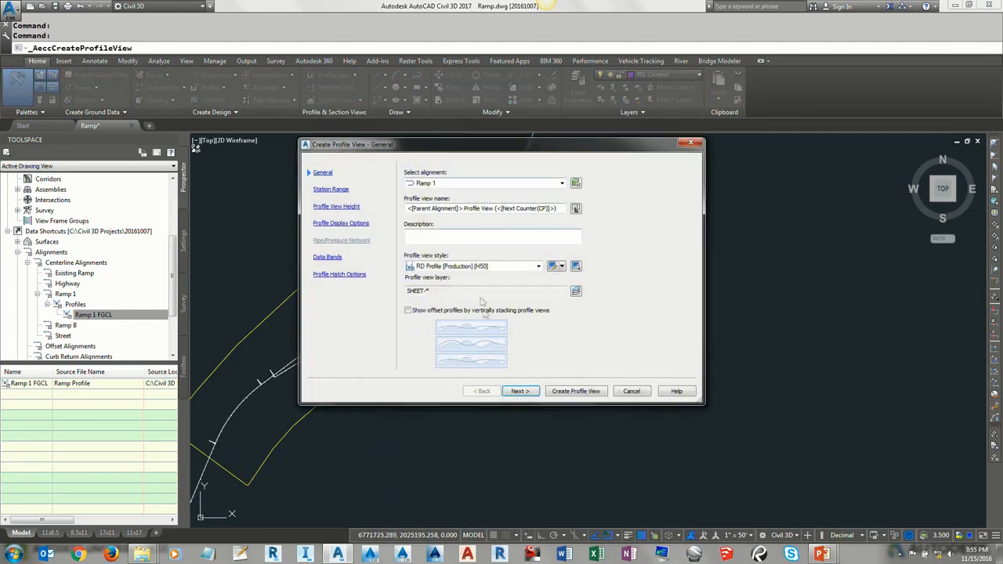
left_click(569, 391)
left_click(615, 295)
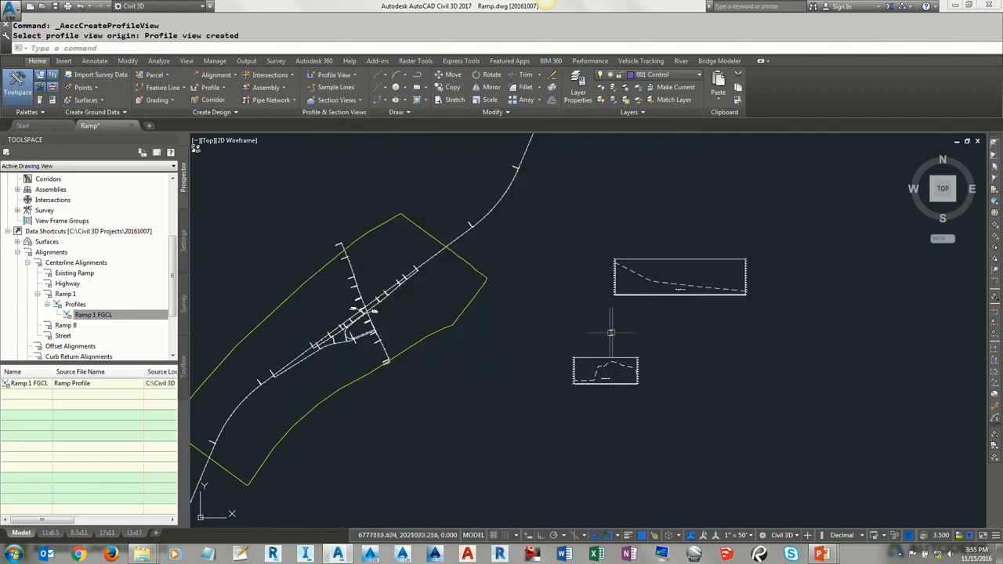
scroll(591, 284, "up", 2)
key("Escape")
key("Escape")
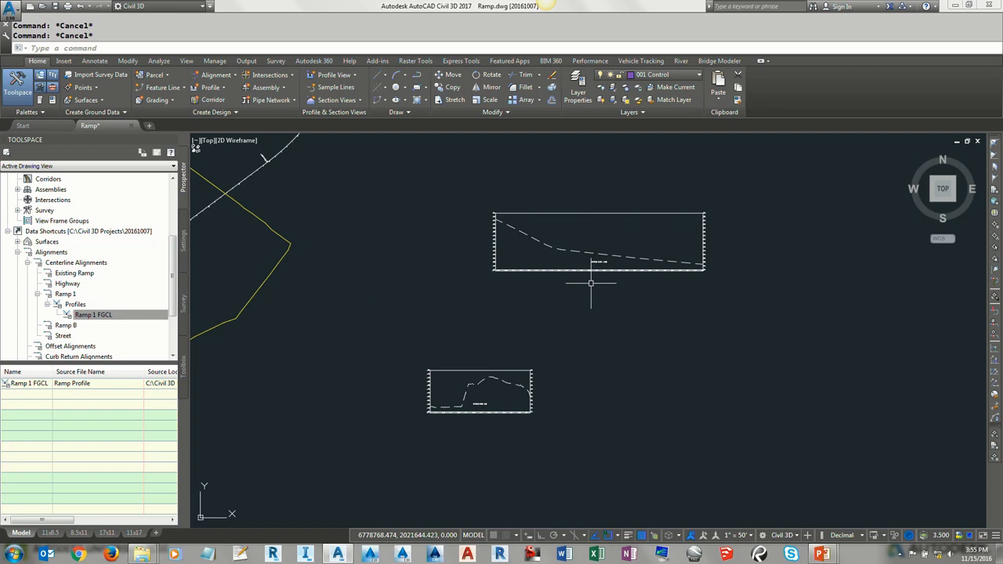
Superimpose the Ramp 1 FGCL profile onto the Ramp profile view with both the start and end station limits enabled
left_click(539, 237)
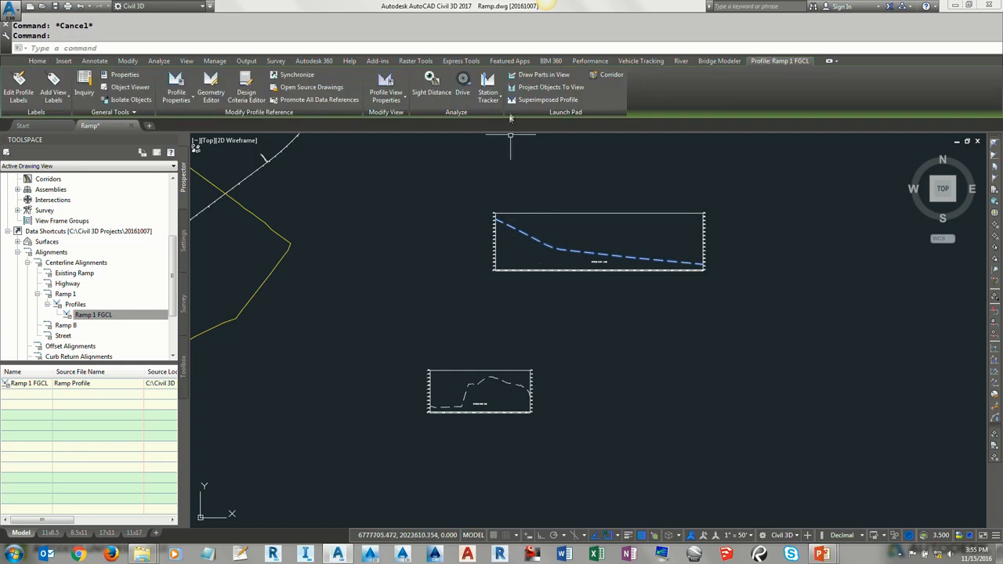
left_click(525, 101)
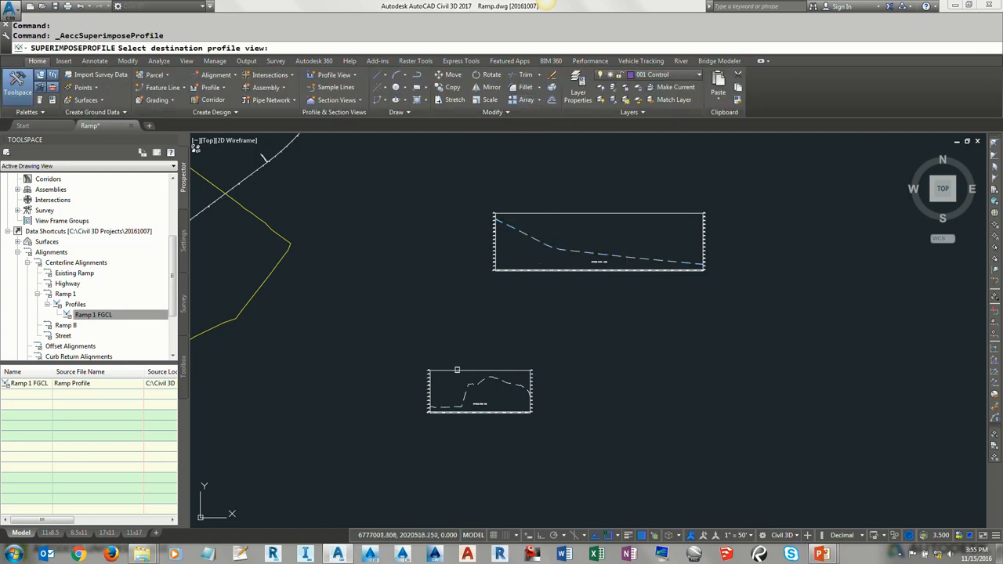
left_click(459, 374)
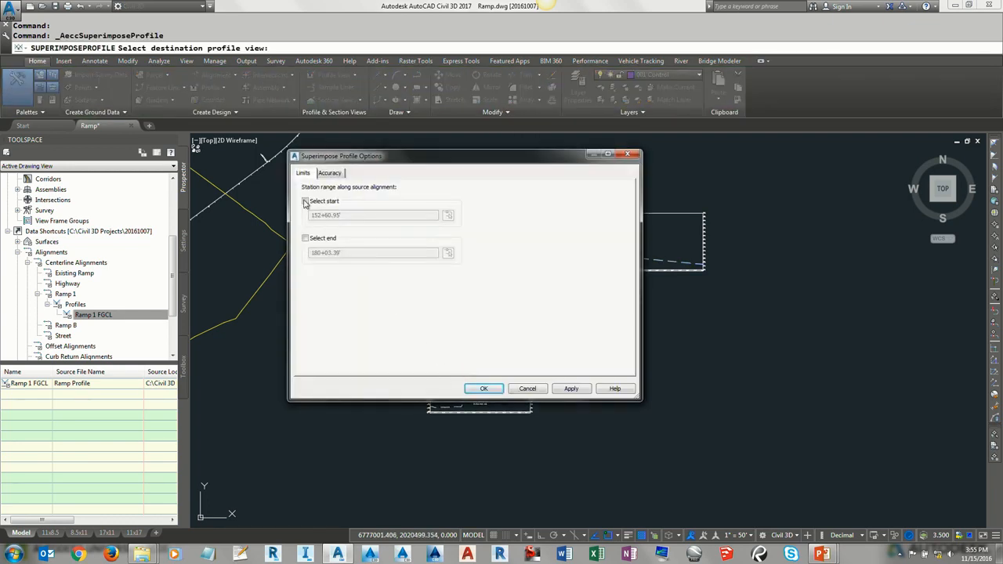
left_click(305, 201)
left_click(305, 238)
left_click(483, 389)
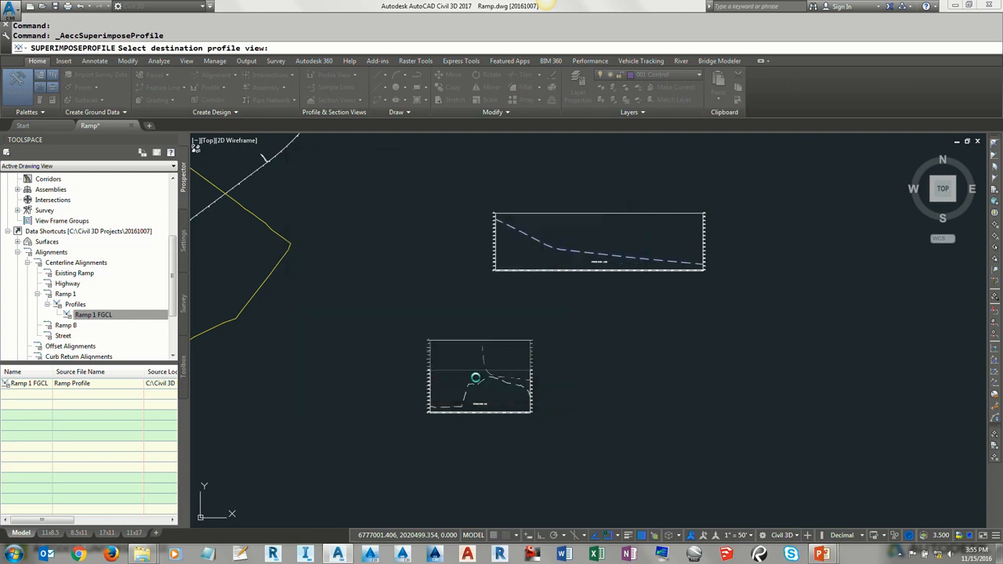
Create a layout profile in the Ramp profile view using the RD Finish Grade [Production] style and RD Finished Grade [Production] label set
scroll(458, 408, "up", 4)
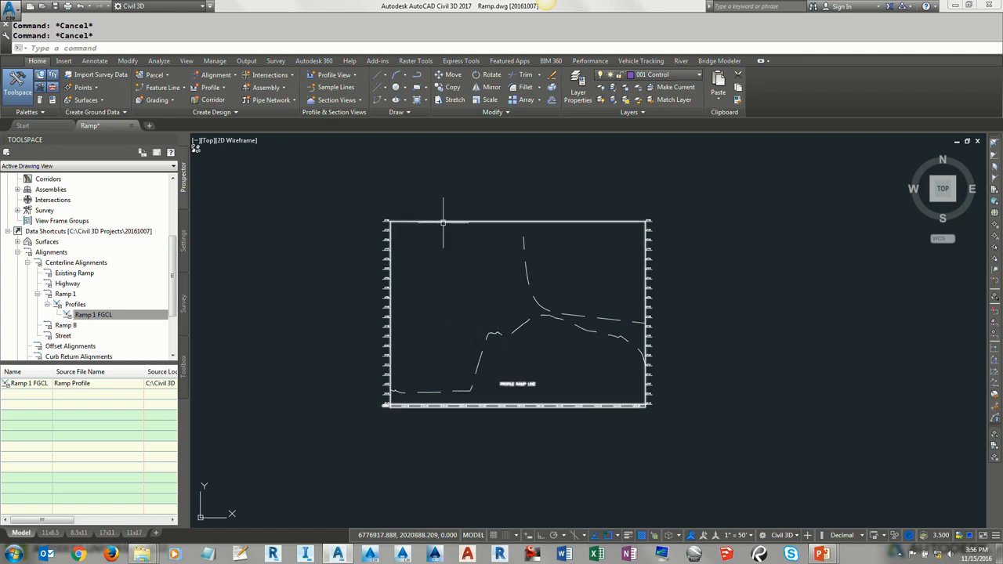
left_click(391, 267)
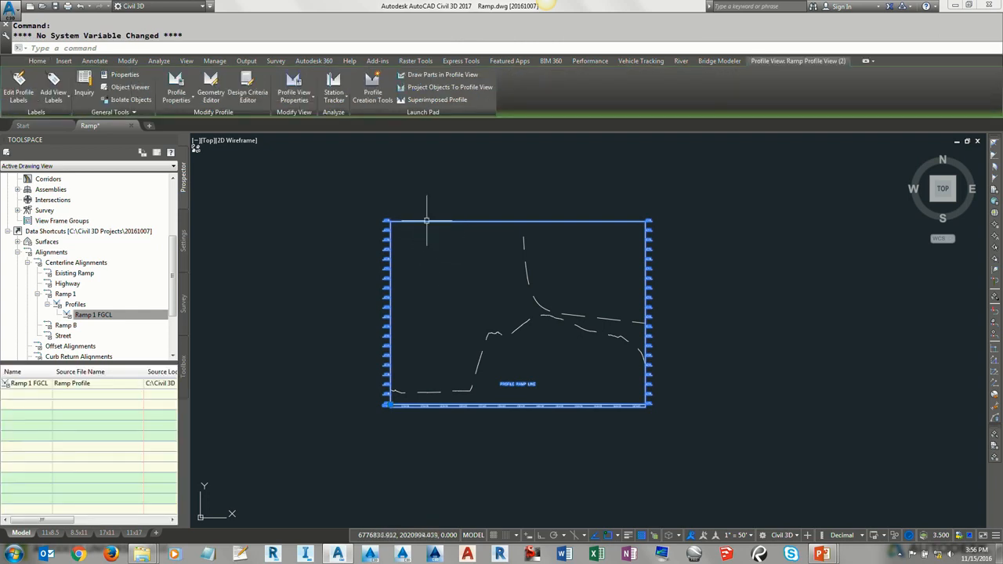
left_click(372, 86)
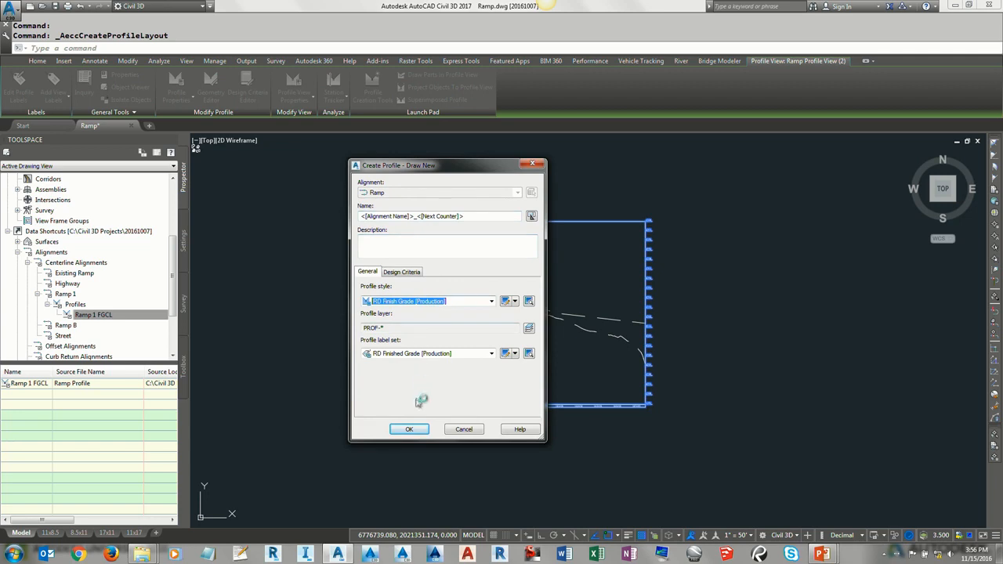
left_click(412, 429)
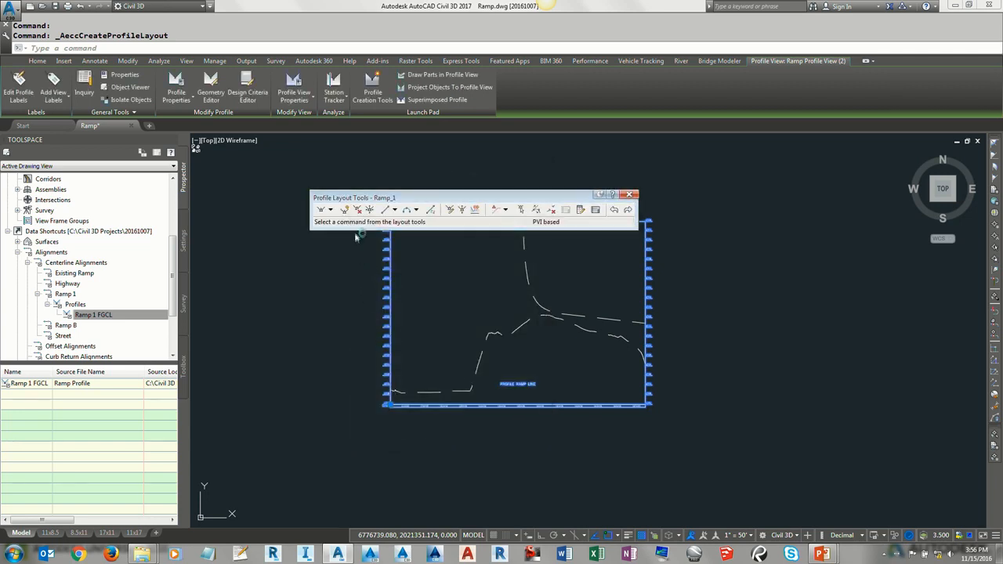
left_click_drag(362, 203, 343, 165)
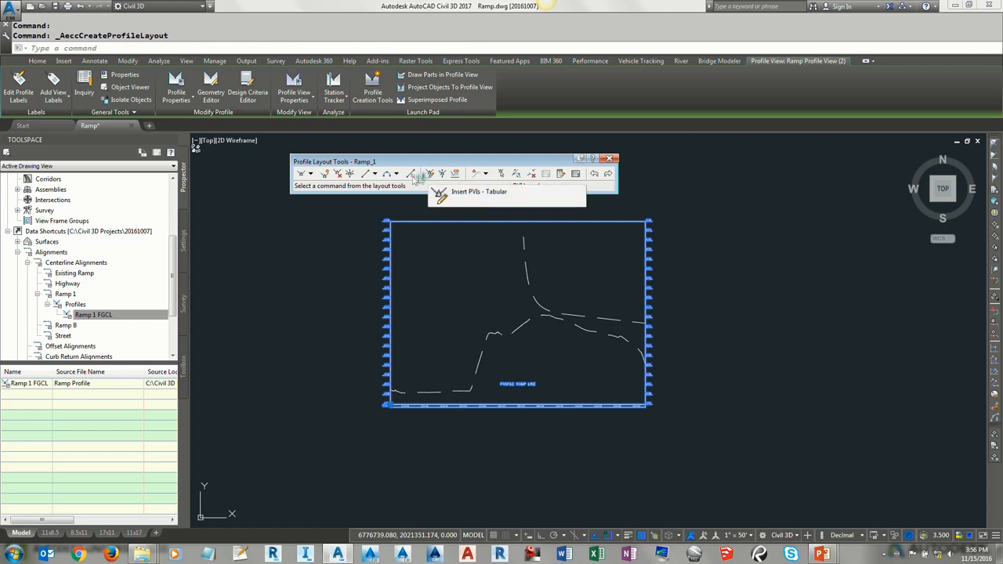
Draw a first tangent above the existing ground from about station 152+24, elevation 2703.67, to about station 152+78, elevation 2702.54
left_click(311, 174)
left_click(333, 187)
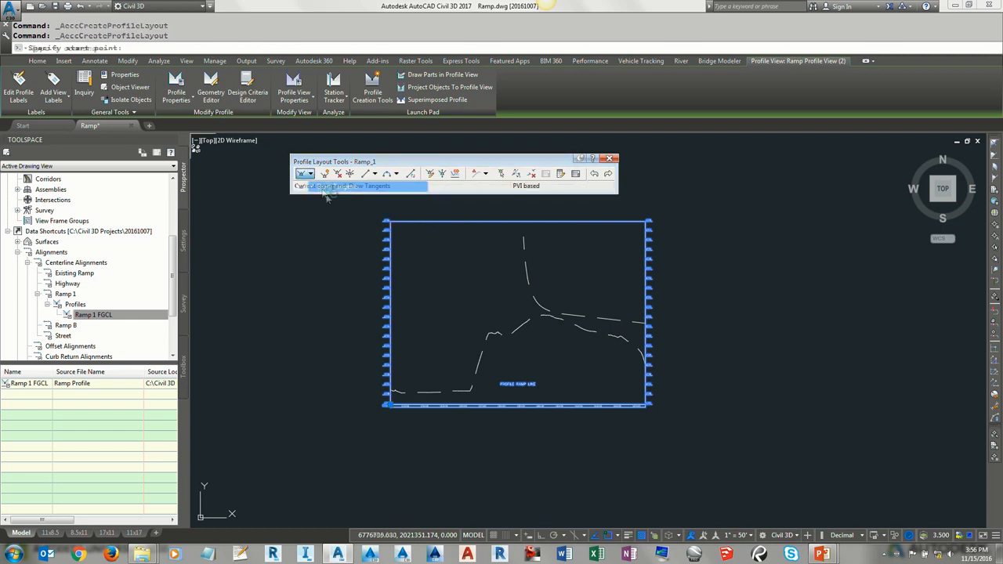
scroll(390, 384, "up", 5)
scroll(392, 385, "up", 4)
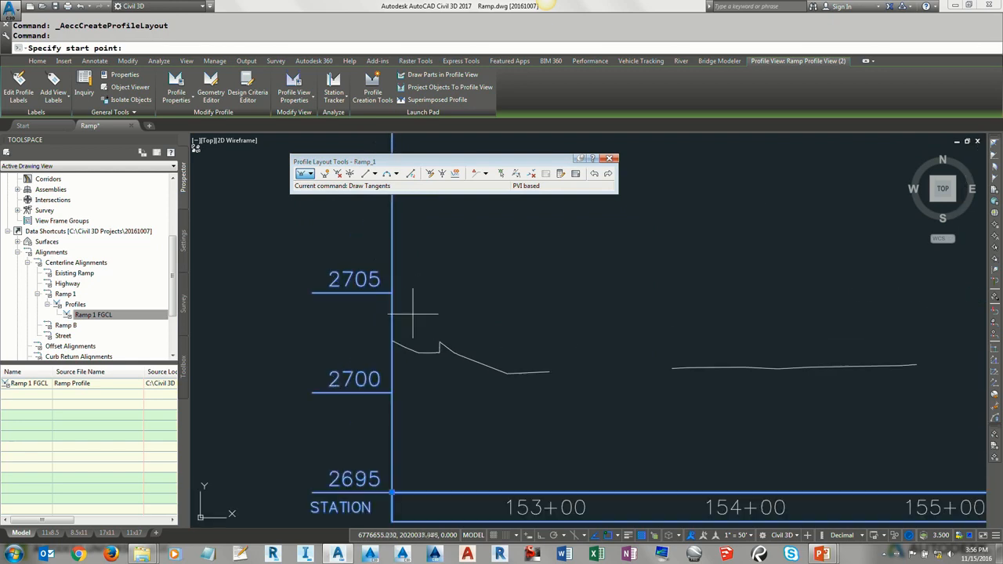
left_click(395, 320)
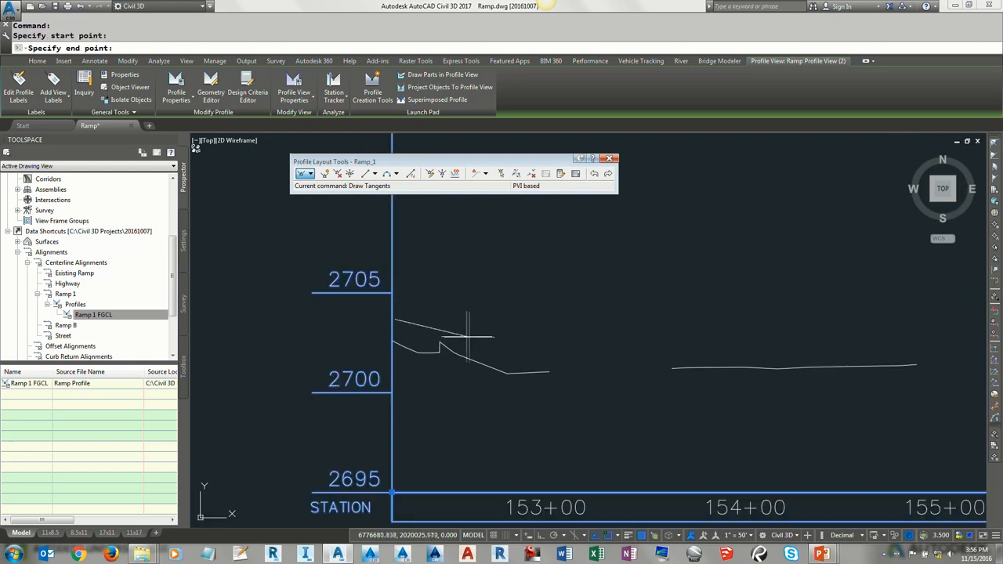
left_click(499, 340)
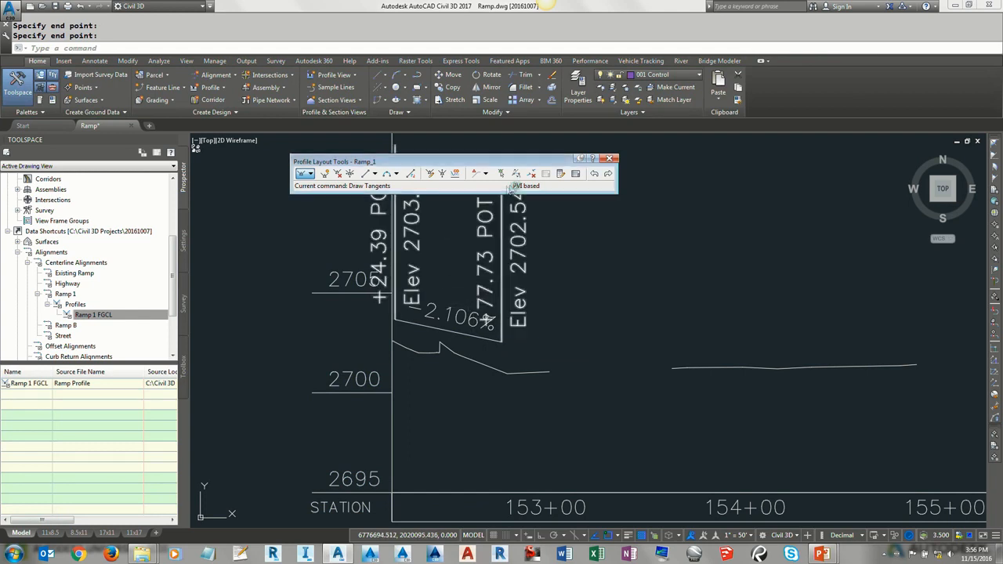
Set the second PVI's station to 153+45 in the profile's entity table and close the table
left_click(561, 178)
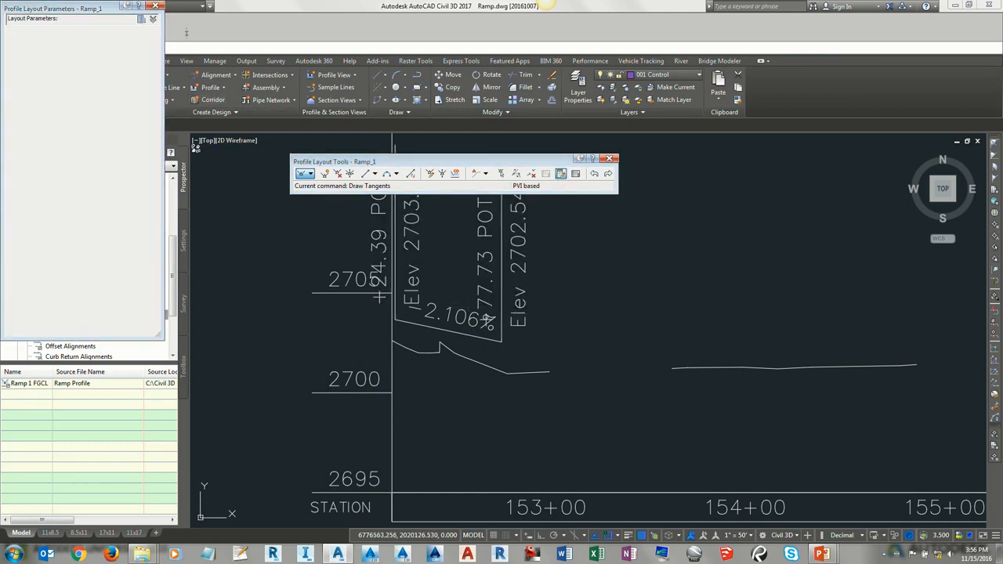
left_click(160, 4)
left_click(576, 173)
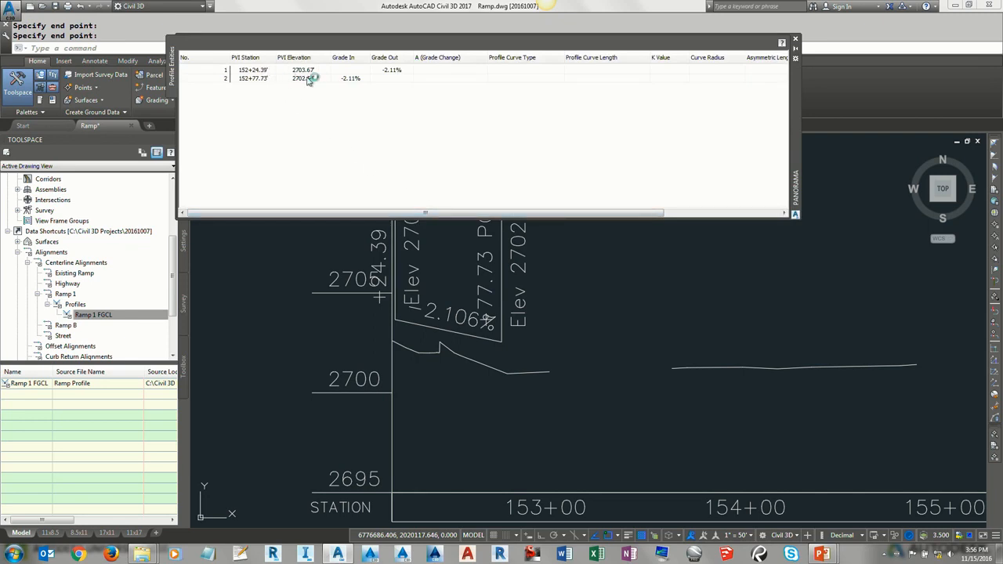
left_click(260, 79)
left_click(257, 80)
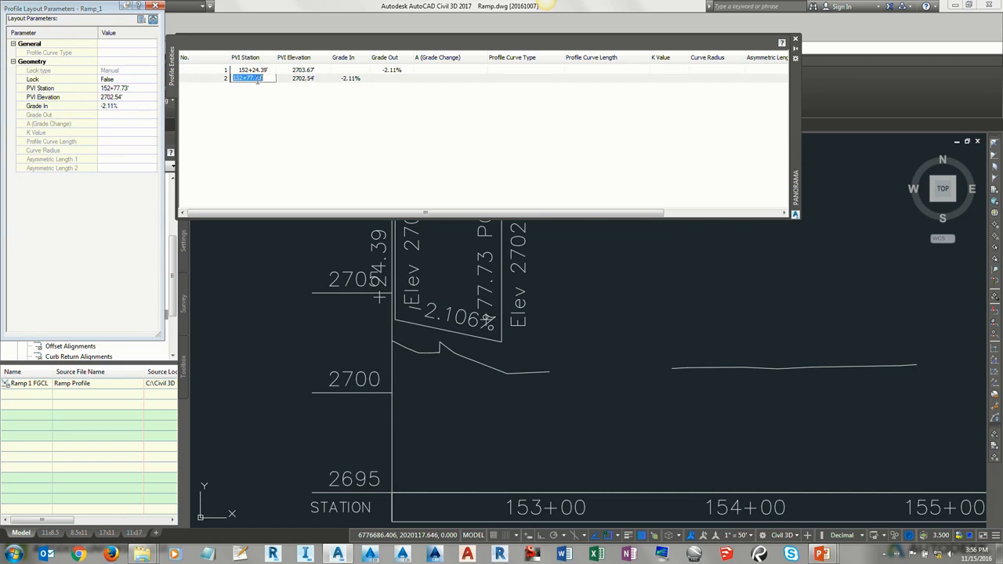
type("15345")
key("Return")
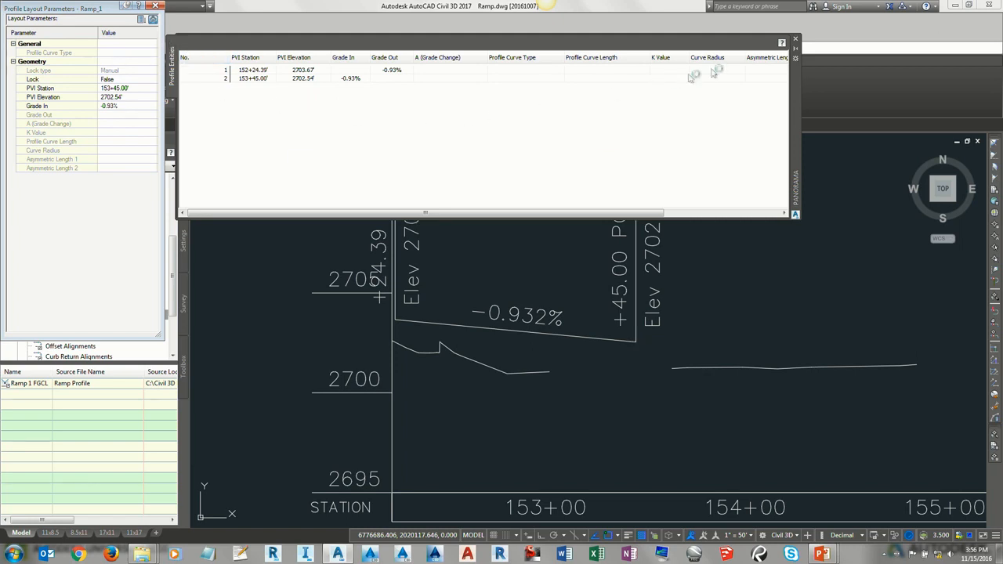
left_click(796, 38)
Examine the superimposed Ramp 1 FGCL profile near the end of the Ramp profile view and compare it with the drawn tangent
scroll(718, 331, "down", 6)
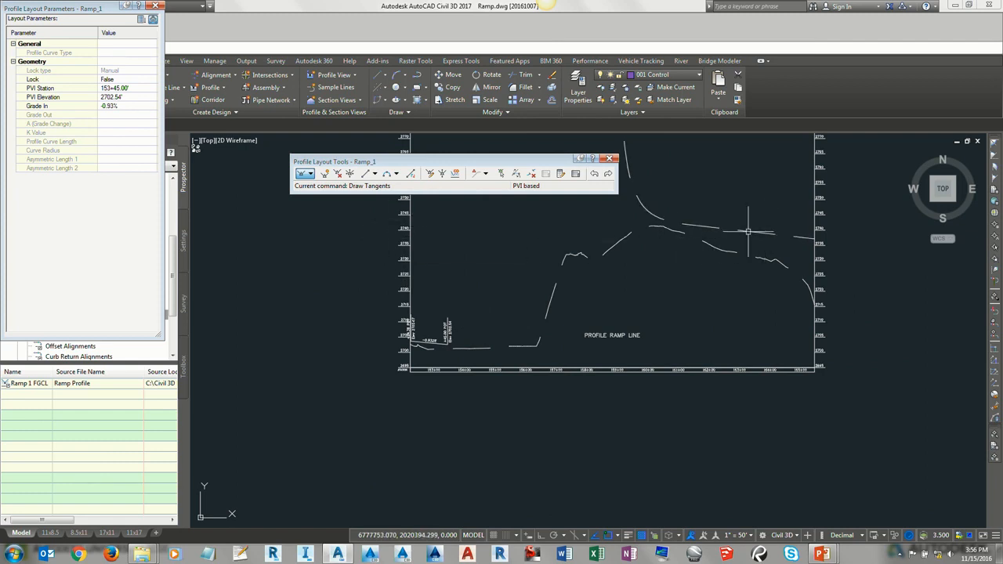
scroll(745, 219, "up", 4)
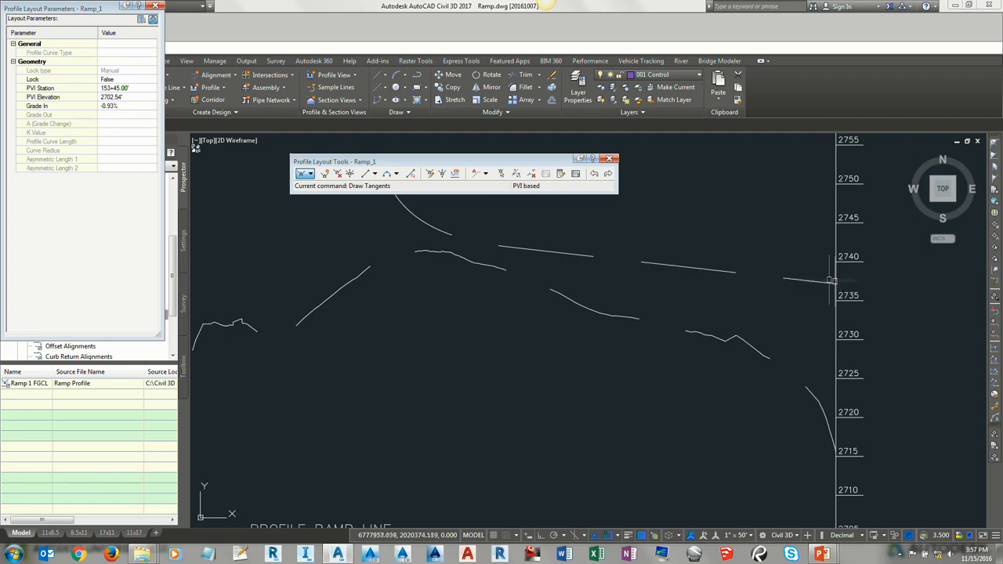
scroll(834, 289, "up", 2)
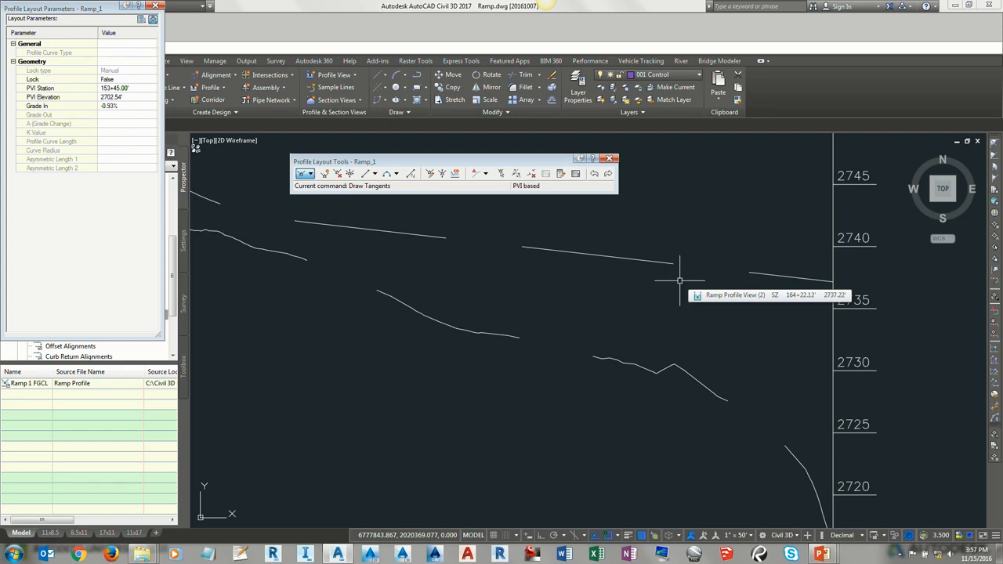
scroll(680, 280, "down", 5)
scroll(482, 348, "up", 3)
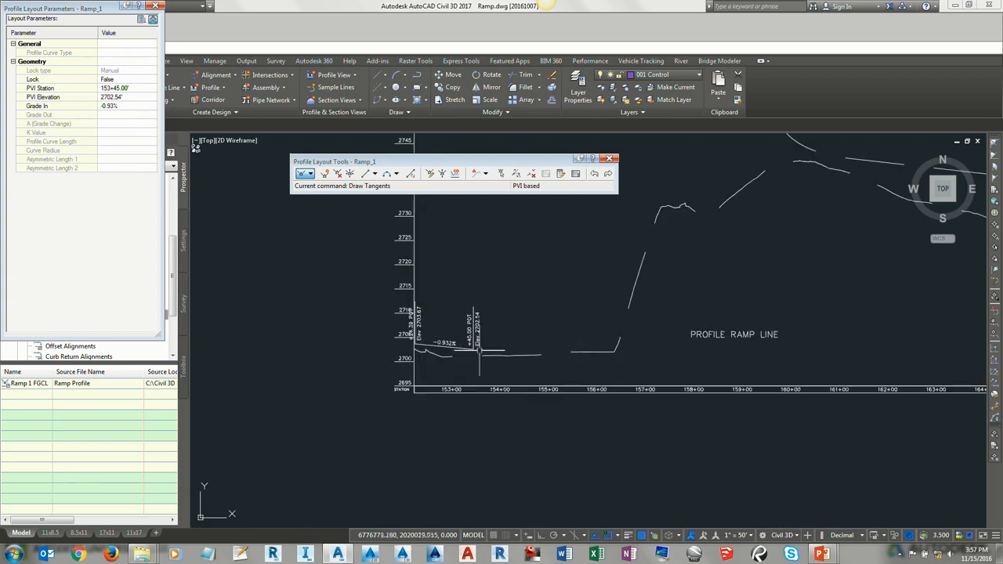
scroll(486, 349, "up", 3)
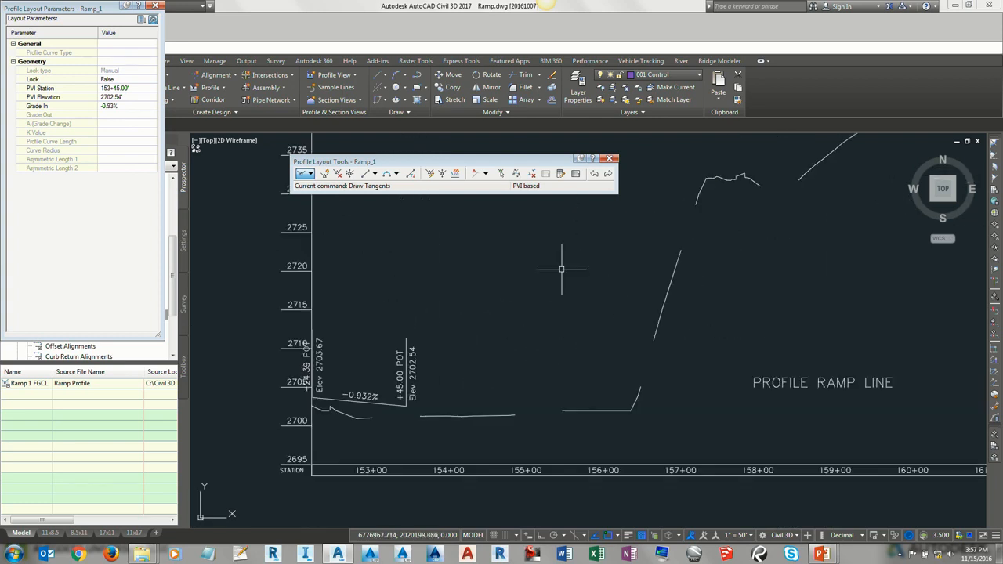
scroll(576, 260, "down", 2)
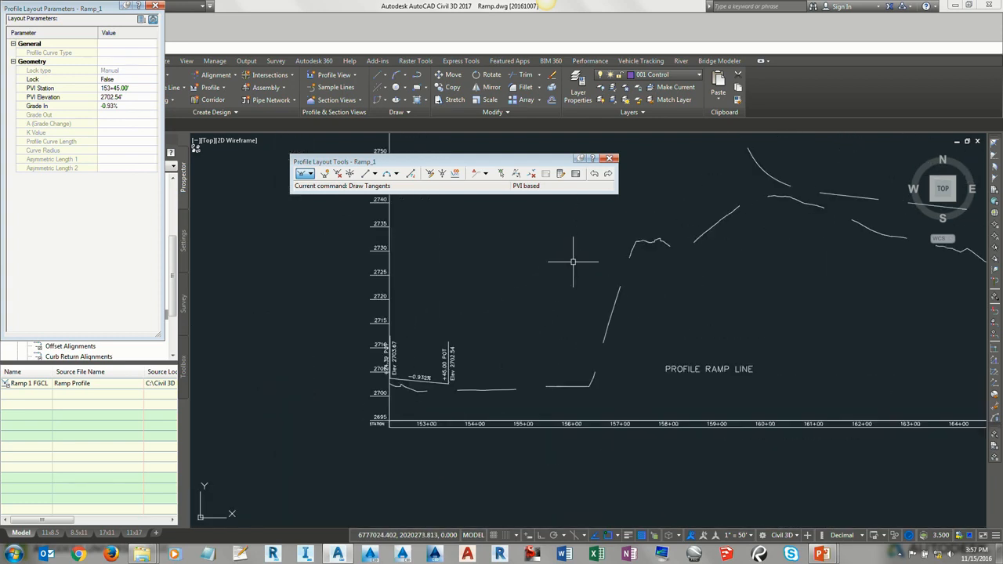
Start Solve Tangent Intersection with the drawn tangent's end at 153+45 as the first point and a grade of 8
left_click(376, 174)
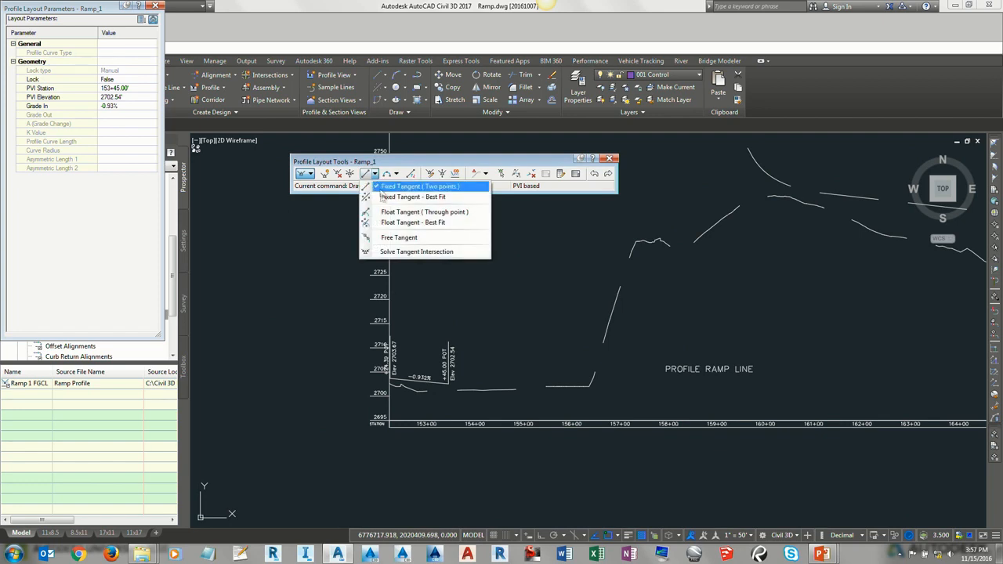
left_click(397, 251)
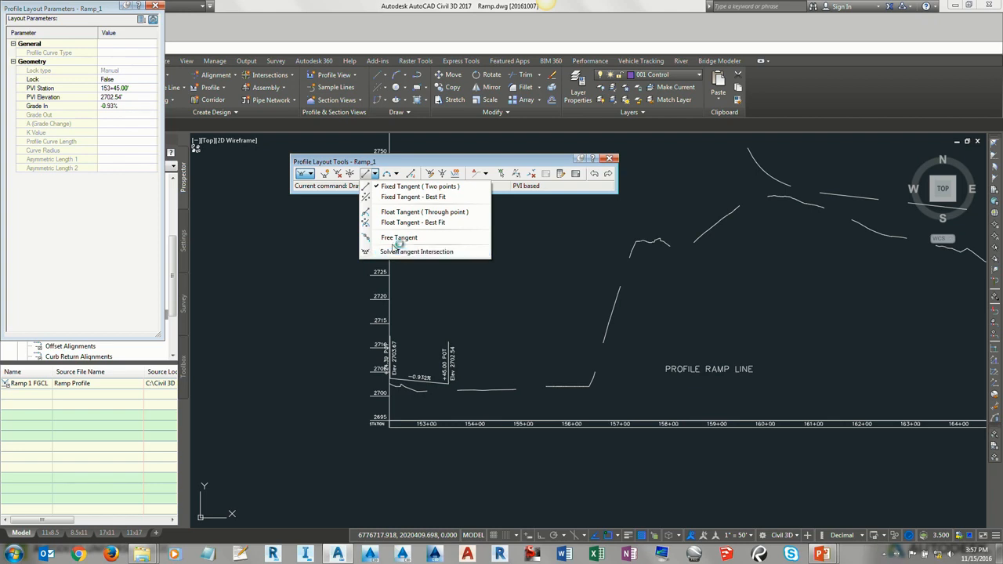
left_click(403, 253)
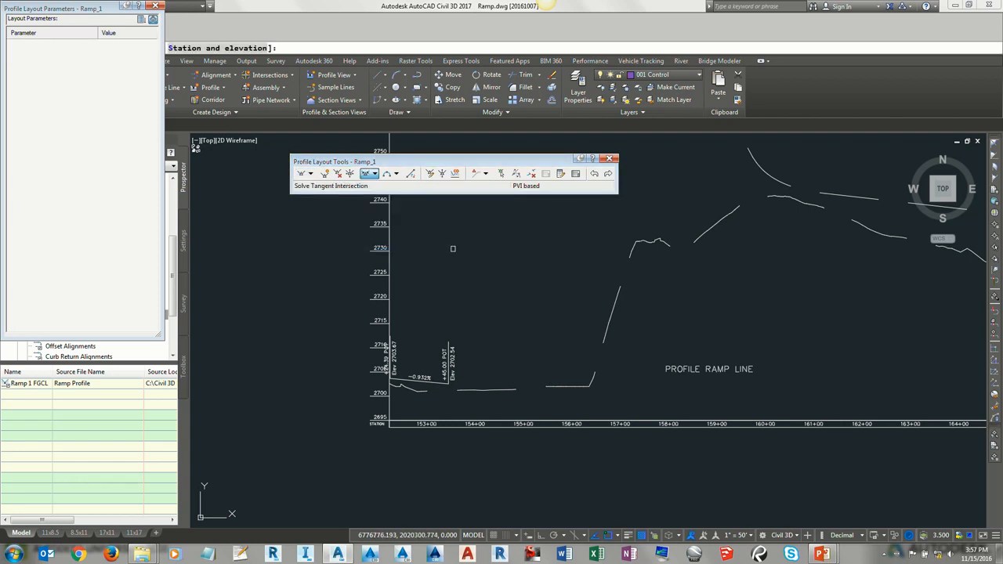
left_click(157, 6)
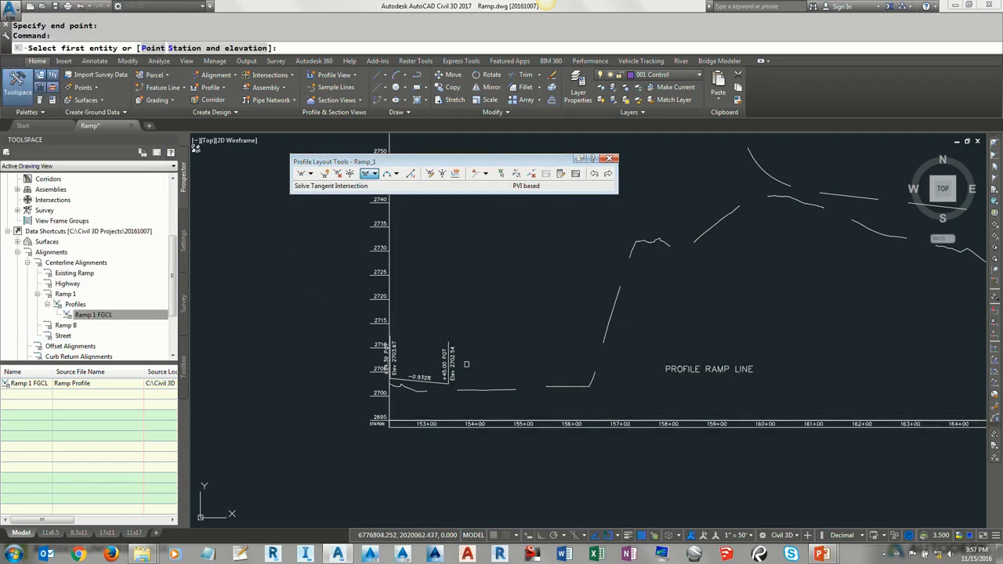
type("p")
key("Return")
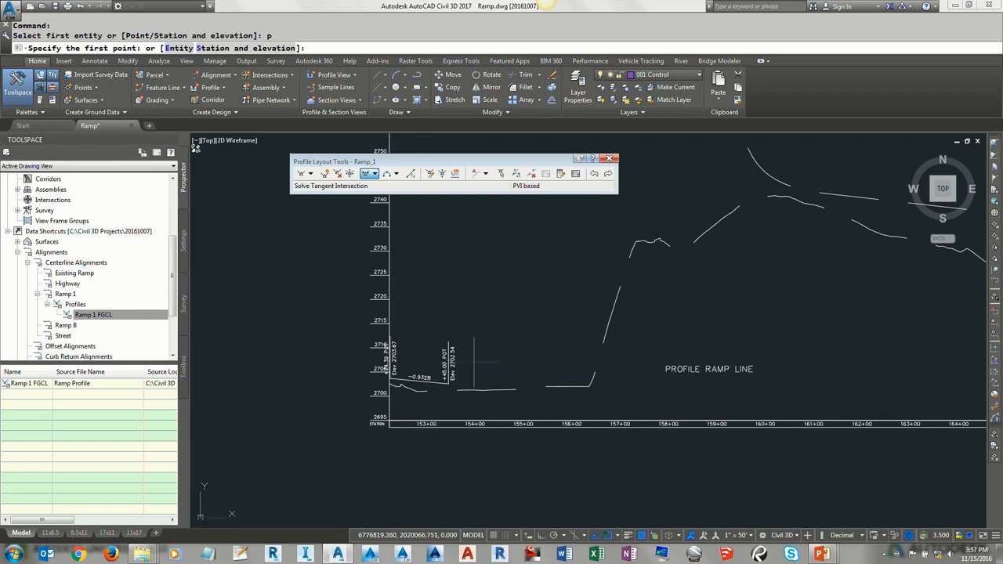
scroll(474, 362, "up", 4)
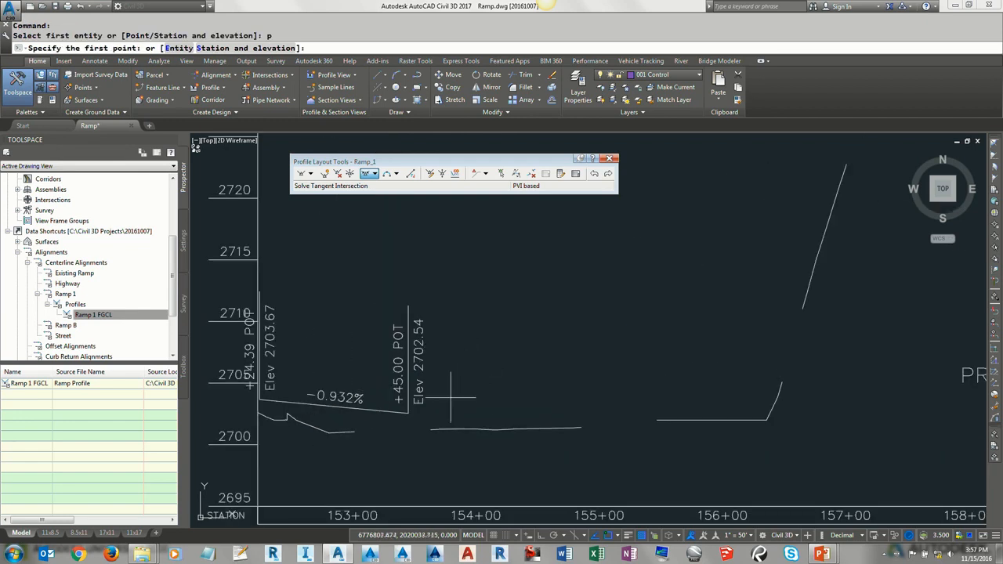
left_click(407, 412)
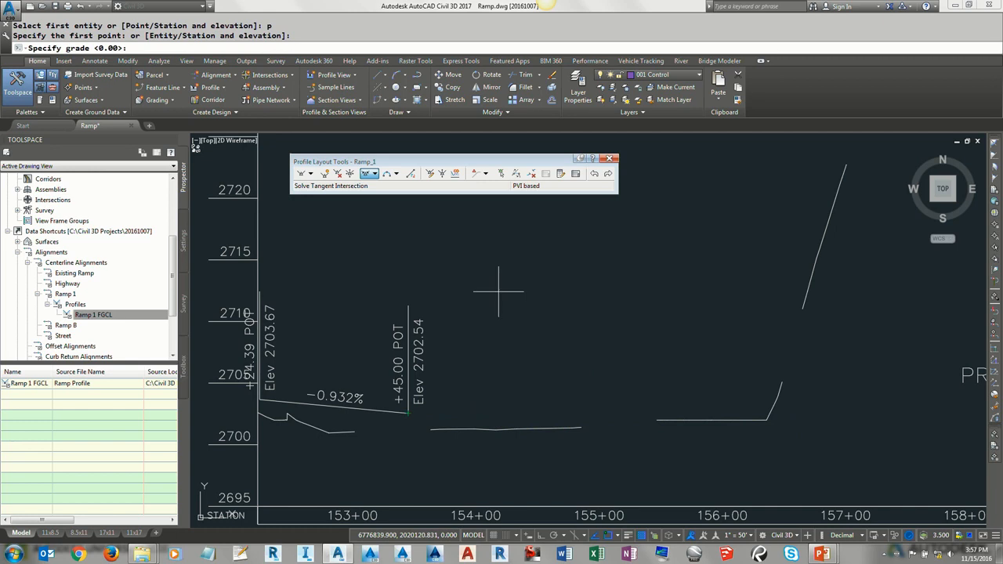
type("8")
key("Return")
Specify the second point of the tangent intersection in the Ramp profile view at station 16537.76, elevation 2736.91
scroll(501, 291, "down", 5)
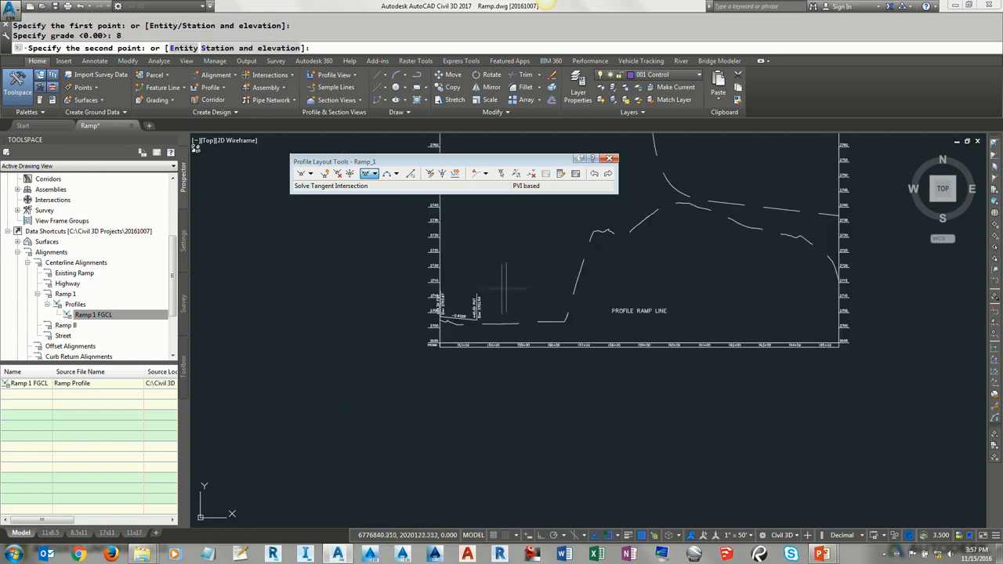
scroll(522, 314, "up", 2)
type("s")
key("Return")
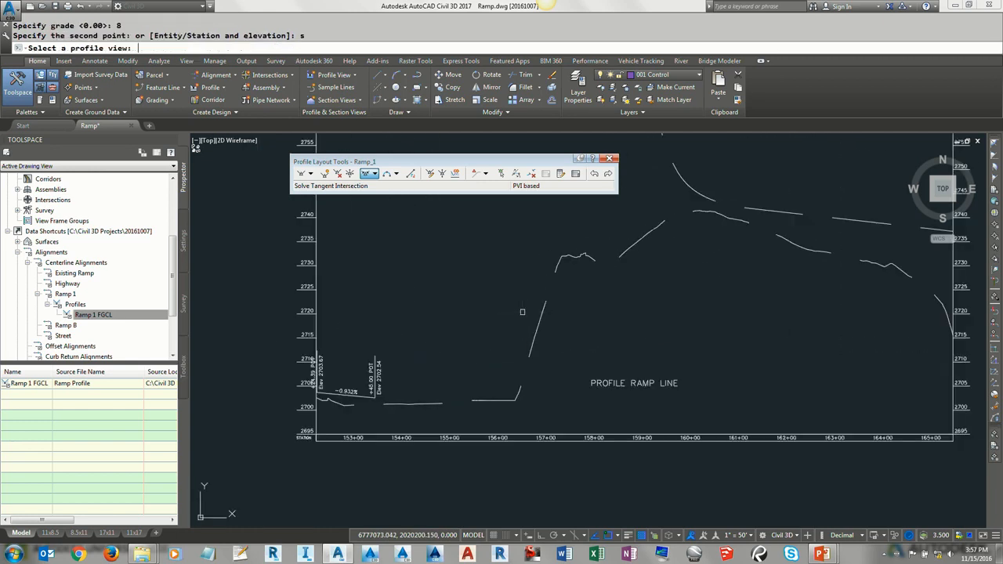
scroll(759, 250, "down", 2)
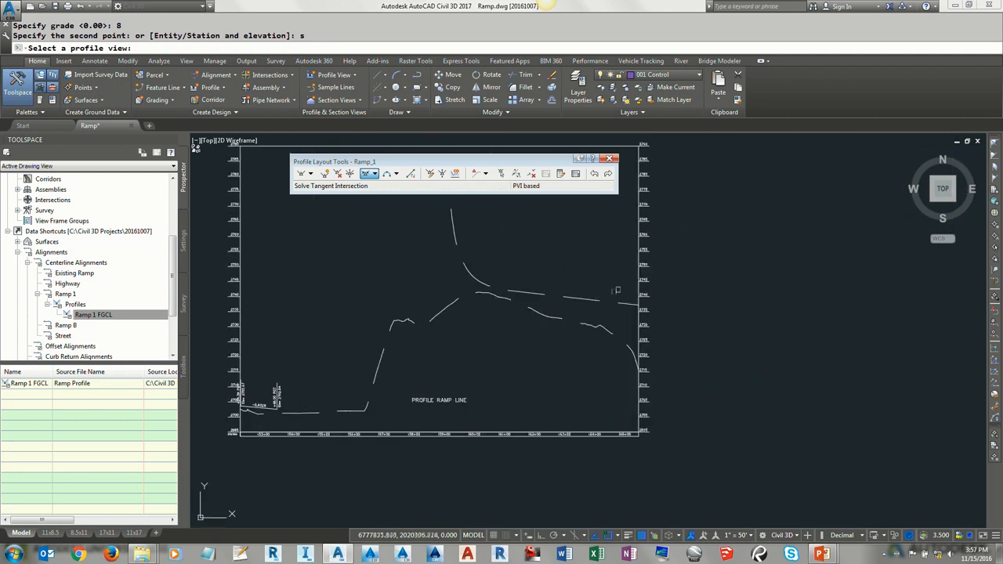
left_click(639, 270)
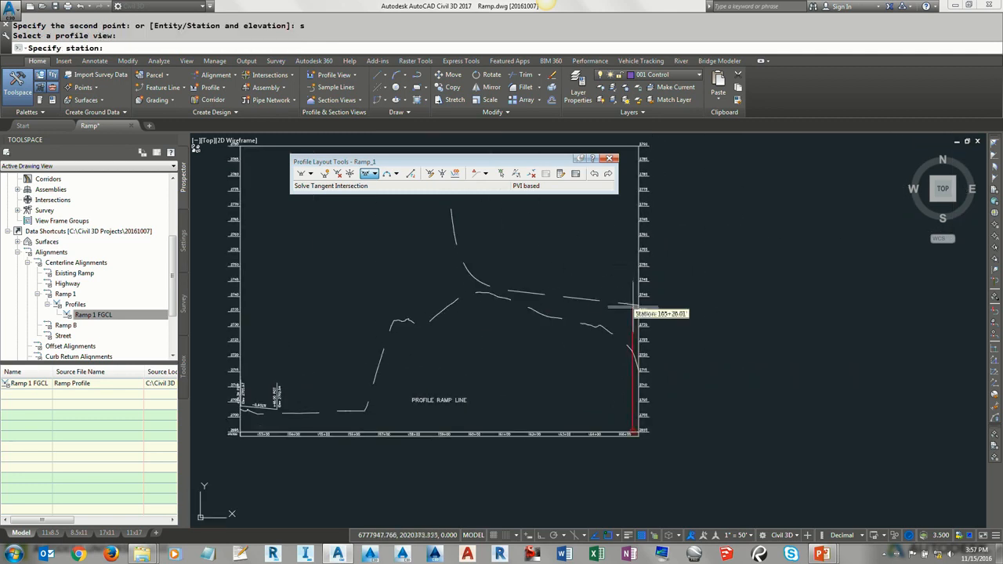
scroll(635, 307, "up", 6)
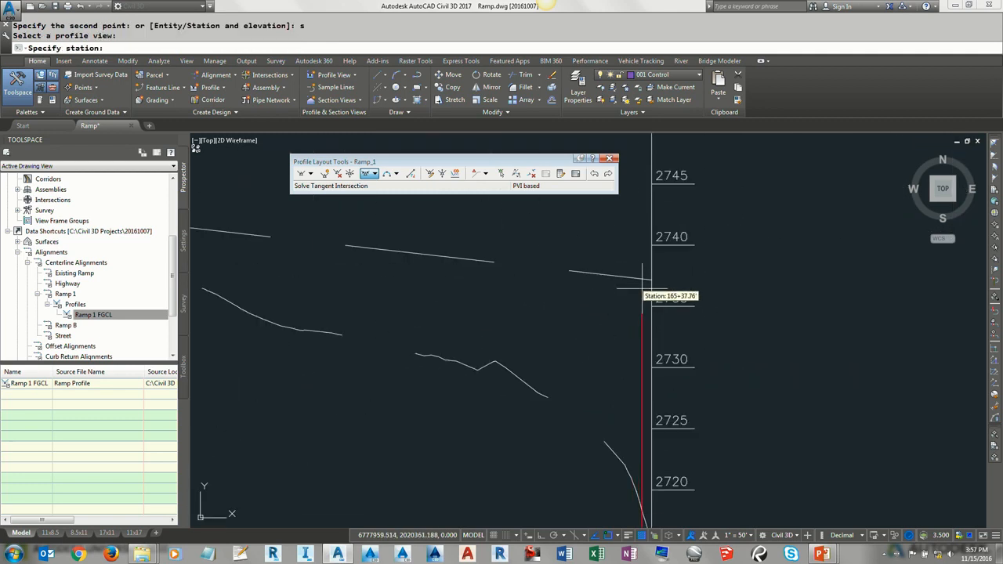
type("16537.76")
key("Return")
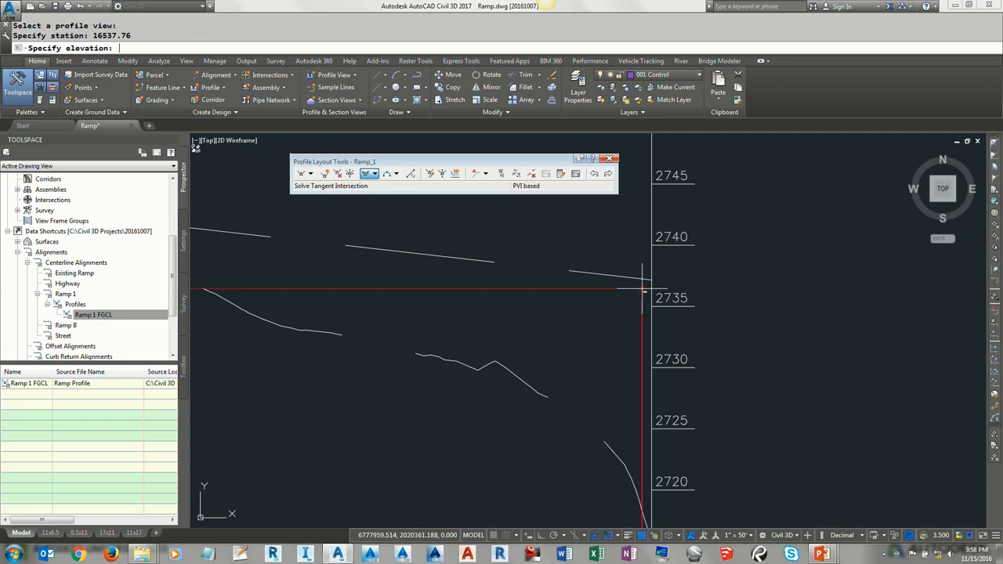
type("2736.91")
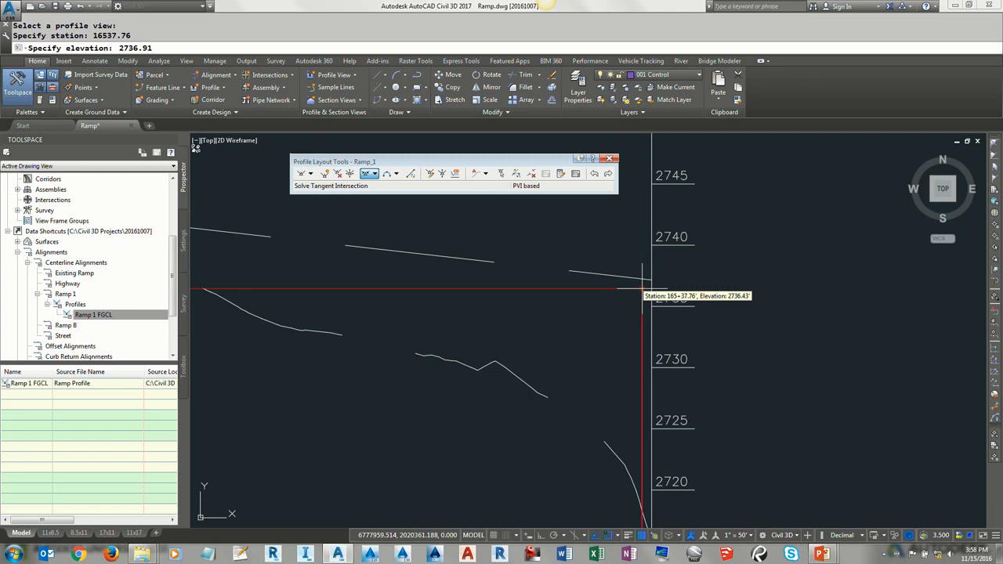
key("Return")
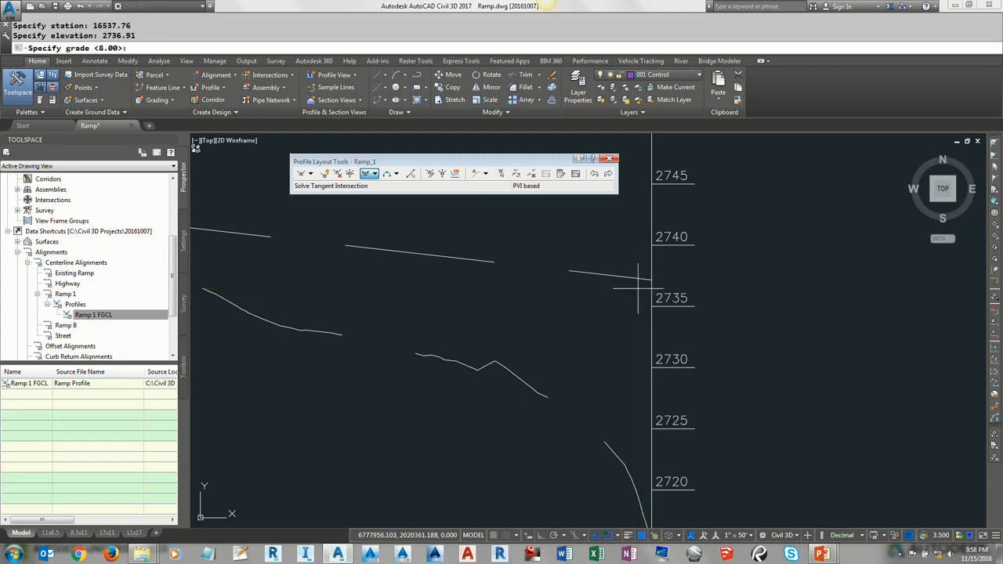
Solve the tangent intersection with a second grade of -1.13, end the command and check the resulting tangents
type("-1.13")
key("Return")
scroll(519, 276, "down", 5)
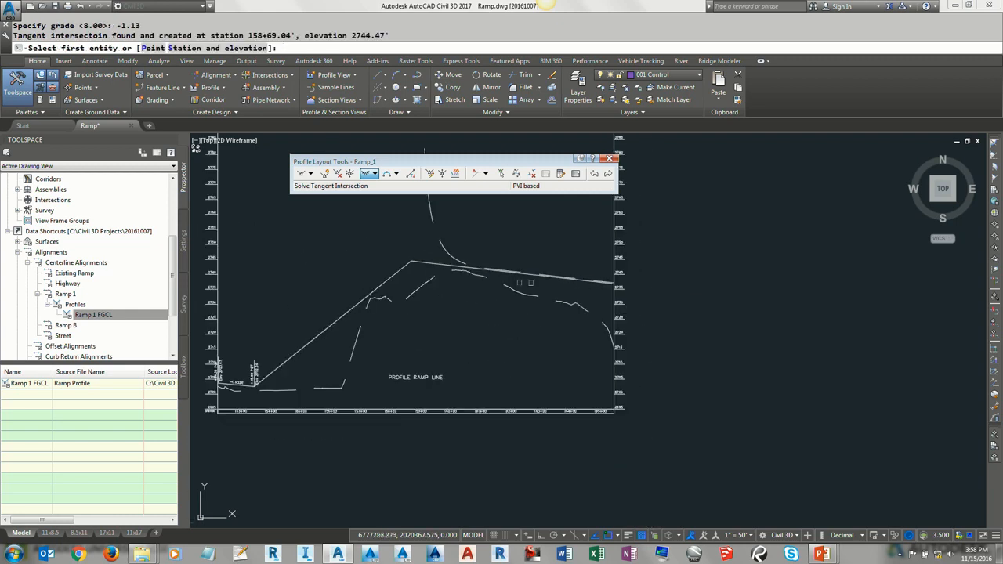
key("Return")
scroll(663, 272, "up", 6)
scroll(477, 271, "down", 6)
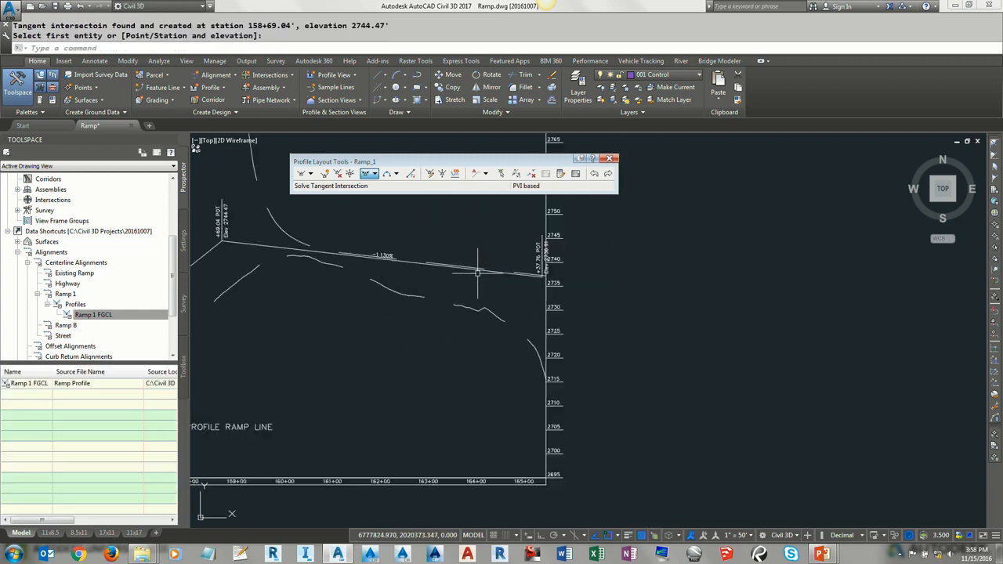
mouse_move(333, 293)
middle_mouse_down()
mouse_move(613, 266)
mouse_move(571, 282)
middle_mouse_up()
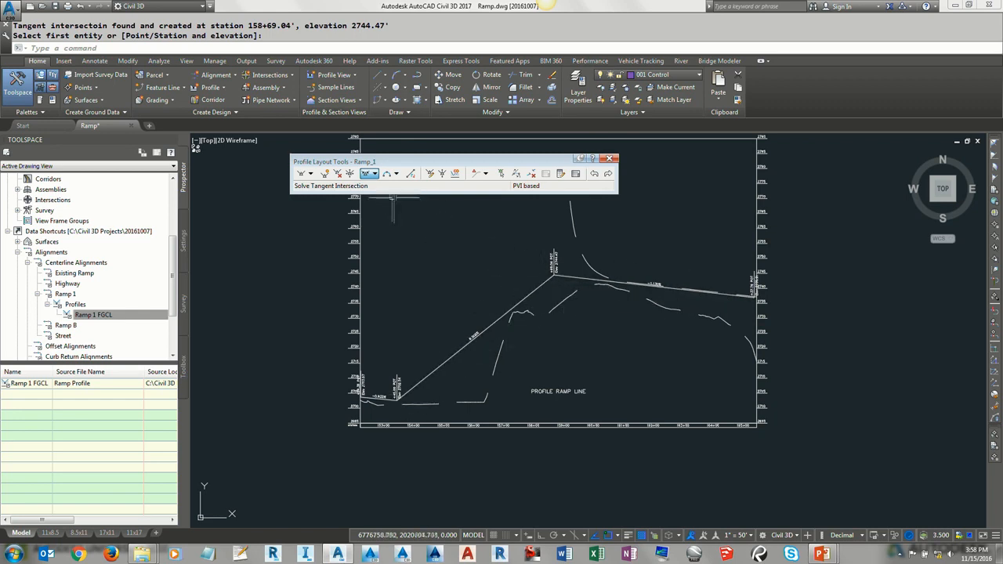
Add a PVI-based free vertical parabola with a curve length of 400 feet at the crest PVI
left_click(376, 174)
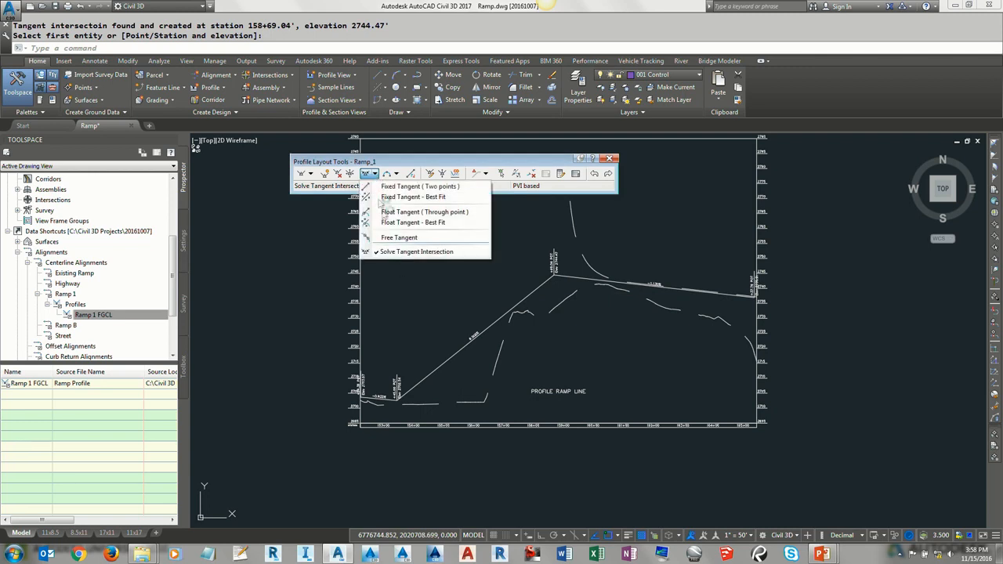
left_click(368, 160)
left_click(396, 174)
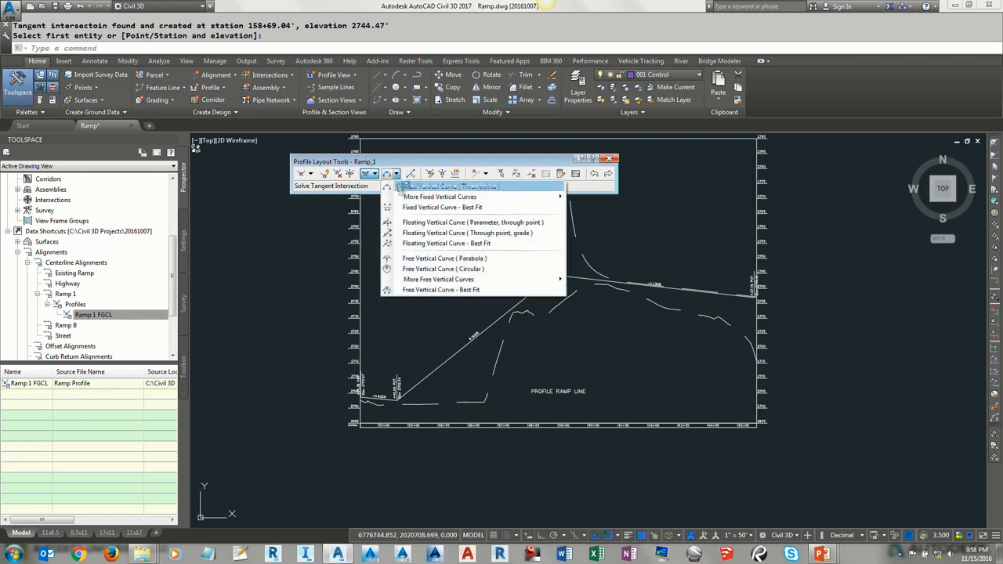
mouse_move(444, 280)
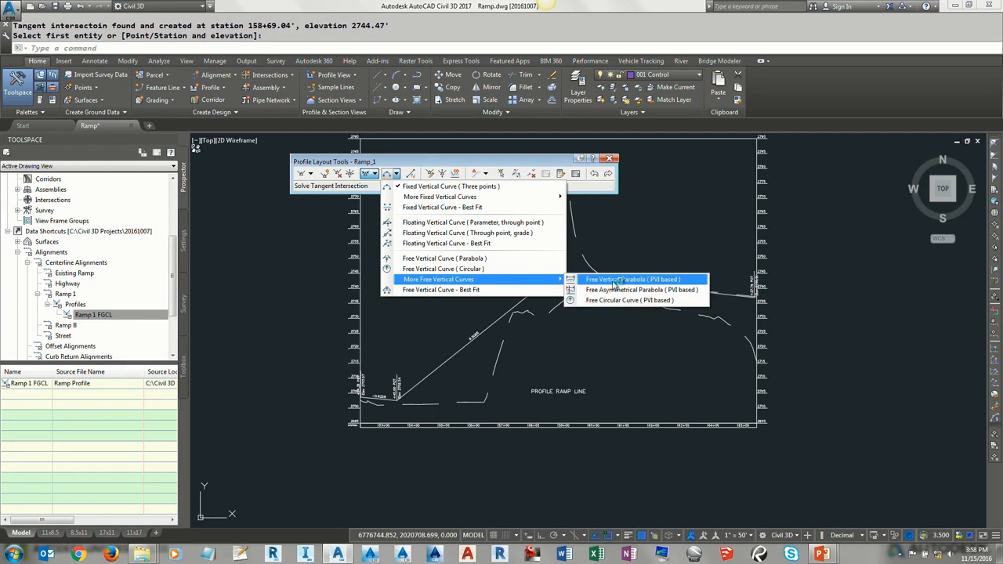
left_click(617, 280)
left_click(548, 302)
type("4")
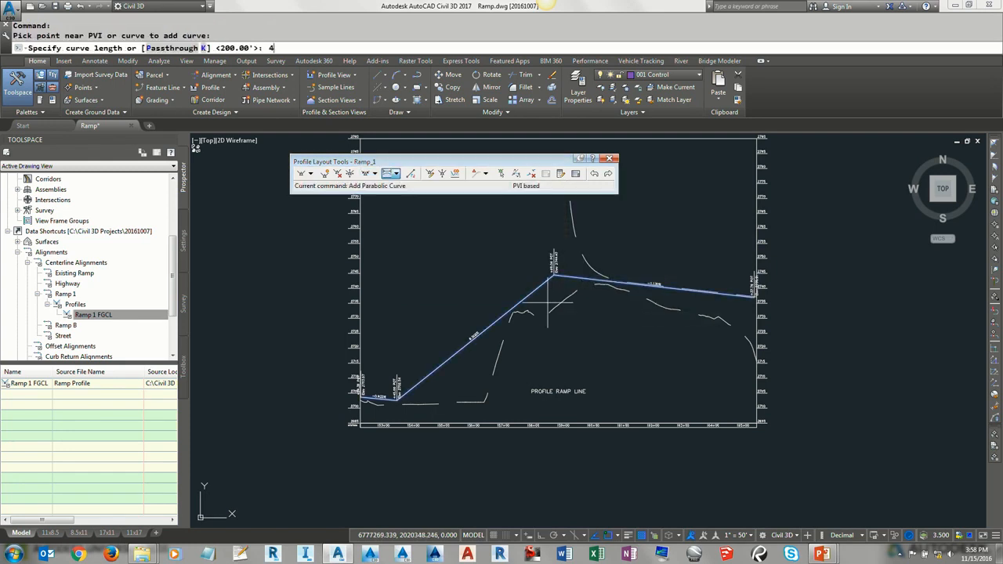
type("00")
key("Return")
Add a 100-foot parabolic curve at the sag PVI at station 153+45 and end the curve command
left_click(404, 396)
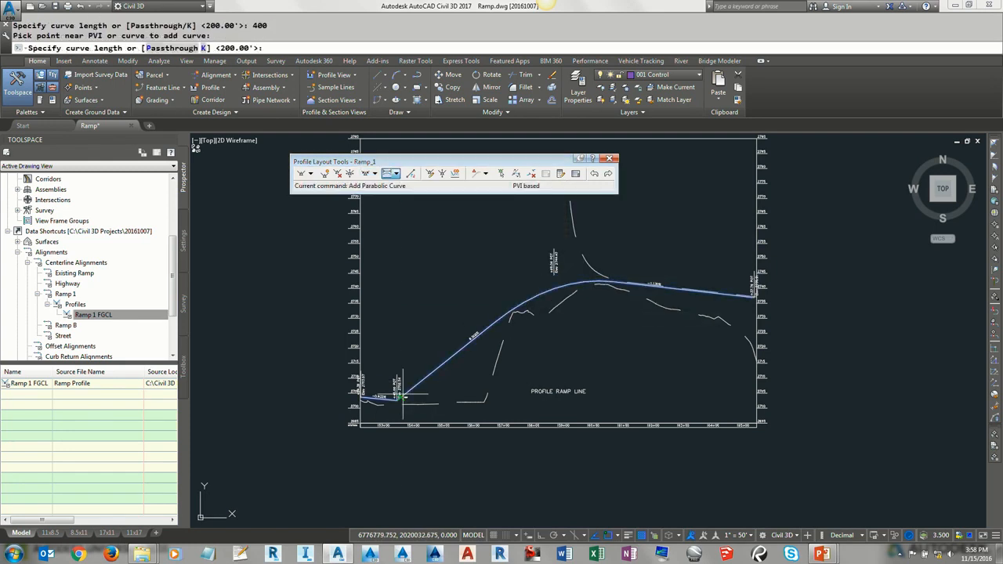
type("100")
key("Return")
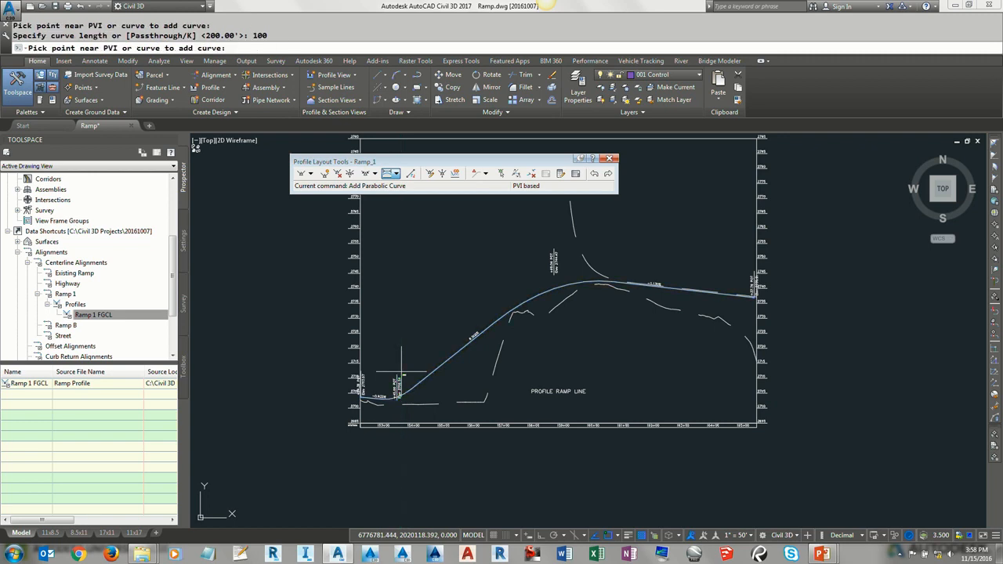
key("Escape")
scroll(402, 369, "down", 2)
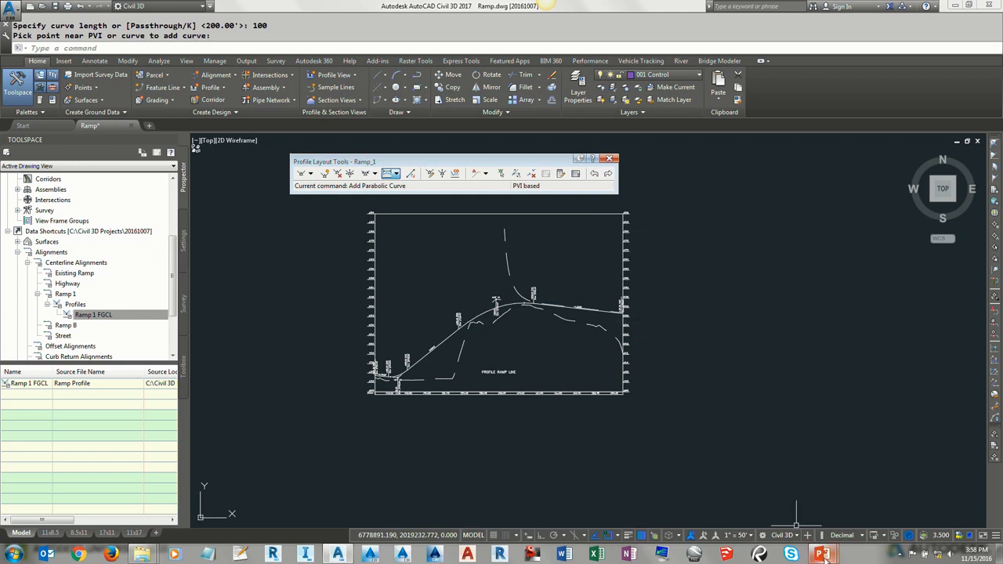
Switch to the PowerPoint slide show and advance past the Intersection – Tips & tricks slide
mouse_move(823, 555)
left_click(881, 494)
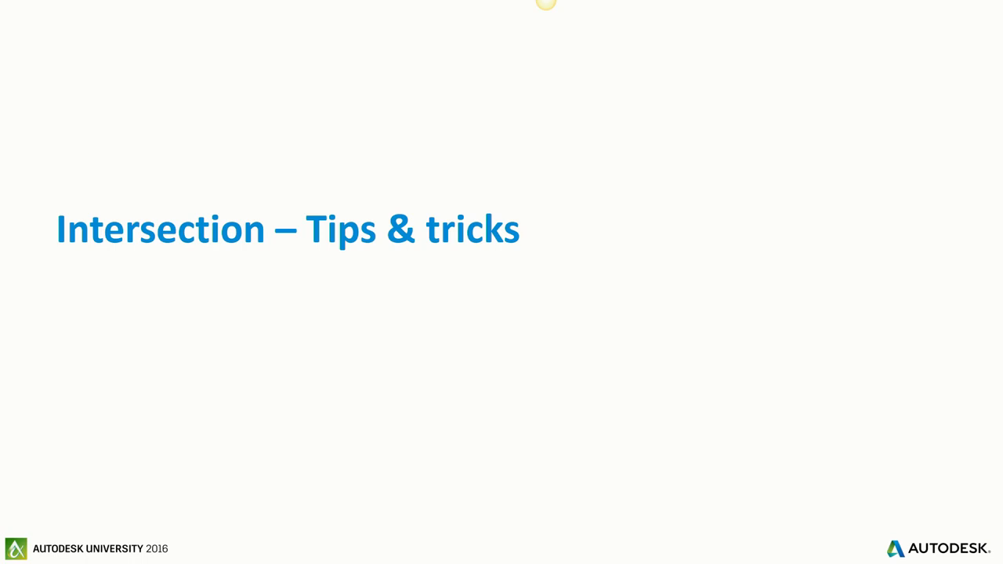
key("Right")
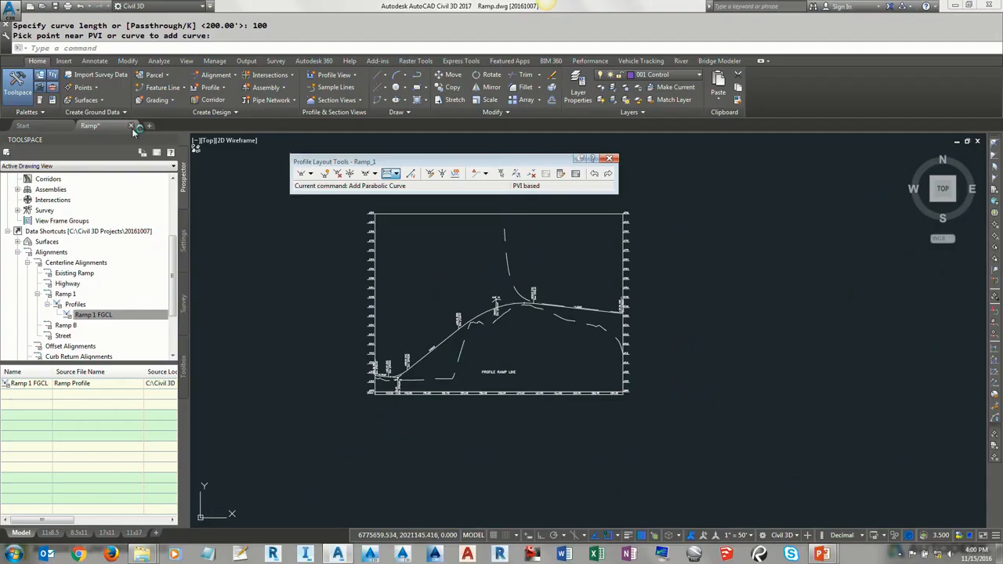
Close the Ramp drawing without saving and open the recent Intersection B drawing
left_click(131, 127)
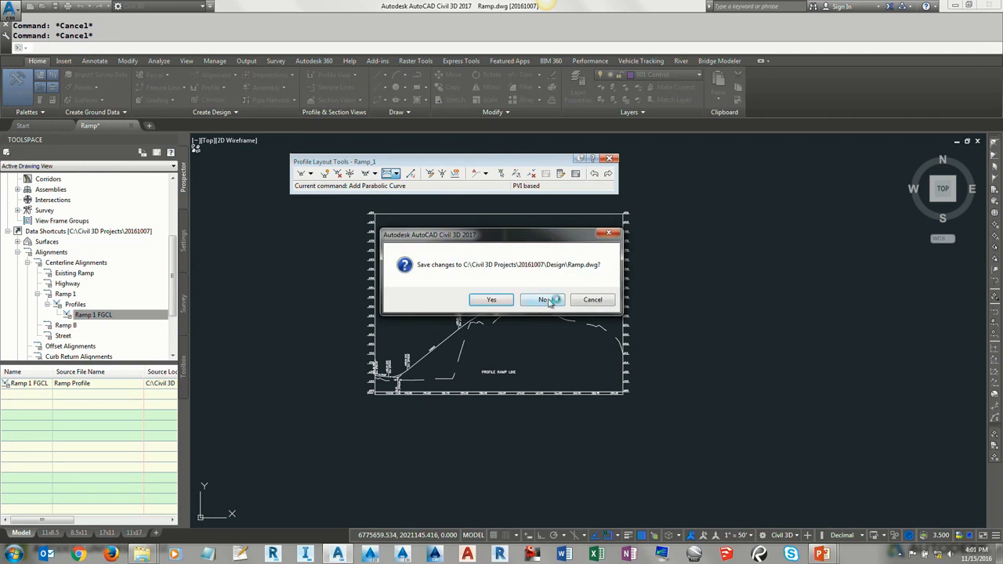
left_click(543, 301)
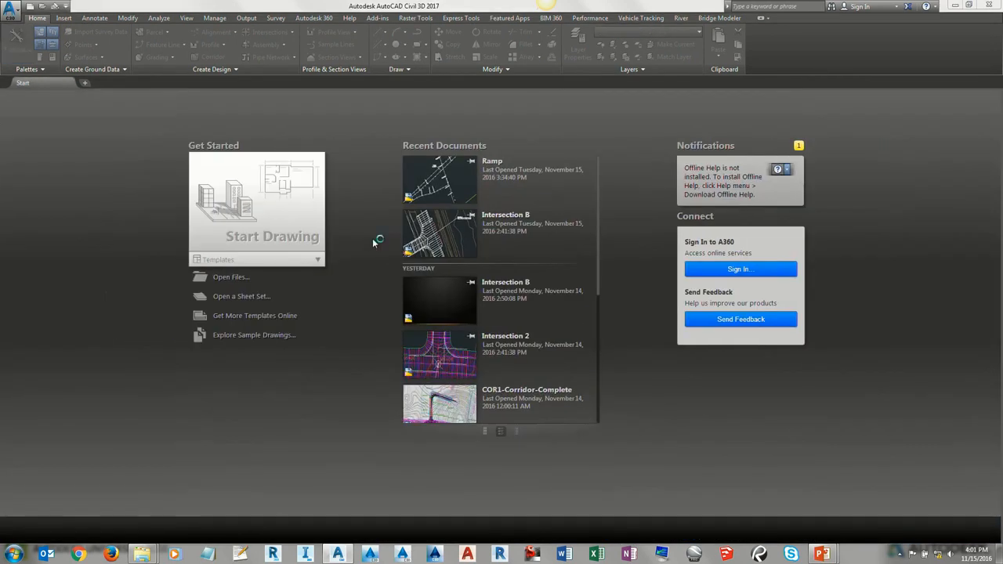
left_click(449, 237)
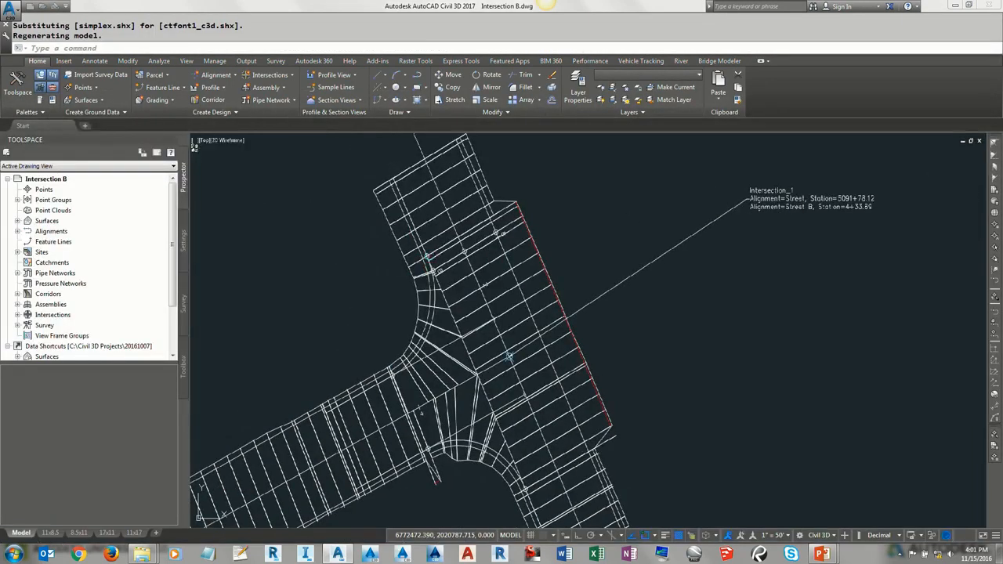
Create a corridor surface named Corridor_1_Top for the intersection corridor
scroll(430, 255, "up", 4)
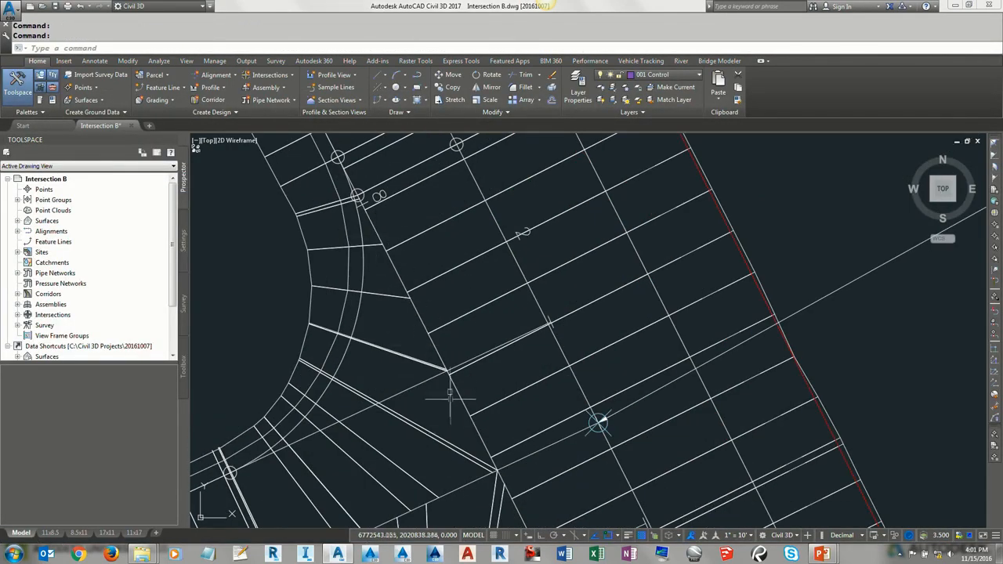
left_click(447, 325)
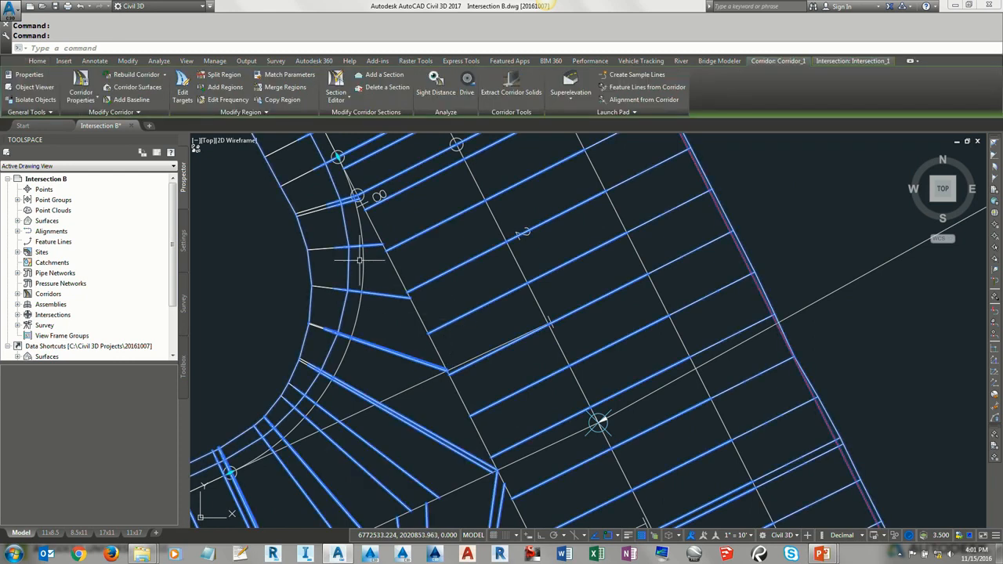
left_click(137, 87)
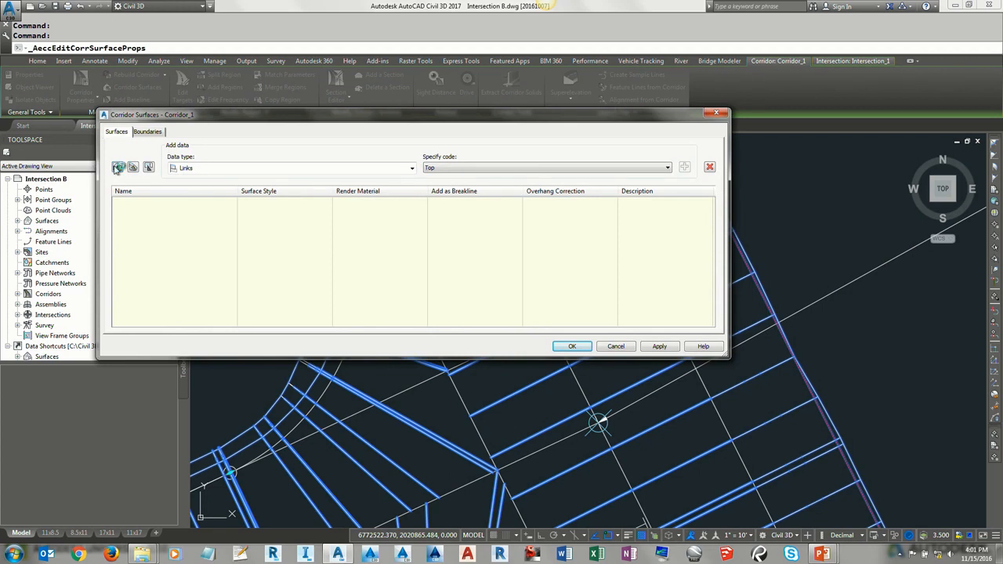
left_click(118, 167)
left_click(219, 207)
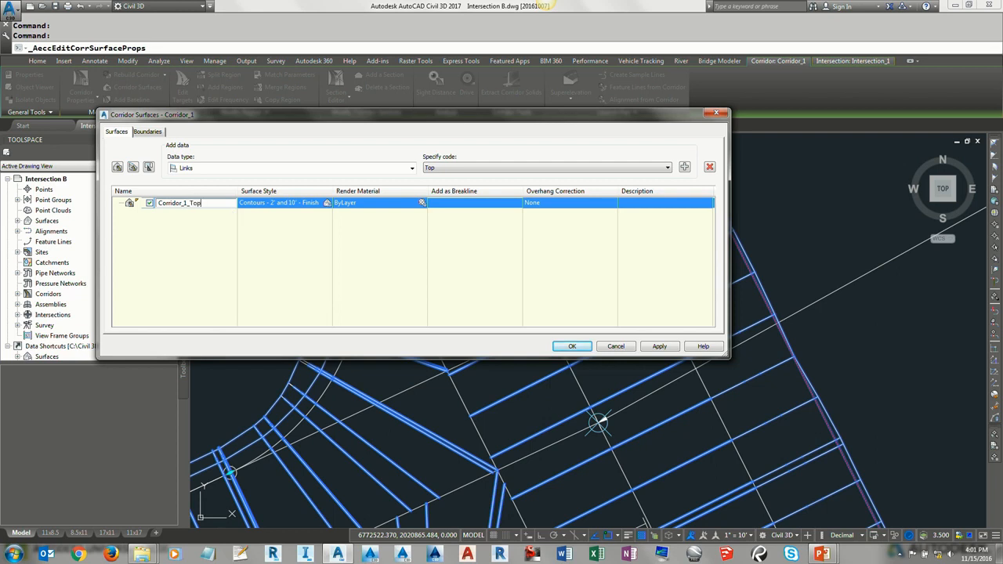
left_click(232, 215)
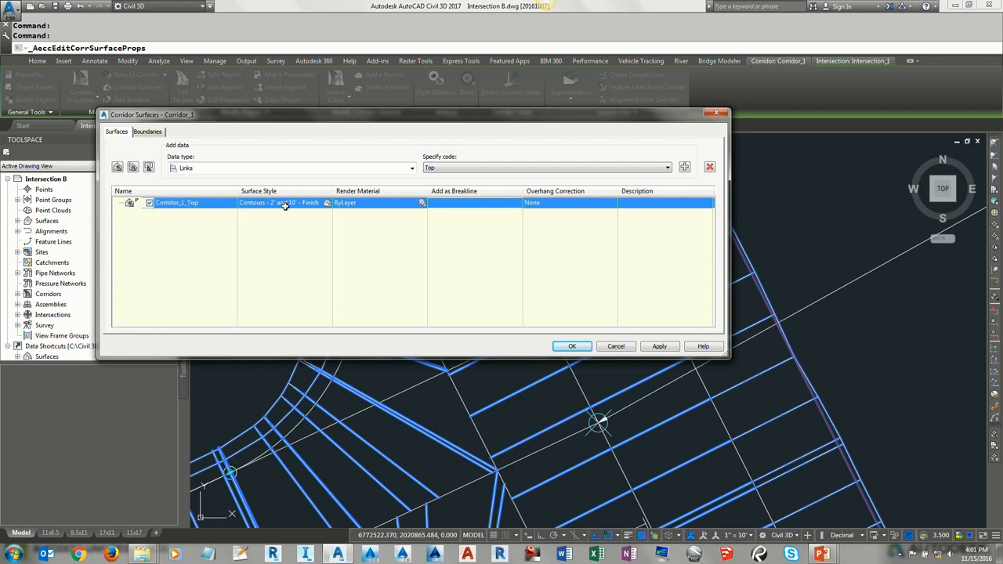
Set the style of the Corridor_1_Top surface to Contours - 0.2' and 1' - Finish
left_click(285, 205)
left_click(470, 269)
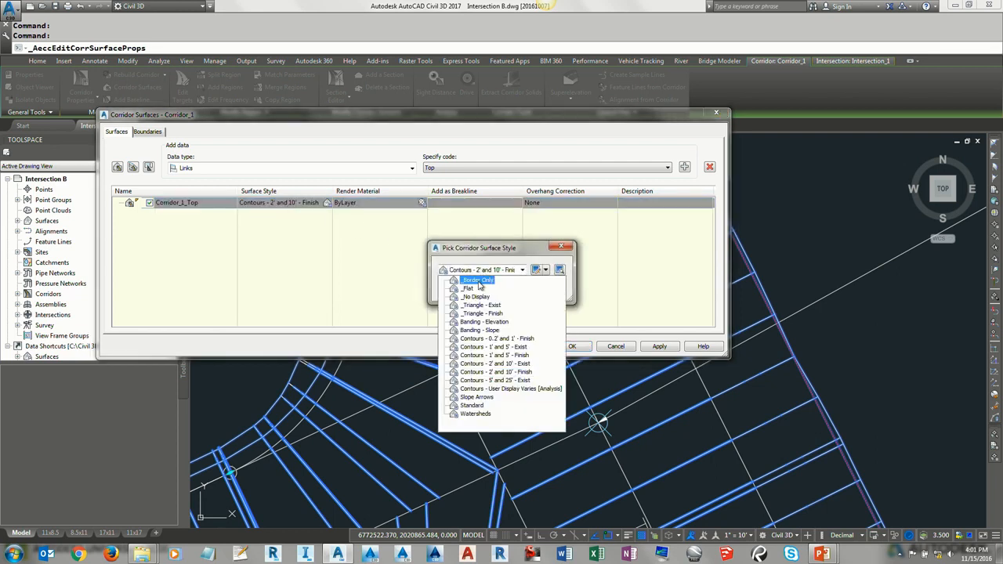
left_click(506, 337)
left_click(458, 291)
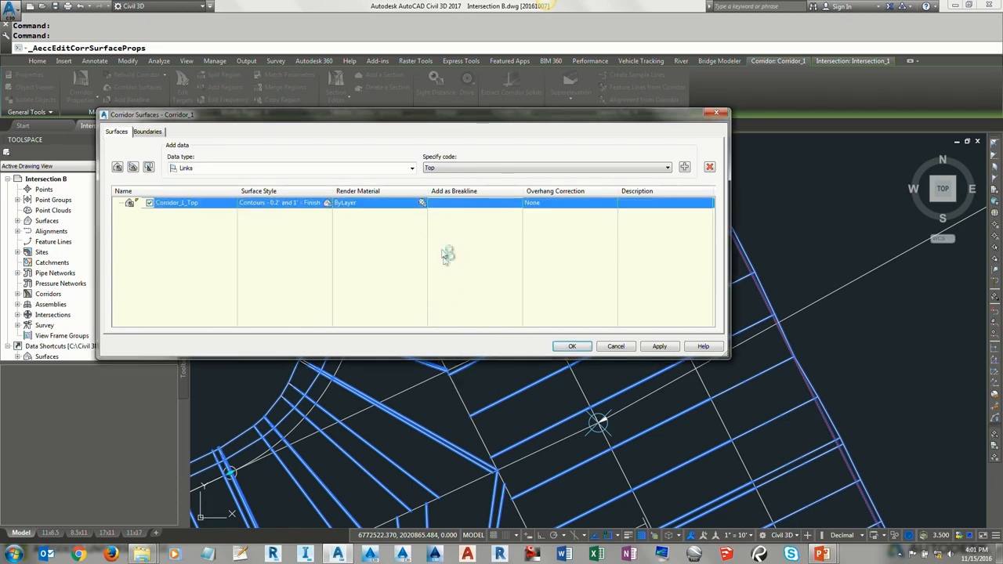
Add the Top links to the corridor surface as breaklines and set its overhang correction to Top Links
left_click(685, 170)
left_click(555, 205)
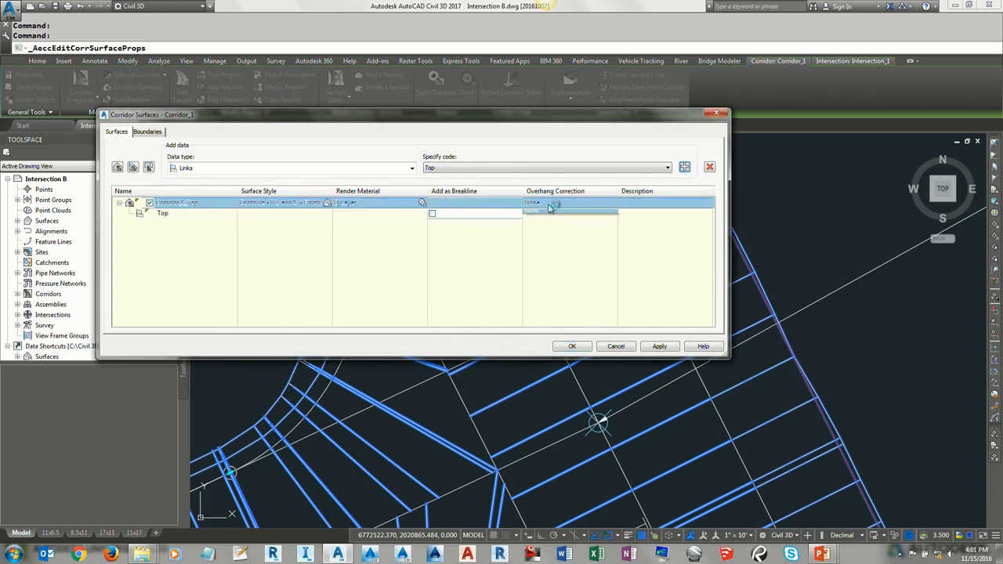
left_click(551, 215)
left_click(447, 213)
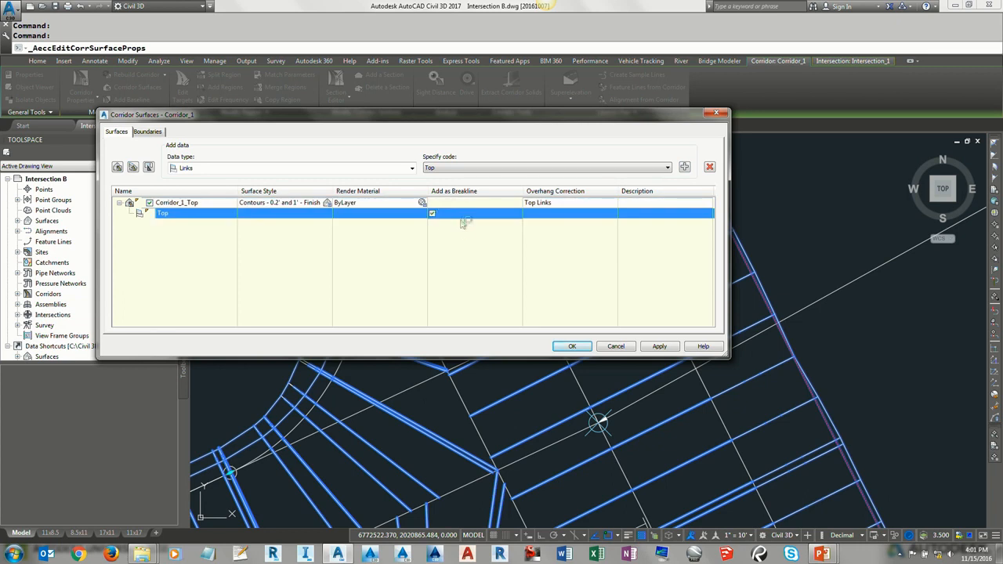
Add the corridor extents as the outer boundary of the Corridor_1_Top surface and rebuild the corridor
left_click(261, 167)
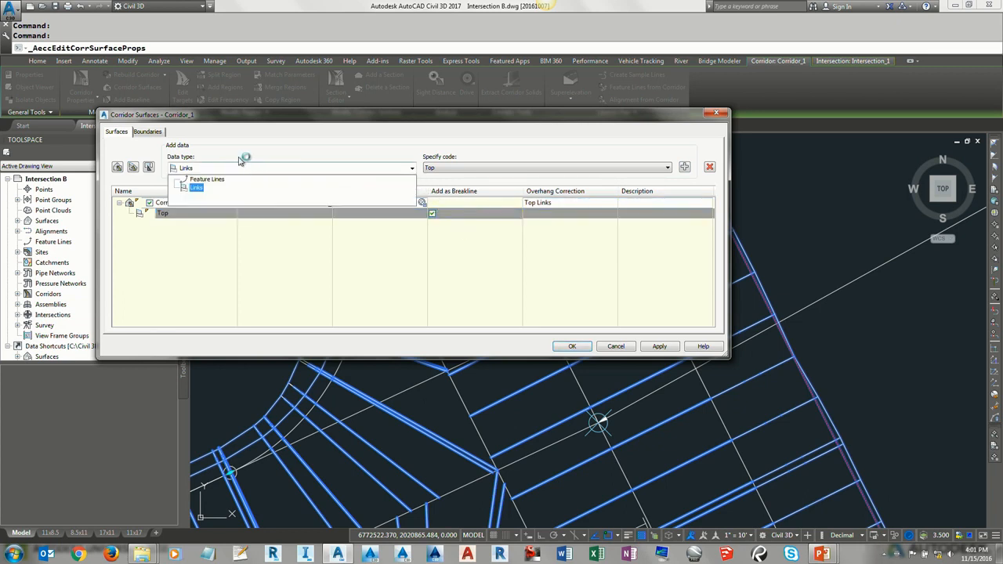
left_click(240, 154)
left_click(148, 132)
right_click(167, 163)
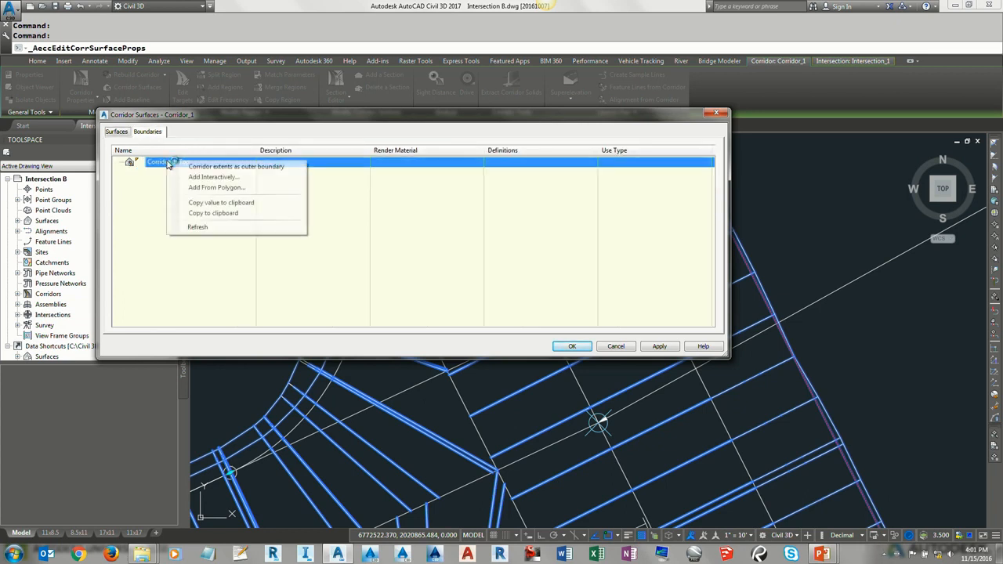
left_click(219, 166)
left_click(572, 346)
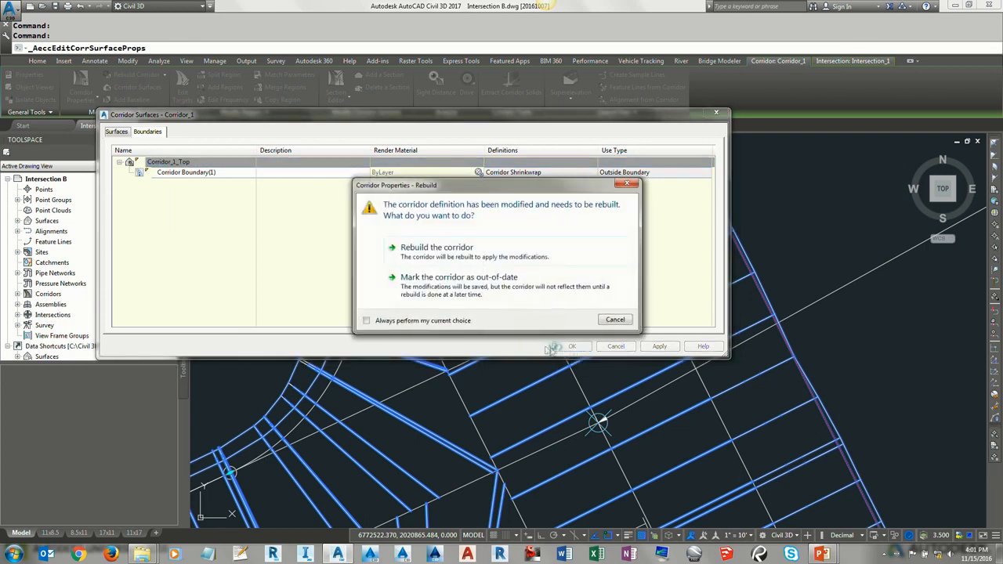
left_click(523, 237)
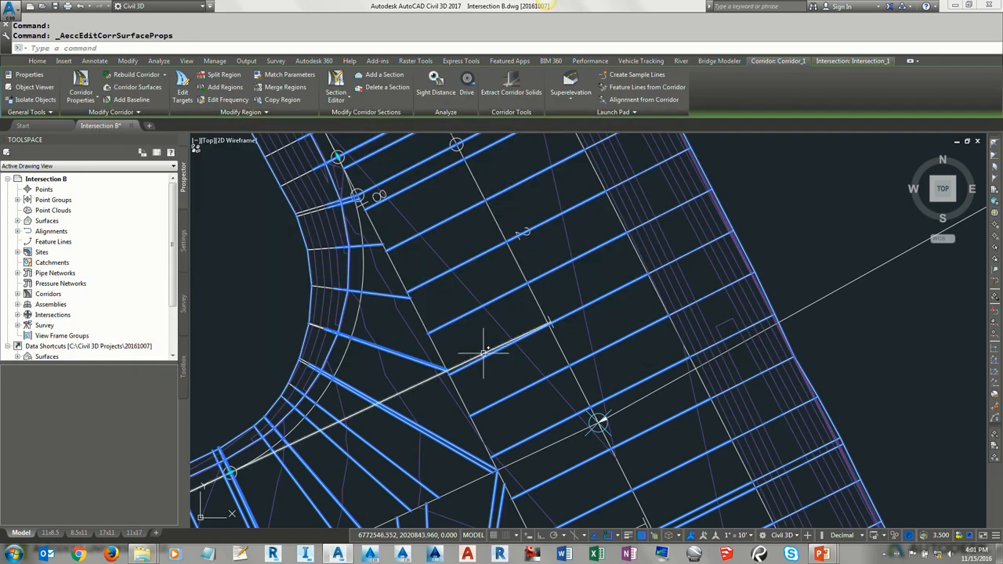
key("Escape")
key("Escape")
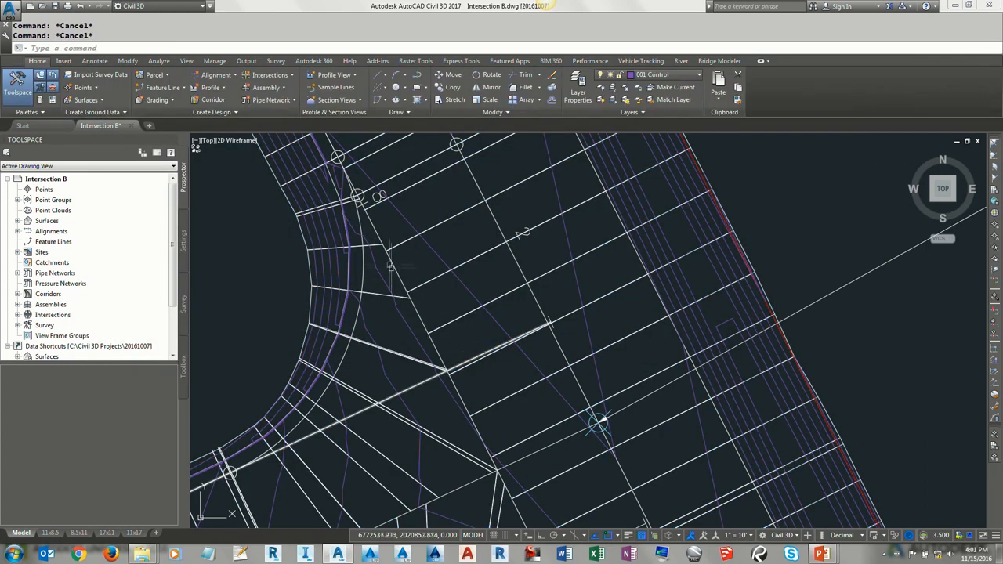
Open the assembly frequency settings for the corridor's curb return fillet region northwest of the intersection
middle_click_drag(376, 232, 384, 260)
scroll(446, 372, "down", 2)
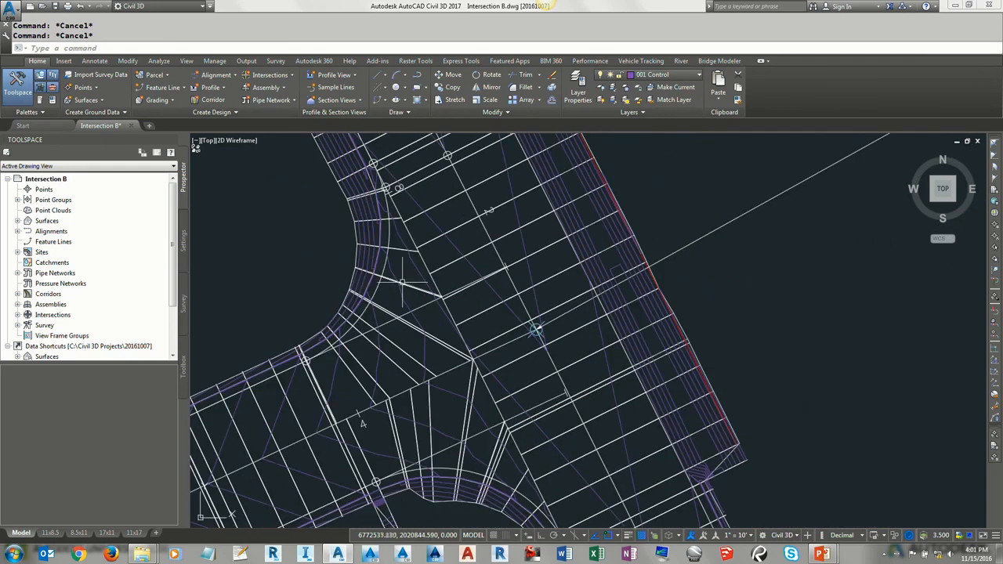
scroll(407, 294, "up", 2)
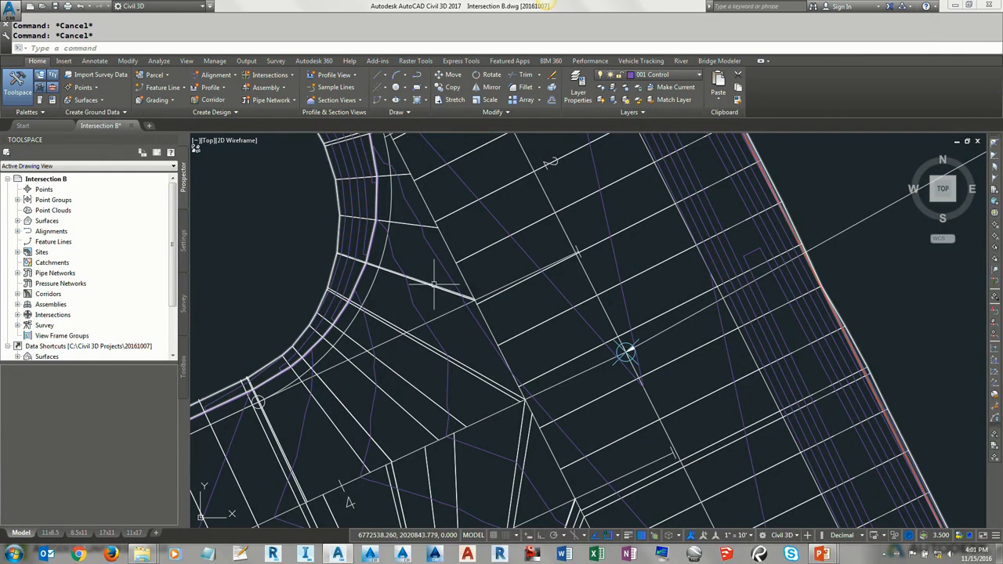
scroll(430, 278, "down", 2)
middle_click_drag(430, 278, 448, 346)
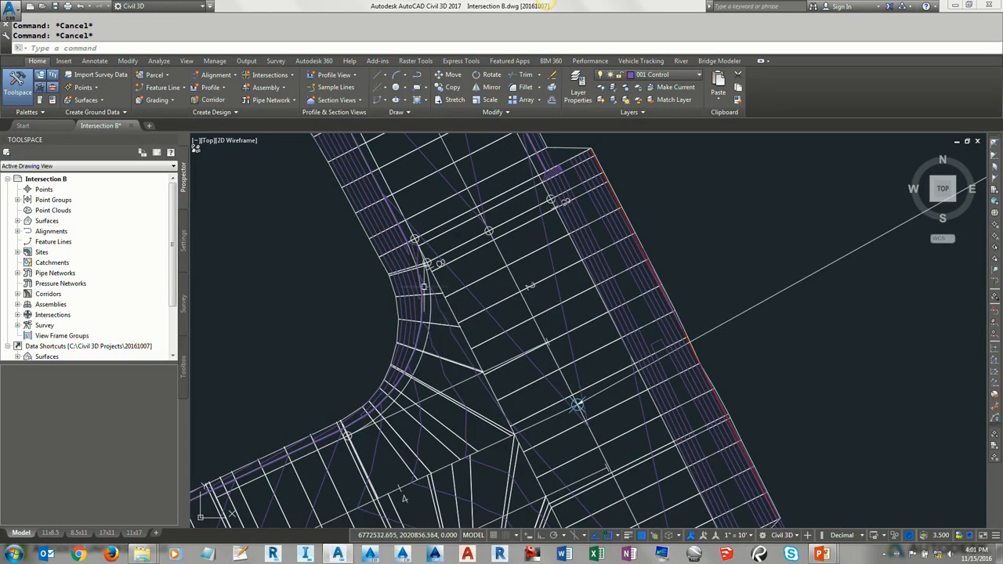
left_click(455, 361)
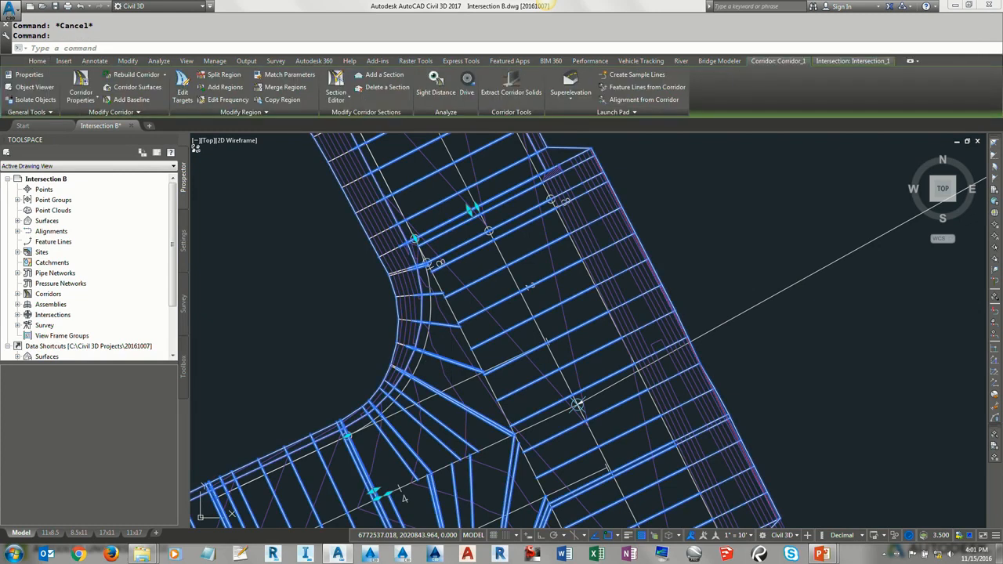
left_click(225, 100)
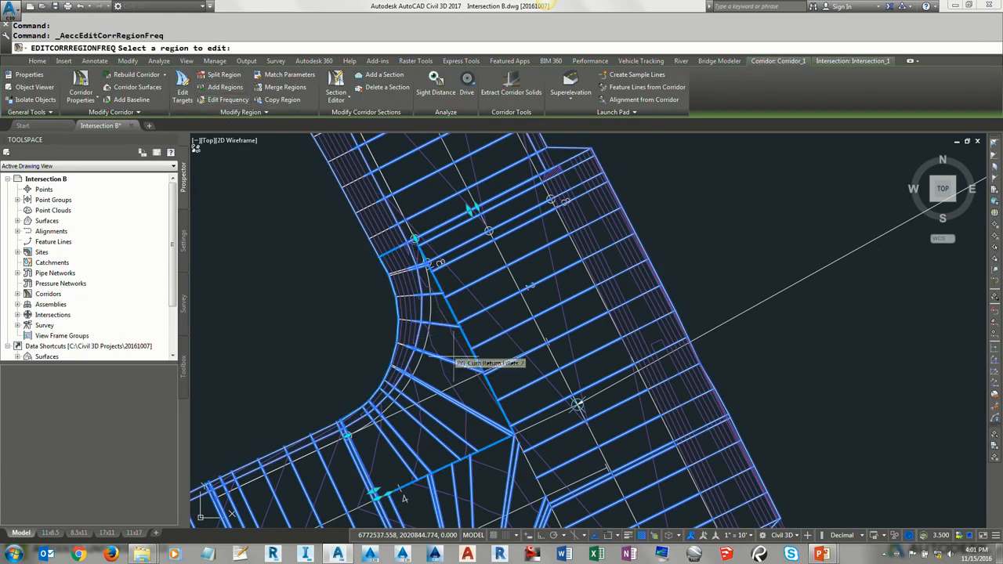
left_click(453, 360)
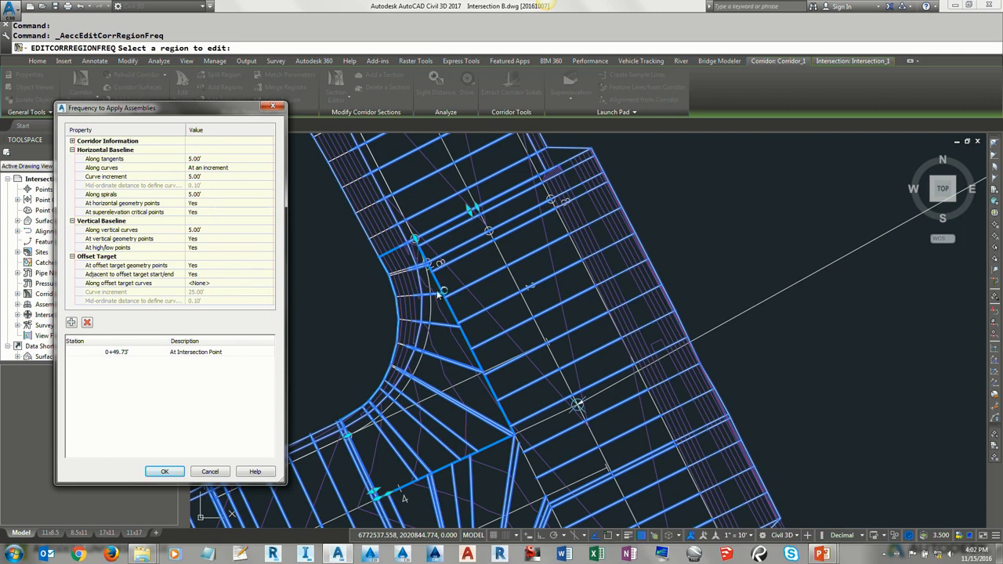
Set the region's horizontal baseline frequency along tangents and its curve increment to 5000 ft
left_click(204, 159)
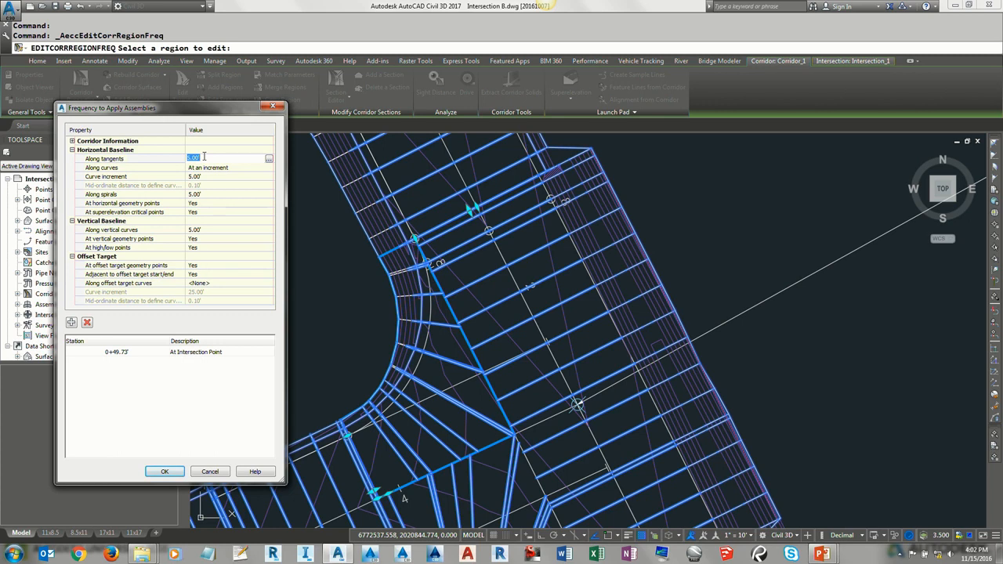
left_click(205, 159)
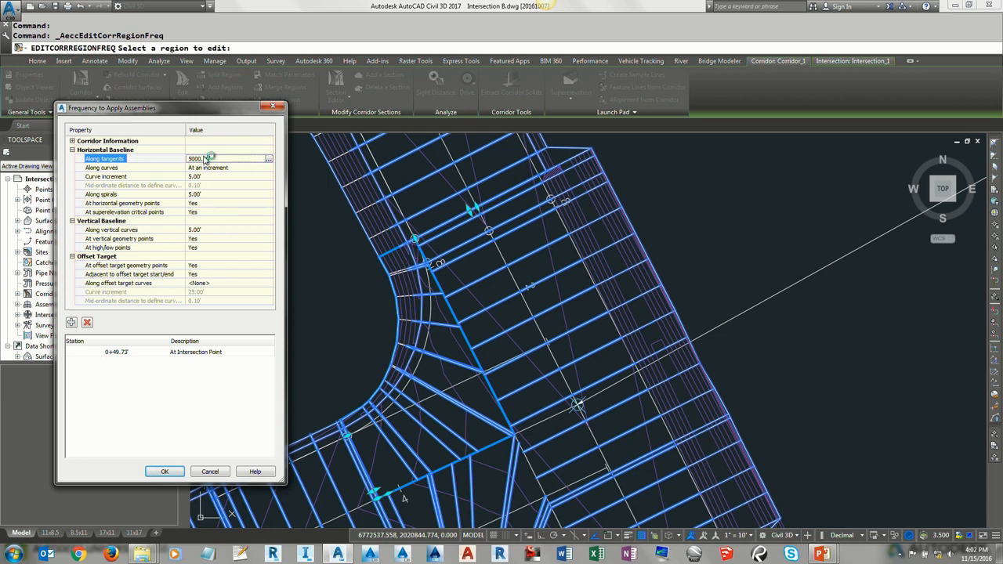
left_click(208, 178)
type("50")
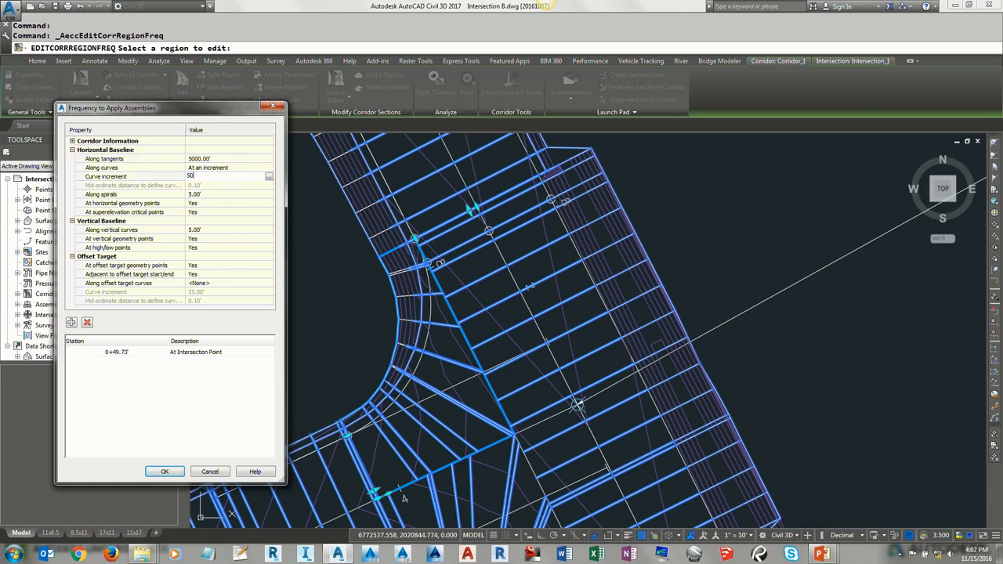
type("00")
key("Return")
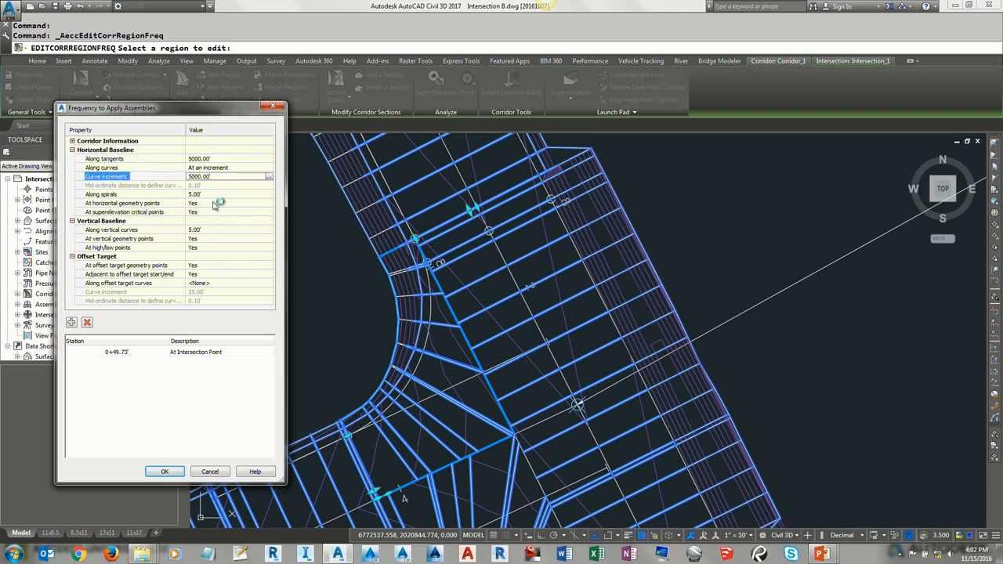
Set assembly insertion to No at horizontal geometry points, superelevation critical points, offset target geometry points and adjacent to offset target start/end
left_click(209, 203)
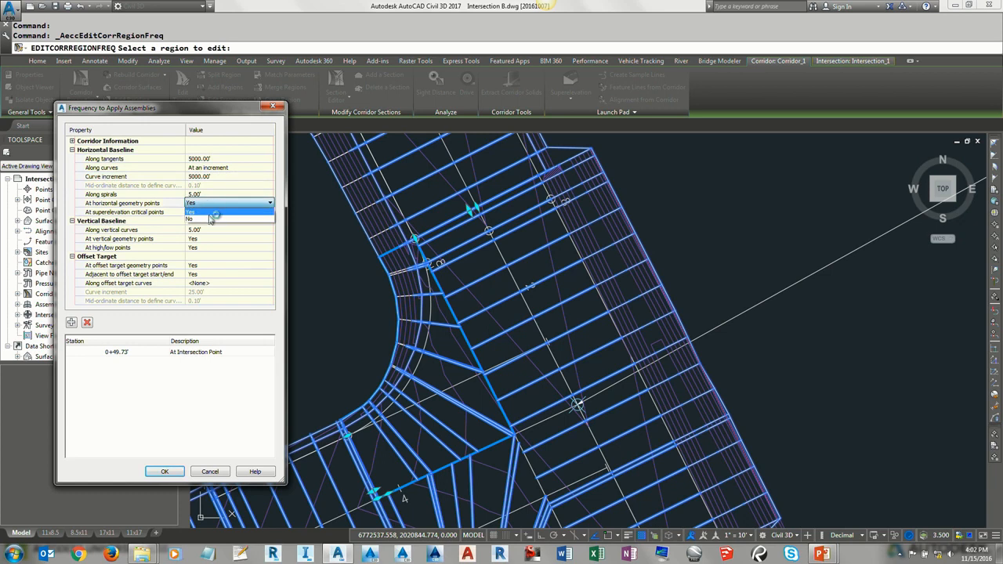
left_click(207, 214)
left_click(207, 212)
left_click(206, 224)
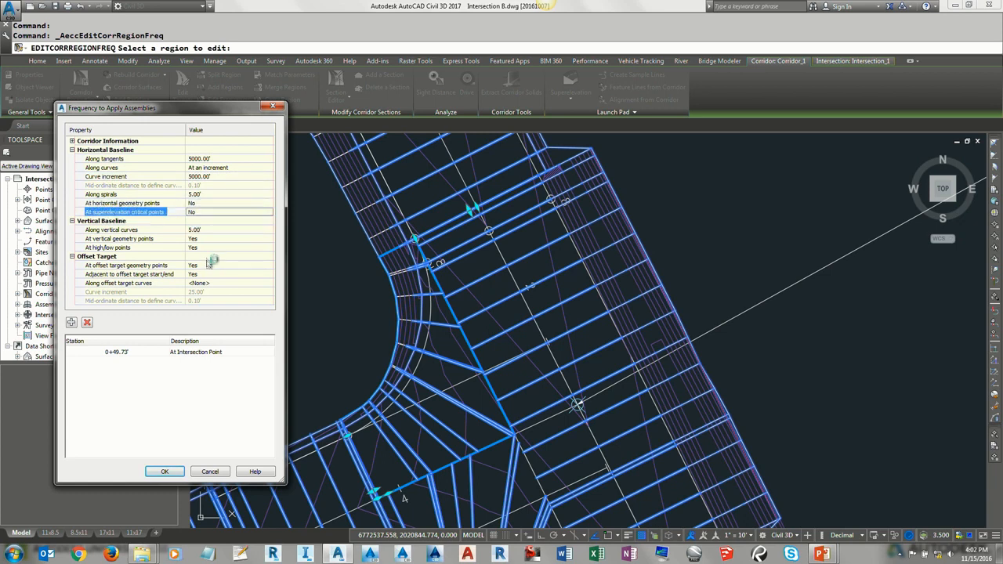
left_click(209, 267)
left_click(209, 283)
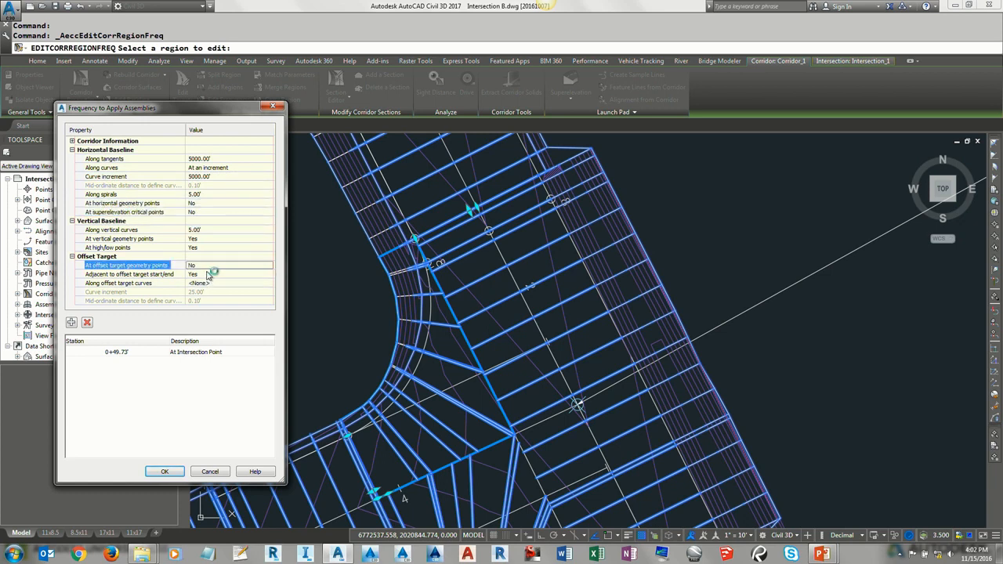
left_click(209, 274)
left_click(208, 292)
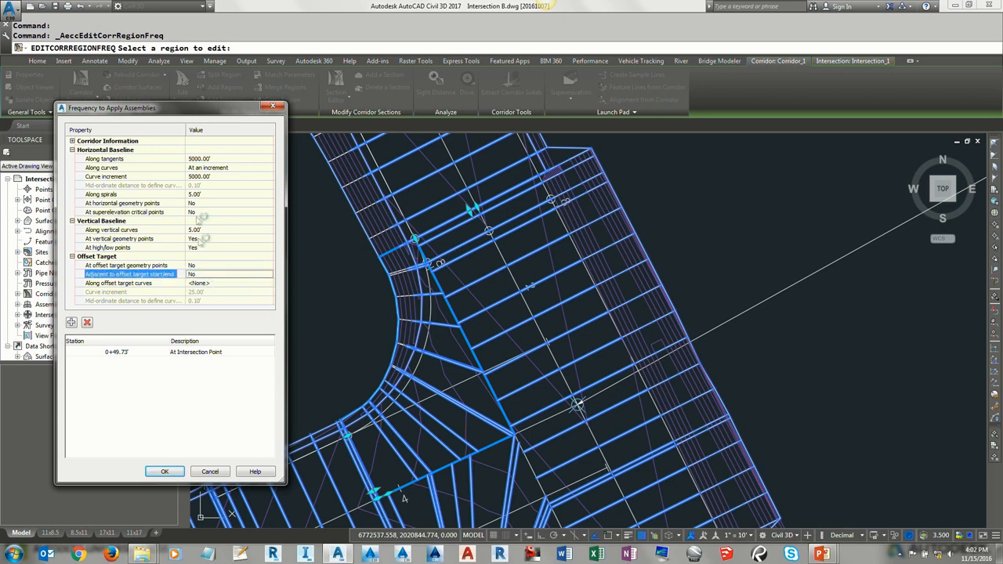
Set the frequency along vertical curves to 5000 ft and assembly insertion at vertical geometry points and high/low points to No
left_click(206, 230)
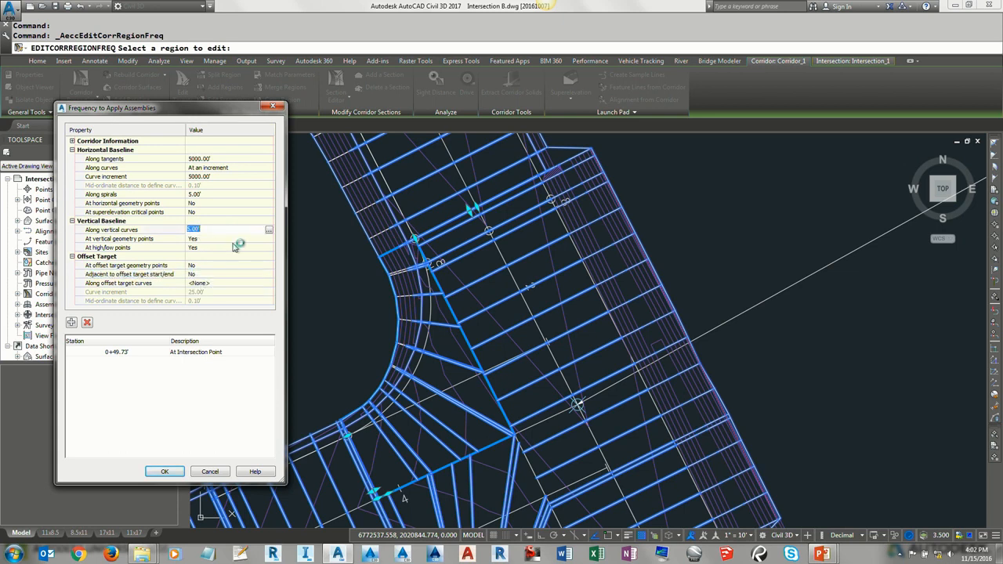
type("5000")
key("Return")
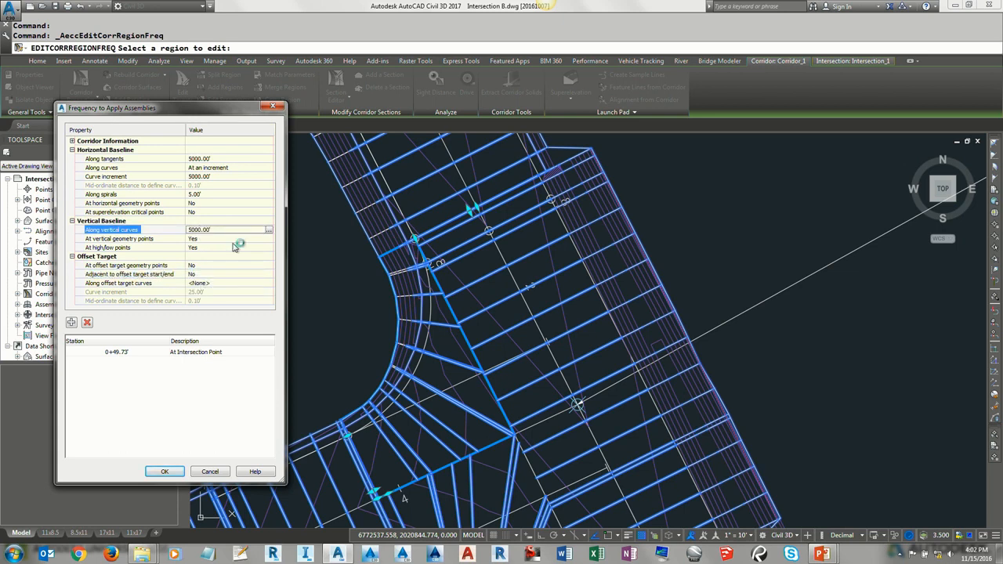
left_click(227, 239)
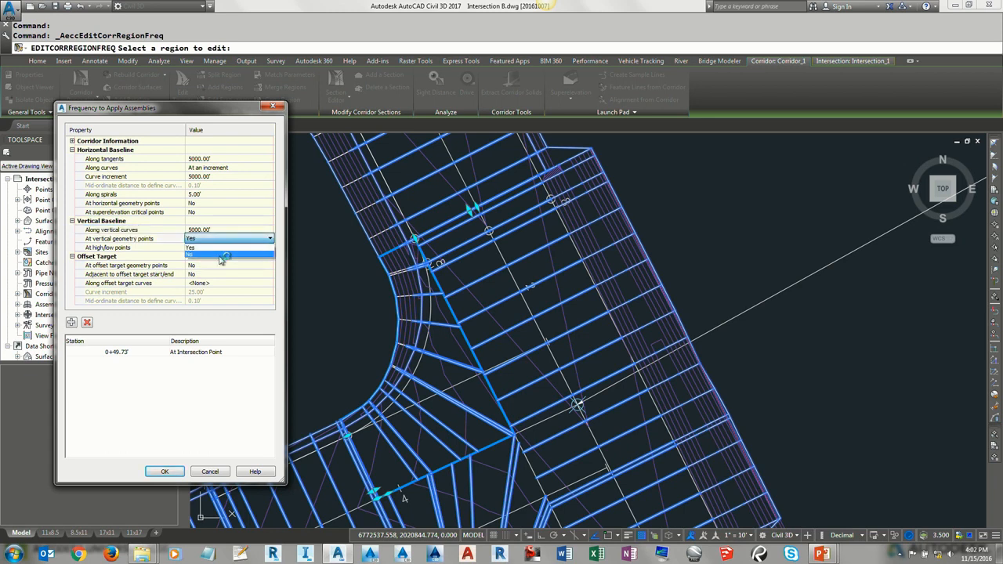
left_click(224, 257)
left_click(213, 247)
left_click(212, 248)
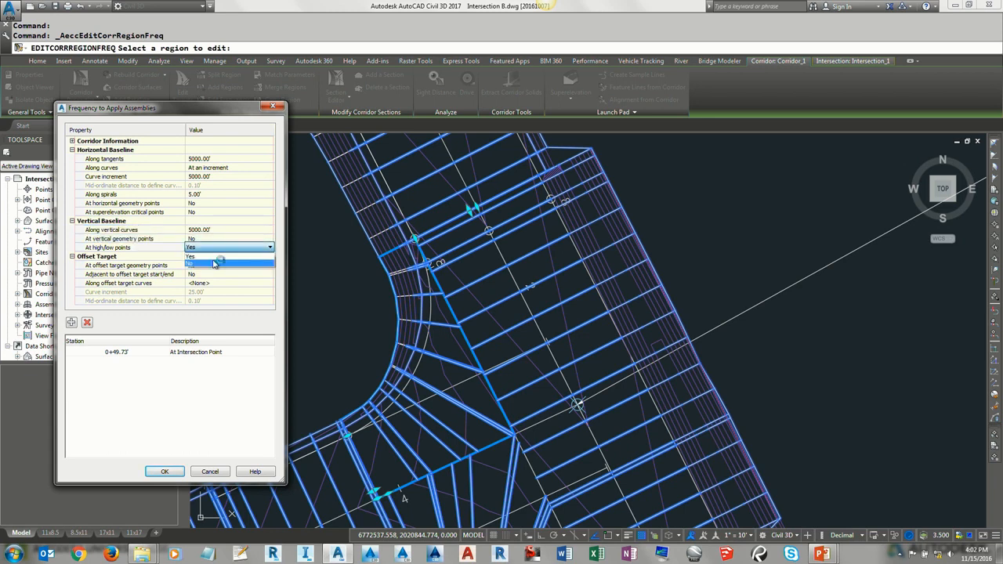
left_click(218, 265)
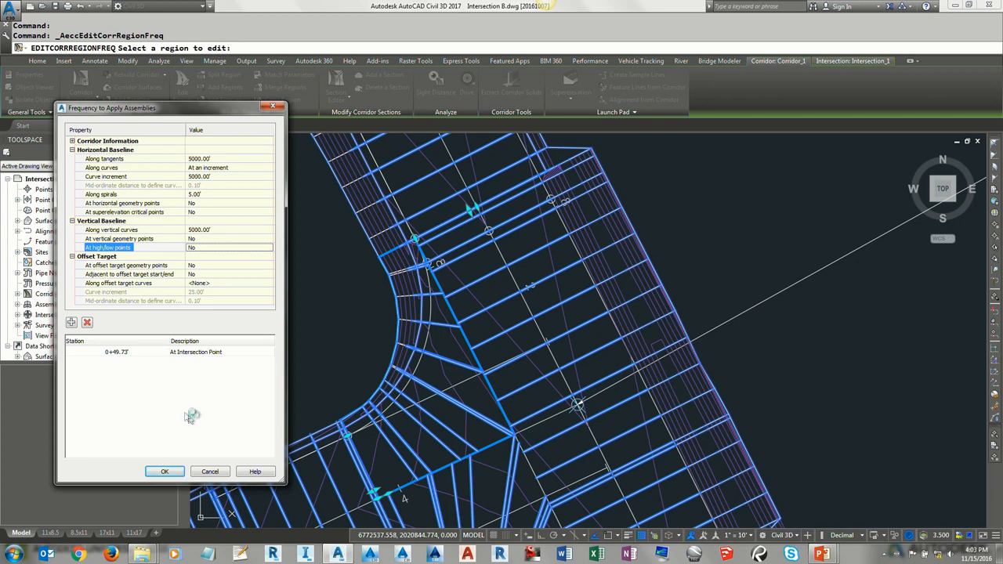
Start adding custom stations along the curb return baseline, with the Endpoint, Midpoint and Center object snaps turned on
left_click(71, 323)
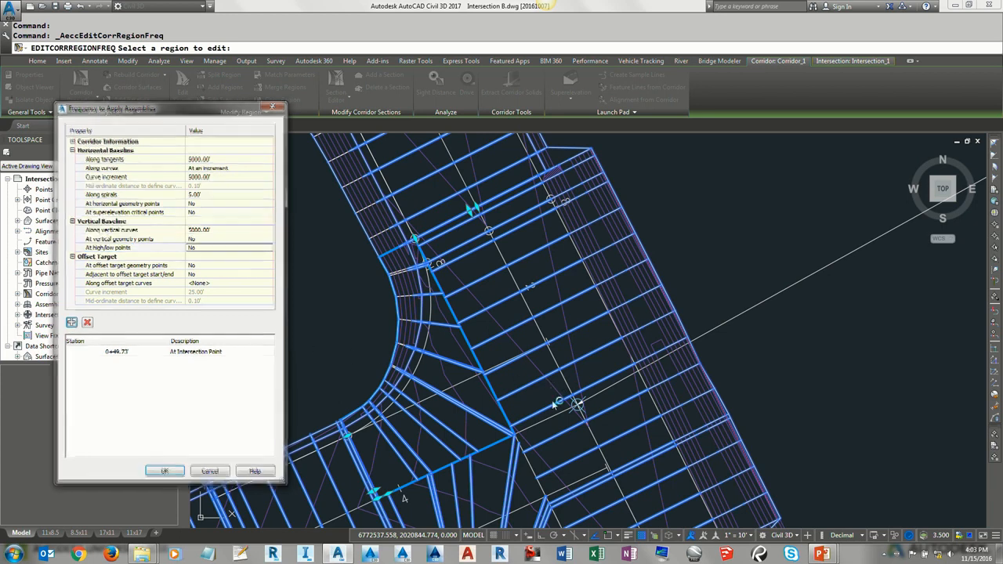
scroll(463, 272, "up", 5)
scroll(462, 274, "up", 4)
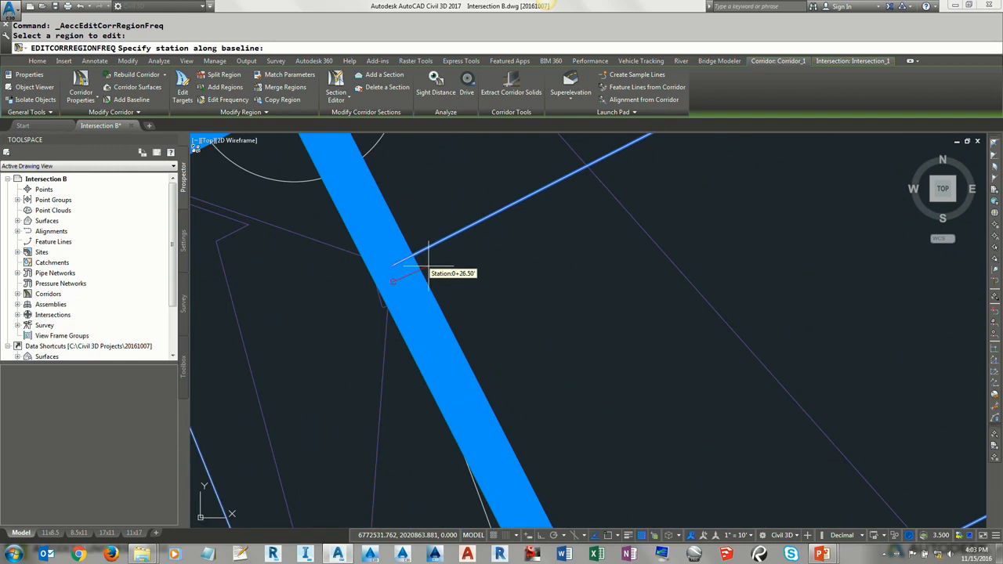
key("F3")
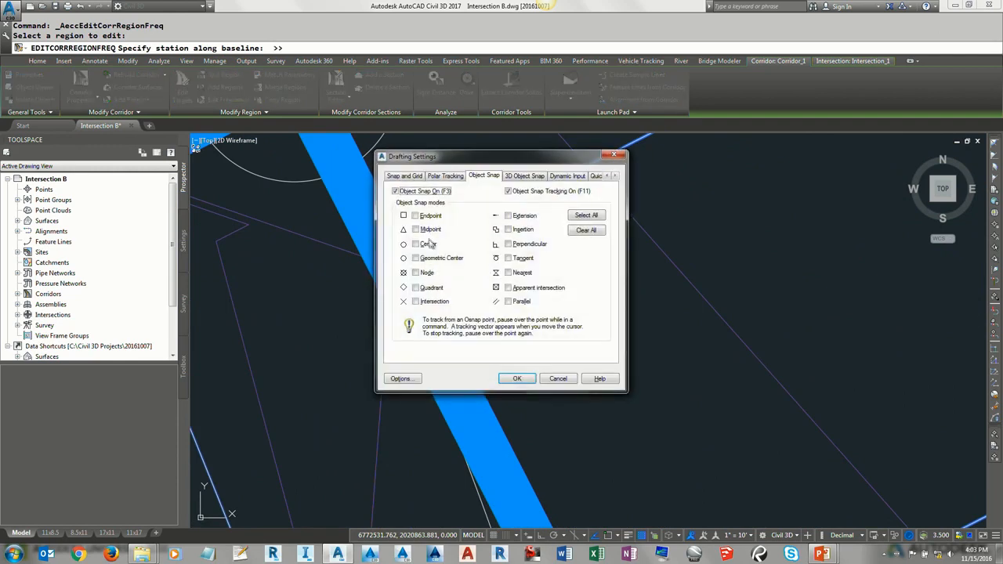
left_click(429, 216)
left_click(429, 229)
left_click(429, 243)
left_click(516, 379)
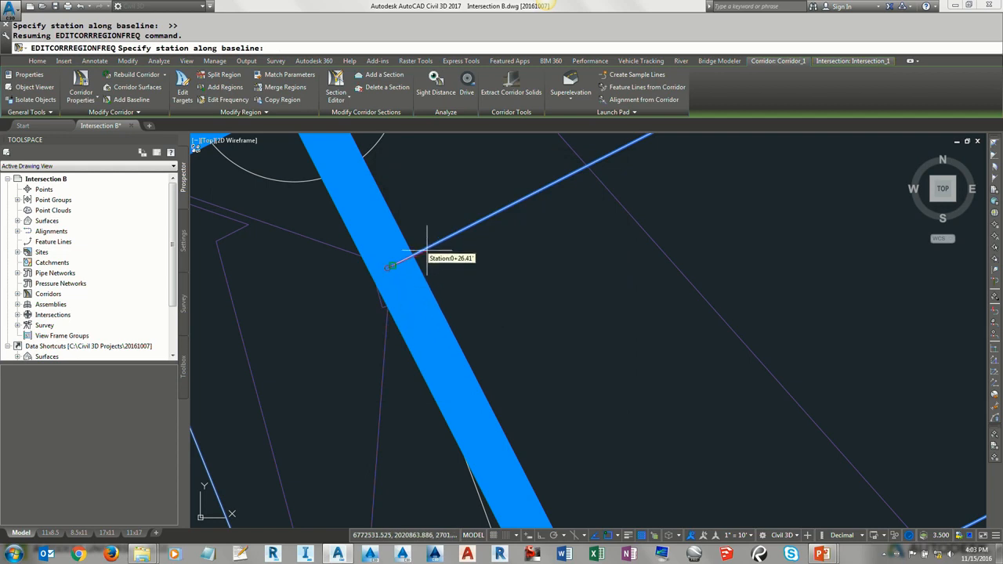
Add stations 0+26.40, 0+29.58 and 0+31.26 where the main road's section lines end at the curb return region
left_click(398, 260)
scroll(479, 290, "up", 5)
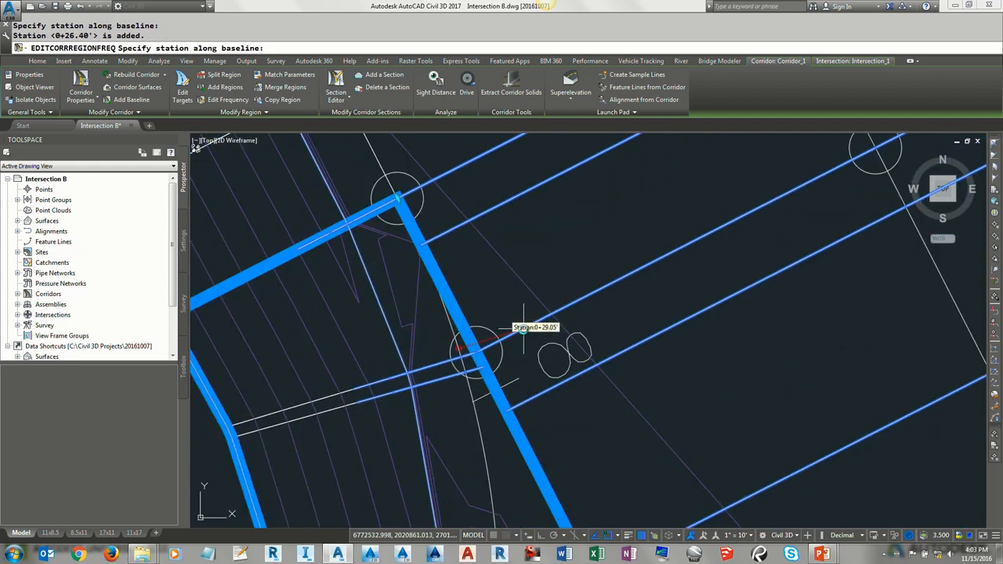
scroll(524, 328, "up", 2)
left_click(526, 331)
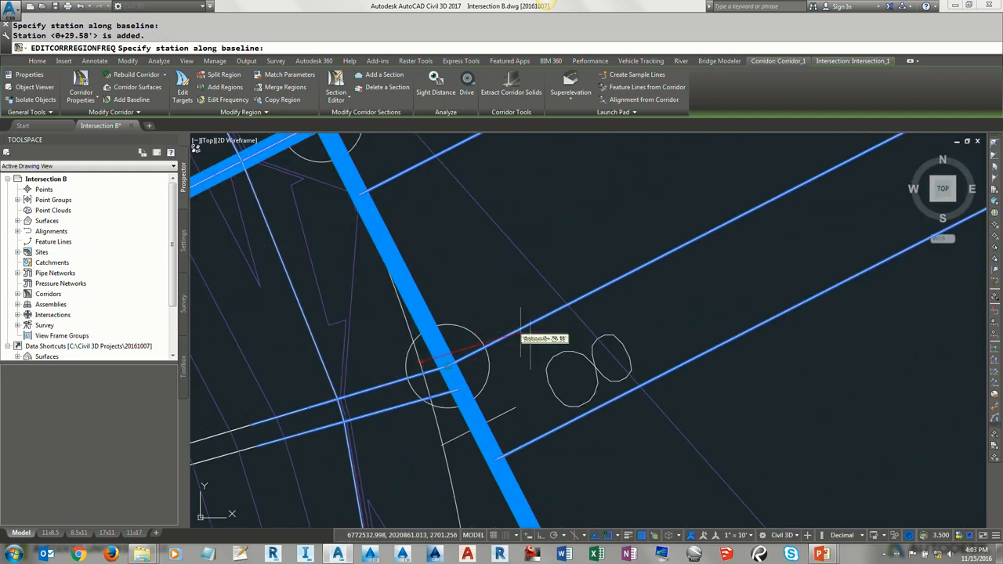
scroll(573, 313, "down", 2)
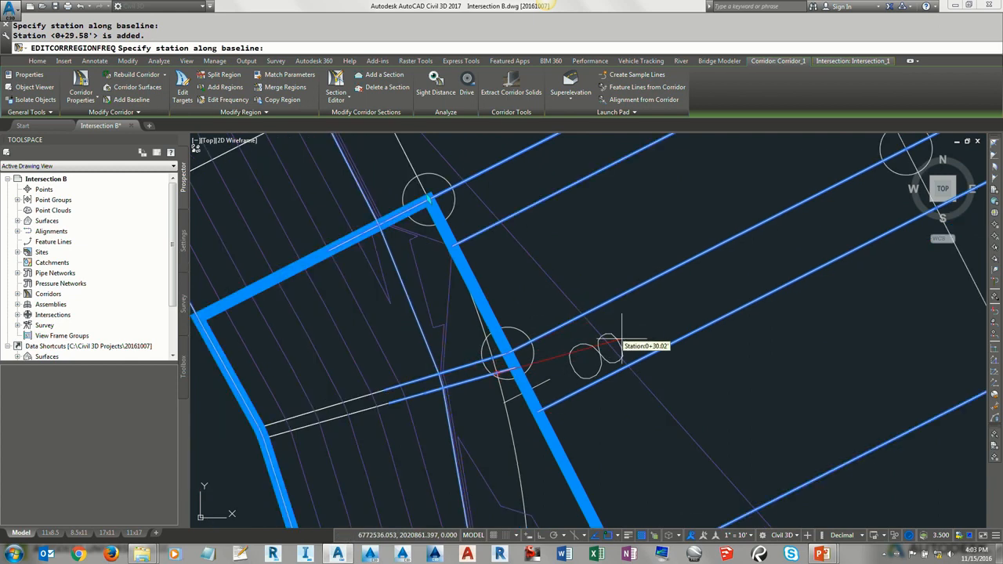
left_click(598, 380)
Add stations 0+35.69, 0+39.50 and 0+42.69 where the next main road section lines end along the curb return region's edge
middle_click_drag(600, 375, 572, 245)
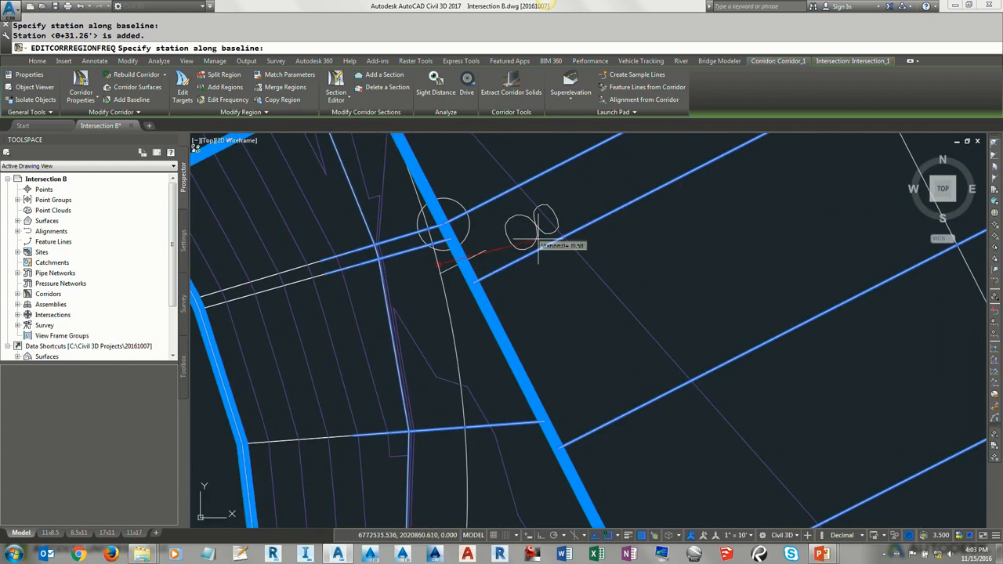
left_click(587, 446)
middle_click_drag(643, 463, 600, 357)
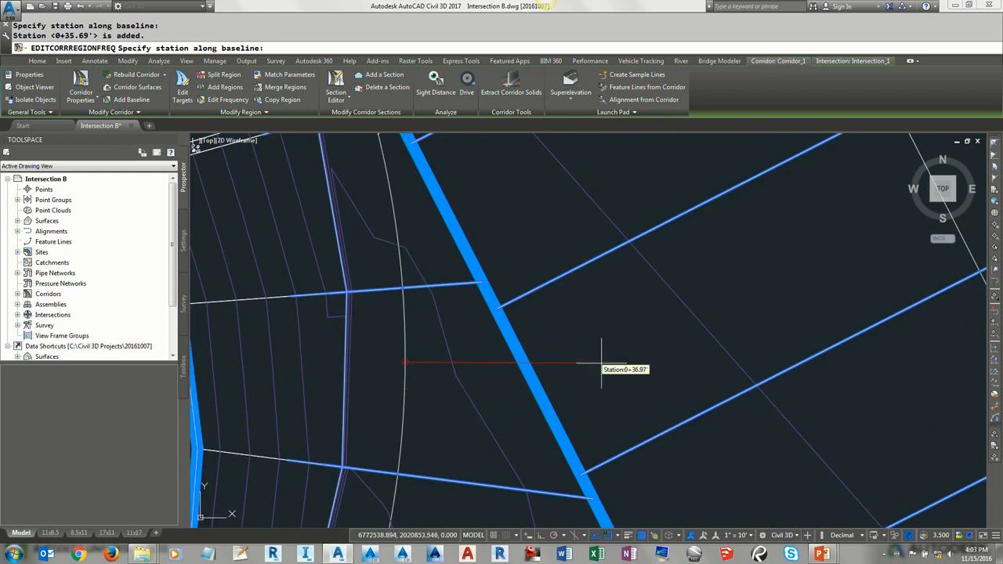
left_click(666, 489)
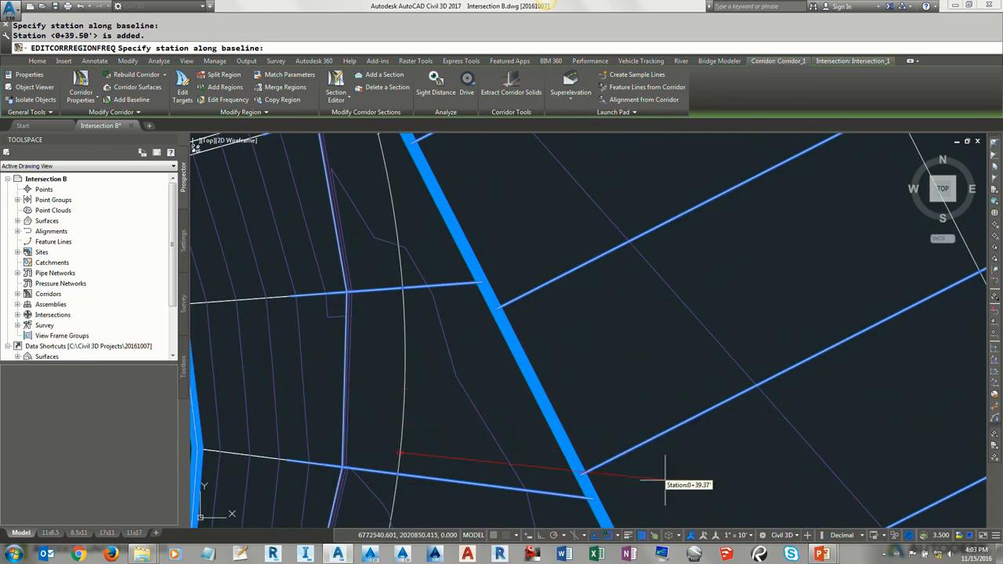
middle_click_drag(665, 479, 589, 304)
middle_click_drag(635, 408, 606, 342)
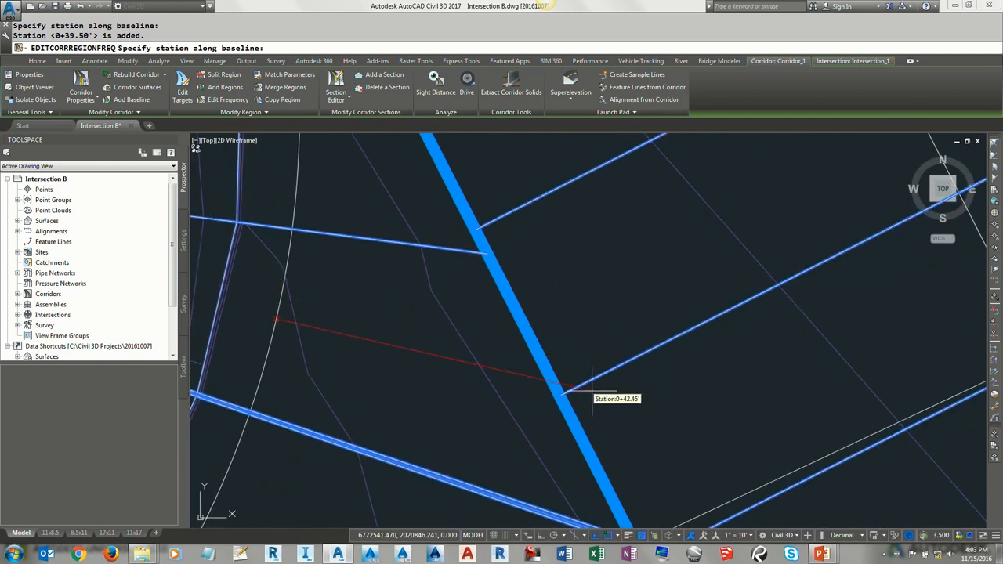
left_click(591, 385)
middle_click_drag(675, 419, 607, 306)
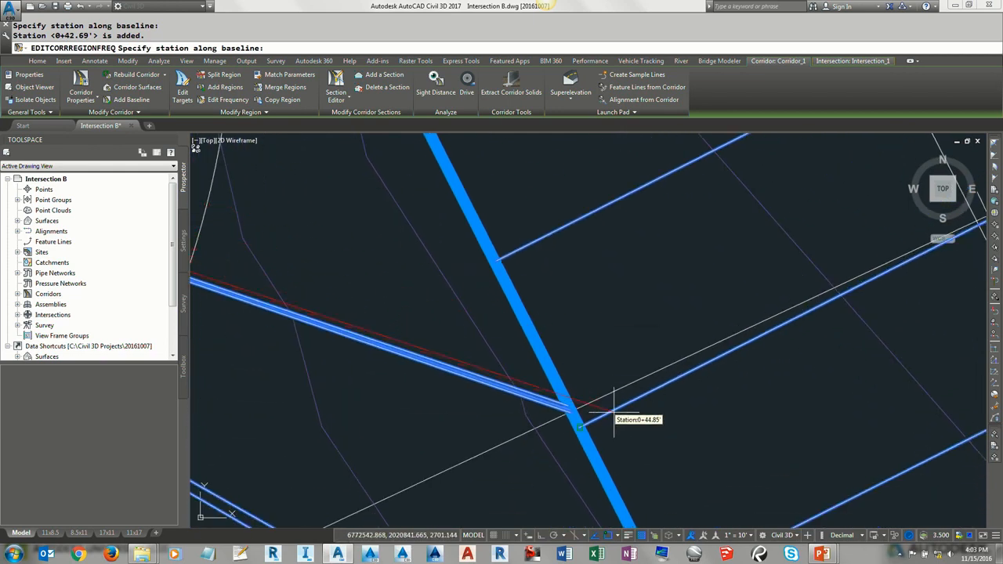
Add stations 0+45.32, 0+47.47, 0+49.25 and 0+49.73 at the remaining section line ends, up to the curb return region's corner
left_click(641, 413)
scroll(650, 339, "down", 2)
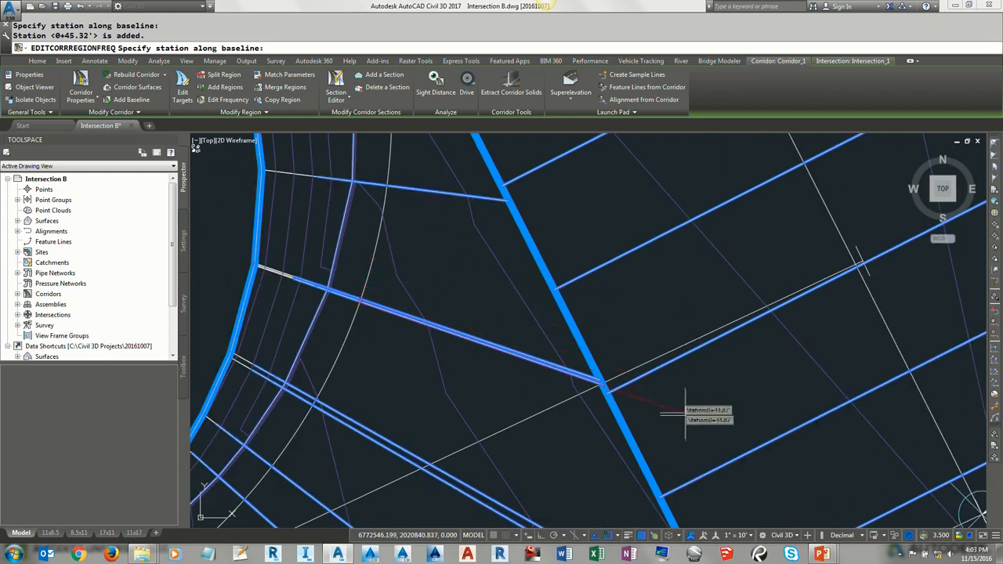
left_click(691, 480)
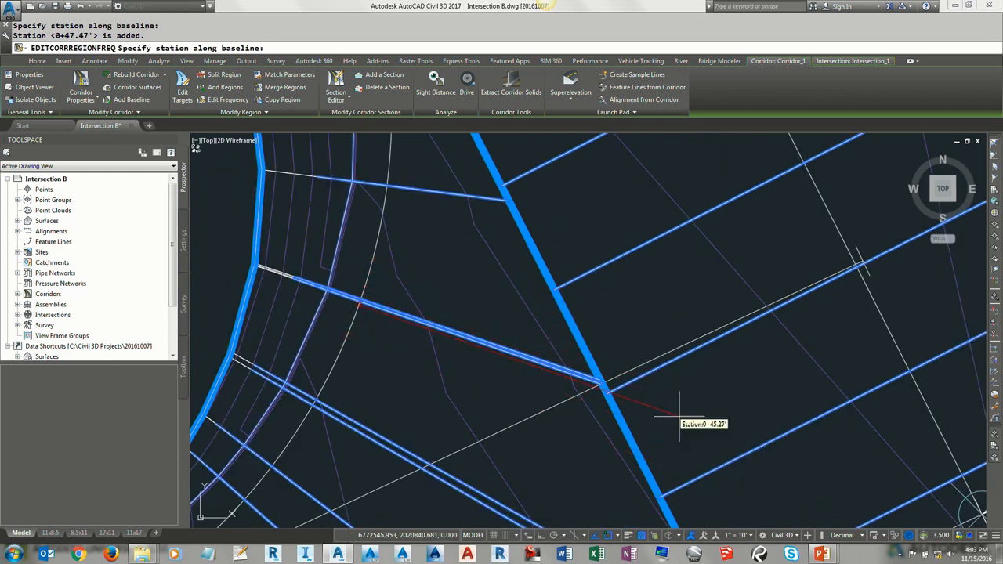
middle_click_drag(679, 423, 588, 234)
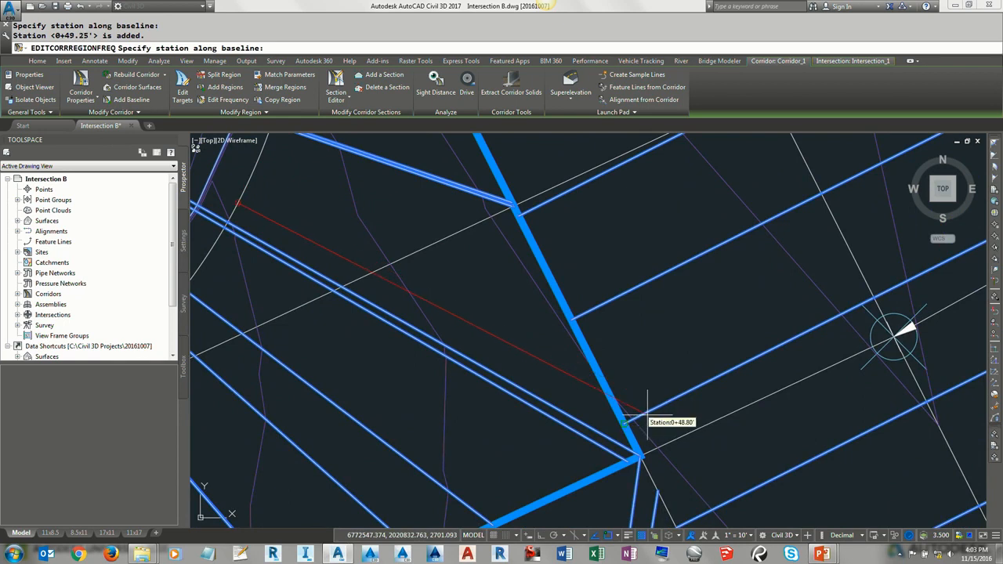
left_click(641, 454)
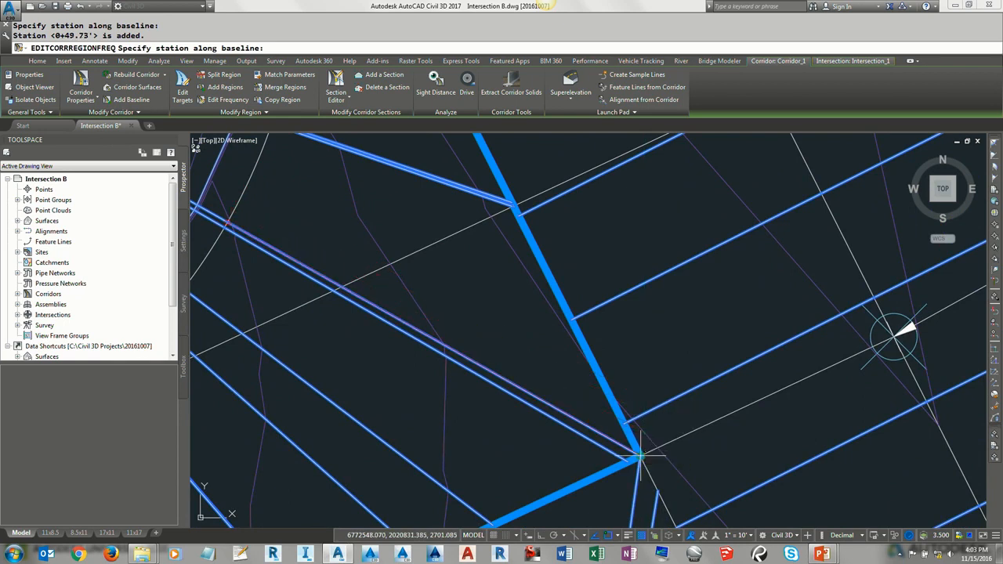
Finish adding stations, apply the curb return region's assembly frequency settings, end region editing and deselect the corridor
key("Return")
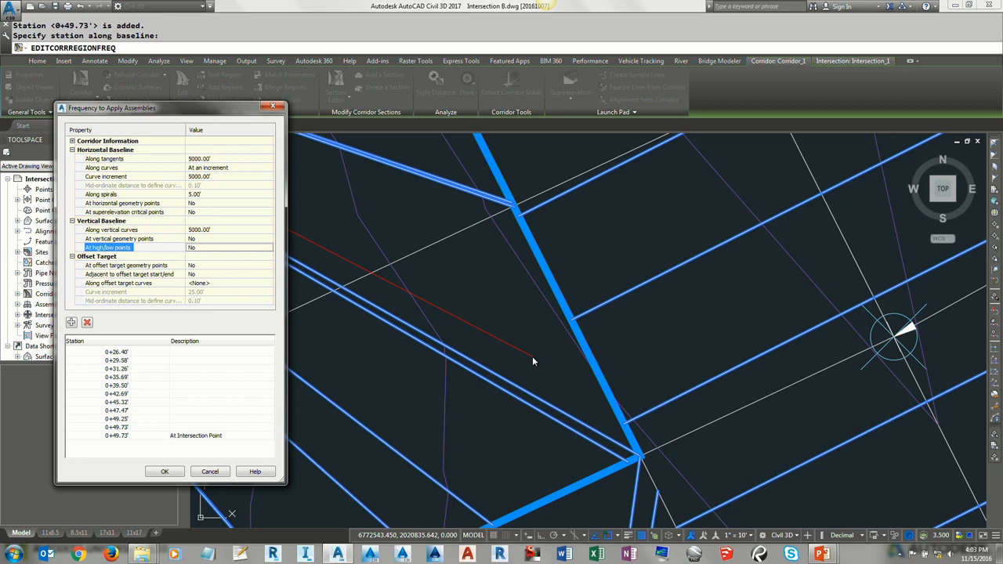
left_click(165, 471)
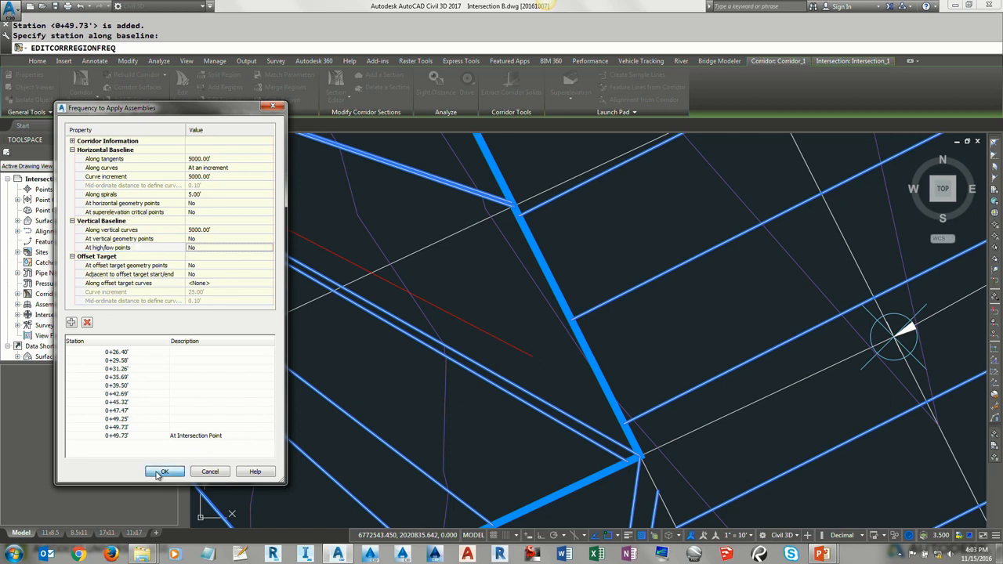
scroll(580, 362, "down", 4)
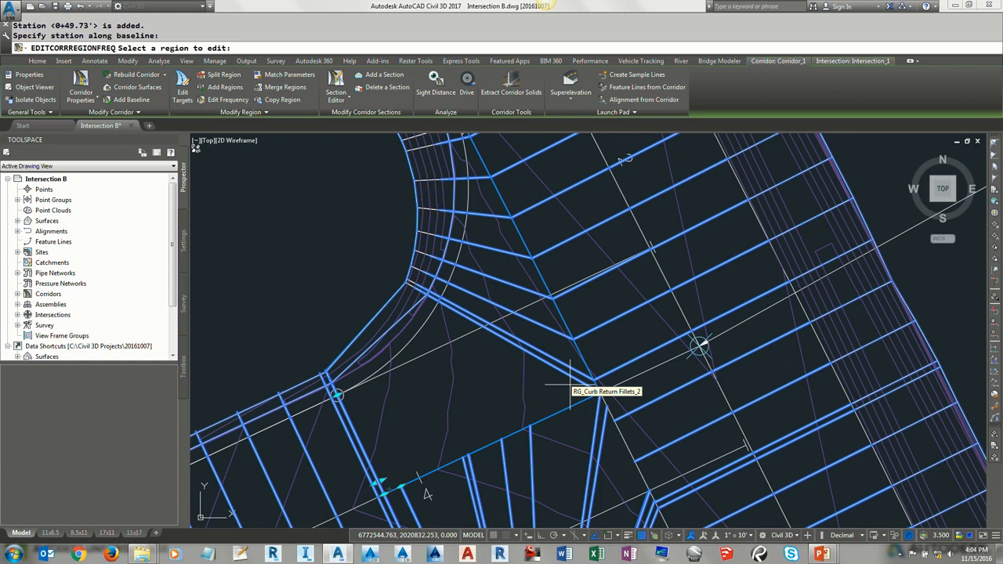
key("Return")
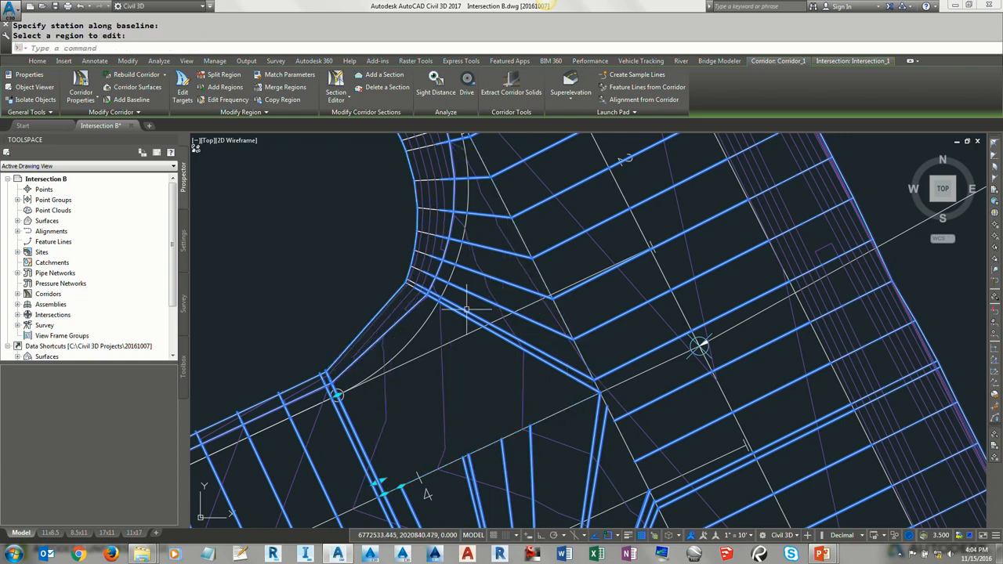
scroll(462, 267, "up", 2)
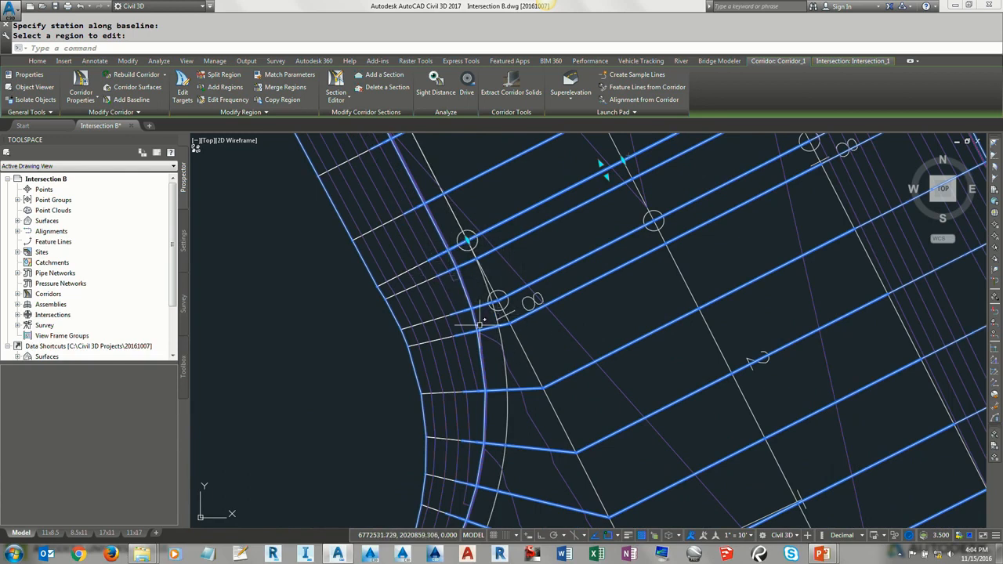
key("Escape")
key("Escape")
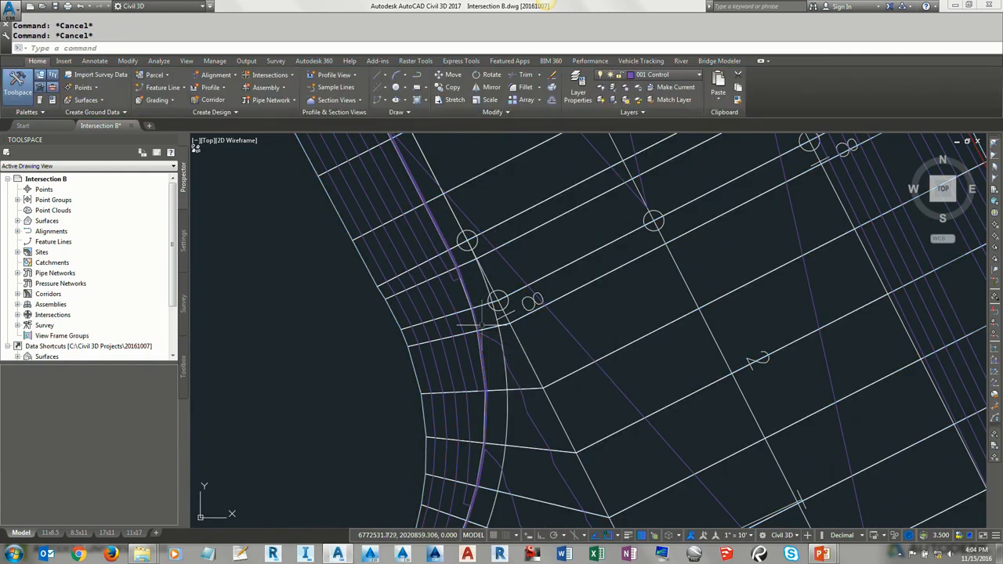
Preview the Corridor_1_Top surface in the Object Viewer and close the viewer
left_click(565, 329)
right_click(332, 195)
left_click(378, 362)
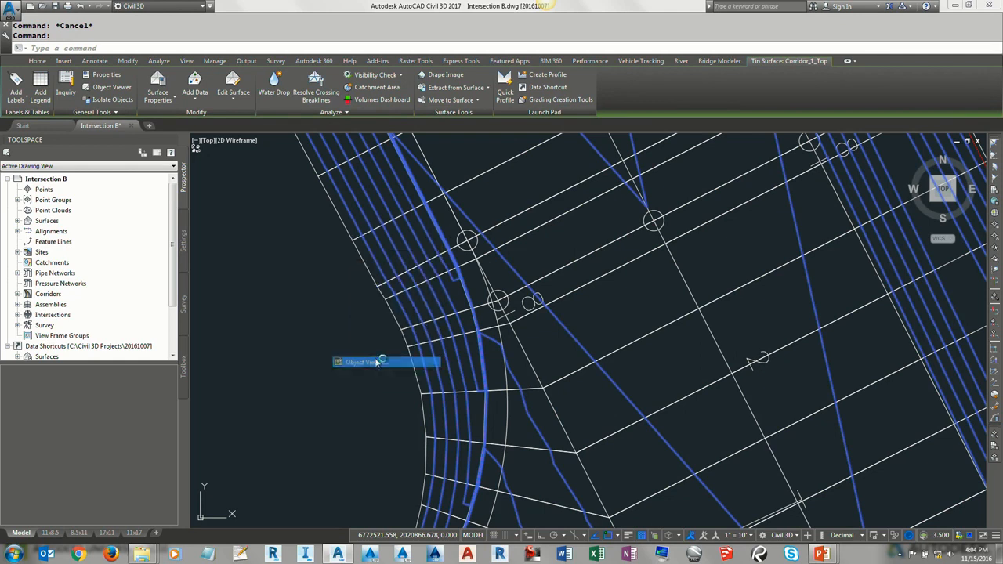
left_click(989, 5)
Edit the Corridor_1_Top surface style so that Triangles are visible in the Model view direction
left_click(348, 246)
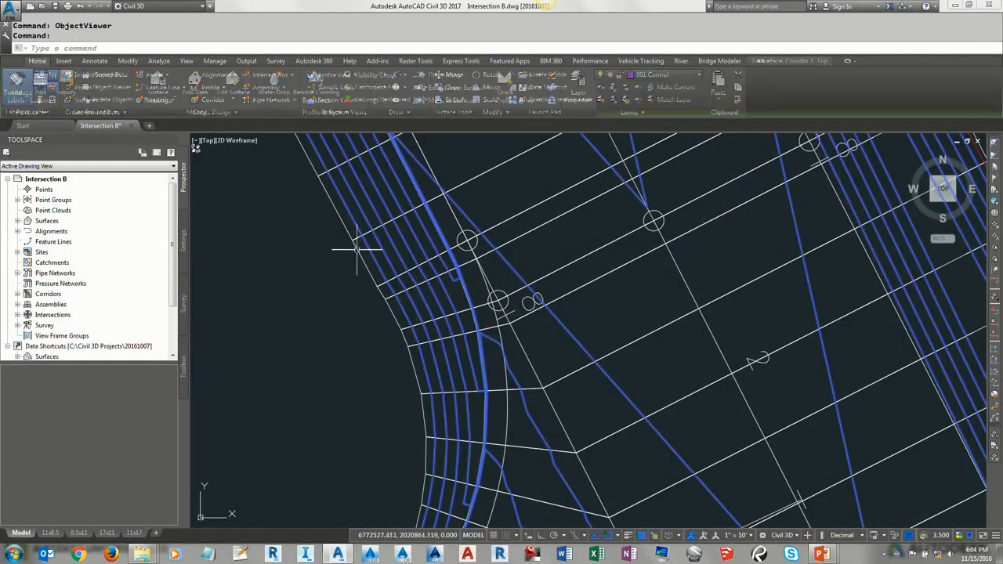
right_click(358, 253)
left_click(387, 379)
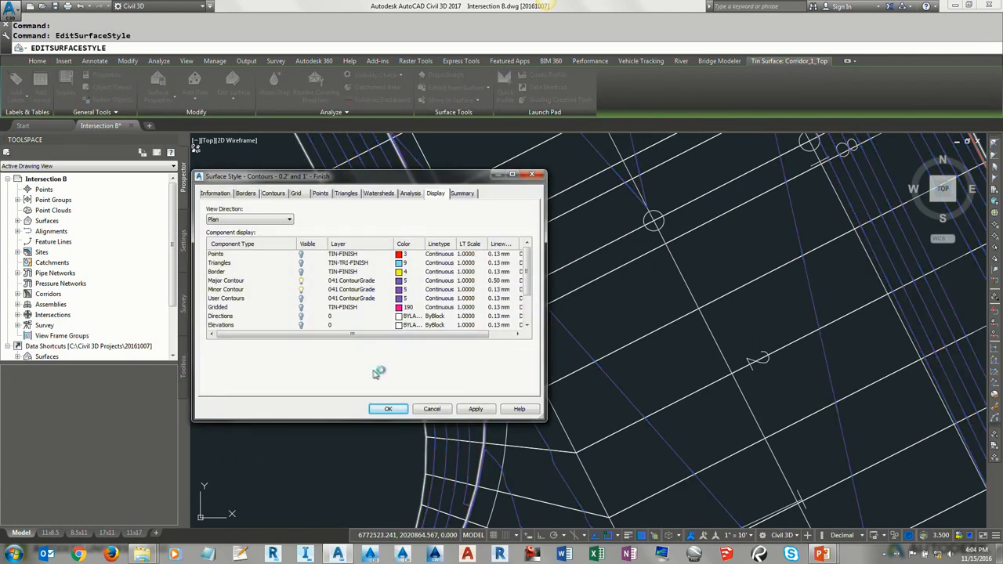
left_click(224, 220)
left_click(224, 237)
left_click(302, 265)
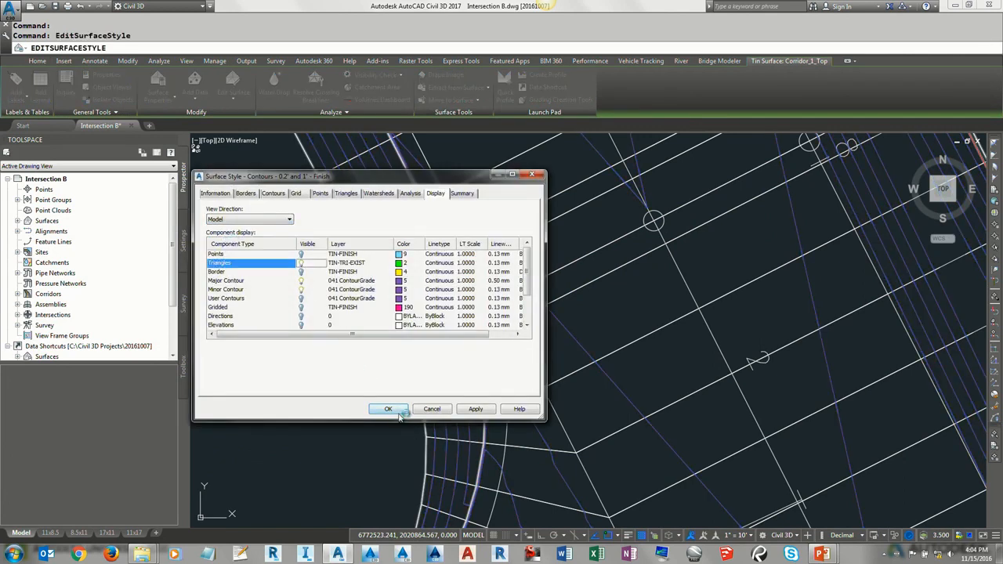
left_click(398, 412)
Examine the shaded Corridor_1_Top surface around the curb return in 3D with the Object Viewer
left_click(429, 308)
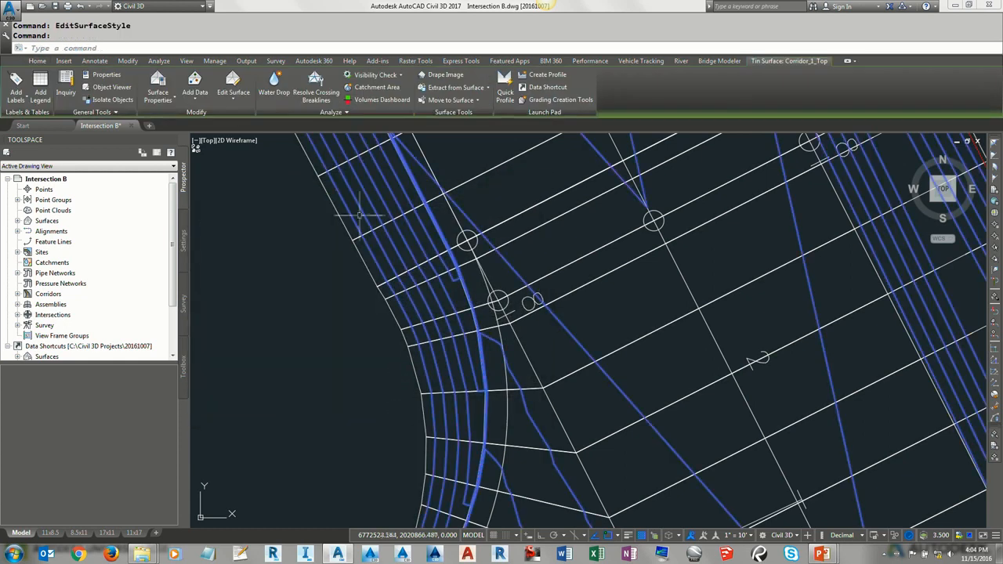
right_click(359, 215)
left_click(386, 359)
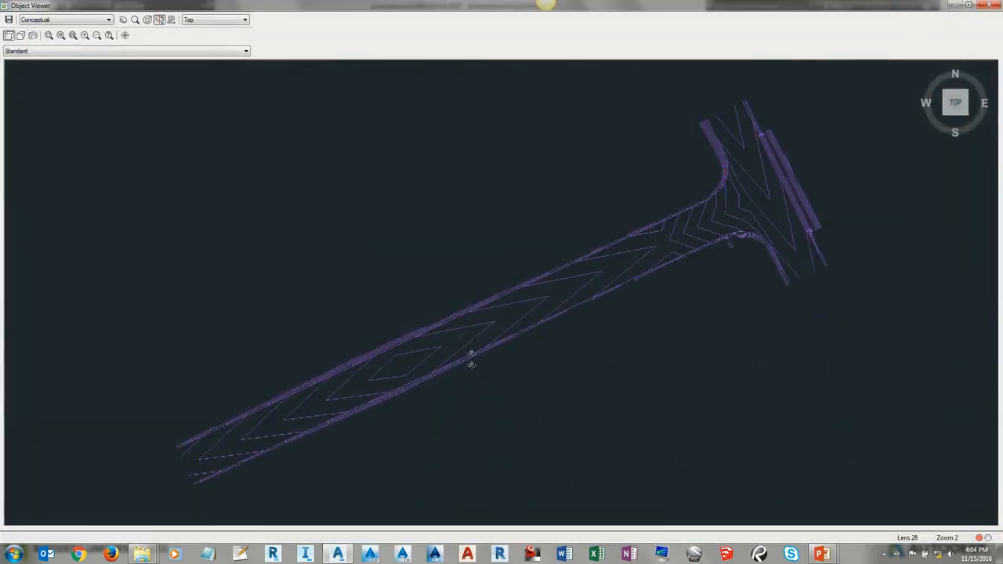
left_click_drag(472, 358, 400, 302)
left_click_drag(578, 324, 690, 275)
middle_click_drag(754, 243, 591, 282)
scroll(591, 282, "up", 7)
scroll(399, 289, "down", 6)
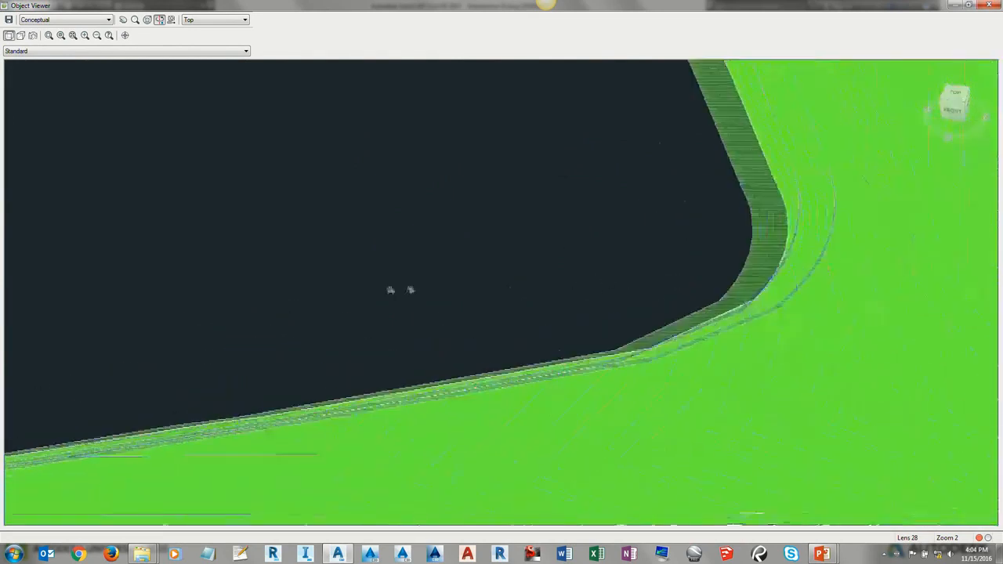
scroll(531, 199, "up", 3)
middle_click_drag(555, 207, 525, 288)
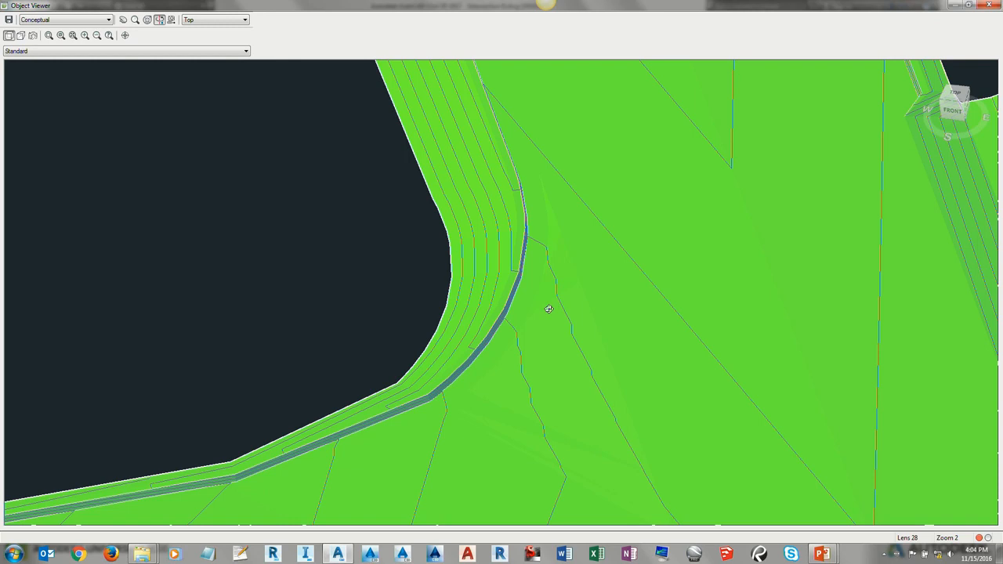
middle_click_drag(578, 155, 503, 229)
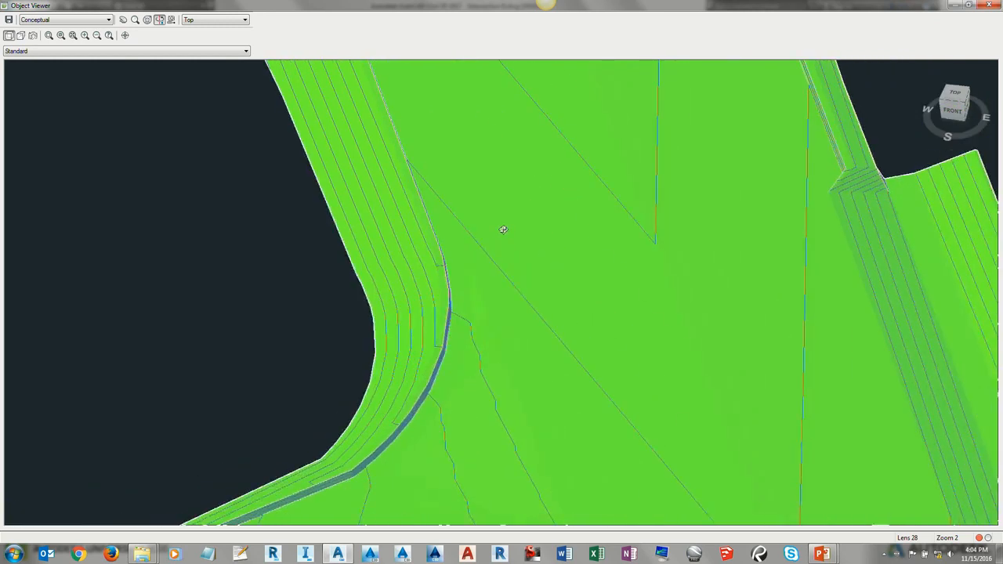
scroll(503, 229, "down", 2)
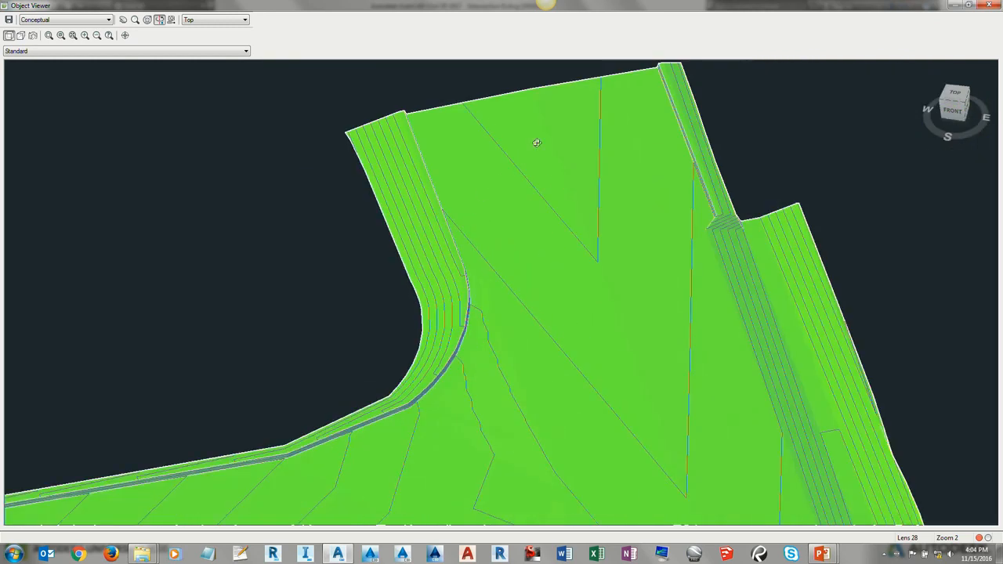
left_click(989, 4)
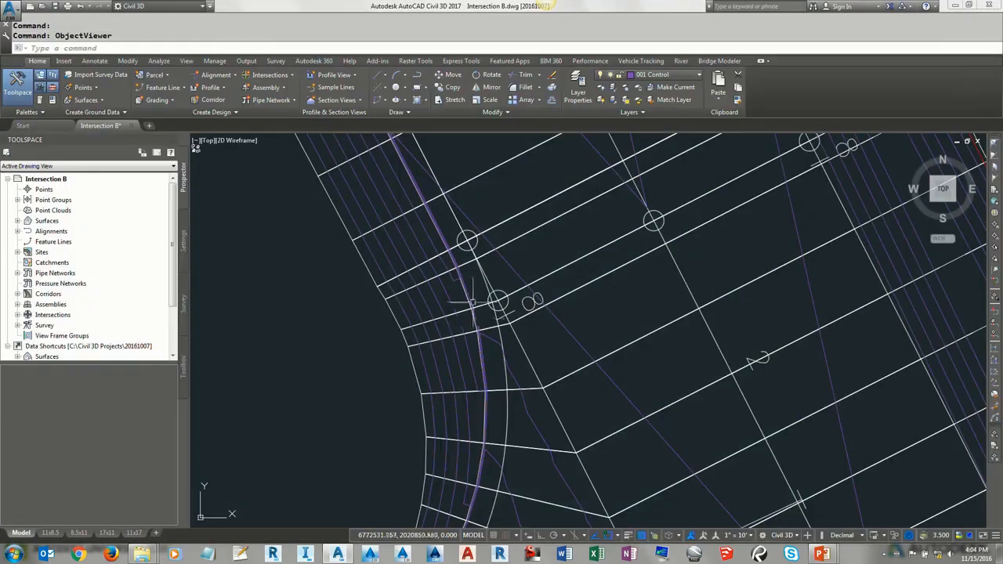
scroll(473, 301, "down", 4)
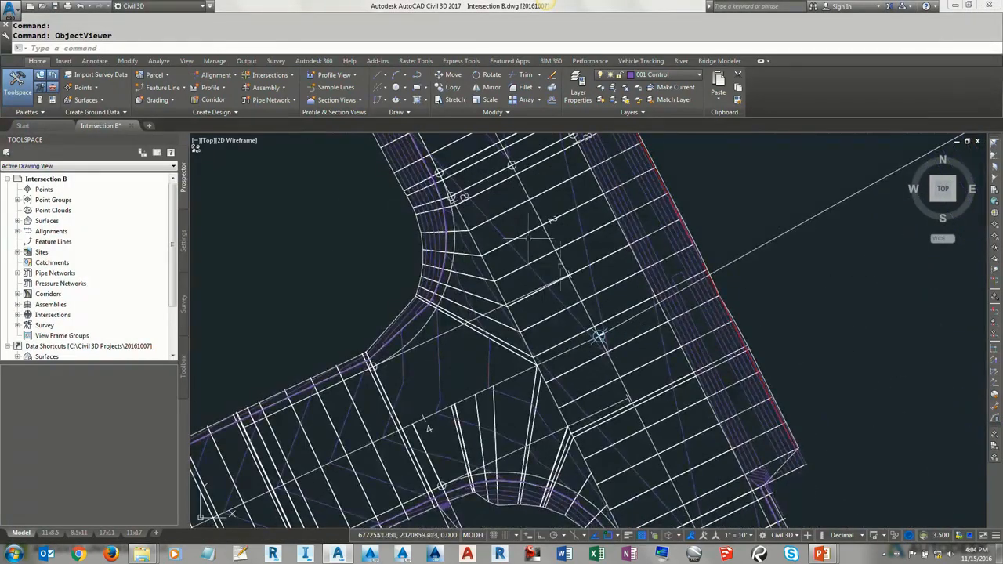
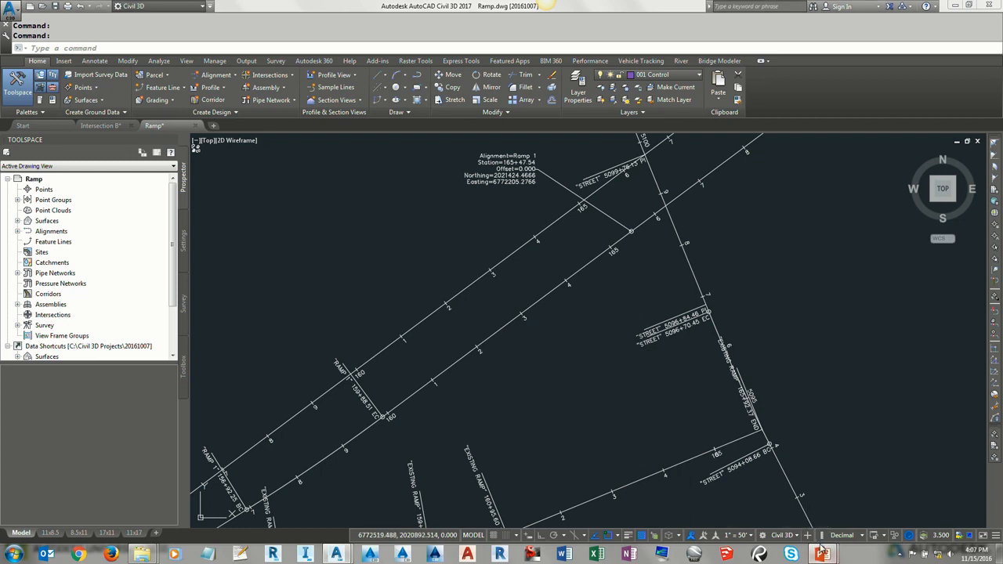
Switch to the PowerPoint slide show to present the Bonus Tips slide, briefly returning to the Ramp drawing in Civil 3D in between
mouse_move(822, 554)
left_click(879, 508)
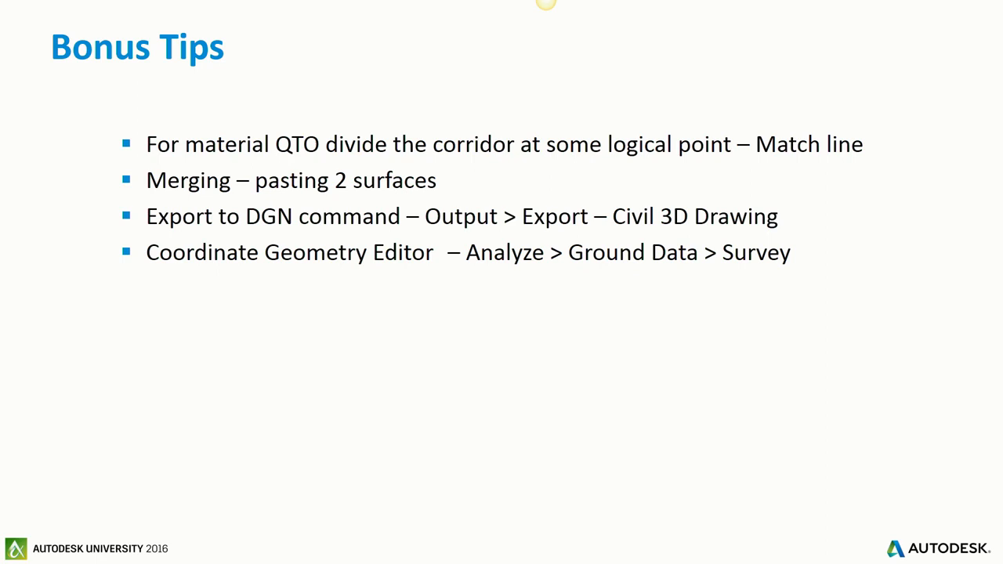
key("alt+Tab")
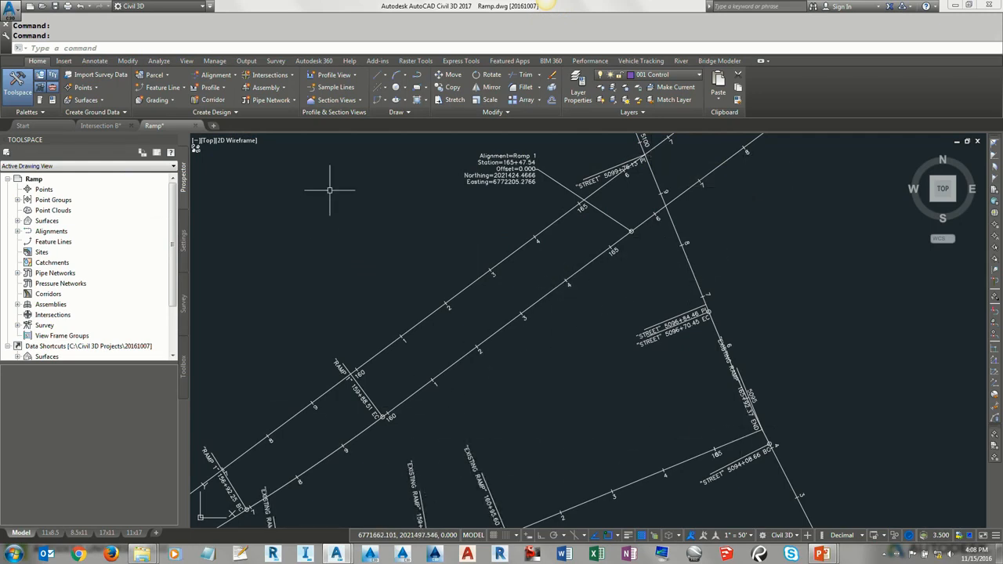
mouse_move(329, 190)
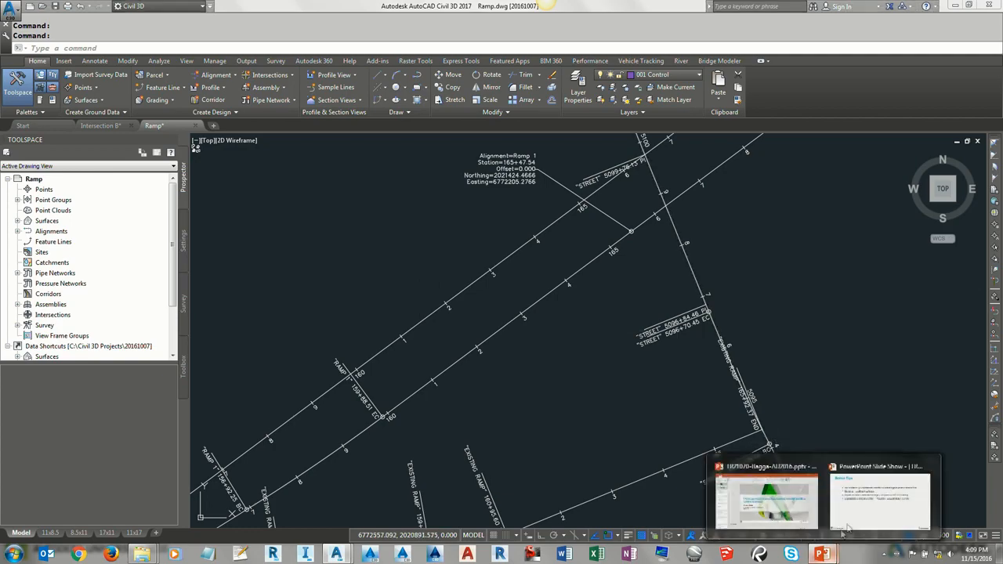
left_click(878, 509)
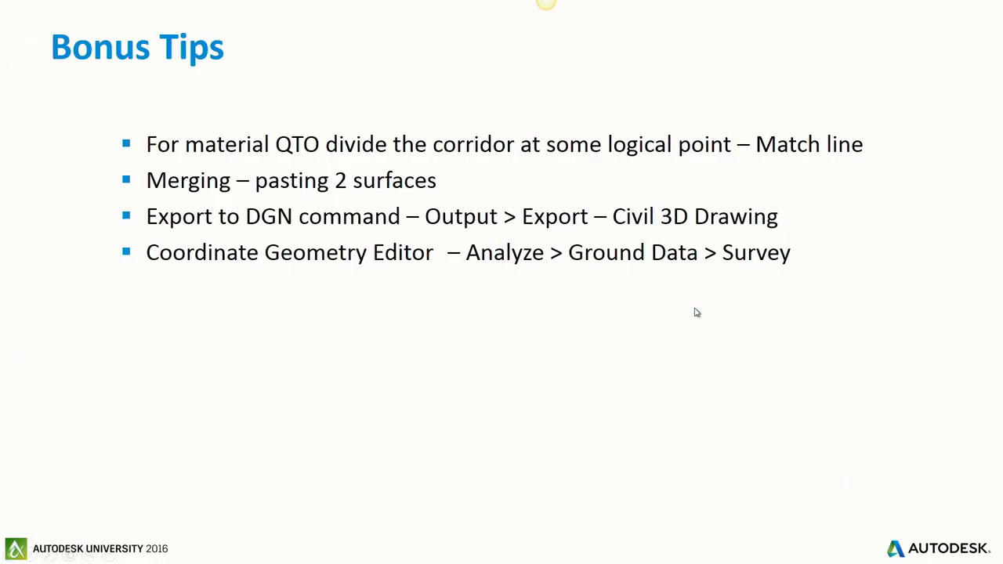
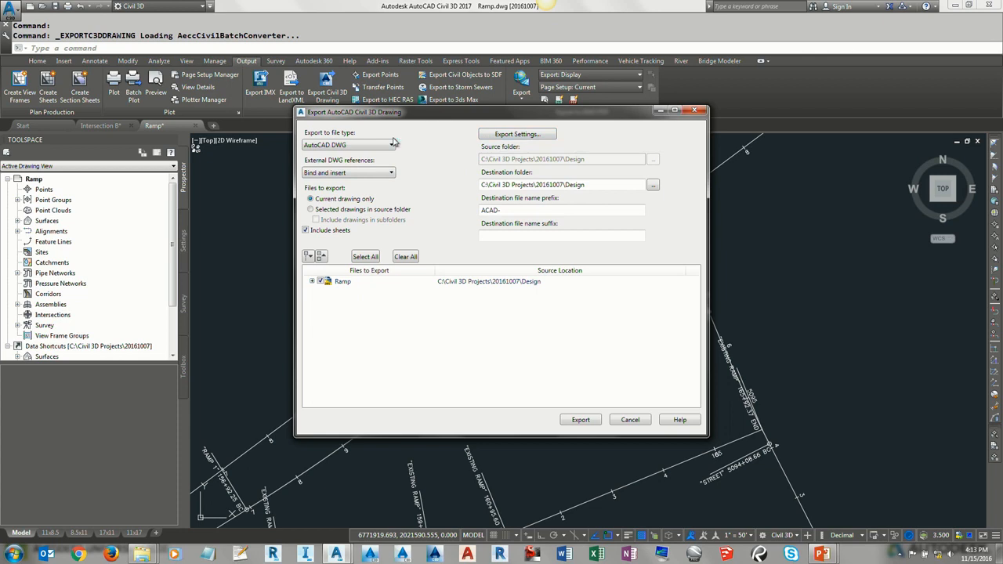
Set the Civil 3D drawing export of the Ramp drawing to the MicroStation DGN file type
left_click(366, 147)
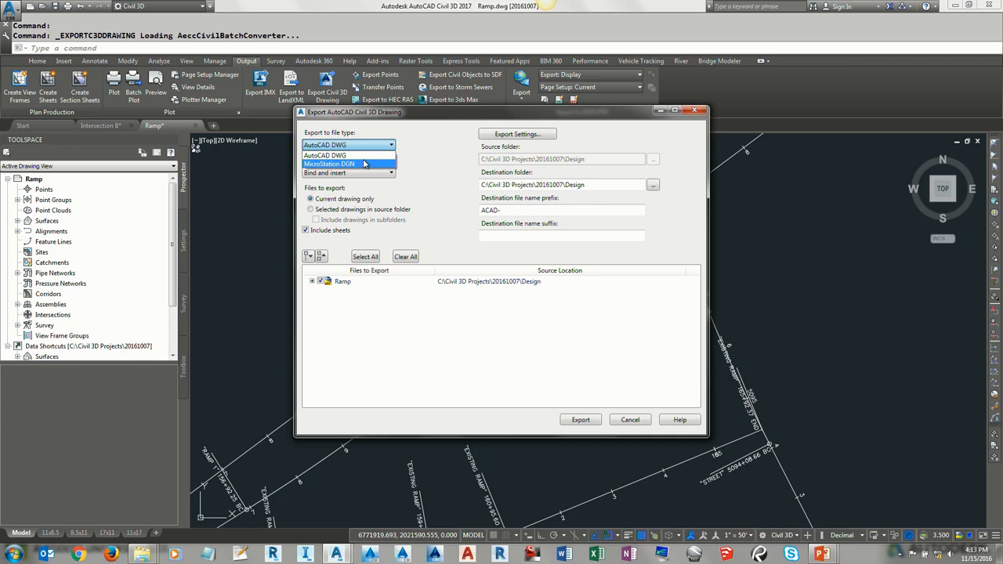
left_click(365, 164)
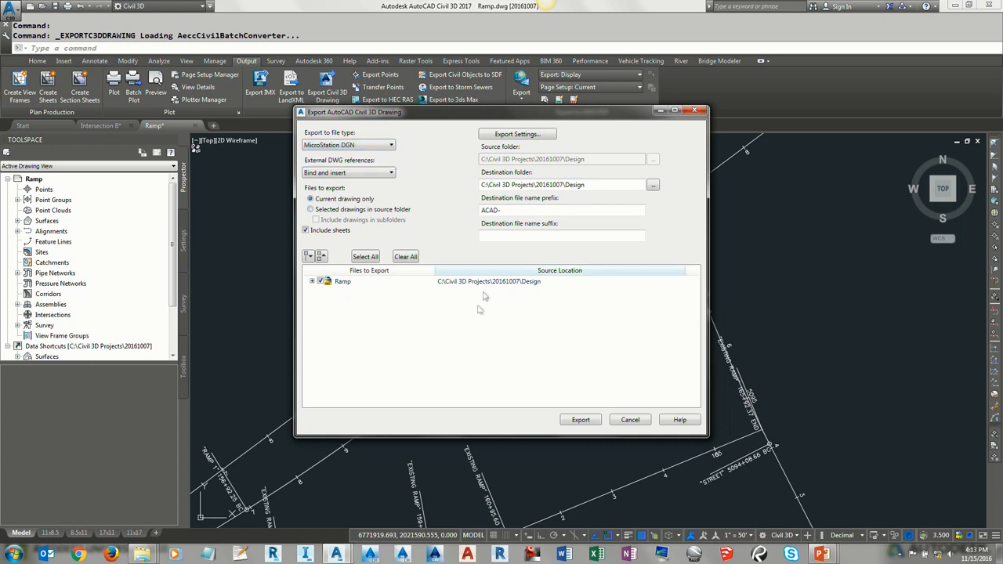
Review the export settings for the AutoCAD DWG and MicroStation DGN file types, and cancel the drawing export
left_click(553, 135)
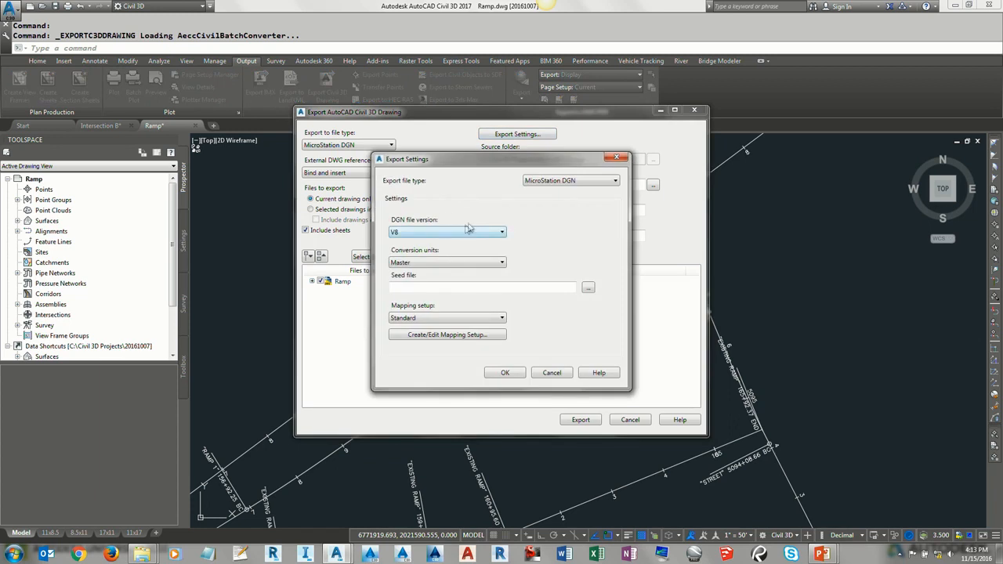
left_click(556, 182)
left_click(556, 196)
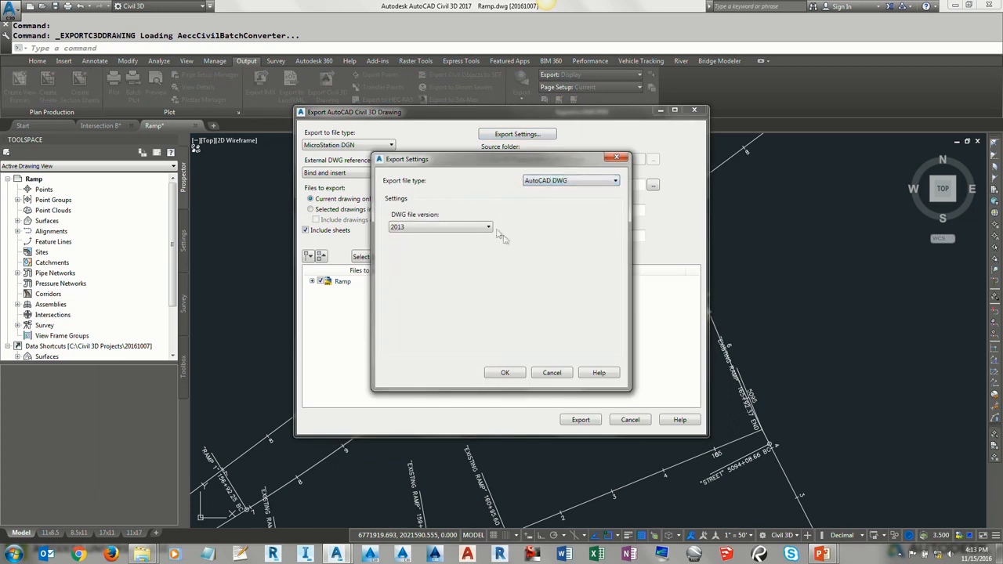
left_click(457, 227)
left_click(456, 199)
left_click(545, 183)
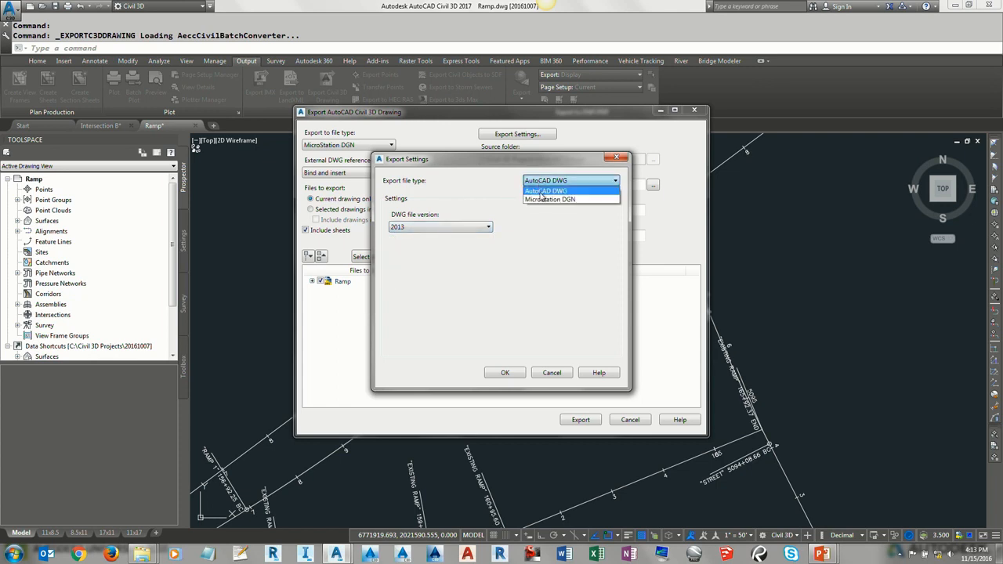
left_click(549, 199)
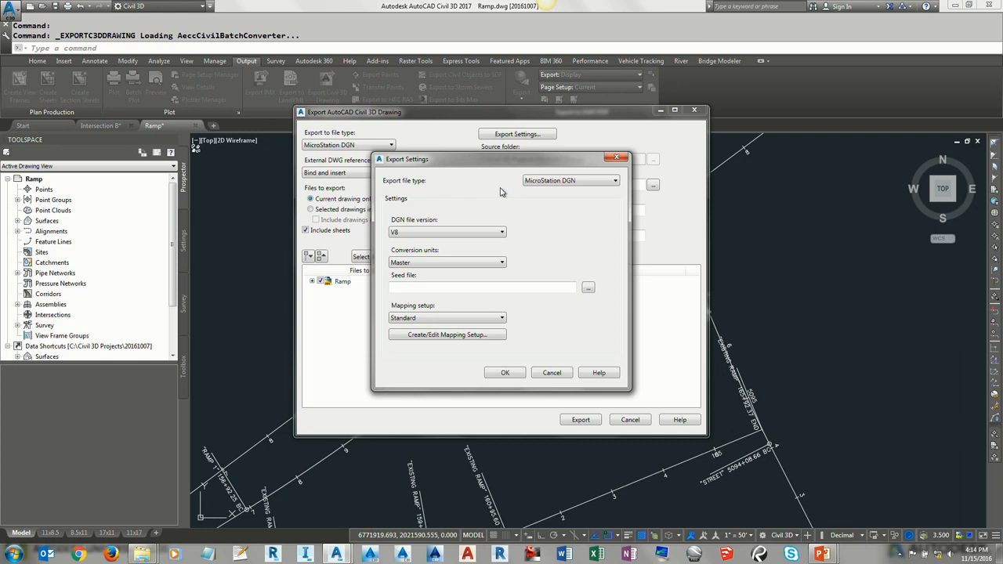
left_click(552, 372)
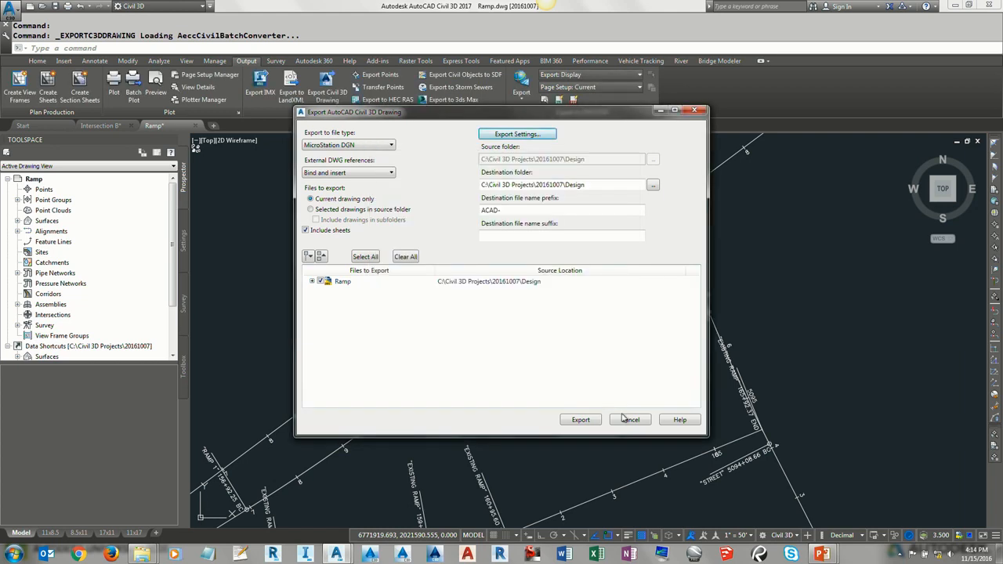
key("Escape")
Show the Bonus Tips slide in the PowerPoint slide show and return to the Ramp drawing in Civil 3D
mouse_move(822, 555)
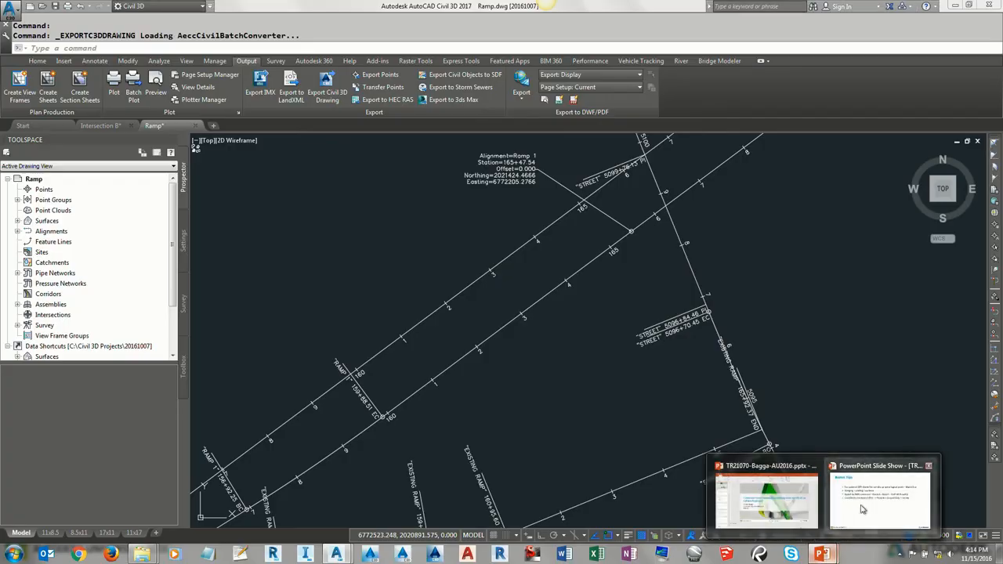
left_click(878, 514)
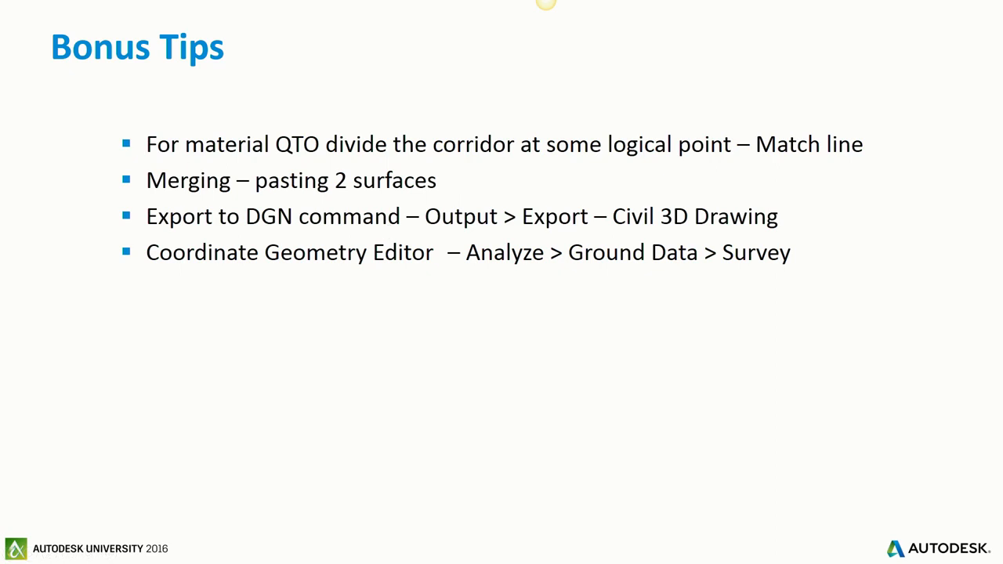
key("alt+Tab")
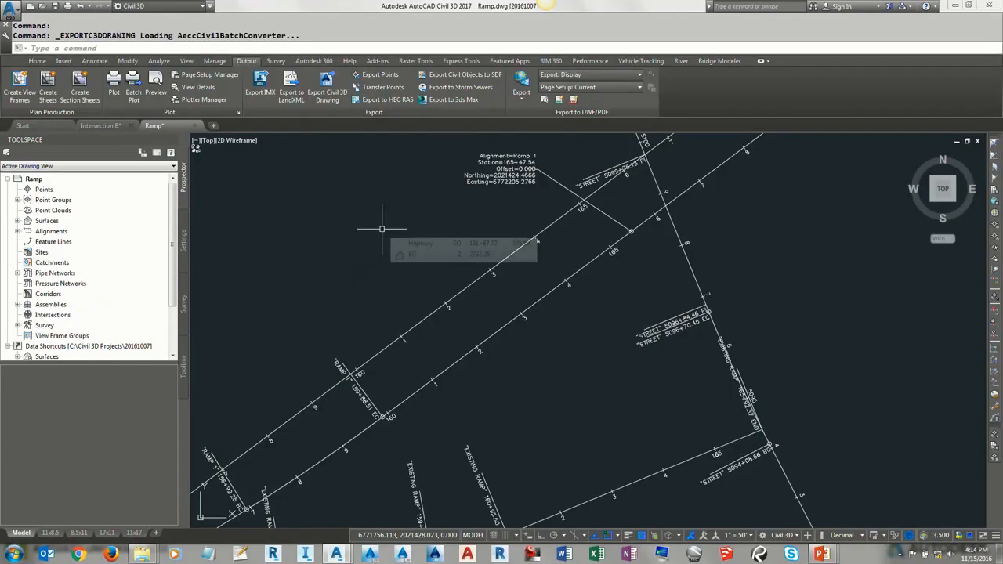
Open the Coordinate Geometry Editor from the survey ground data tools and move its window further over the drawing
left_click(159, 61)
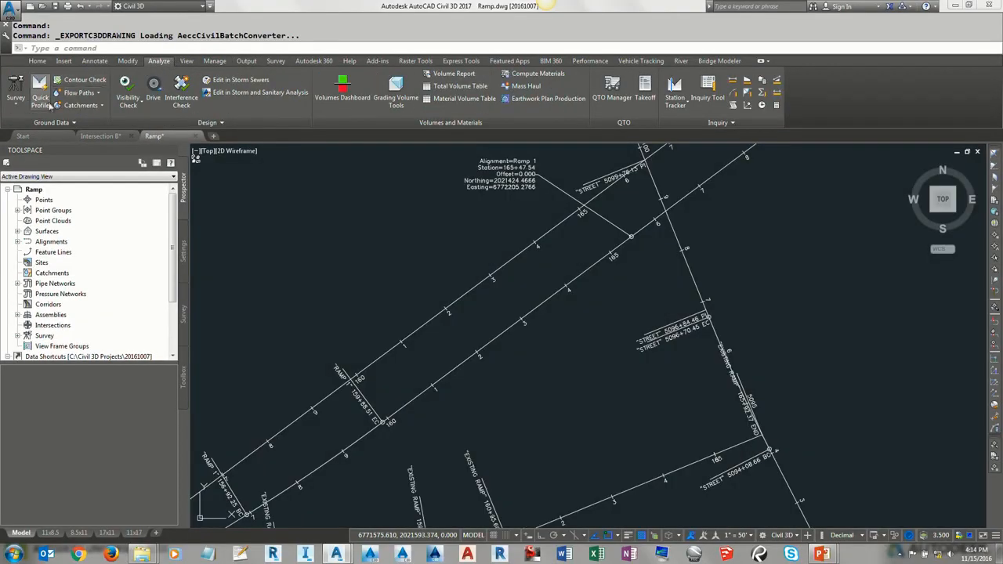
left_click(19, 105)
left_click(38, 123)
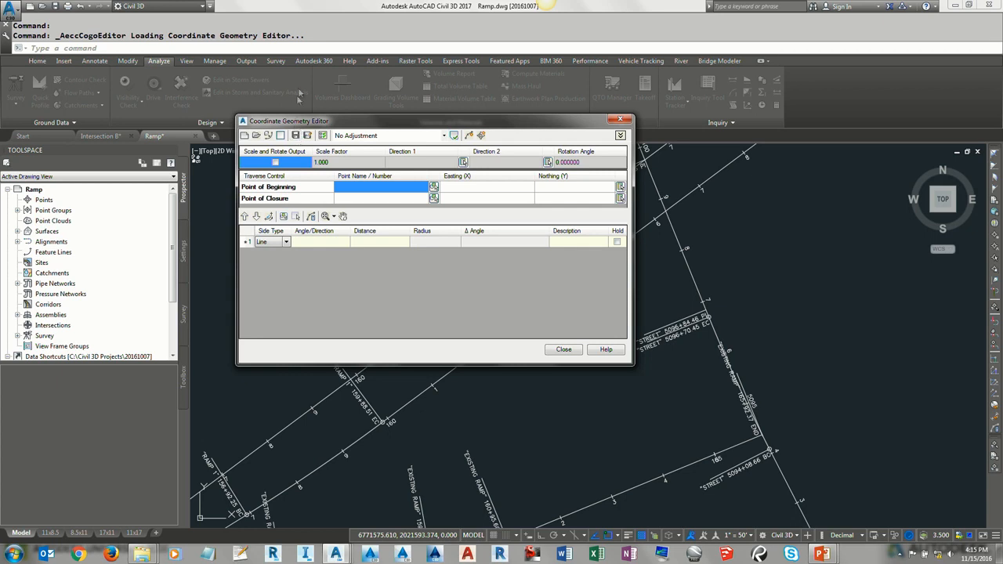
left_click_drag(378, 122, 455, 124)
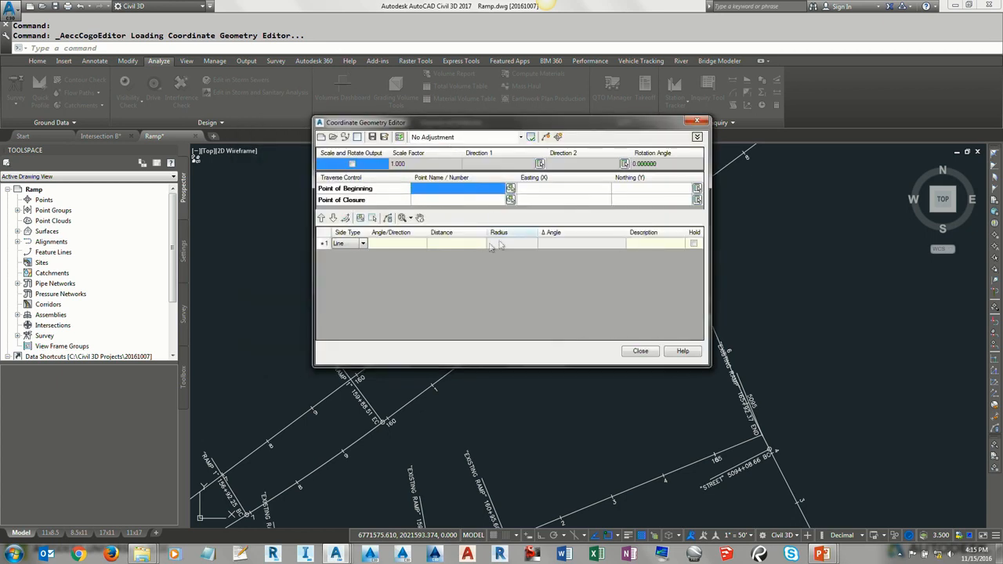
Switch to the PowerPoint slide show and advance from the Bonus Tips slide to the Review slide
left_click(821, 557)
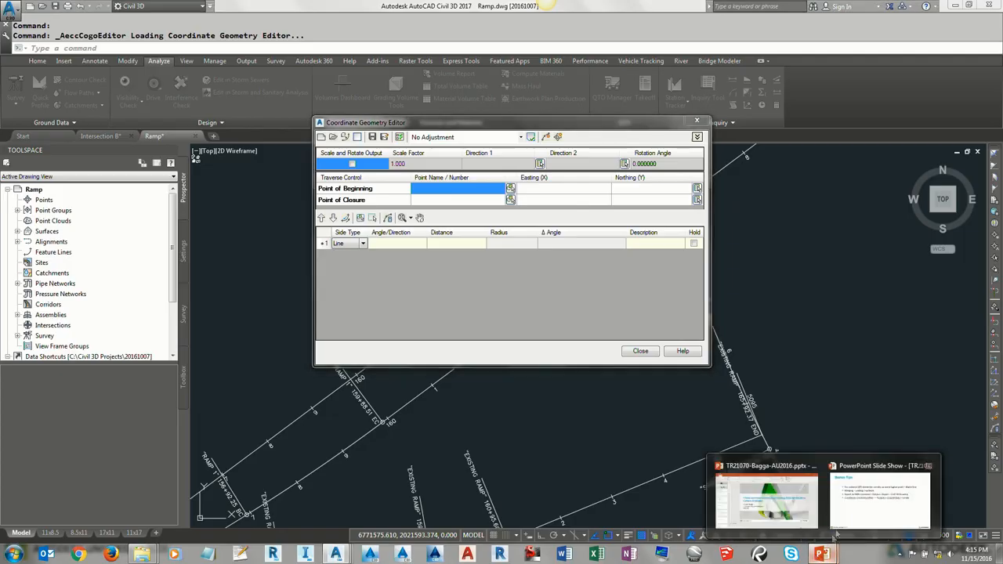
left_click(890, 498)
left_click(466, 350)
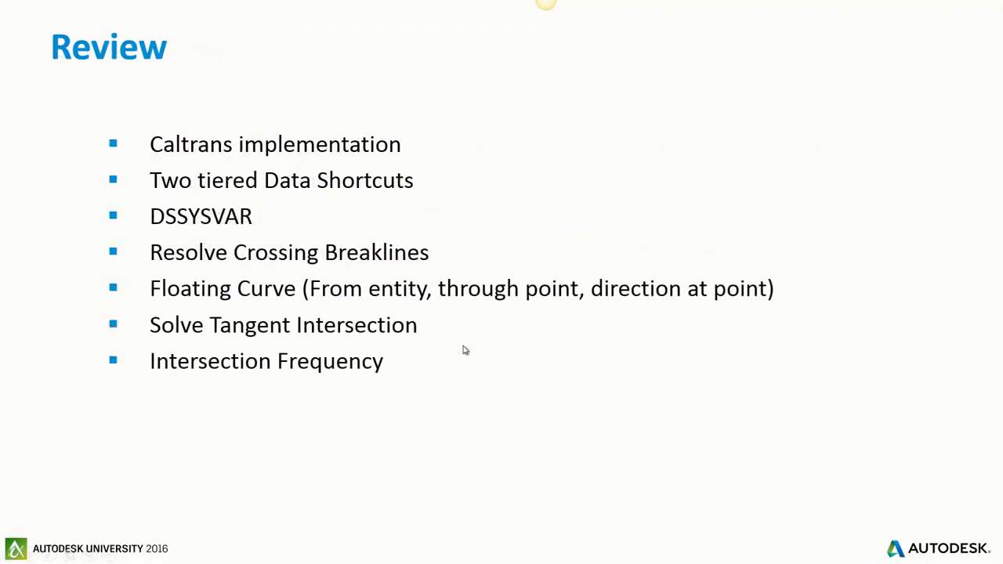